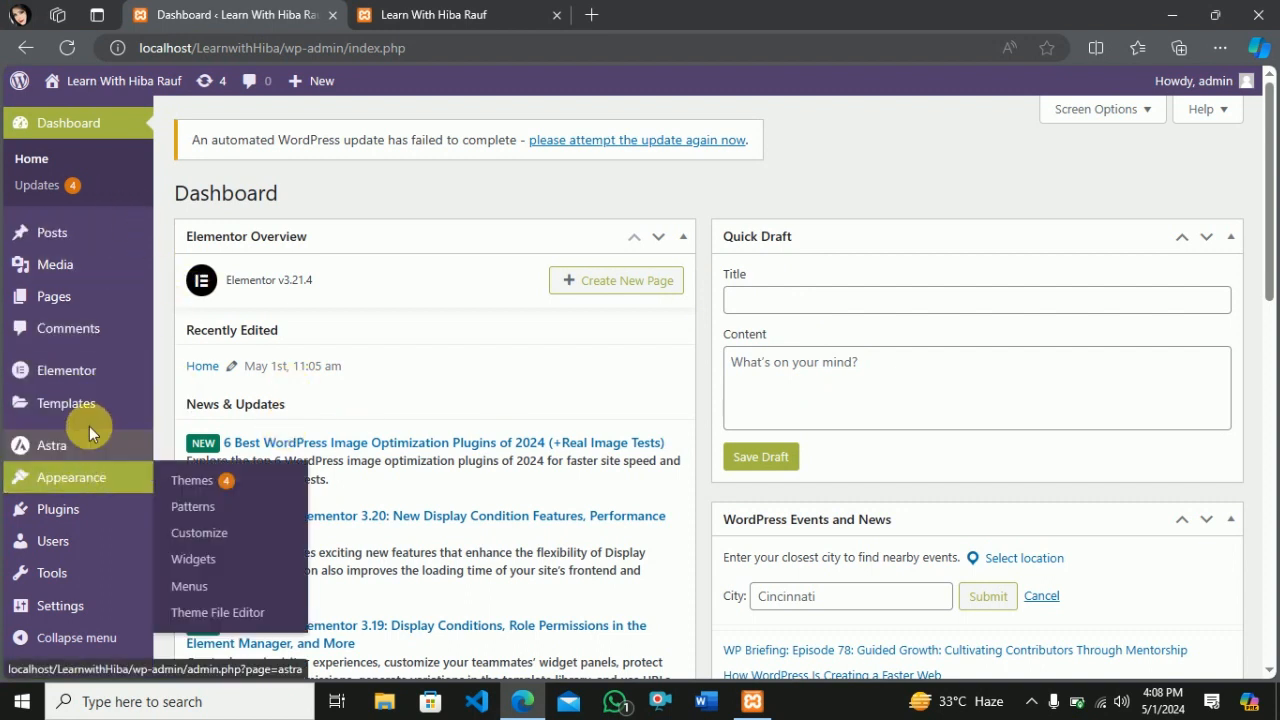
Deactivate the installed Elementor plugin, submitting "It's a temporary deactivation" as the reason, and keep the plugin instead of deleting it
{"action": "mouse_move", "coordinate": [66, 362]}
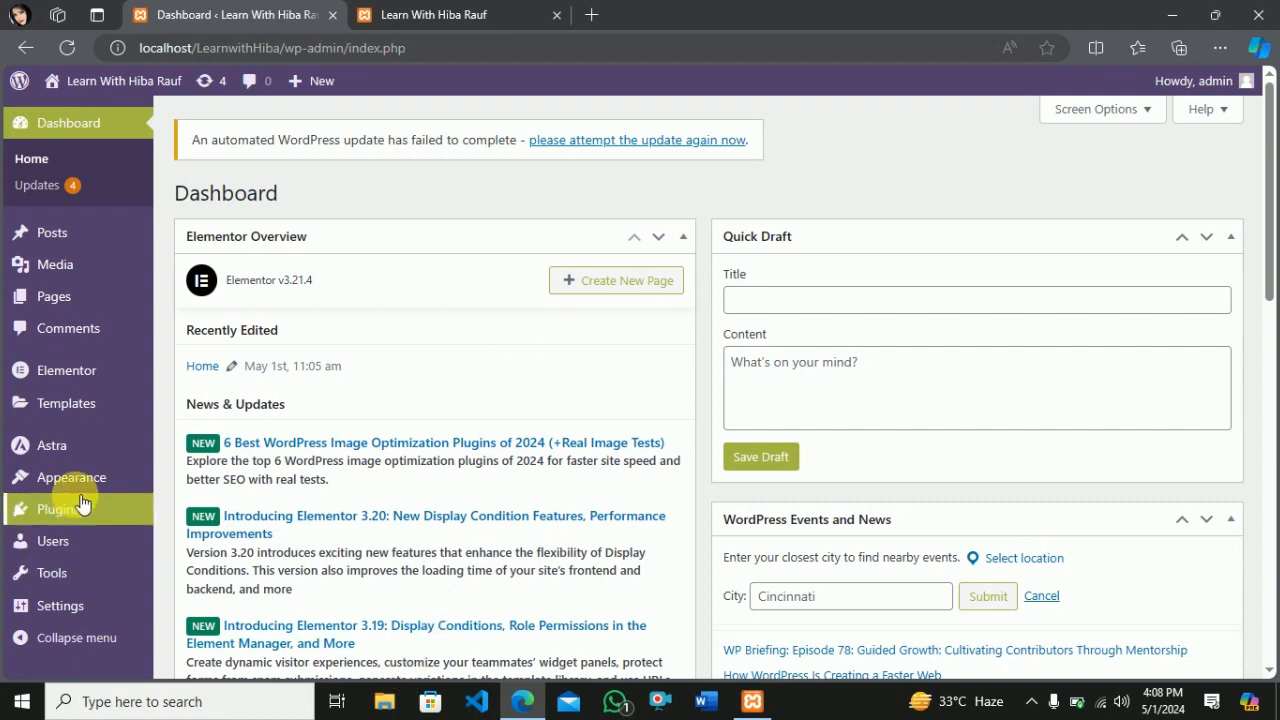
{"action": "mouse_move", "coordinate": [86, 492]}
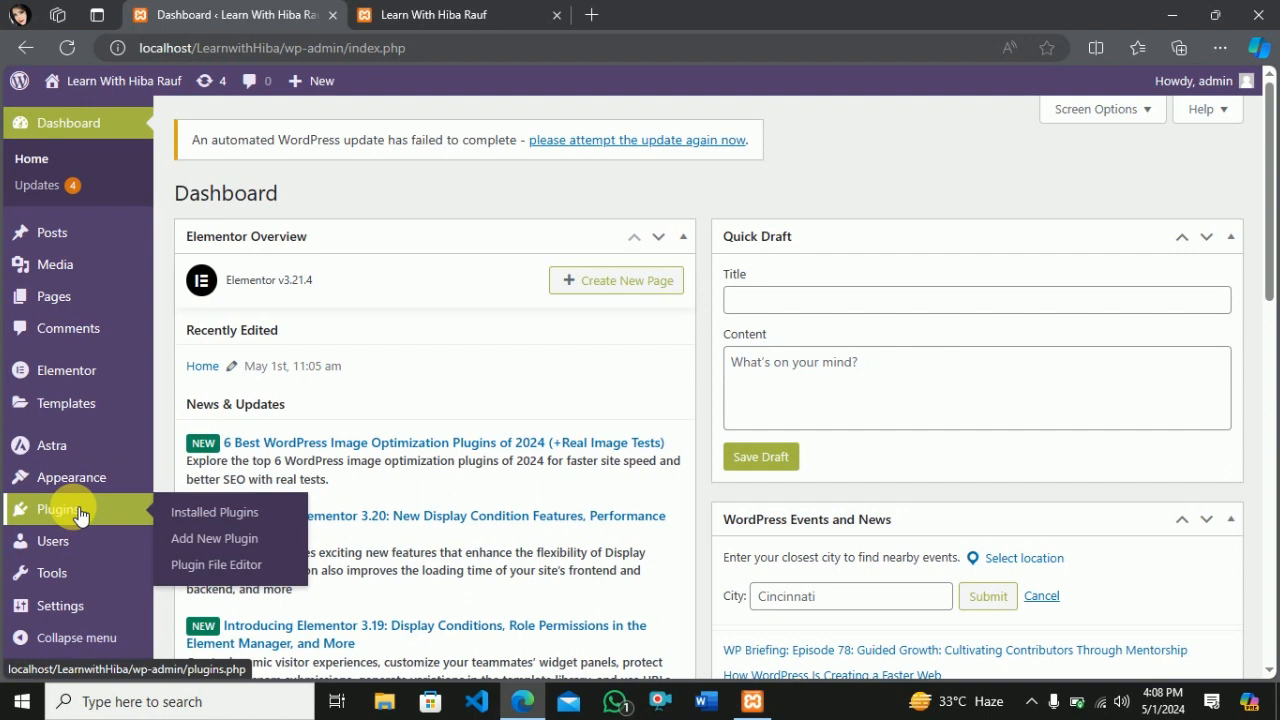
{"action": "left_click", "coordinate": [68, 515]}
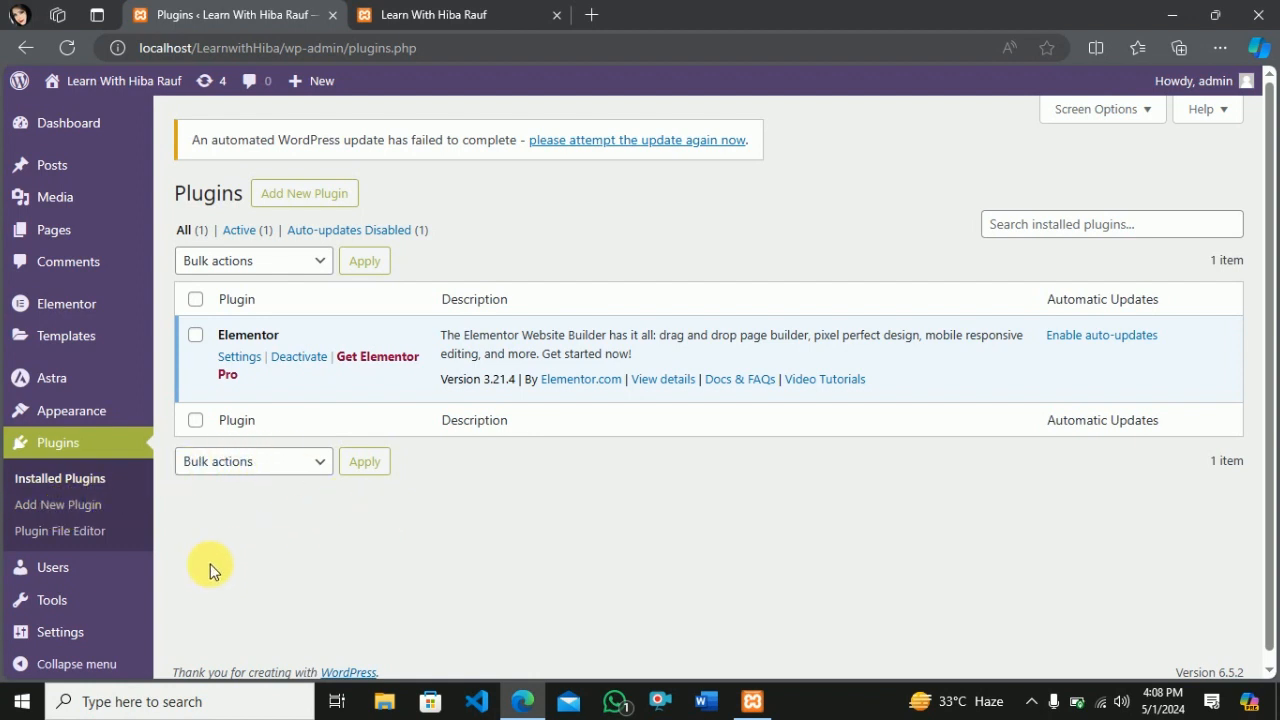
{"action": "left_click", "coordinate": [299, 358]}
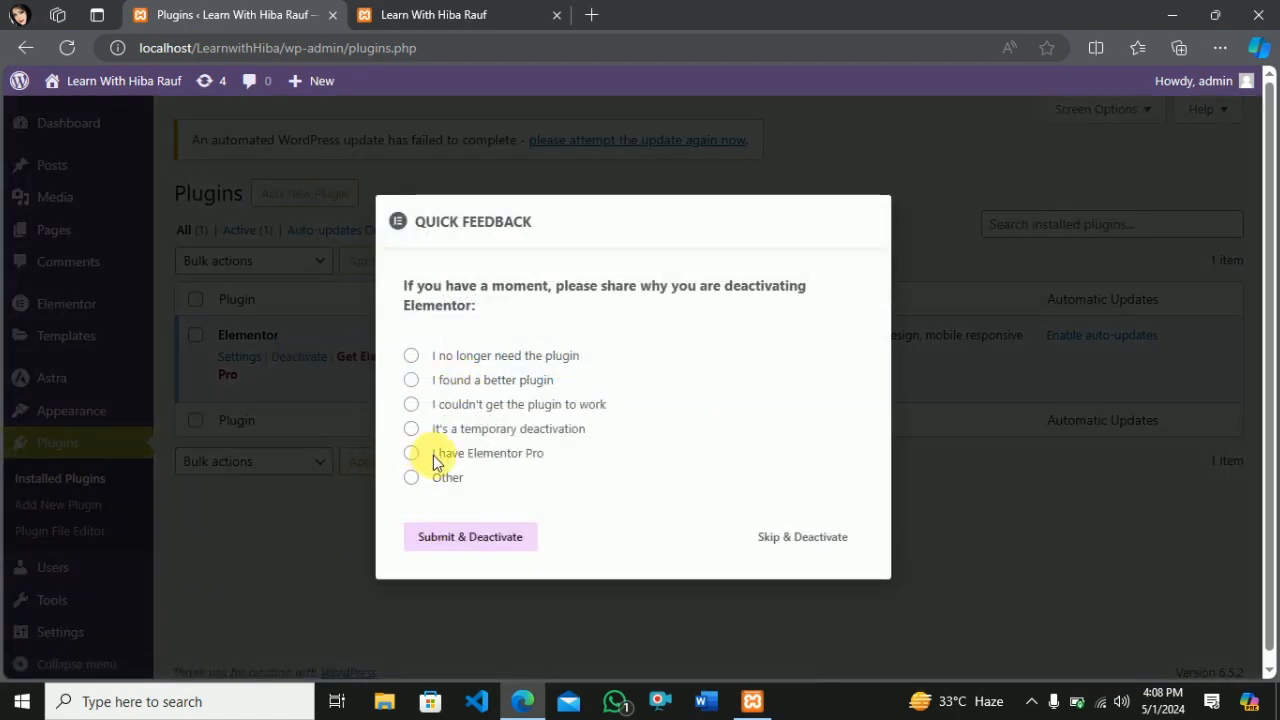
{"action": "left_click", "coordinate": [434, 433]}
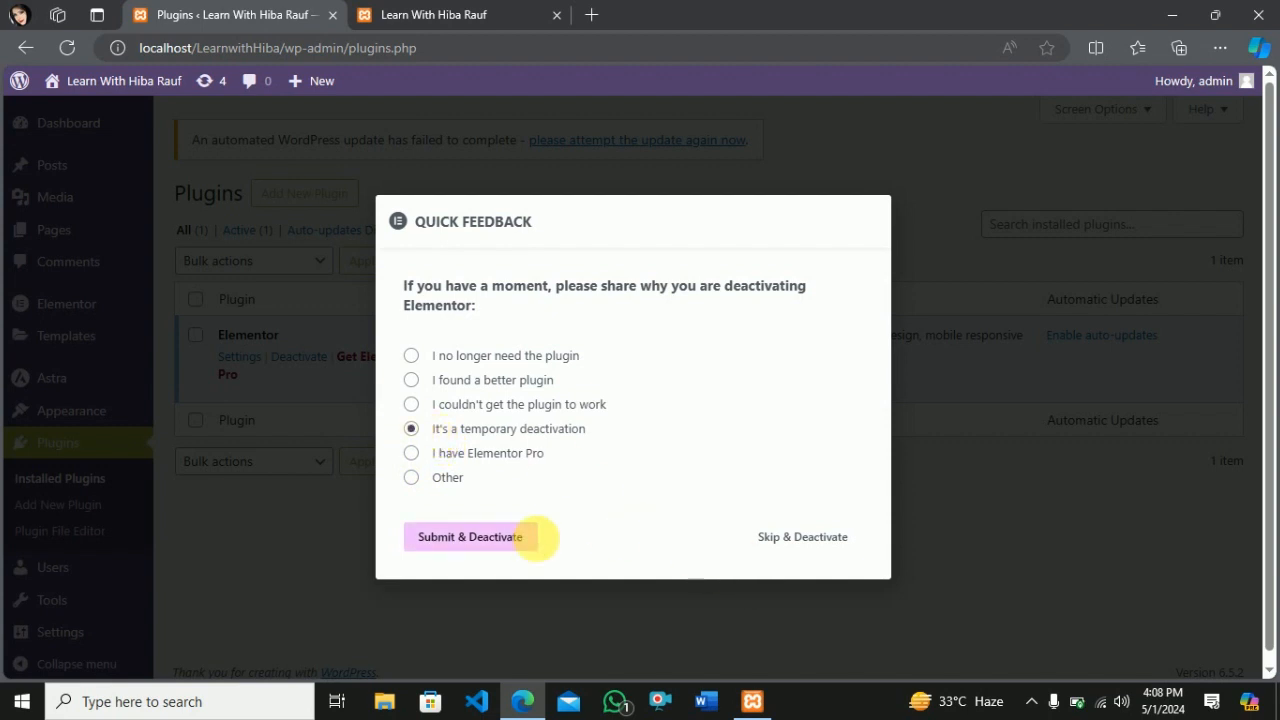
{"action": "left_click", "coordinate": [491, 541]}
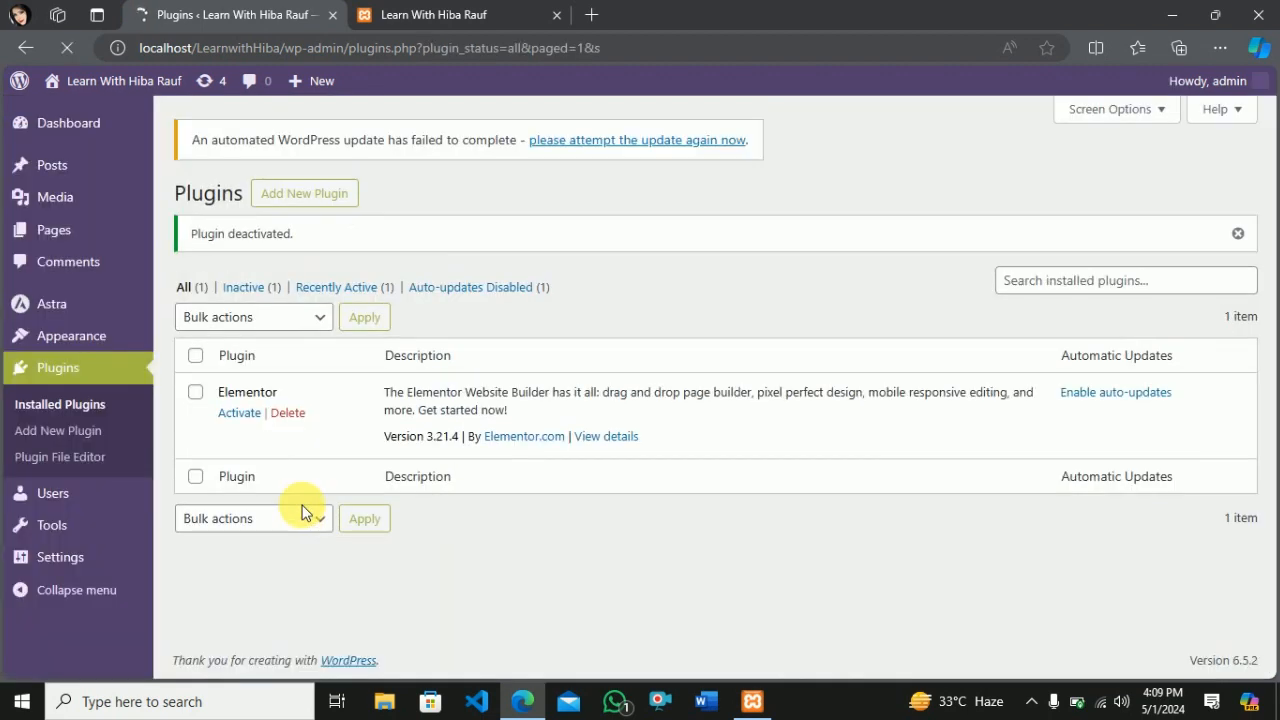
{"action": "left_click", "coordinate": [296, 418]}
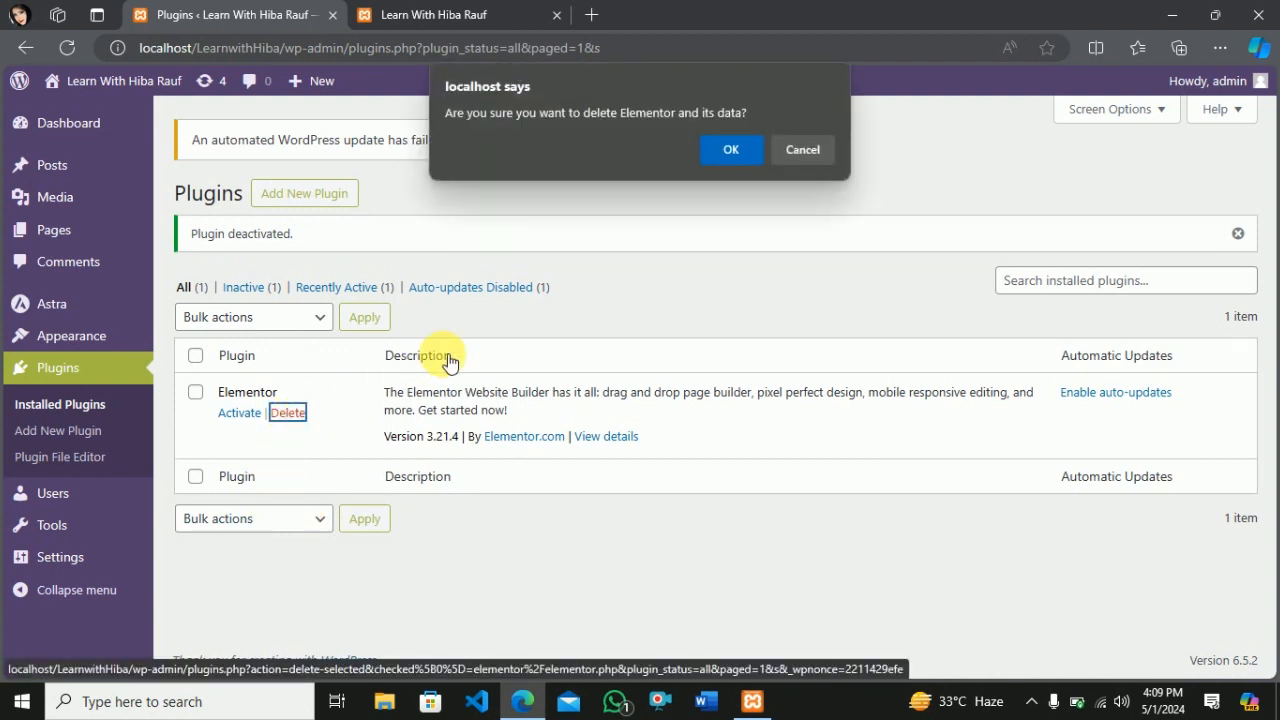
{"action": "left_click", "coordinate": [806, 147]}
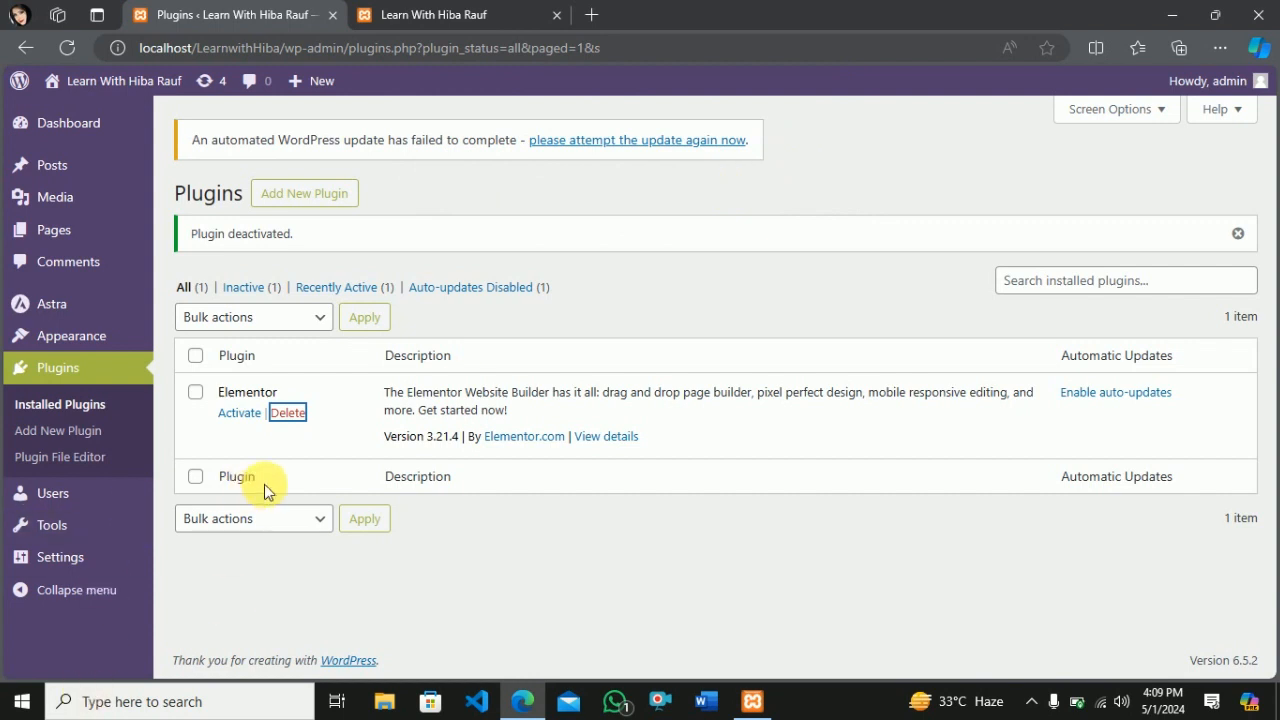
Search for "elementor" among the plugins available to add to the site
{"action": "left_click", "coordinate": [328, 199]}
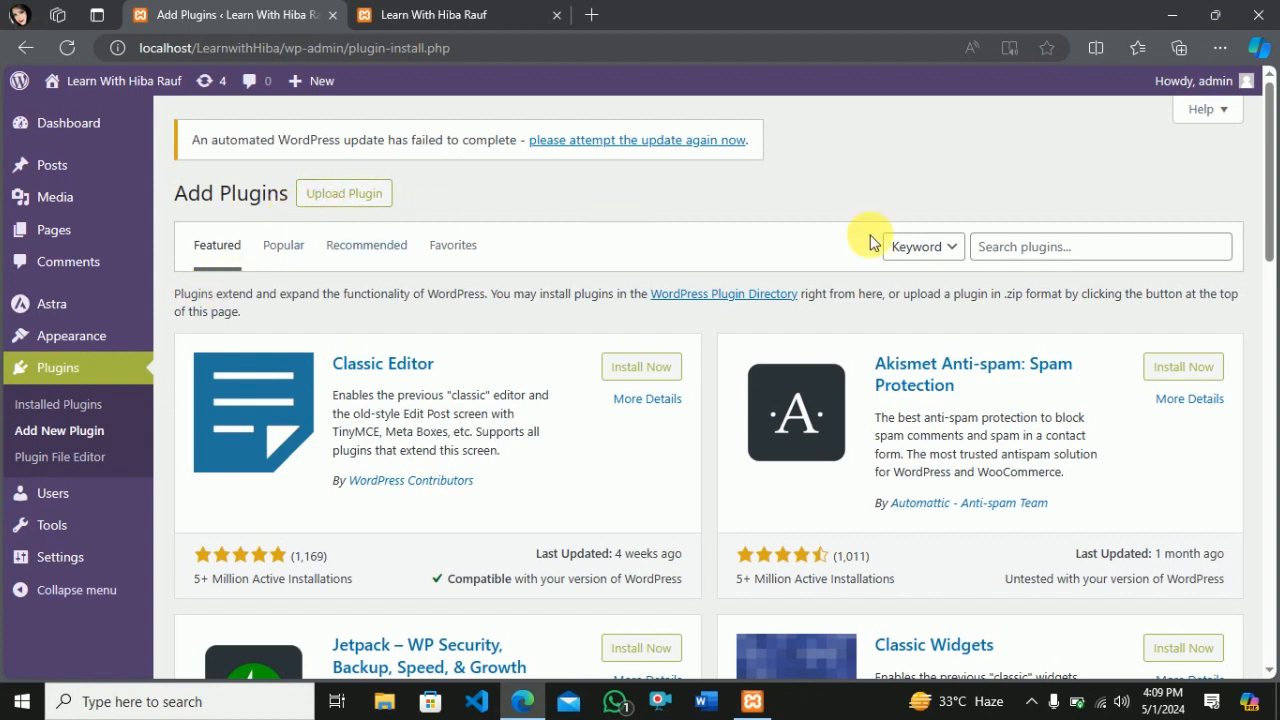
{"action": "left_click", "coordinate": [1070, 250]}
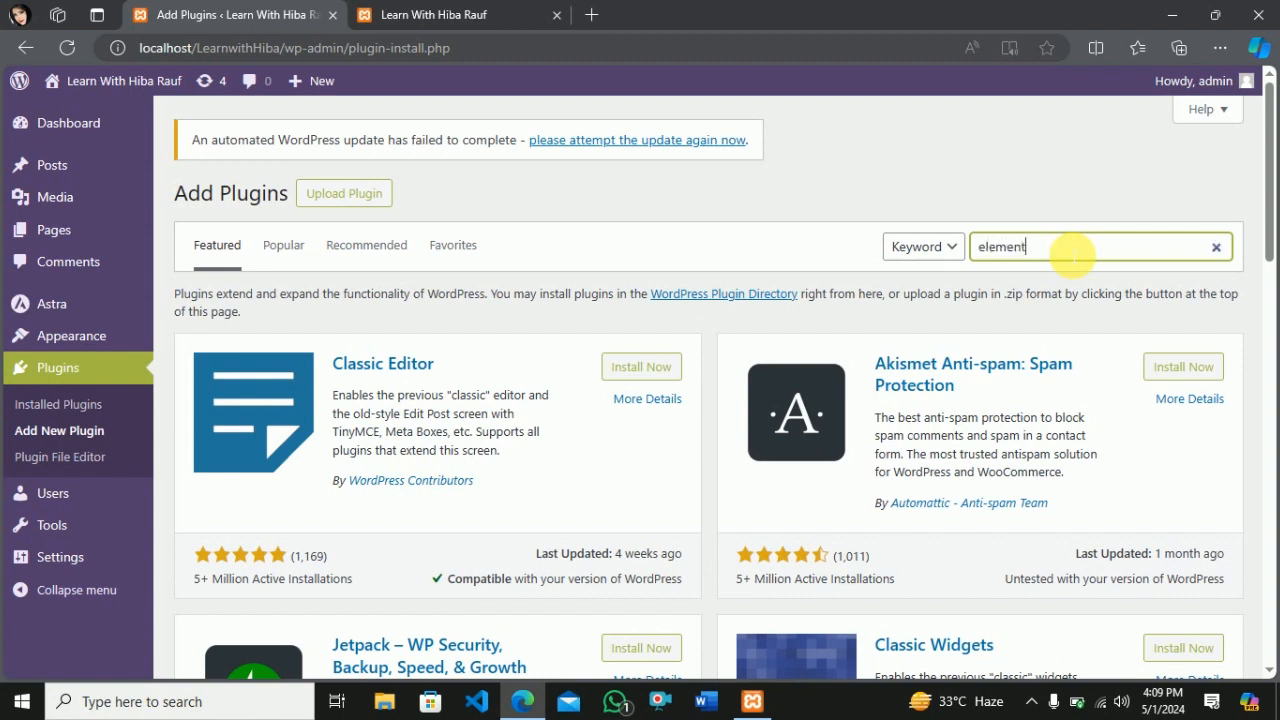
{"action": "type", "text": "elementor"}
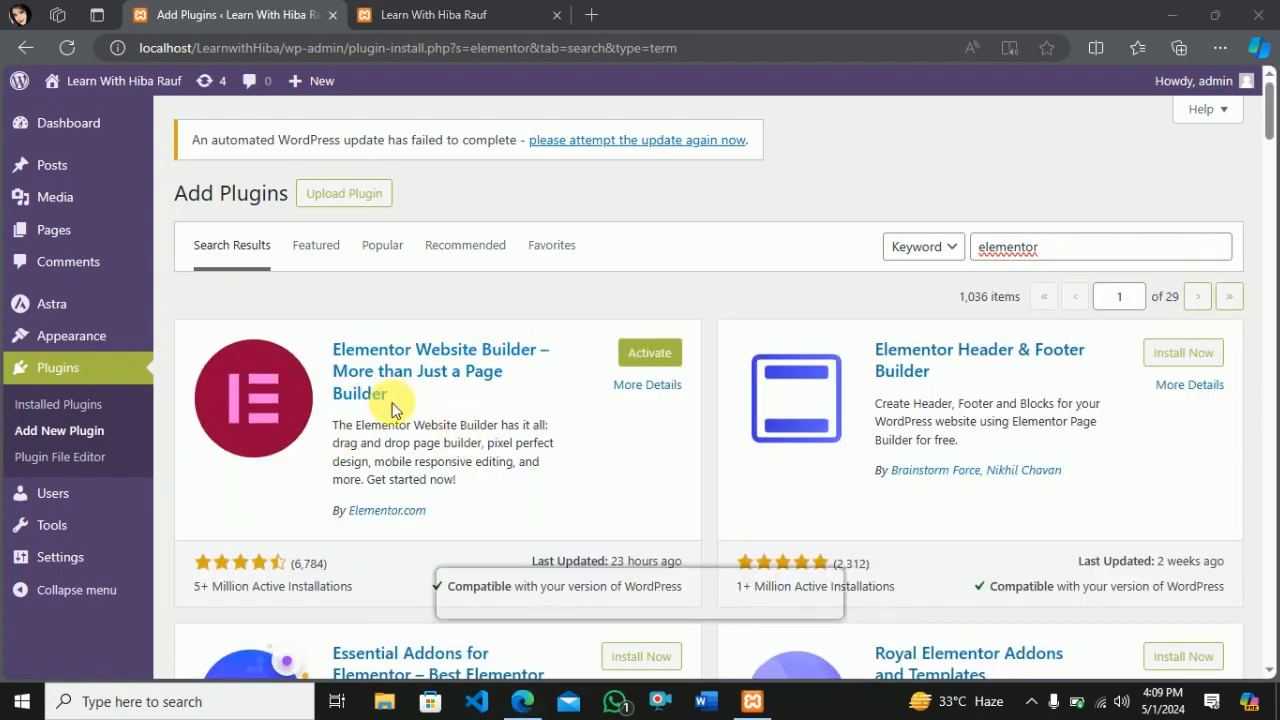
Review the installation count, update date and full details of the Elementor Website Builder plugin, and close the details
{"action": "scroll", "coordinate": [391, 410], "scroll_direction": "down", "scroll_amount": 2}
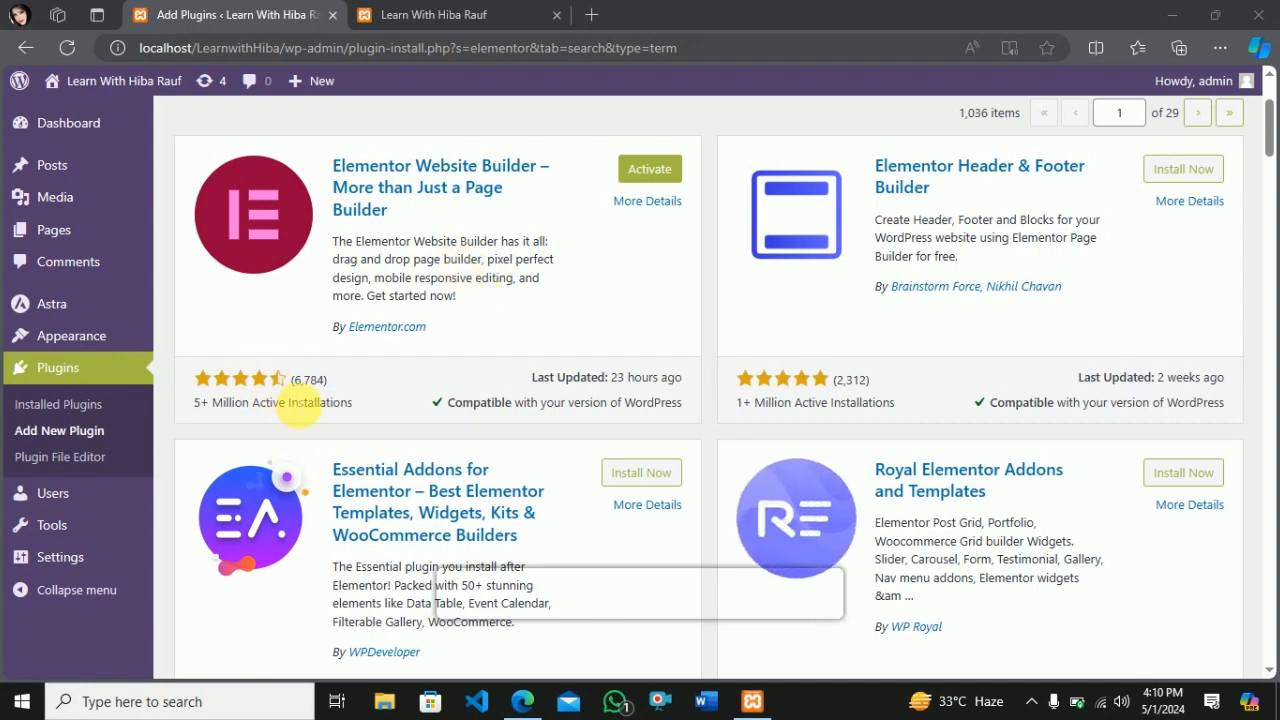
{"action": "left_click_drag", "start_coordinate": [190, 410], "coordinate": [352, 405]}
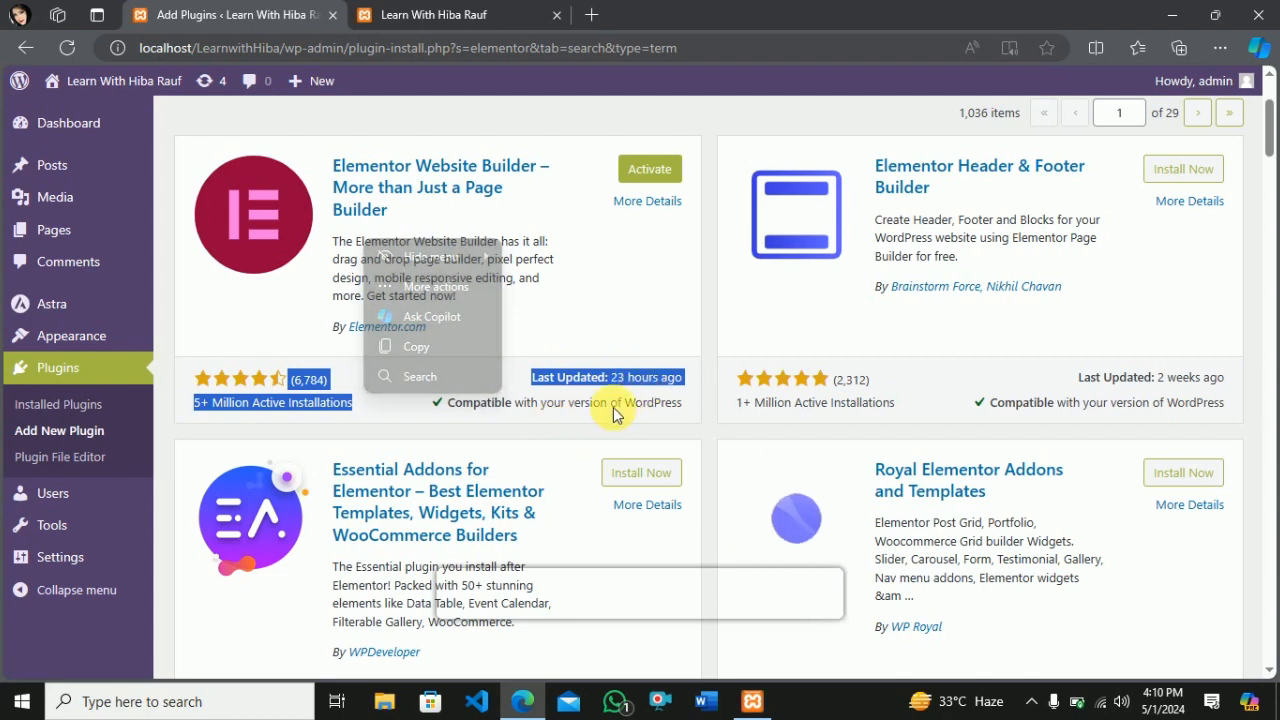
{"action": "left_click", "coordinate": [598, 333]}
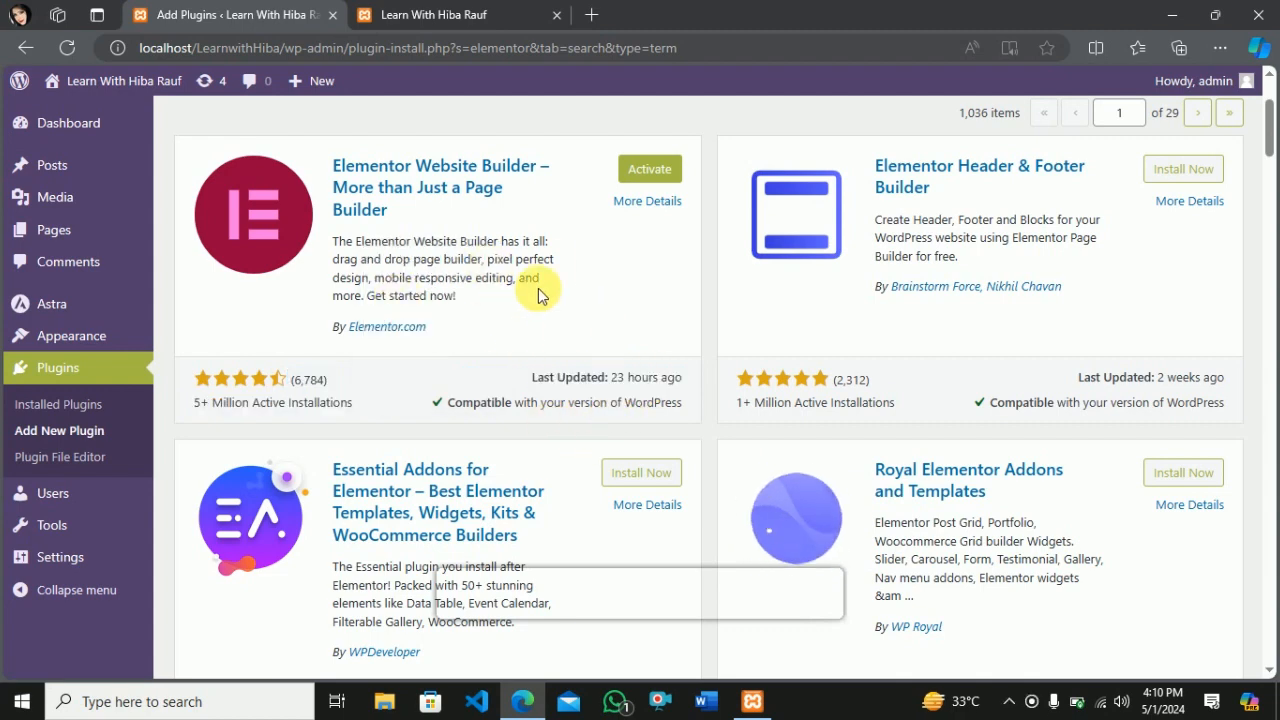
{"action": "left_click", "coordinate": [647, 201]}
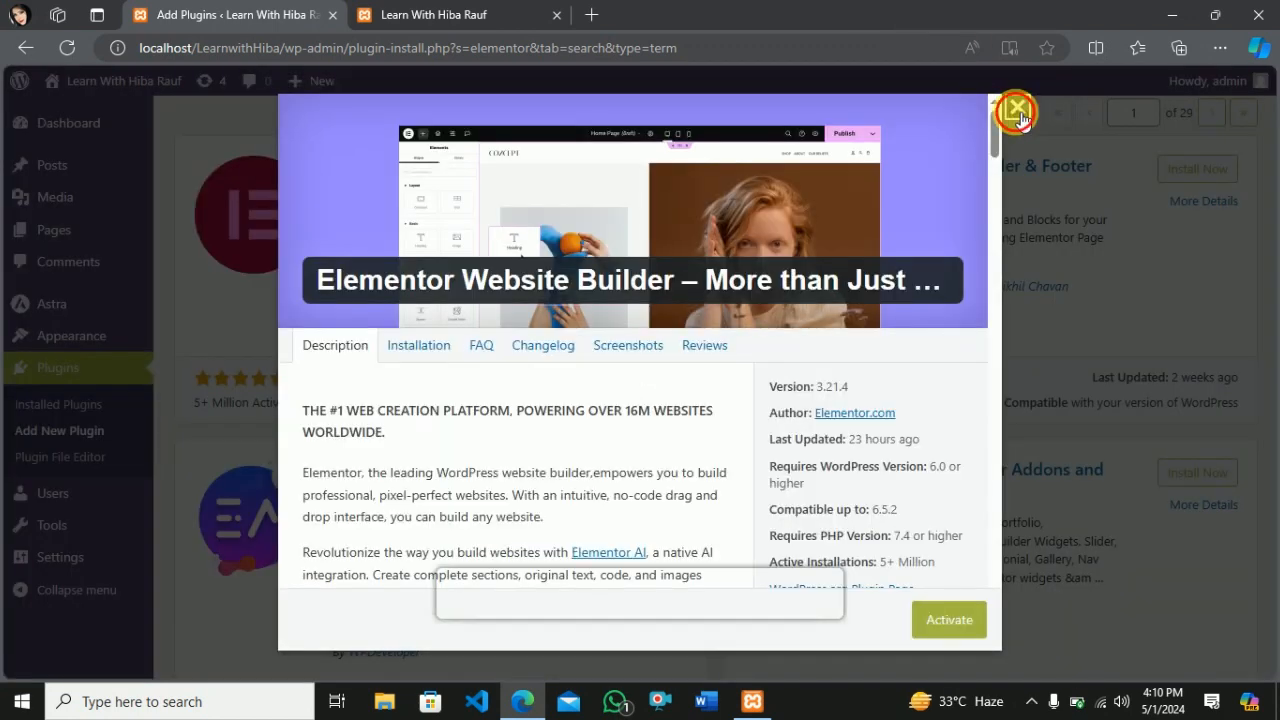
{"action": "left_click", "coordinate": [1017, 109]}
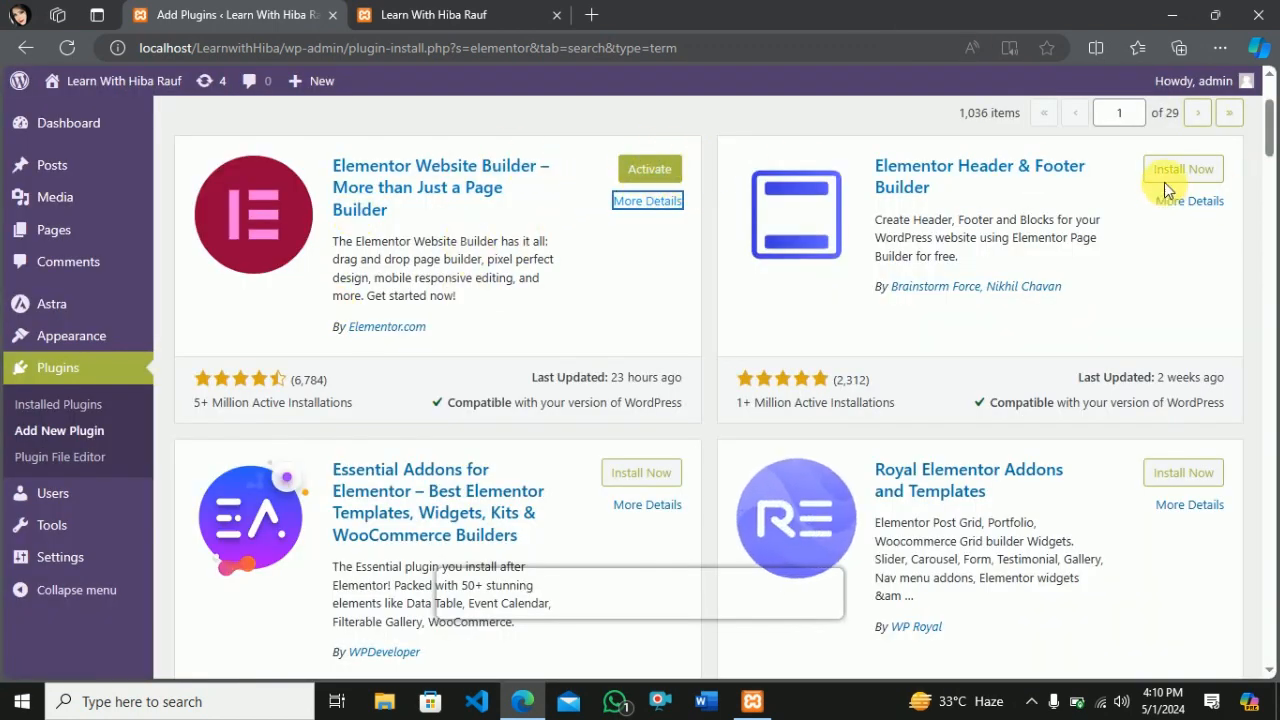
Activate the Elementor Website Builder plugin and show the list of installed plugins
{"action": "left_click", "coordinate": [650, 170]}
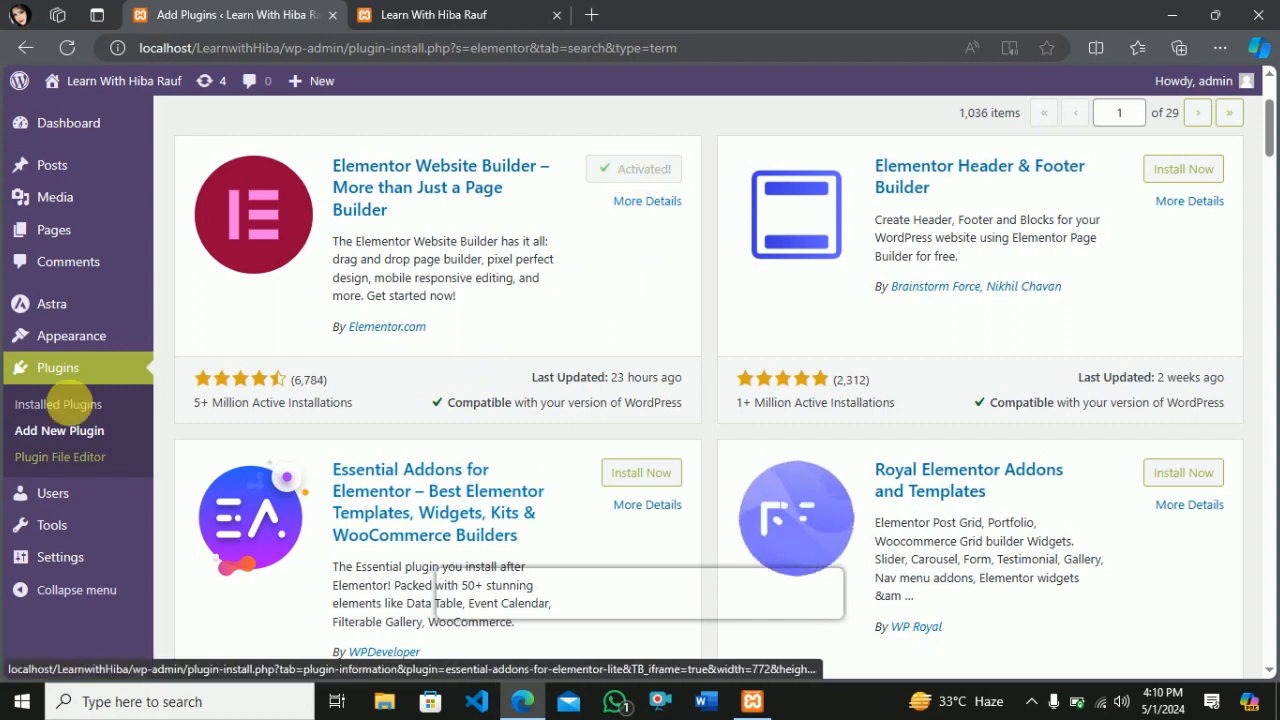
{"action": "left_click", "coordinate": [60, 403]}
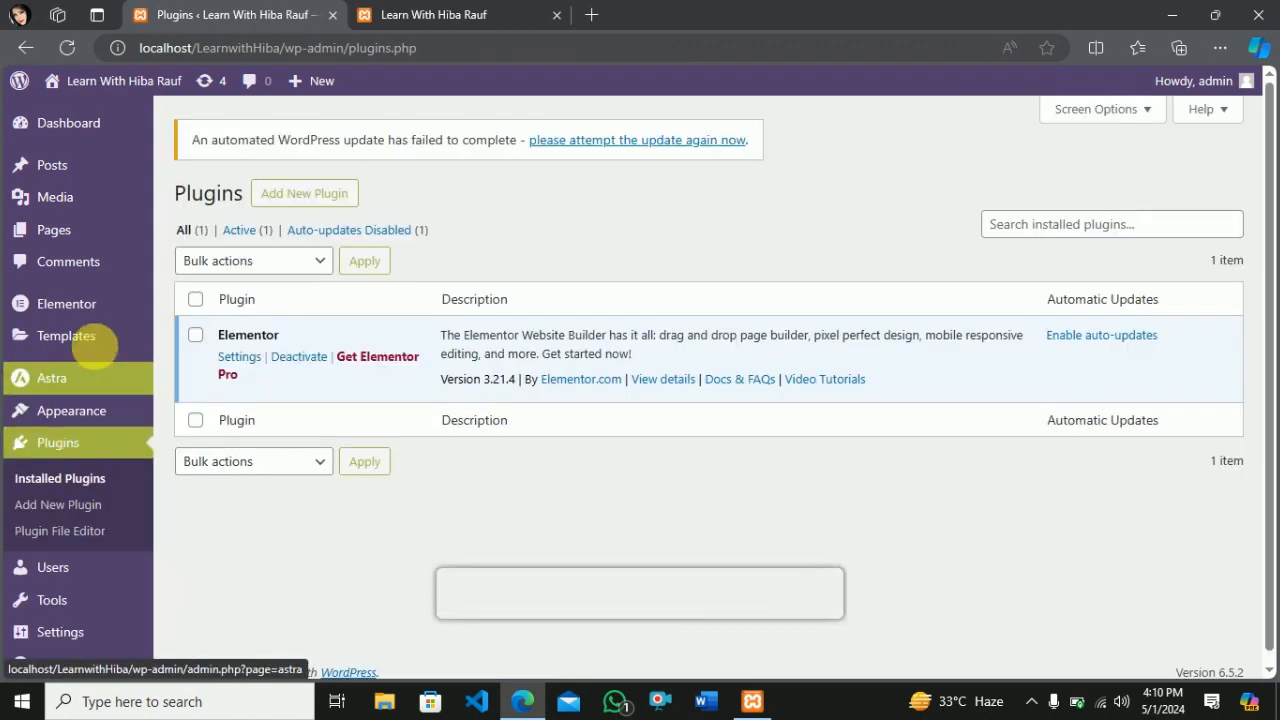
{"action": "mouse_move", "coordinate": [40, 305]}
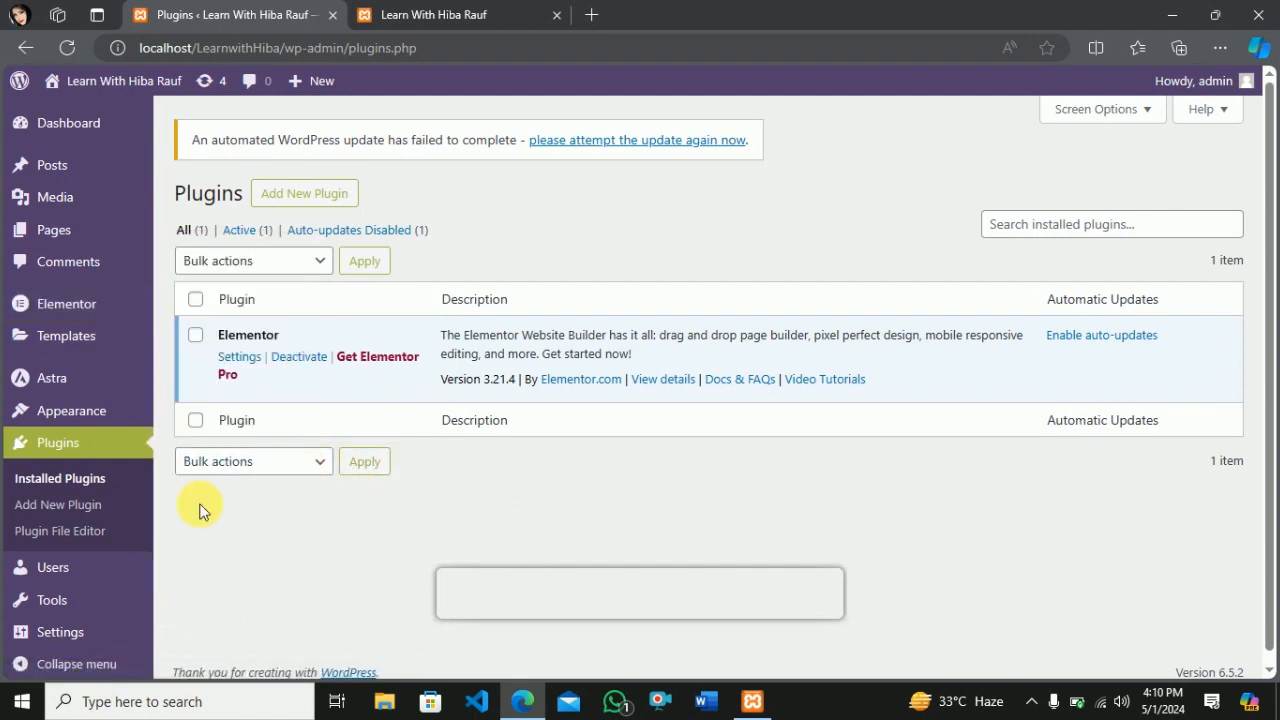
Open the Home page from the site's page list and edit it with Elementor
{"action": "mouse_move", "coordinate": [80, 220]}
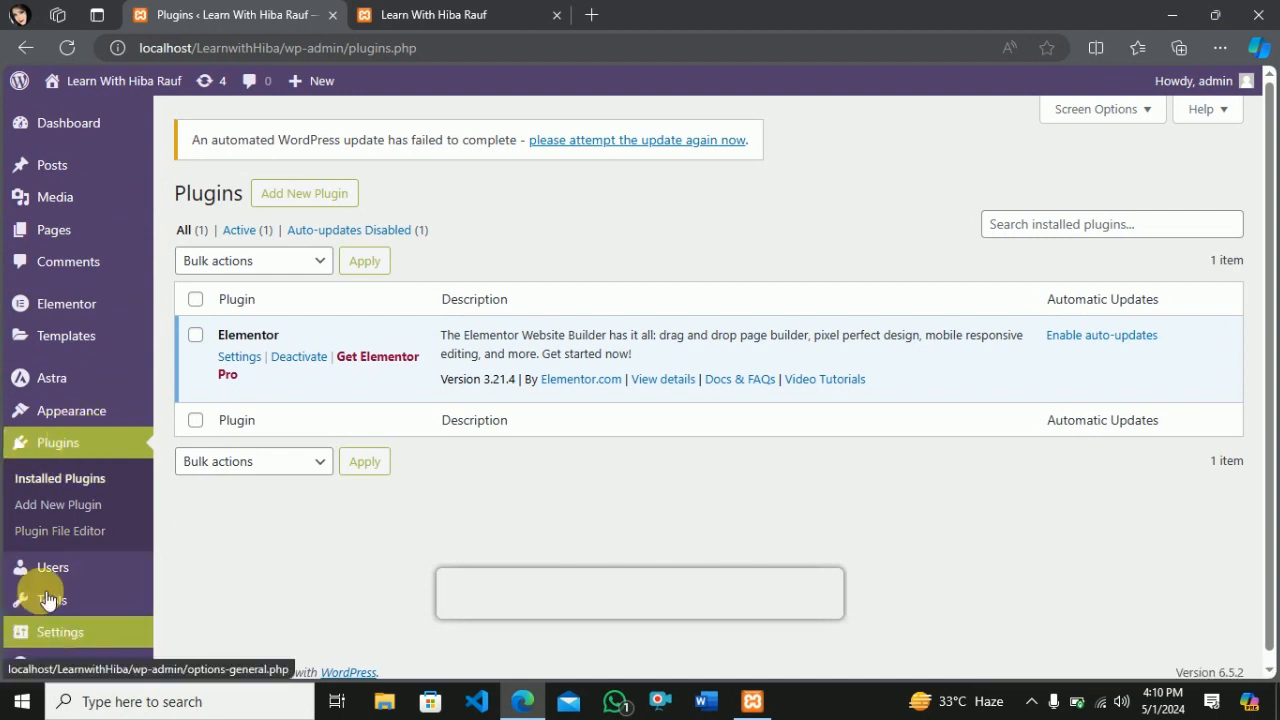
{"action": "left_click", "coordinate": [52, 231]}
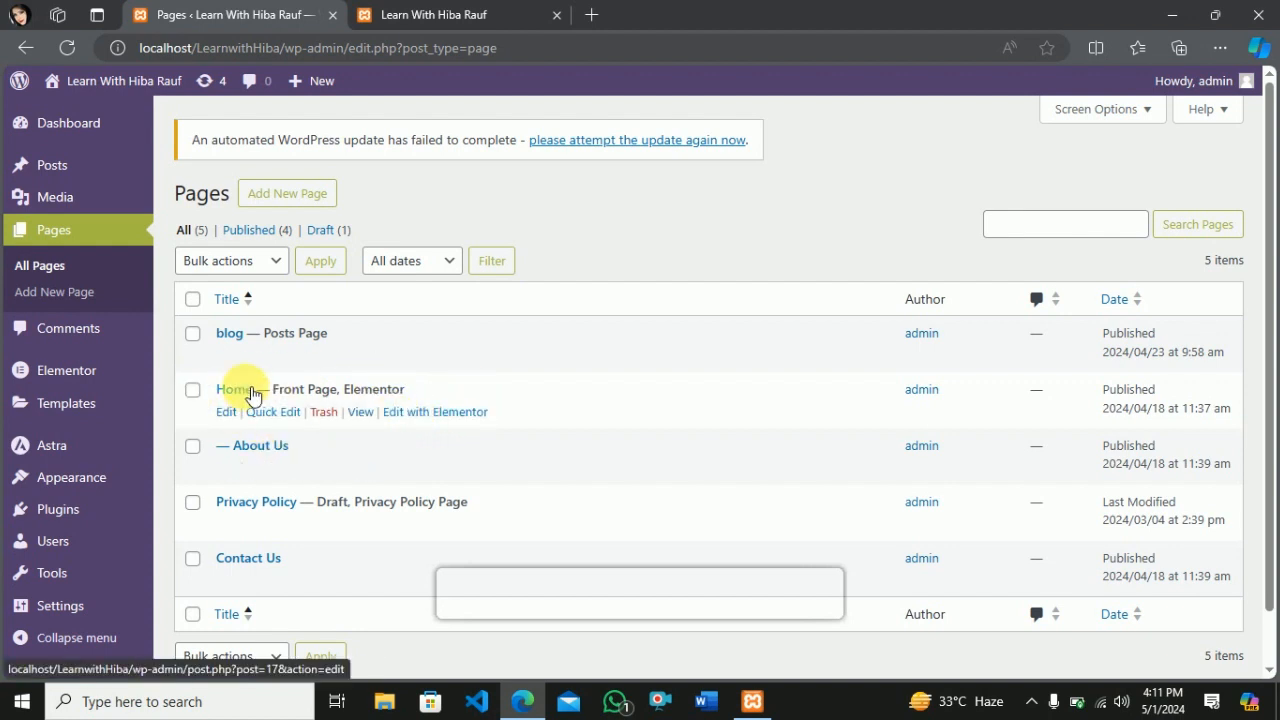
{"action": "left_click", "coordinate": [252, 393]}
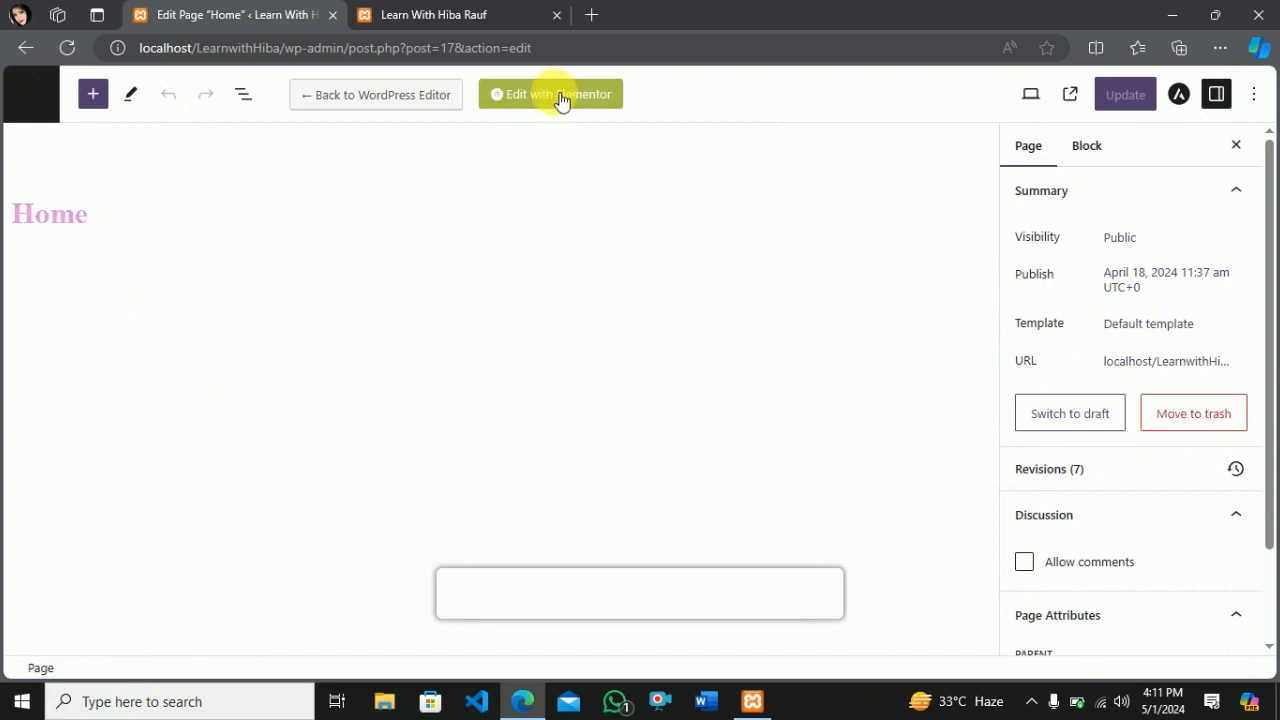
{"action": "left_click", "coordinate": [558, 96]}
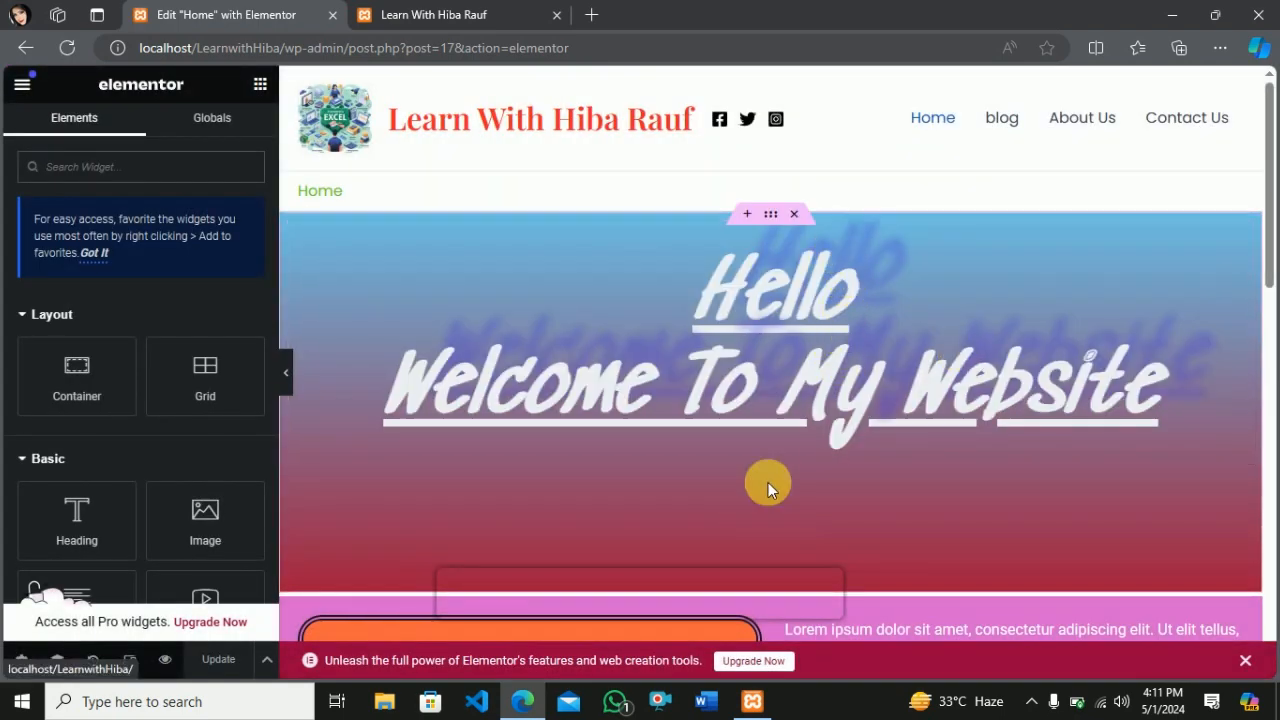
Look over the Home page's existing content and delete all three of its sections to empty the canvas
{"action": "scroll", "coordinate": [772, 360], "scroll_direction": "down", "scroll_amount": 8}
{"action": "scroll", "coordinate": [750, 409], "scroll_direction": "up", "scroll_amount": 5}
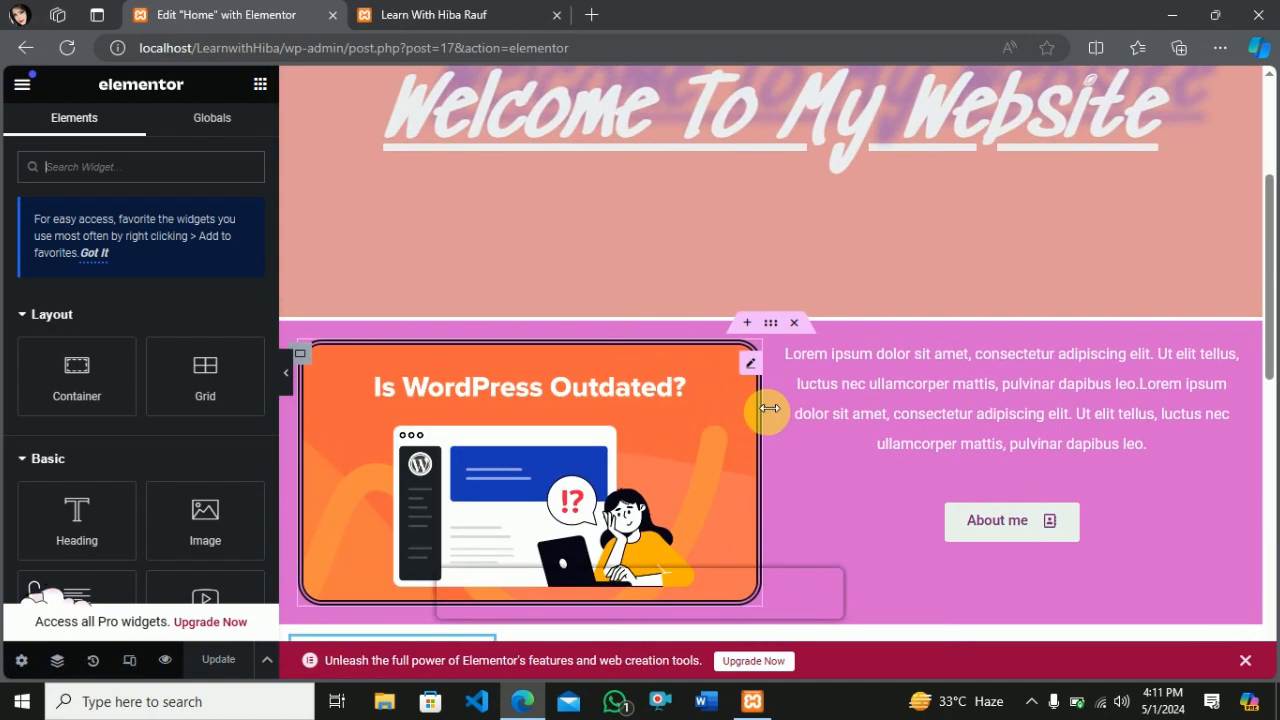
{"action": "scroll", "coordinate": [769, 408], "scroll_direction": "up", "scroll_amount": 3}
{"action": "scroll", "coordinate": [803, 485], "scroll_direction": "down", "scroll_amount": 5}
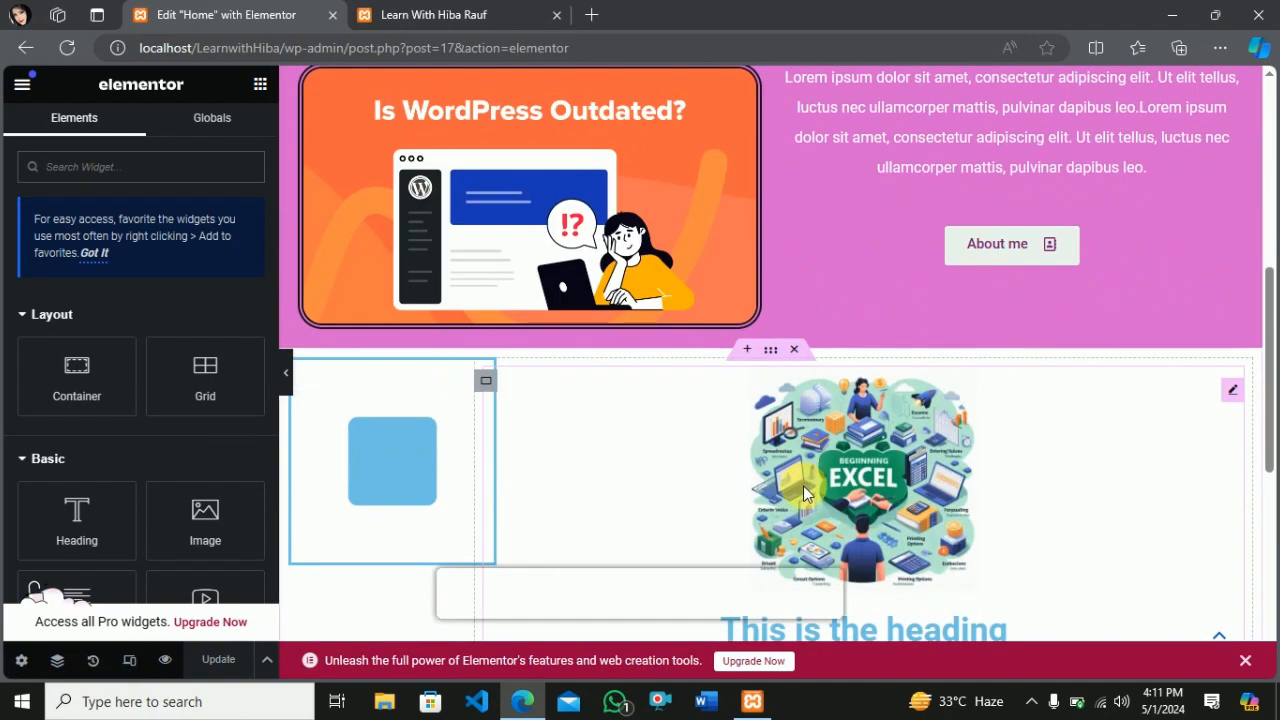
{"action": "scroll", "coordinate": [800, 488], "scroll_direction": "down", "scroll_amount": 4}
{"action": "scroll", "coordinate": [808, 491], "scroll_direction": "up", "scroll_amount": 12}
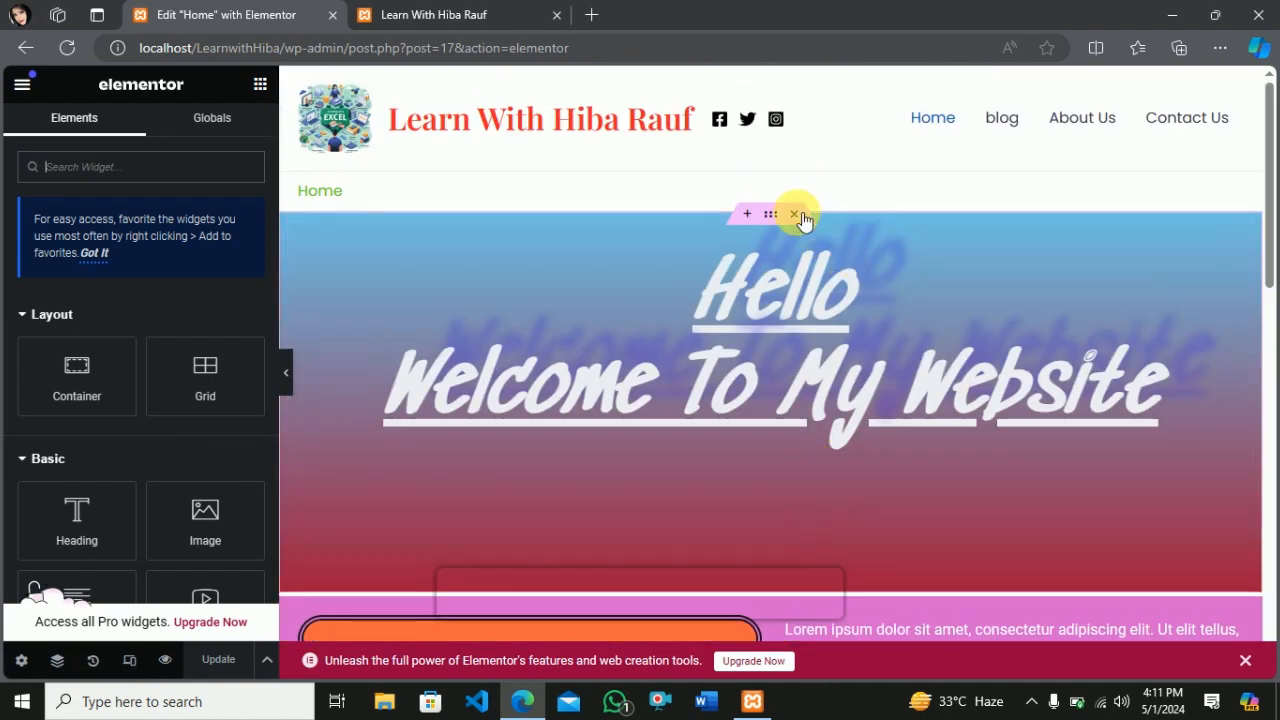
{"action": "left_click", "coordinate": [795, 214]}
{"action": "left_click", "coordinate": [795, 214]}
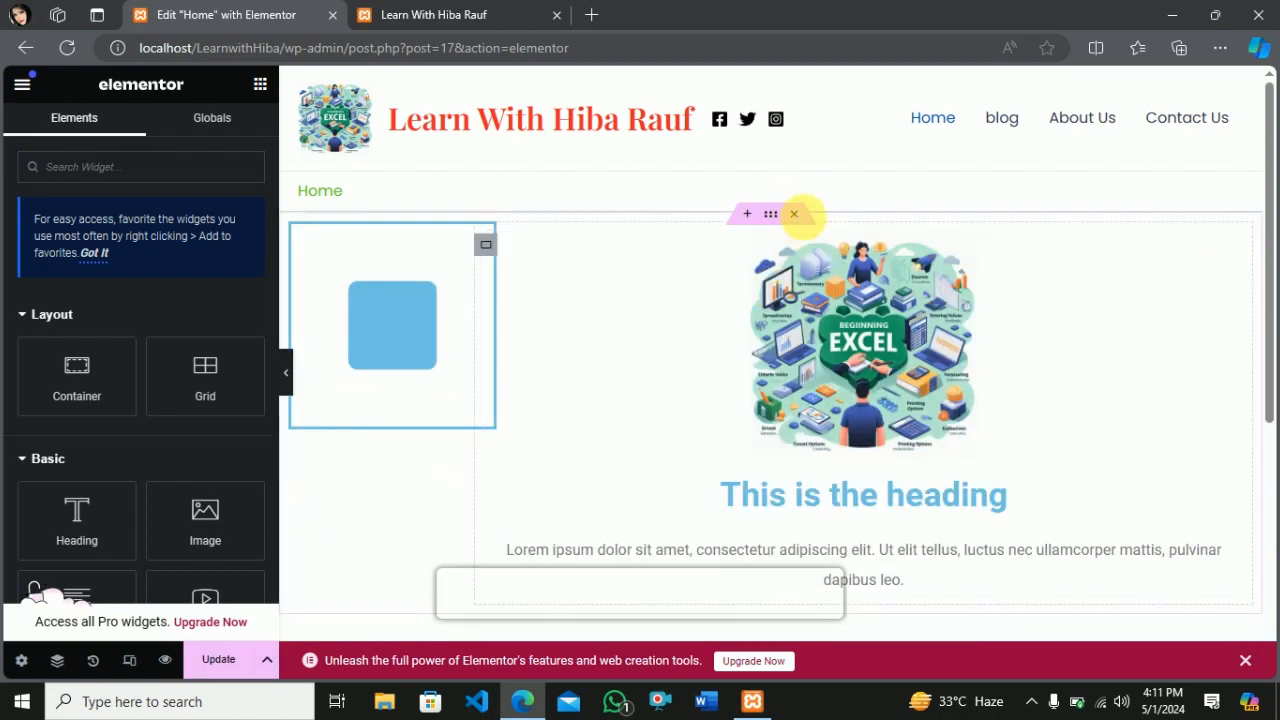
{"action": "left_click", "coordinate": [795, 214]}
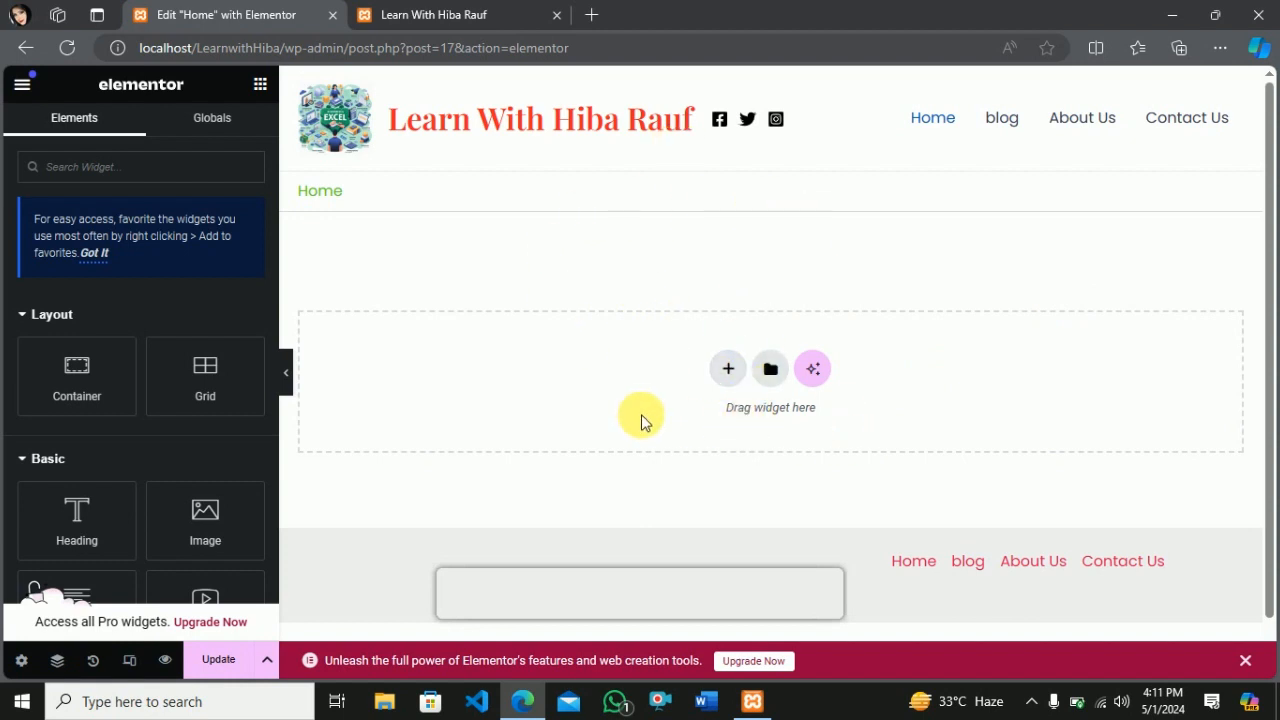
Restore the last deleted container to view its layout settings, and delete it again
{"action": "key", "text": "ctrl+z"}
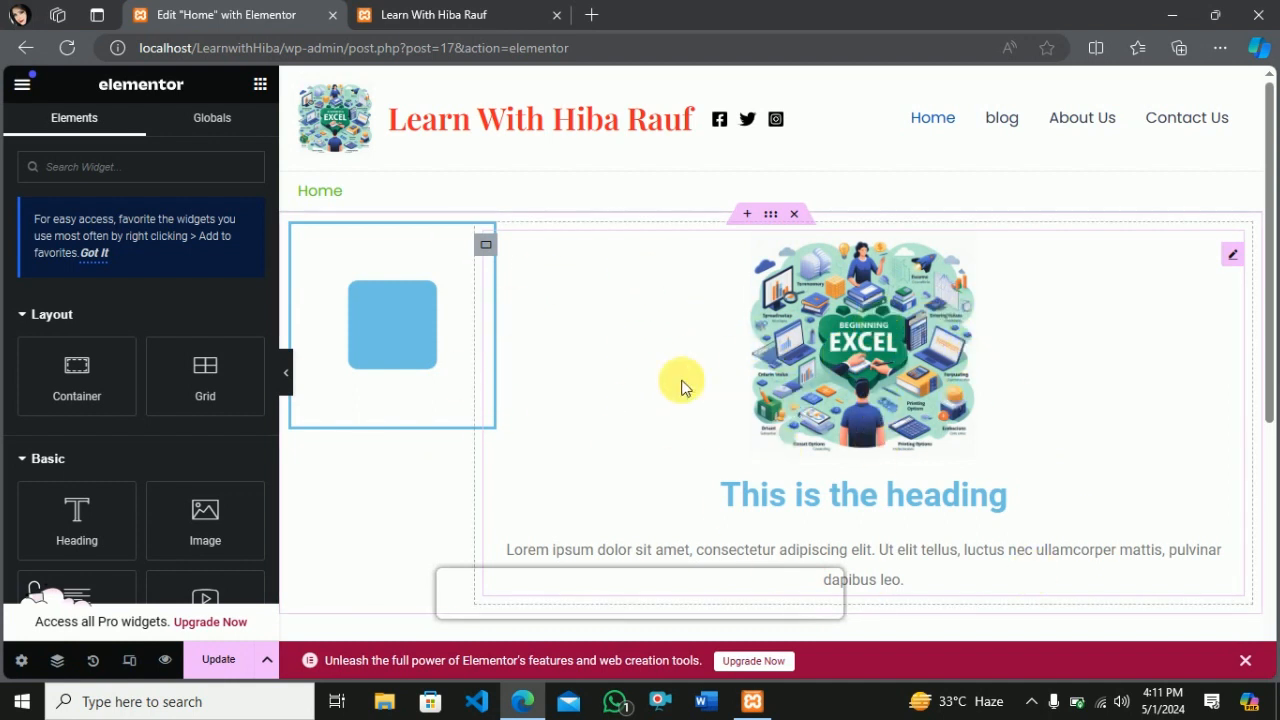
{"action": "left_click", "coordinate": [771, 214]}
{"action": "left_click", "coordinate": [771, 214]}
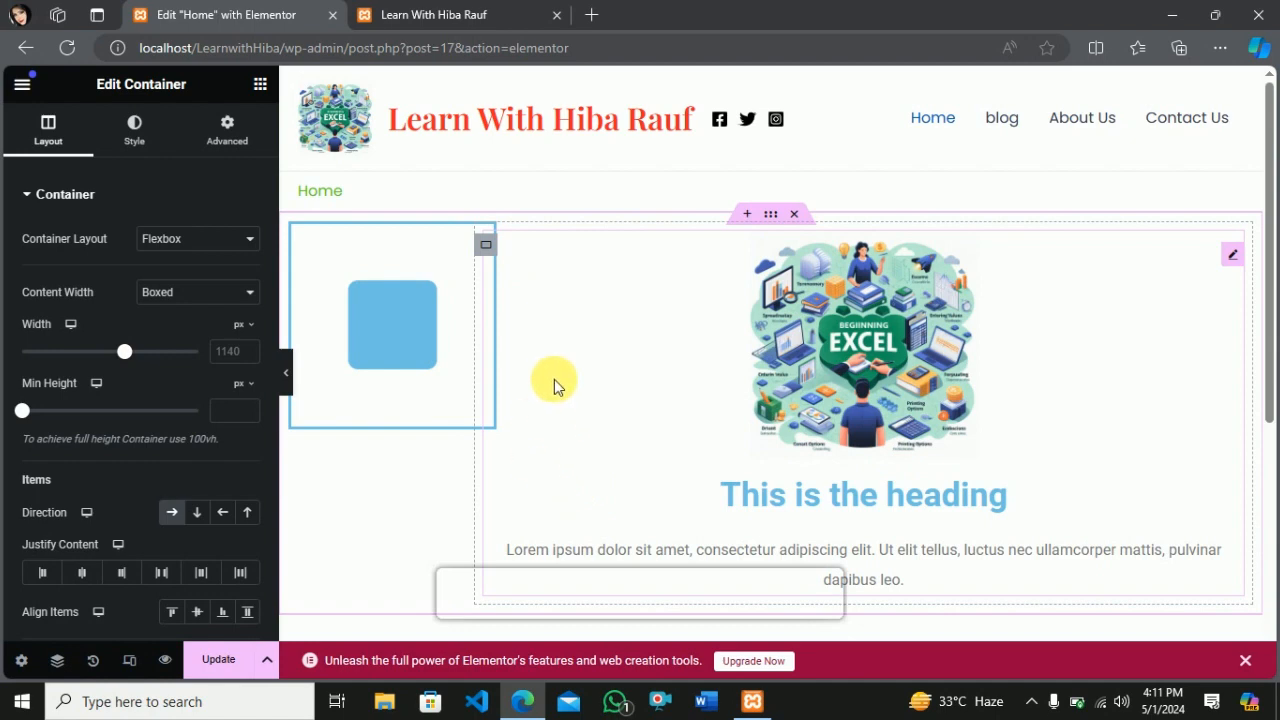
{"action": "left_click", "coordinate": [797, 214]}
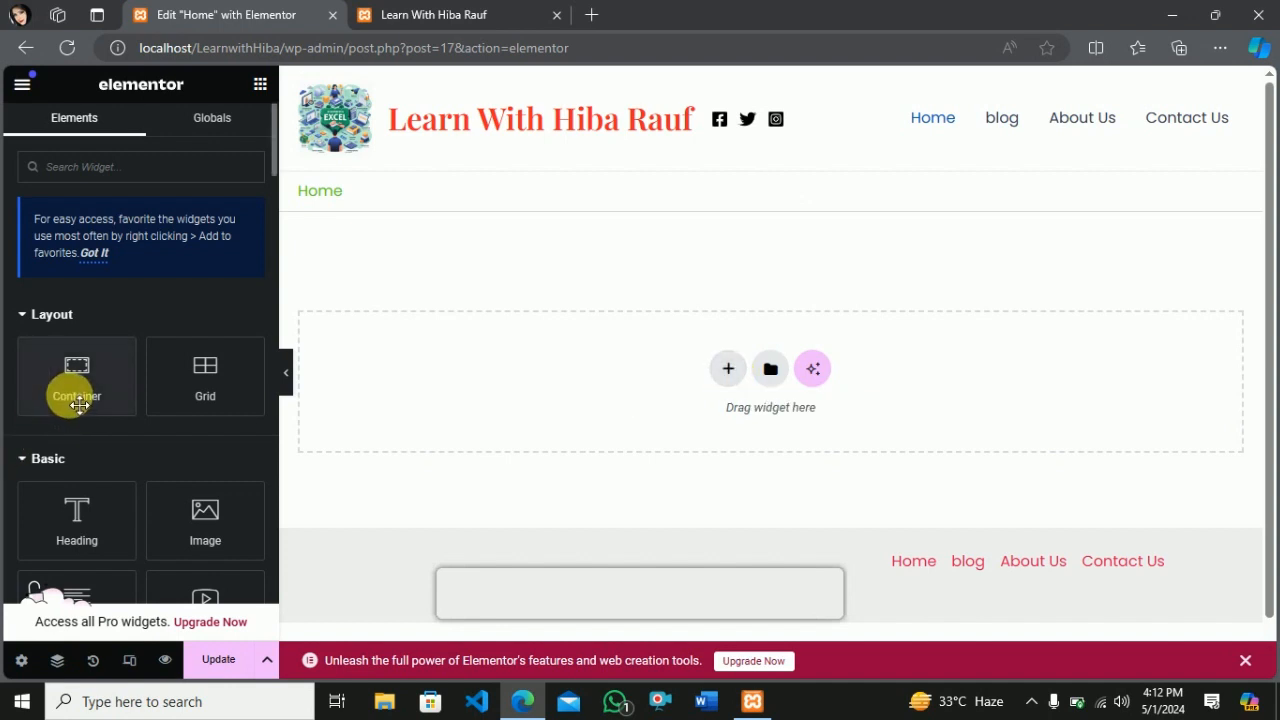
Add a Flexbox container with the single horizontal row structure and set its boxed content width to 1263 px
{"action": "mouse_move", "coordinate": [77, 391]}
{"action": "left_mouse_down"}
{"action": "mouse_move", "coordinate": [709, 371]}
{"action": "mouse_move", "coordinate": [731, 392]}
{"action": "mouse_move", "coordinate": [208, 333]}
{"action": "mouse_move", "coordinate": [94, 376]}
{"action": "left_mouse_up"}
{"action": "left_click", "coordinate": [729, 372]}
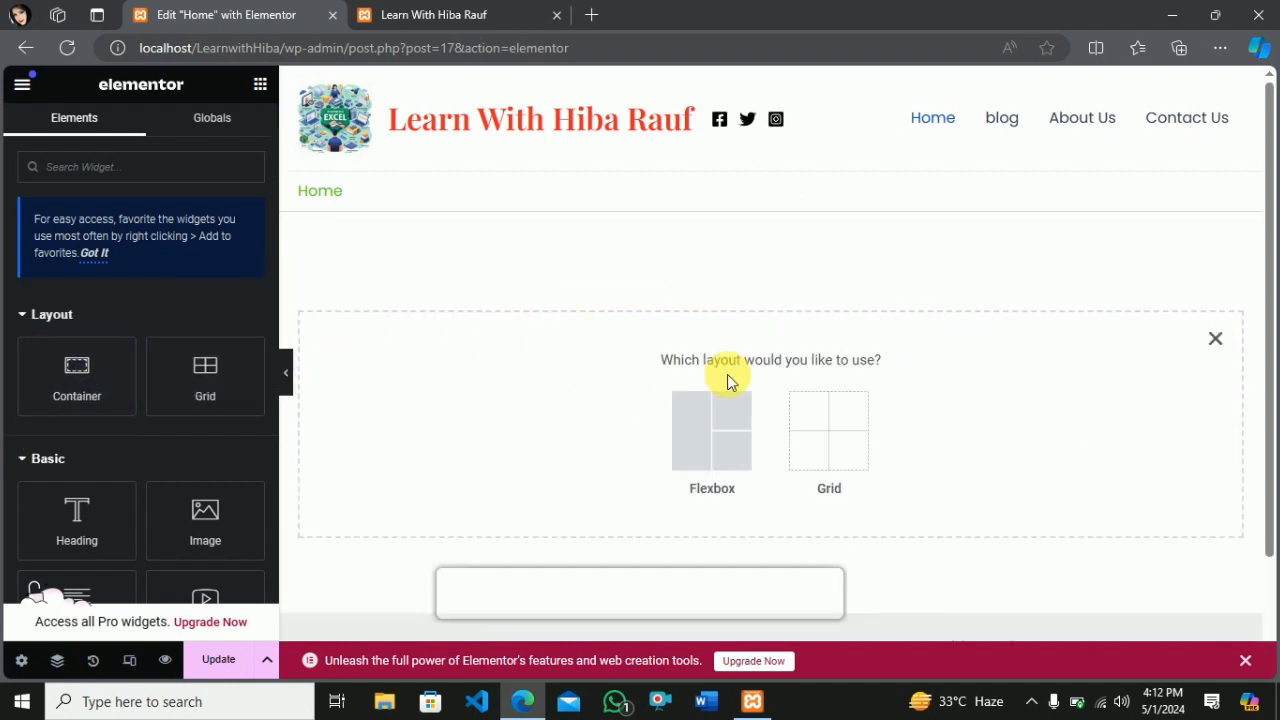
{"action": "left_click", "coordinate": [698, 457]}
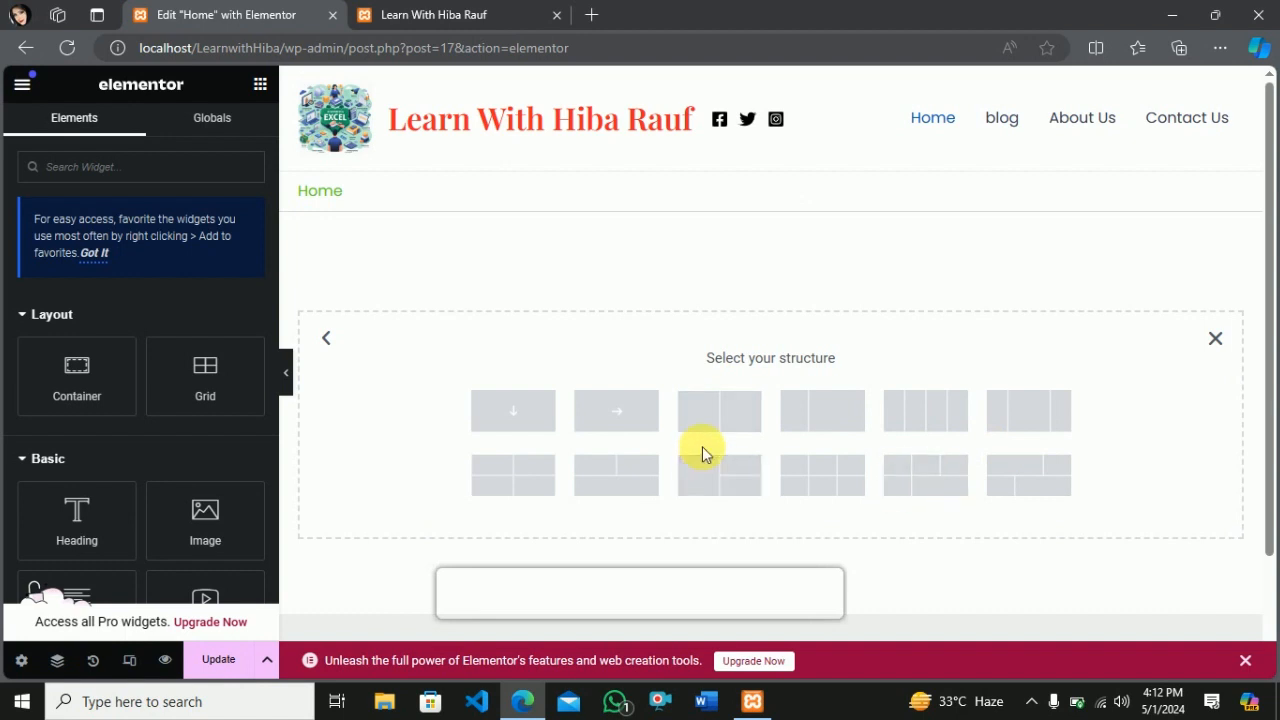
{"action": "left_click", "coordinate": [612, 416]}
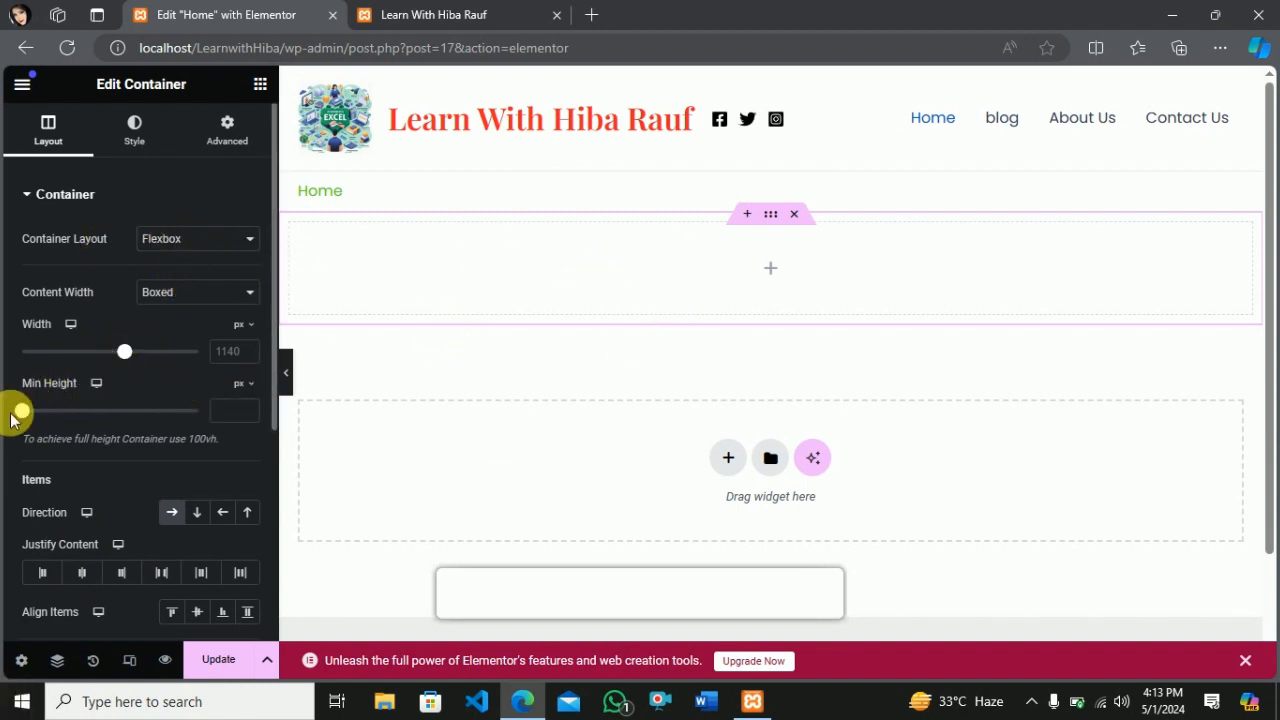
{"action": "left_click_drag", "start_coordinate": [148, 358], "coordinate": [145, 352]}
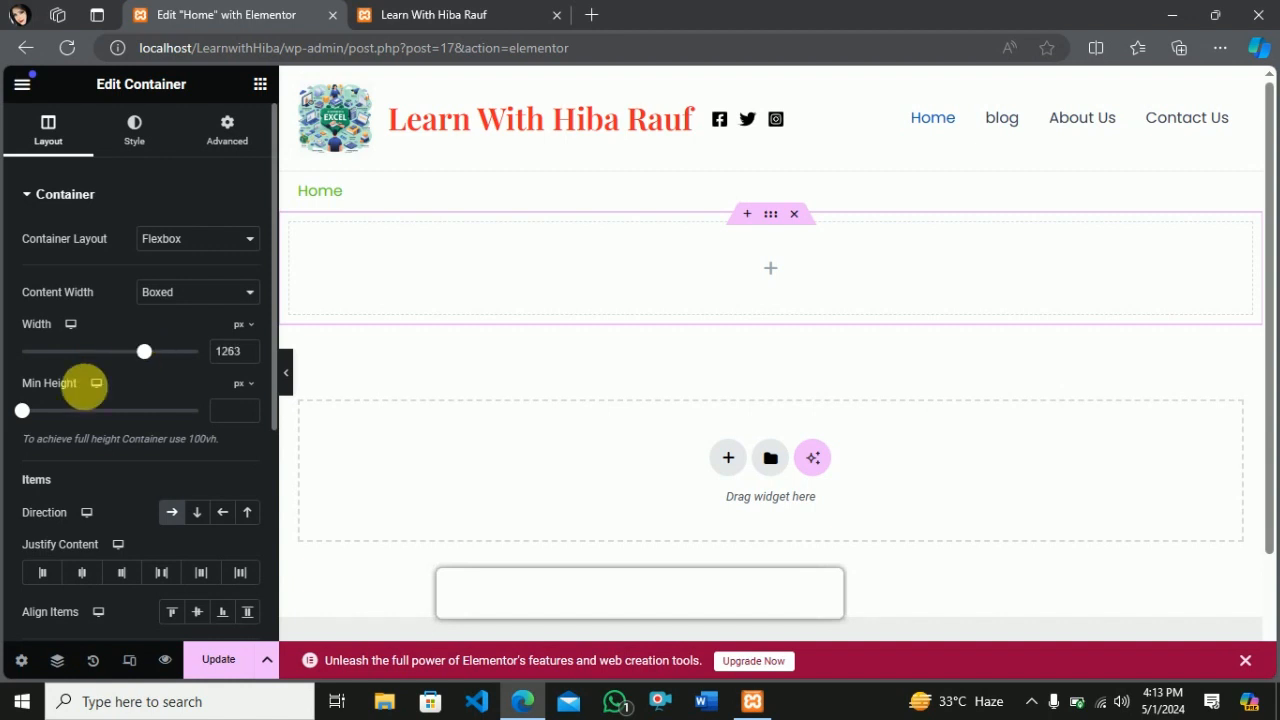
Set the container's minimum height to 322 px and place a Heading widget inside it
{"action": "left_click_drag", "start_coordinate": [30, 415], "coordinate": [70, 418]}
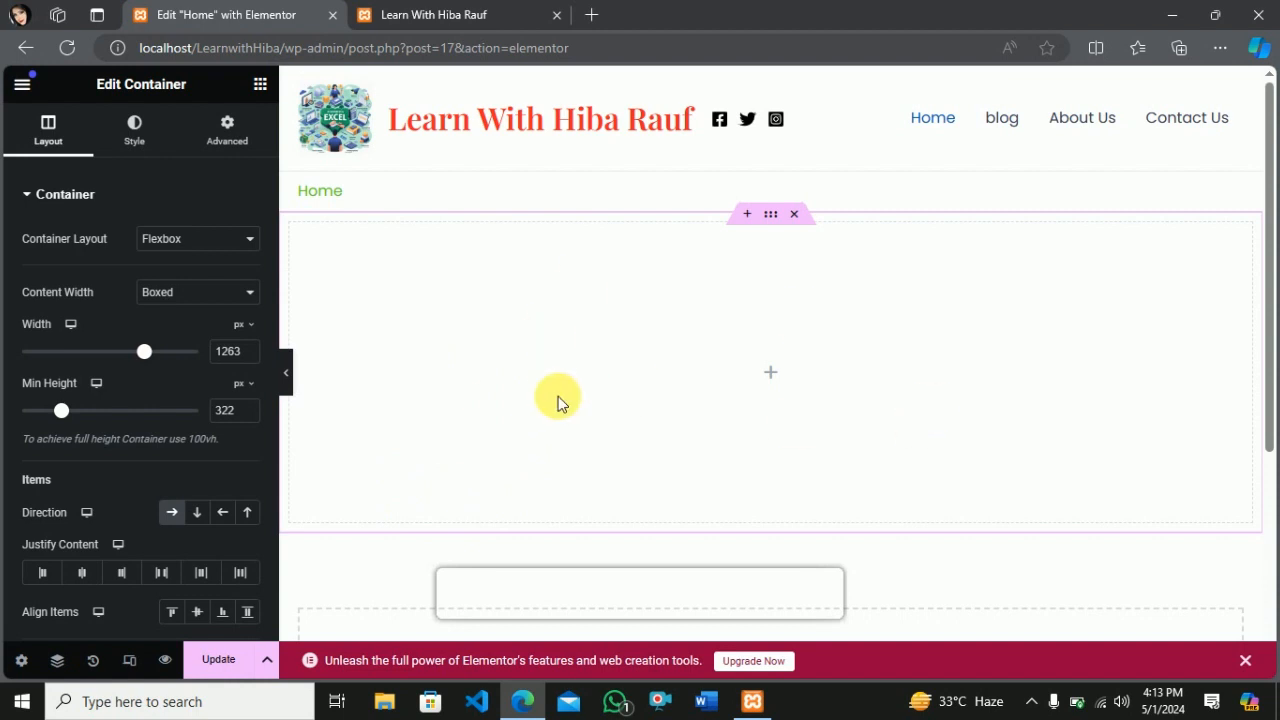
{"action": "left_click", "coordinate": [262, 87]}
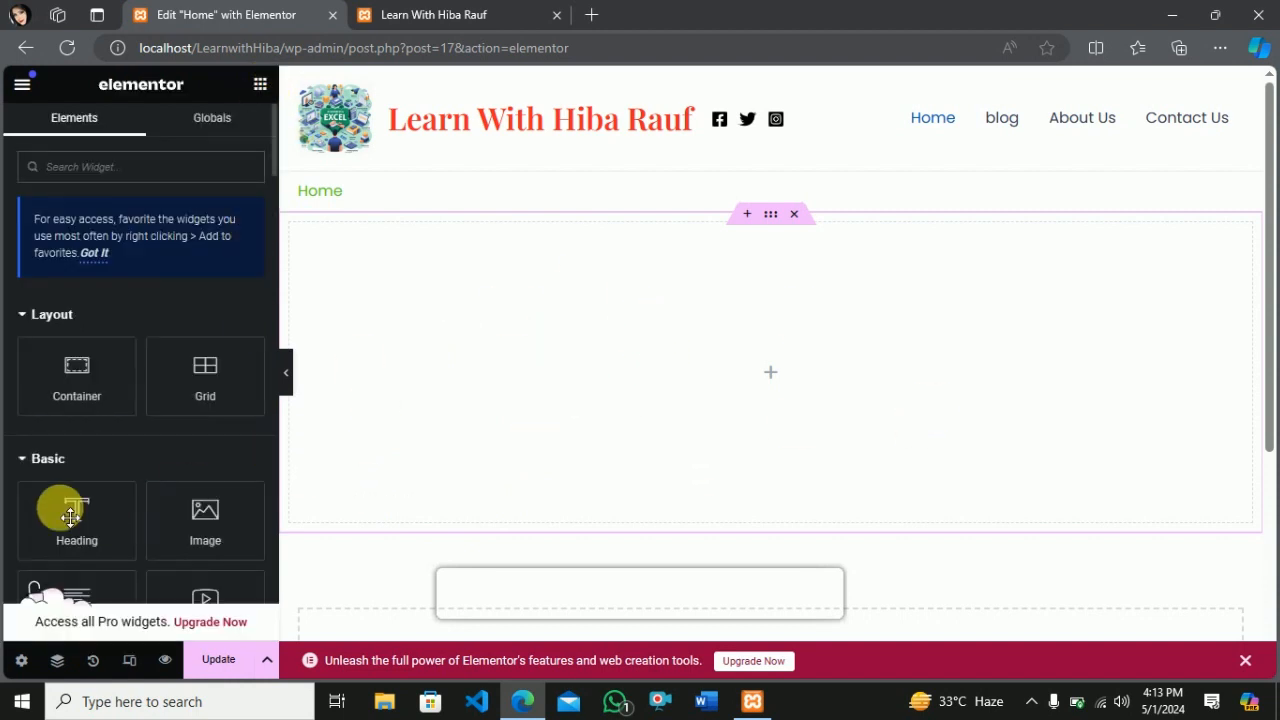
{"action": "left_click_drag", "start_coordinate": [85, 528], "coordinate": [835, 370]}
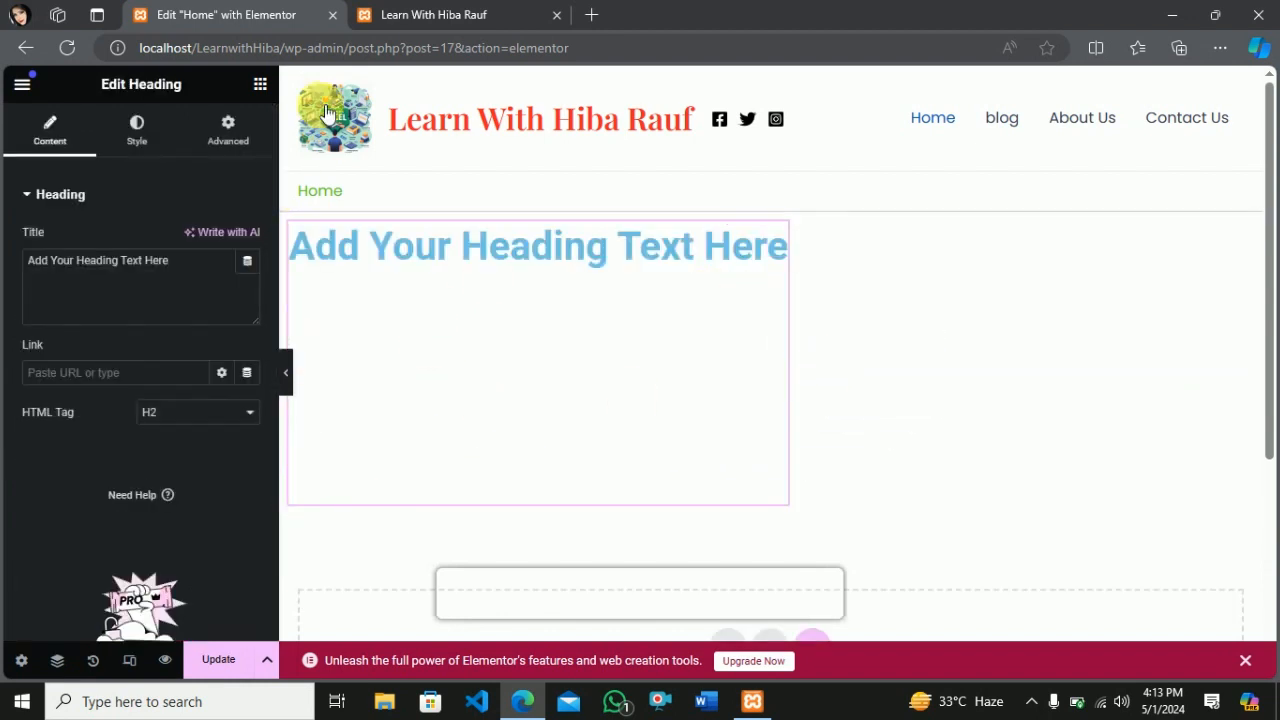
Add an Image widget to the container beside the heading
{"action": "left_click", "coordinate": [260, 87]}
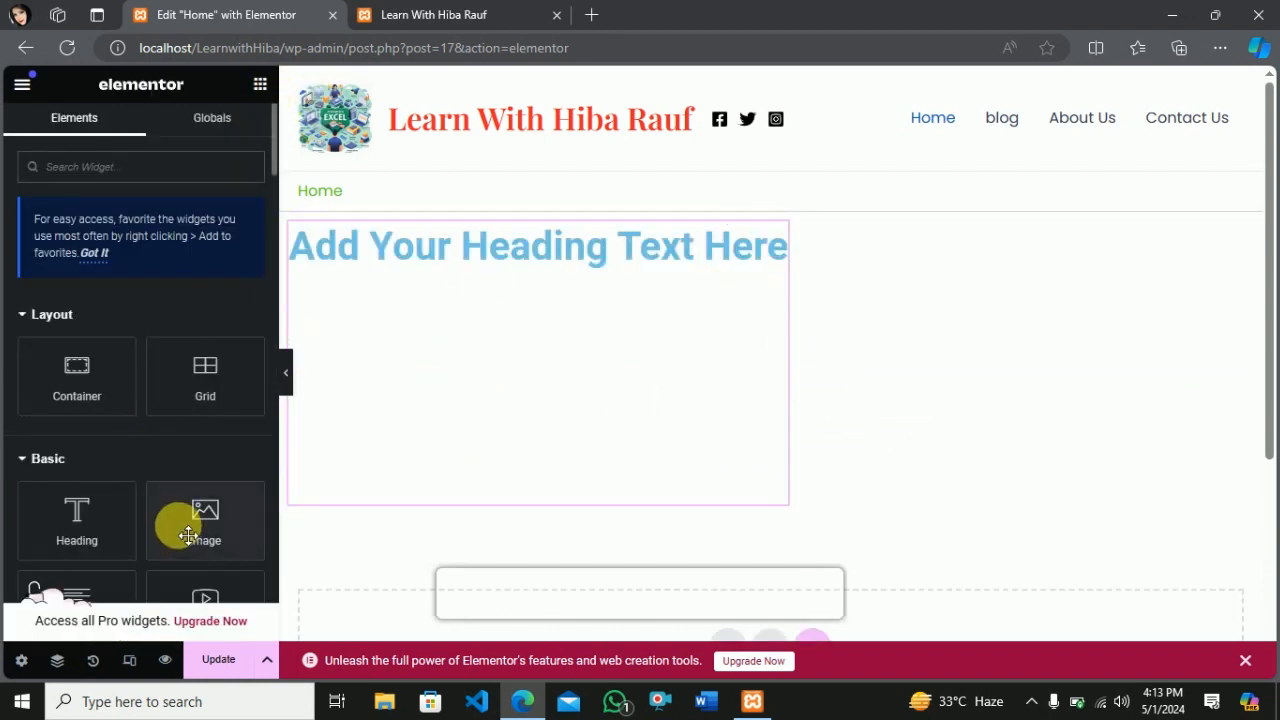
{"action": "left_click_drag", "start_coordinate": [188, 535], "coordinate": [824, 402]}
{"action": "left_click_drag", "start_coordinate": [213, 535], "coordinate": [796, 343]}
{"action": "scroll", "coordinate": [897, 387], "scroll_direction": "down", "scroll_amount": 5}
{"action": "scroll", "coordinate": [897, 387], "scroll_direction": "up", "scroll_amount": 5}
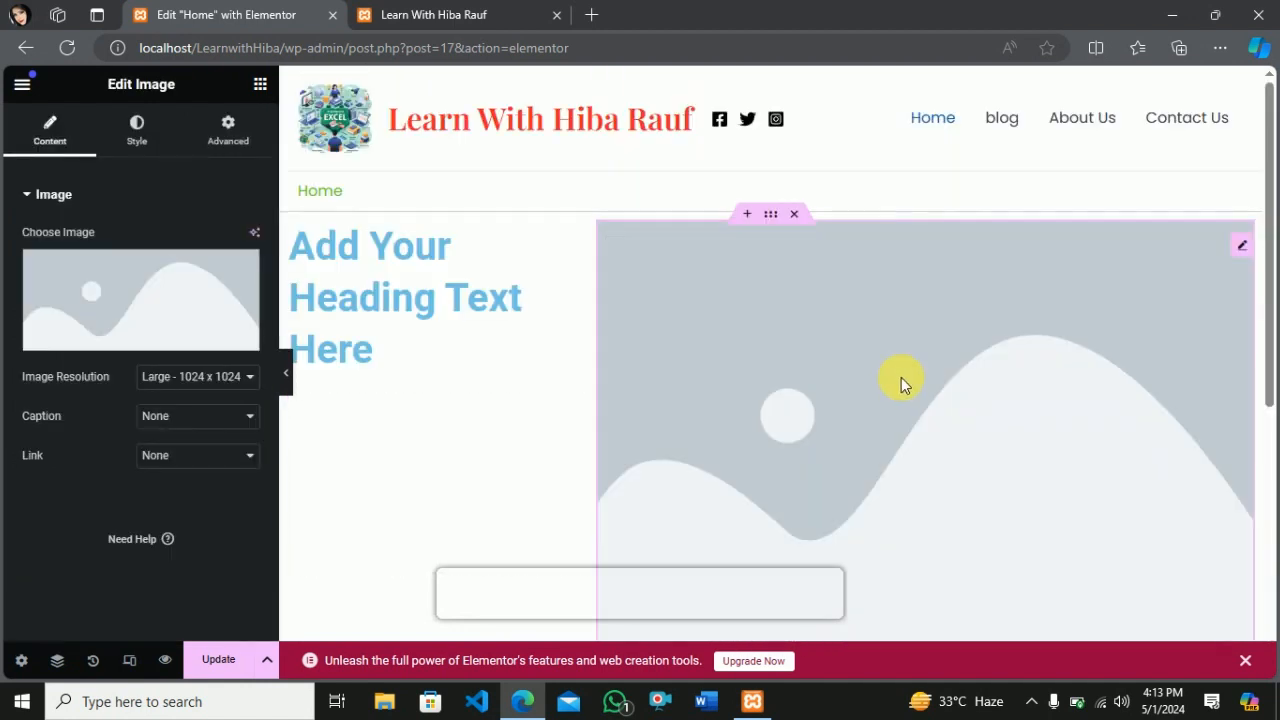
Compare the container's row and column directions, leaving the heading and image stacked vertically
{"action": "left_click", "coordinate": [768, 220]}
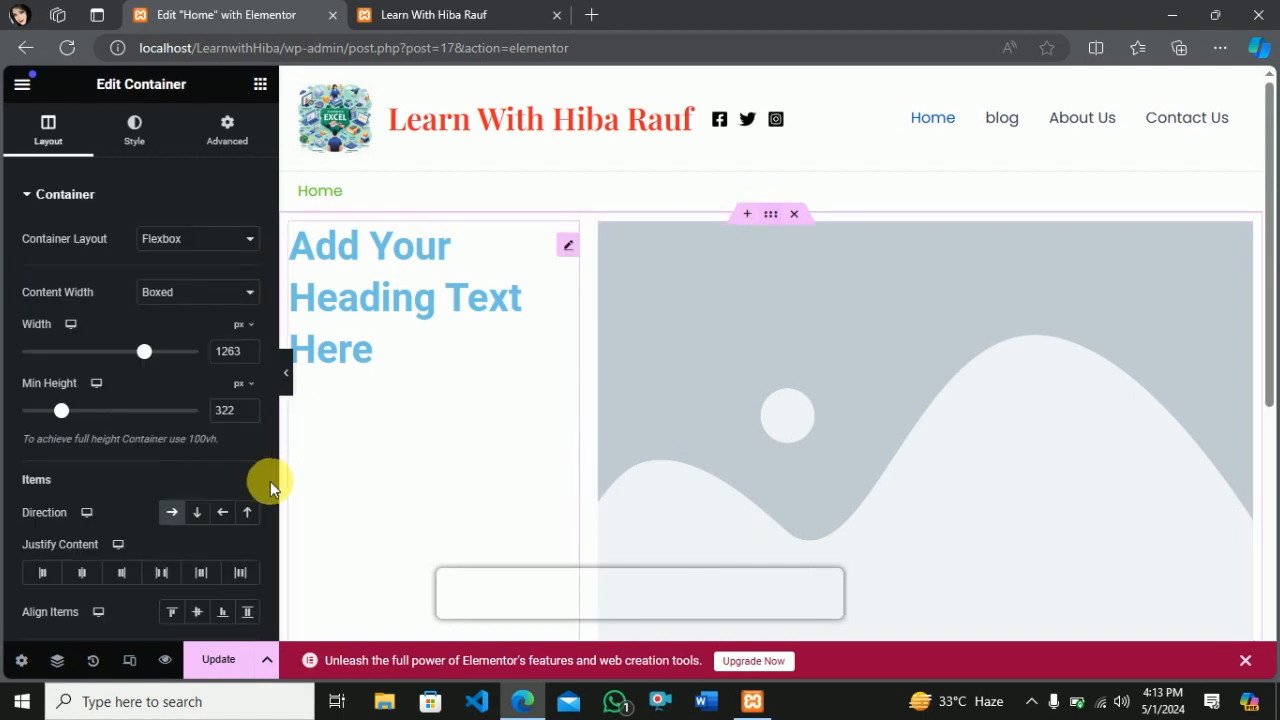
{"action": "left_click", "coordinate": [173, 514]}
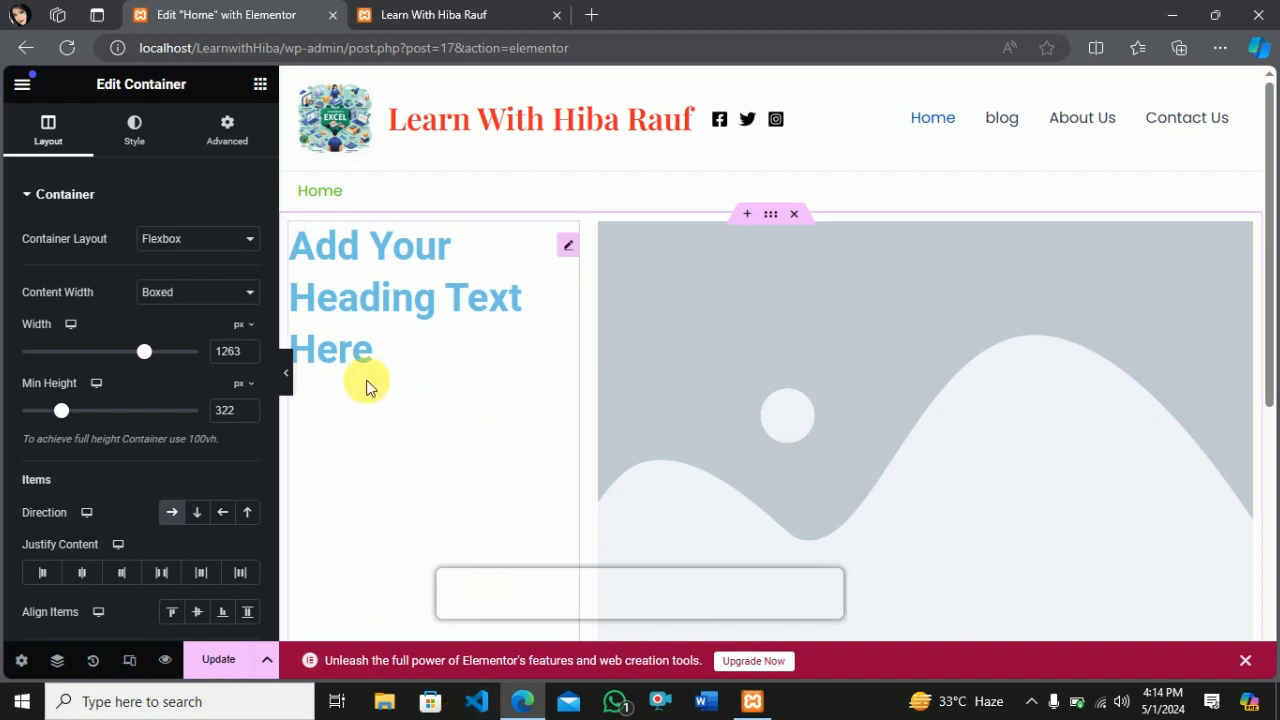
{"action": "left_click", "coordinate": [203, 517]}
{"action": "scroll", "coordinate": [640, 400], "scroll_direction": "down", "scroll_amount": 1}
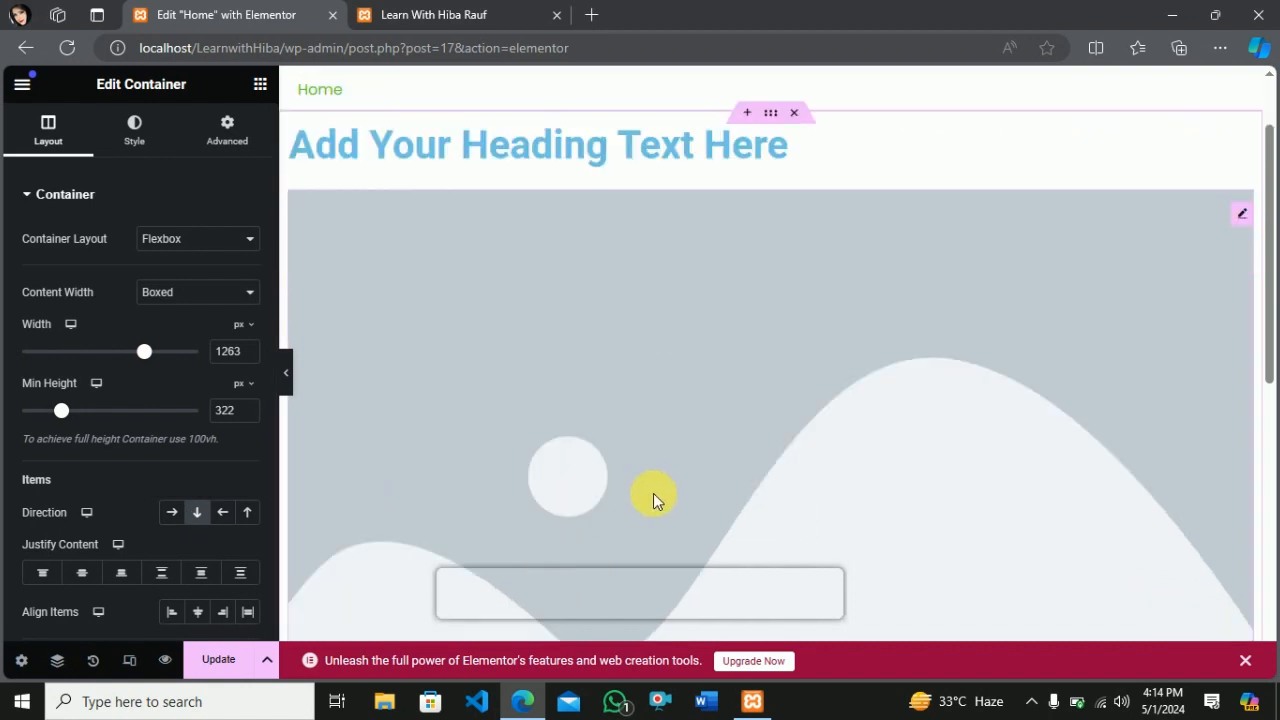
{"action": "scroll", "coordinate": [653, 493], "scroll_direction": "down", "scroll_amount": 4}
{"action": "scroll", "coordinate": [686, 449], "scroll_direction": "up", "scroll_amount": 5}
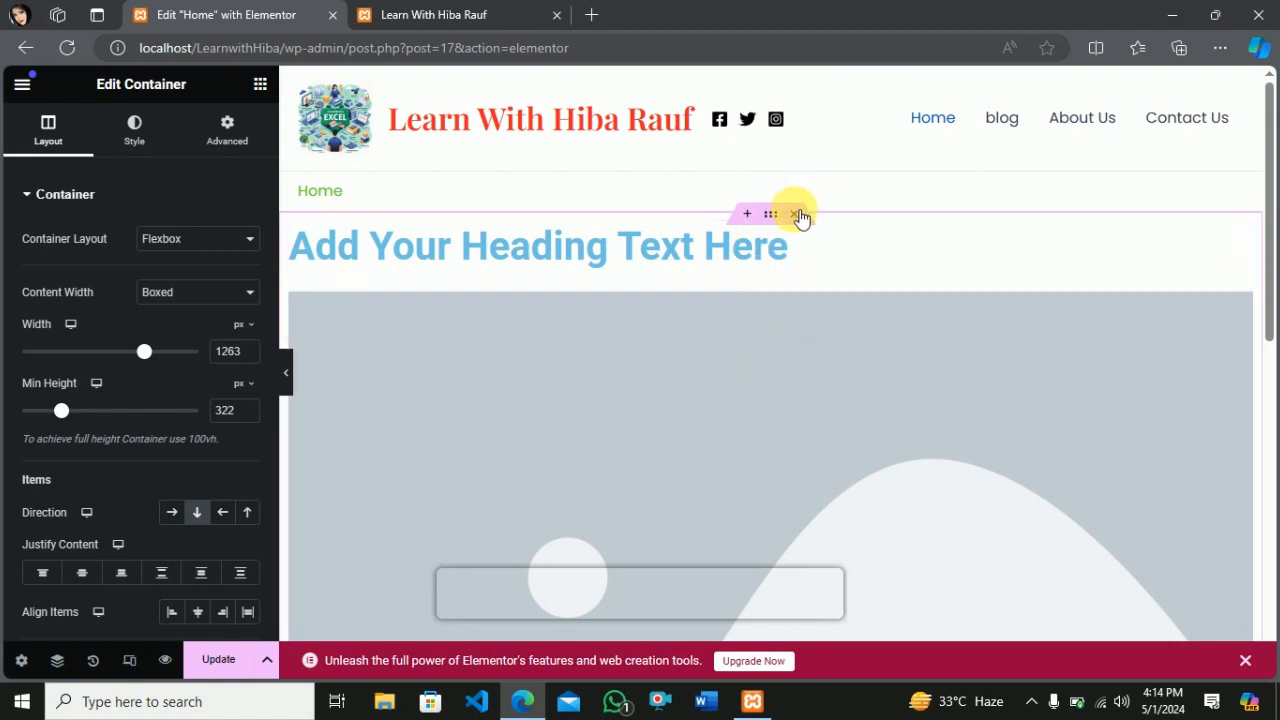
Replace the container with a new empty one using row direction and a minimum height of 337 px
{"action": "key", "text": "Delete"}
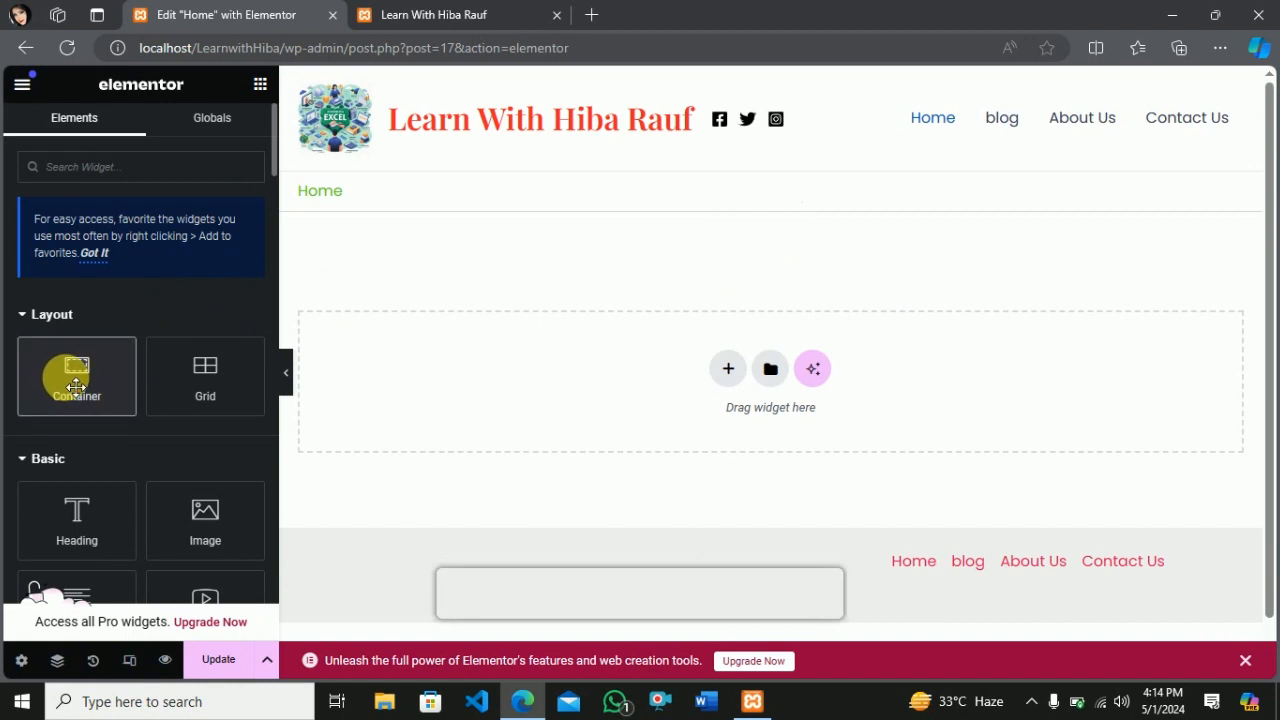
{"action": "left_click_drag", "start_coordinate": [76, 386], "coordinate": [731, 362]}
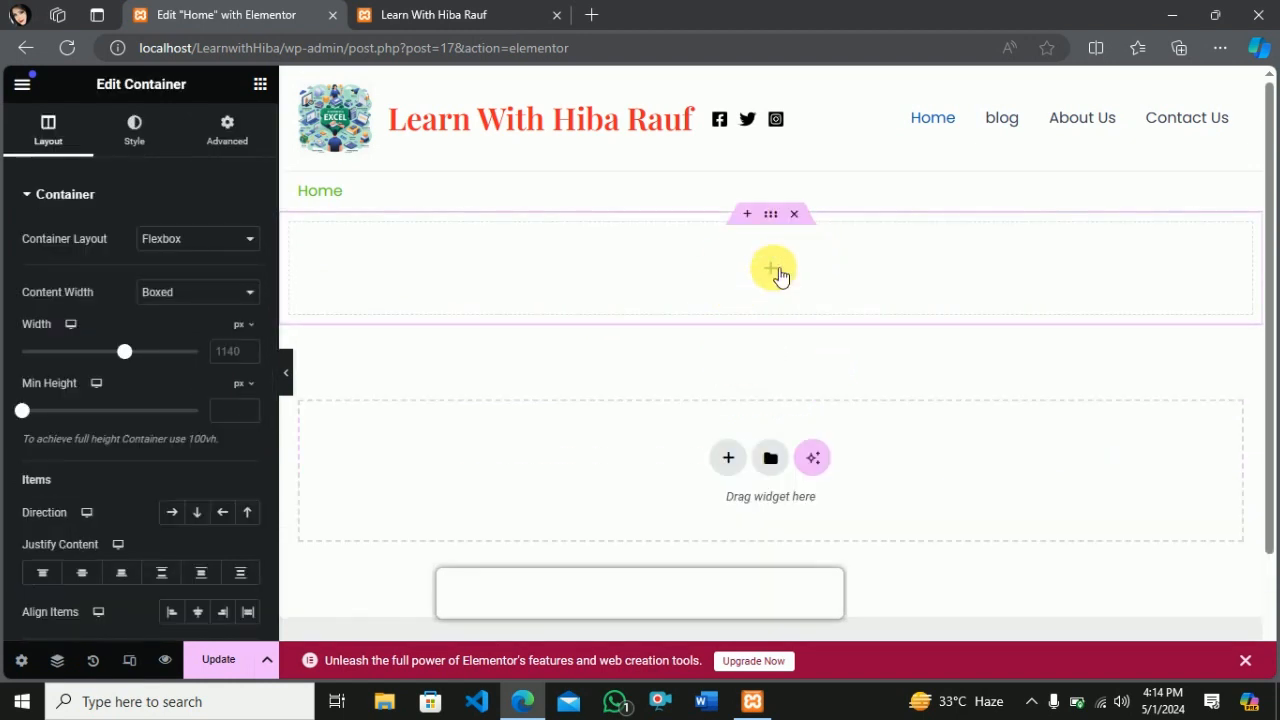
{"action": "left_click", "coordinate": [184, 512]}
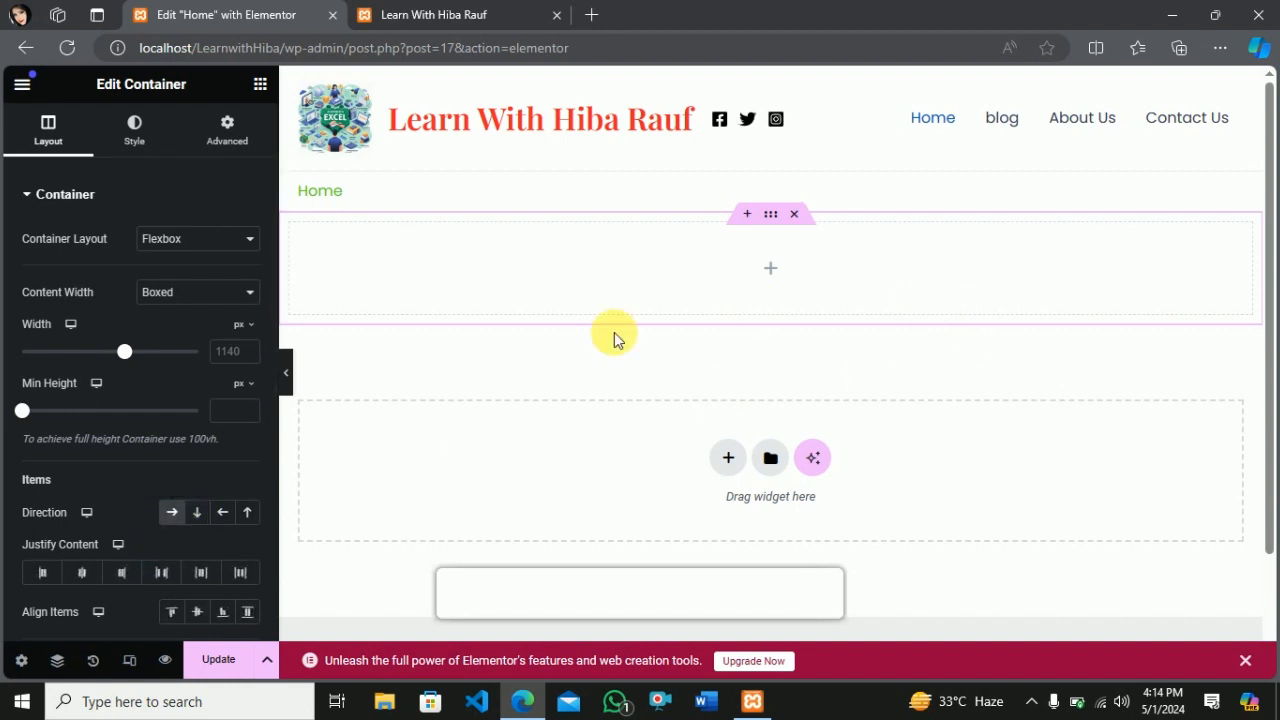
{"action": "left_click_drag", "start_coordinate": [32, 415], "coordinate": [75, 422]}
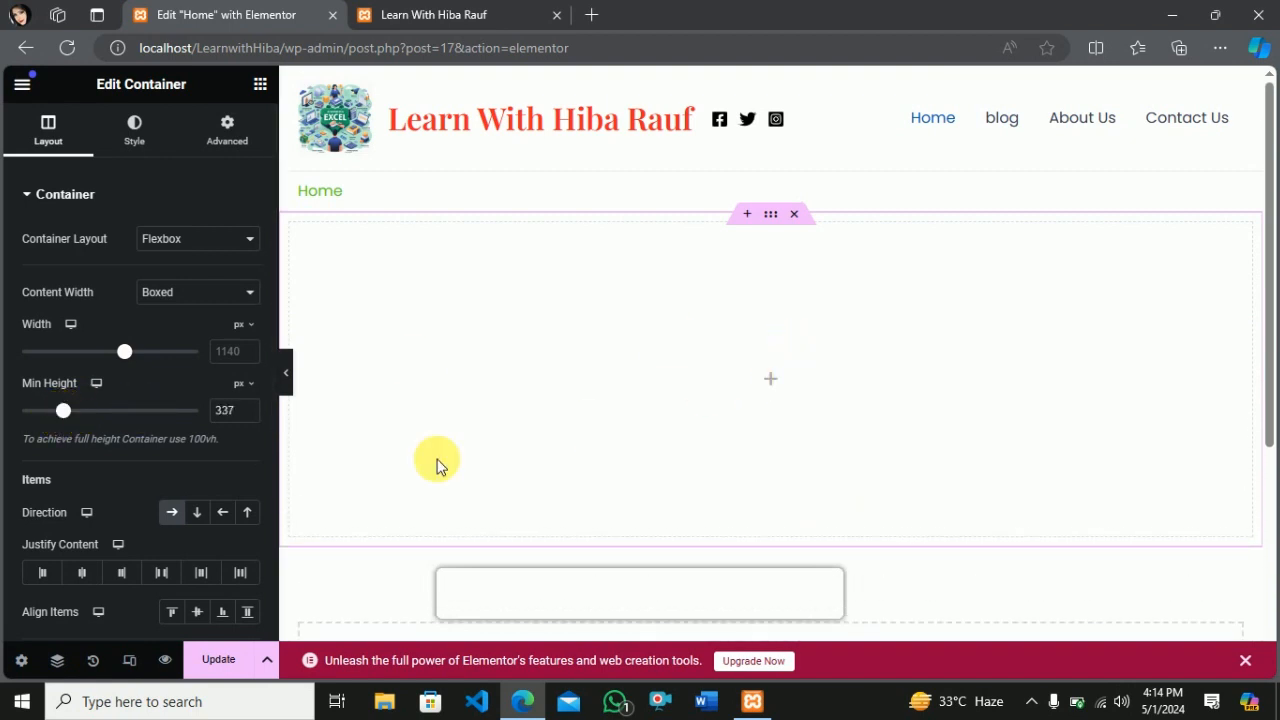
{"action": "scroll", "coordinate": [223, 423], "scroll_direction": "down", "scroll_amount": 3}
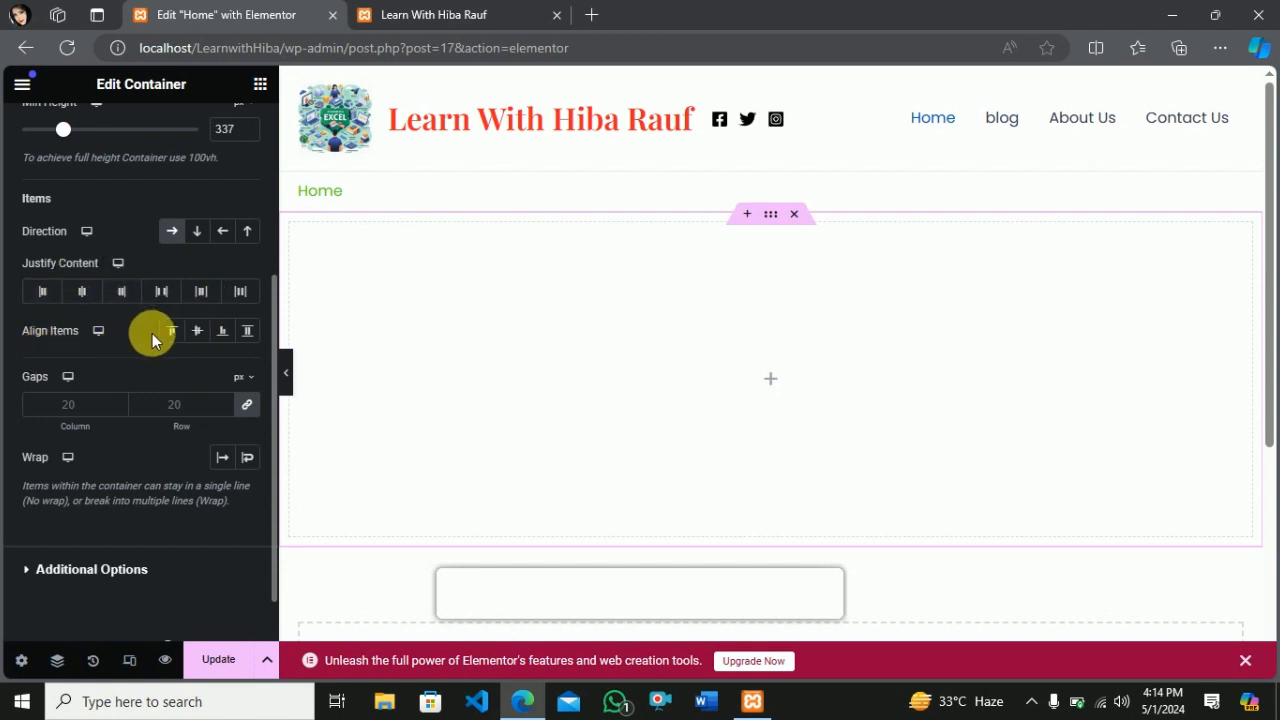
{"action": "scroll", "coordinate": [114, 334], "scroll_direction": "up", "scroll_amount": 3}
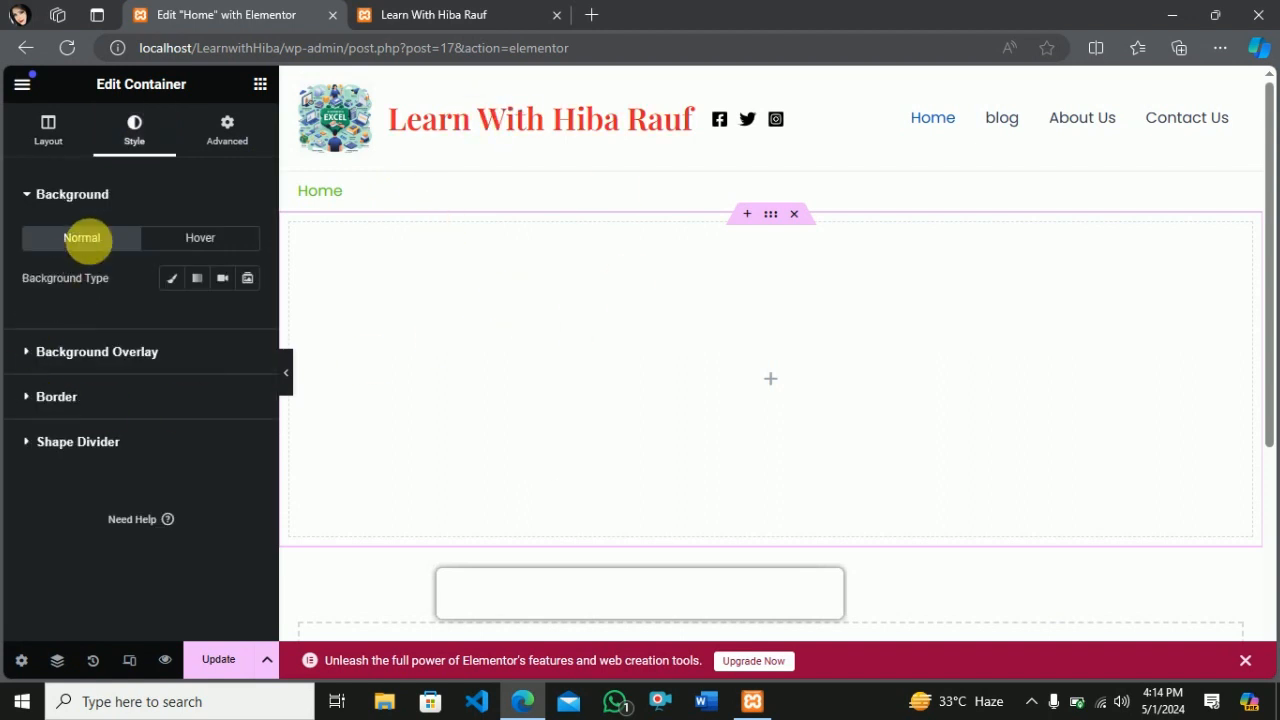
Give the container a Classic background in the pink color #E29999
{"action": "left_click", "coordinate": [172, 278]}
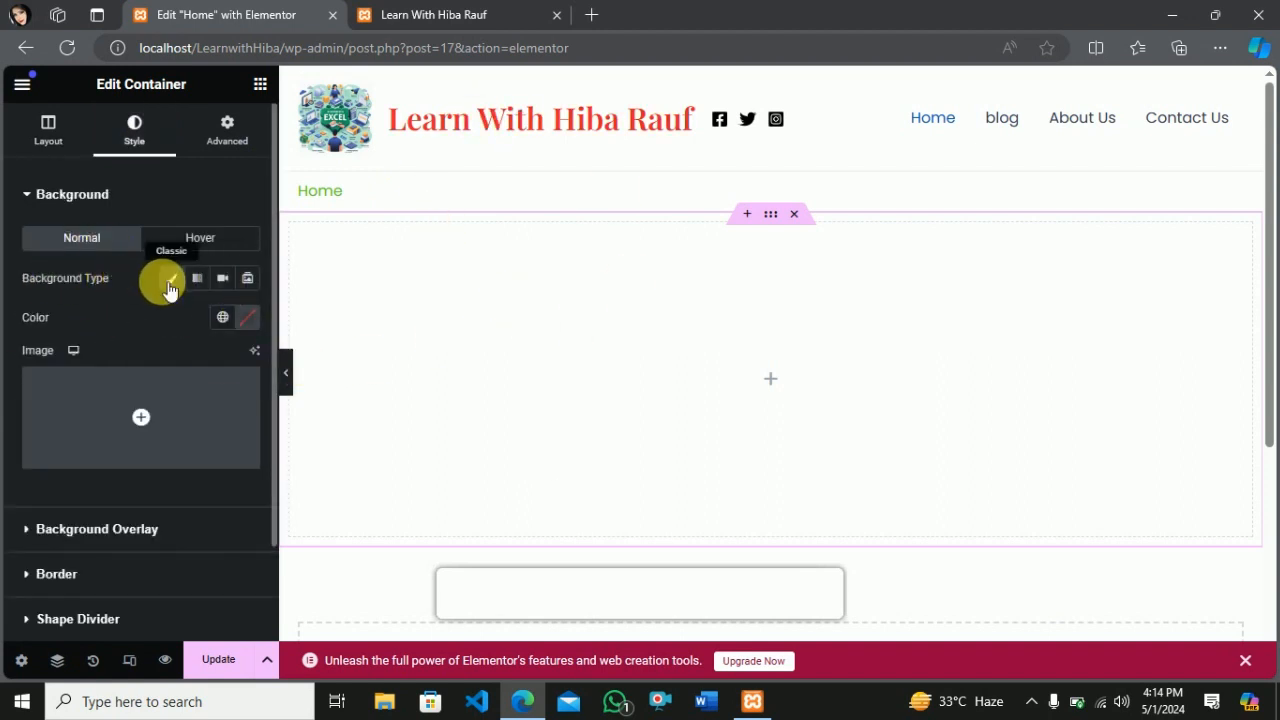
{"action": "left_click", "coordinate": [224, 318]}
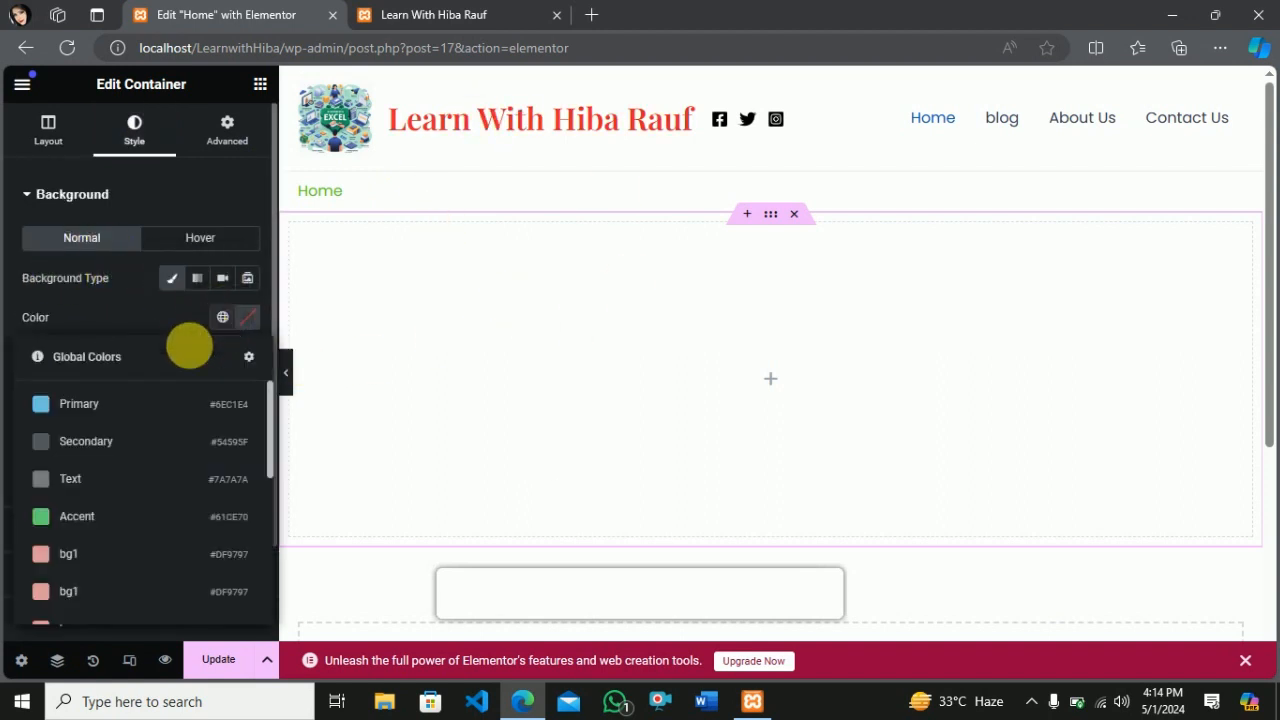
{"action": "scroll", "coordinate": [163, 451], "scroll_direction": "down", "scroll_amount": 5}
{"action": "scroll", "coordinate": [168, 447], "scroll_direction": "up", "scroll_amount": 3}
{"action": "scroll", "coordinate": [168, 447], "scroll_direction": "up", "scroll_amount": 3}
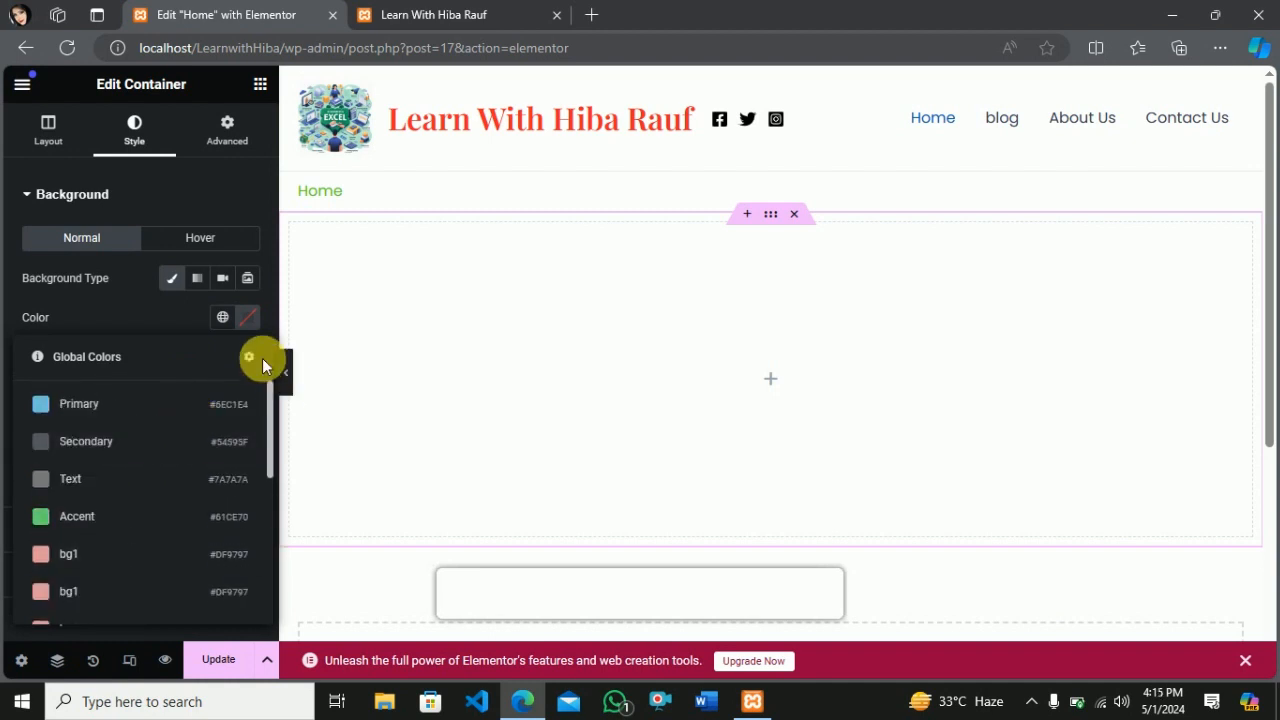
{"action": "left_click", "coordinate": [248, 318]}
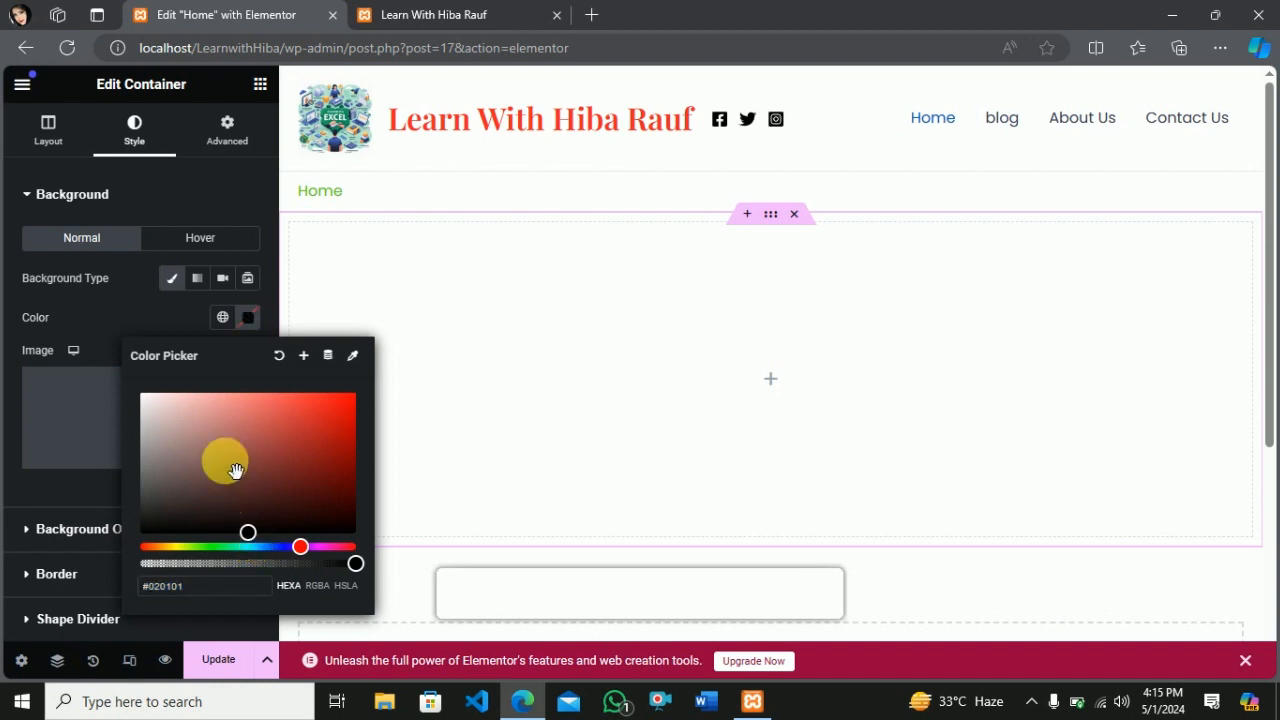
{"action": "left_click_drag", "start_coordinate": [236, 470], "coordinate": [224, 419]}
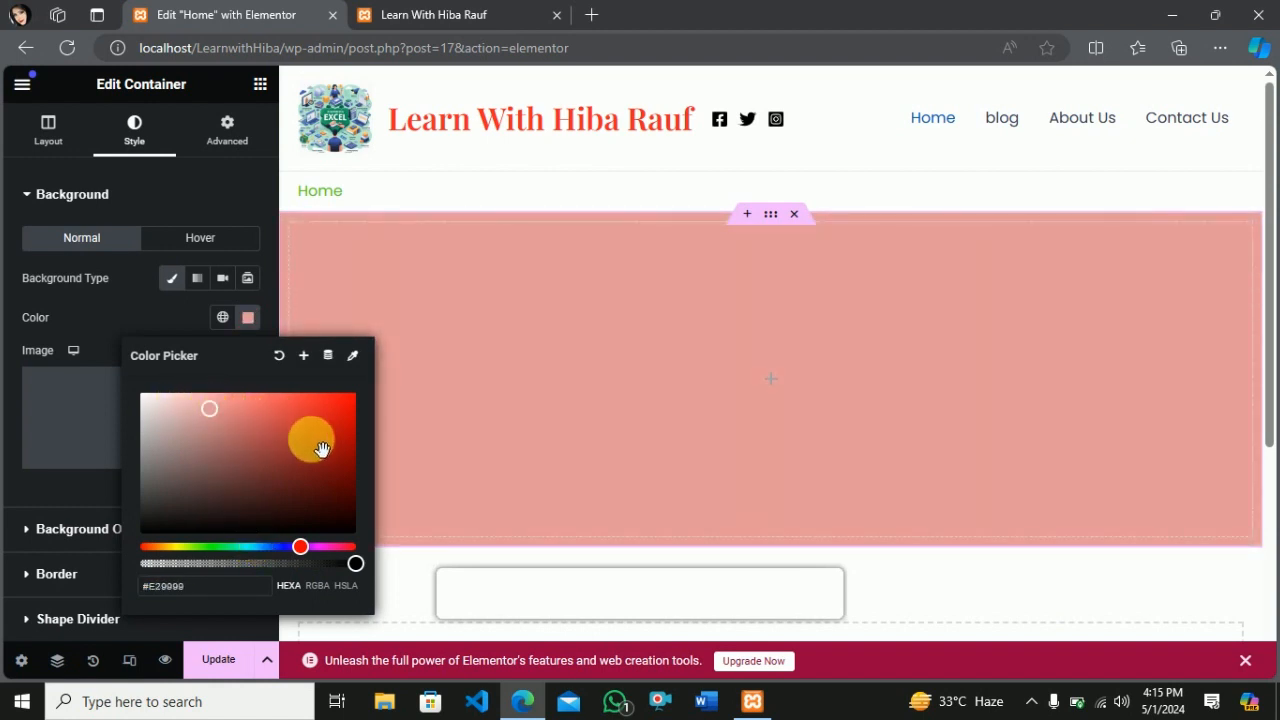
Try a Gradient background on the container with the purple second color #8D29F2
{"action": "left_click", "coordinate": [200, 278]}
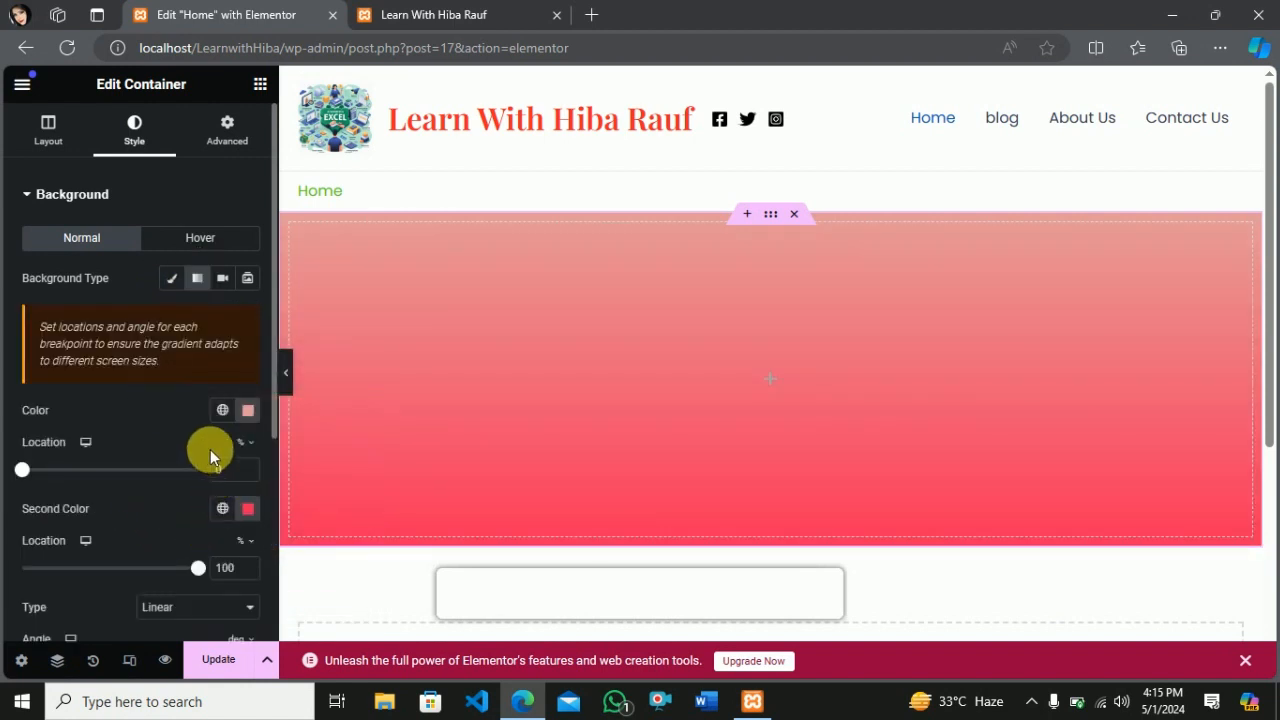
{"action": "left_click", "coordinate": [248, 510]}
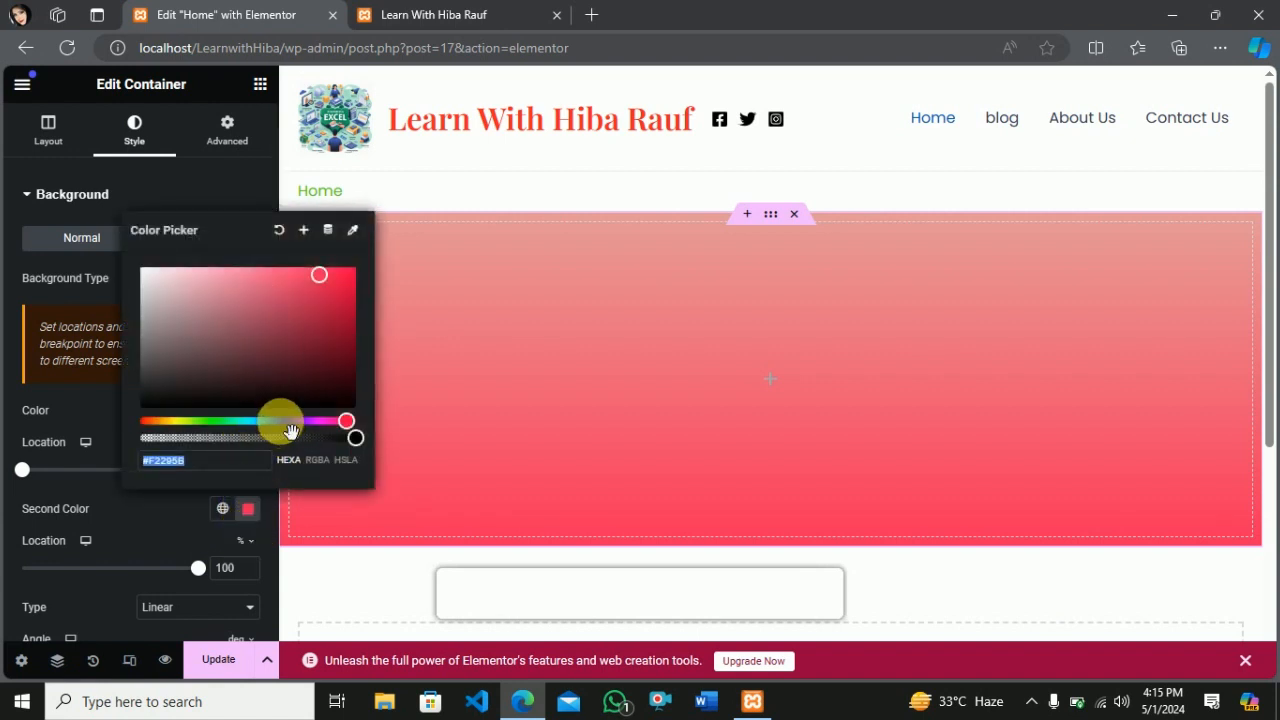
{"action": "left_click_drag", "start_coordinate": [280, 421], "coordinate": [313, 432]}
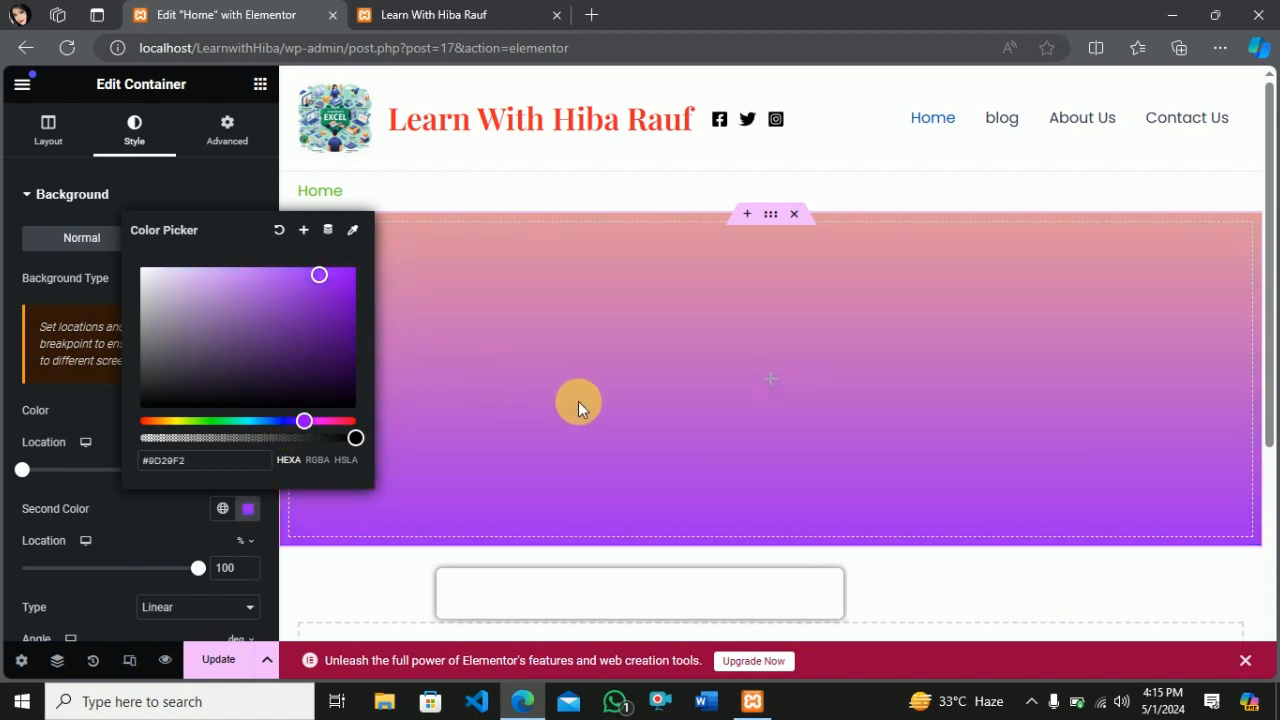
{"action": "left_click", "coordinate": [511, 279]}
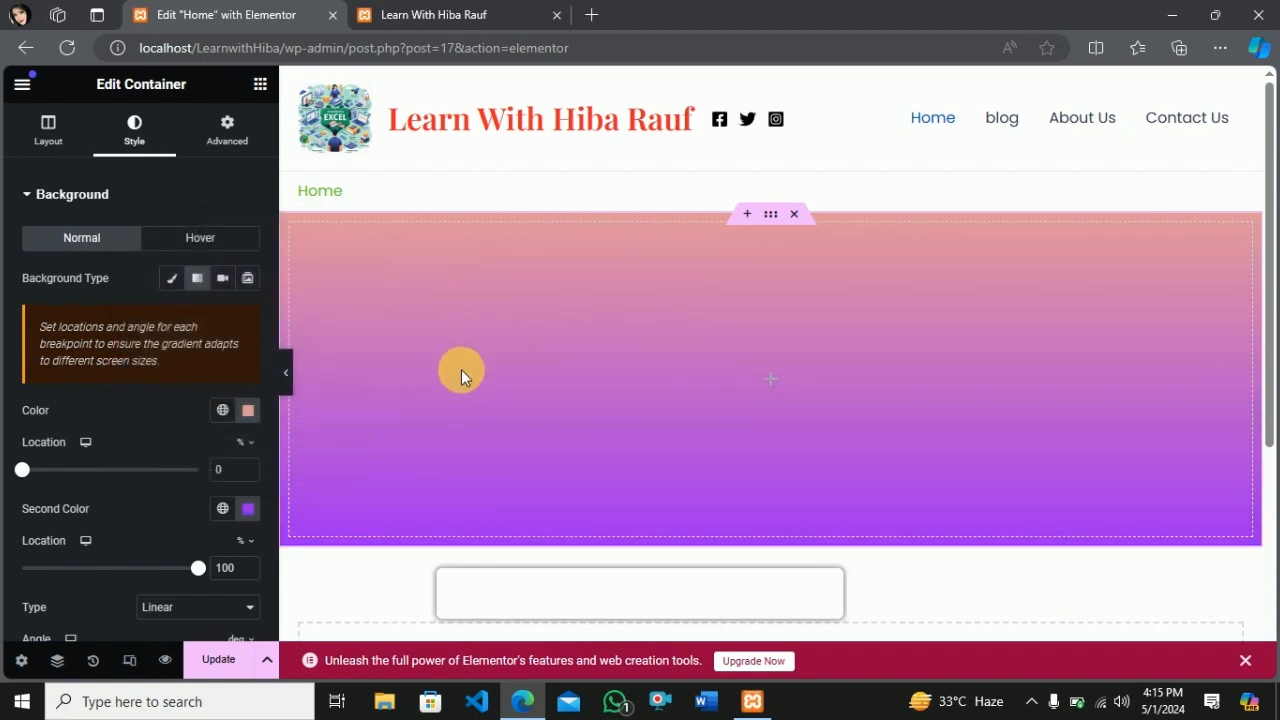
{"action": "left_click", "coordinate": [194, 277]}
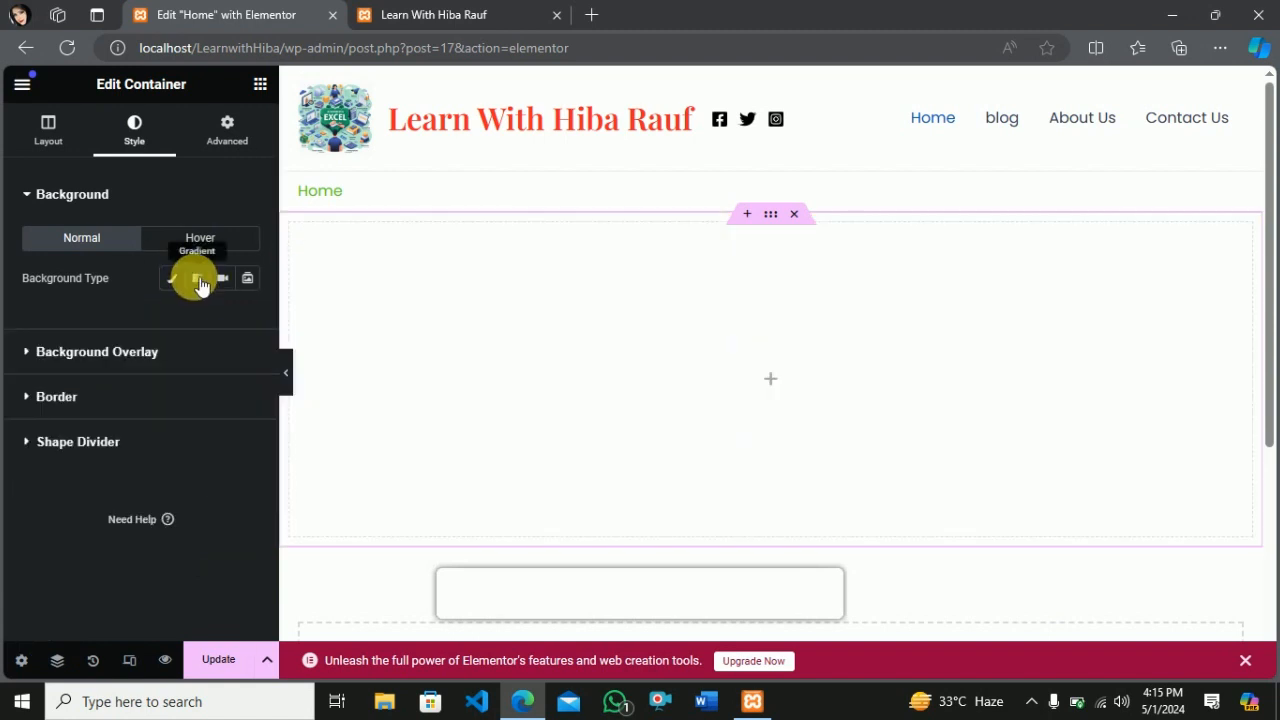
{"action": "left_click", "coordinate": [190, 280]}
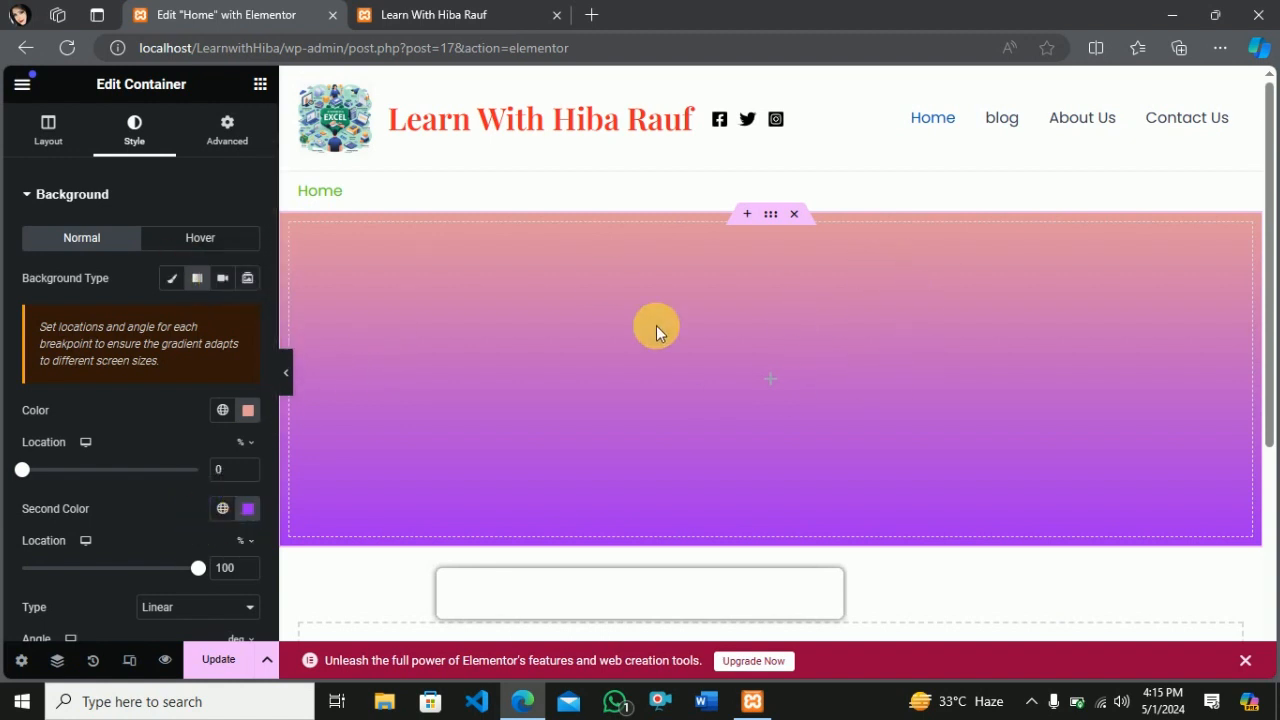
Try a Slideshow background on the container using a gallery of all four media library images
{"action": "left_click", "coordinate": [247, 278]}
{"action": "left_click", "coordinate": [60, 363]}
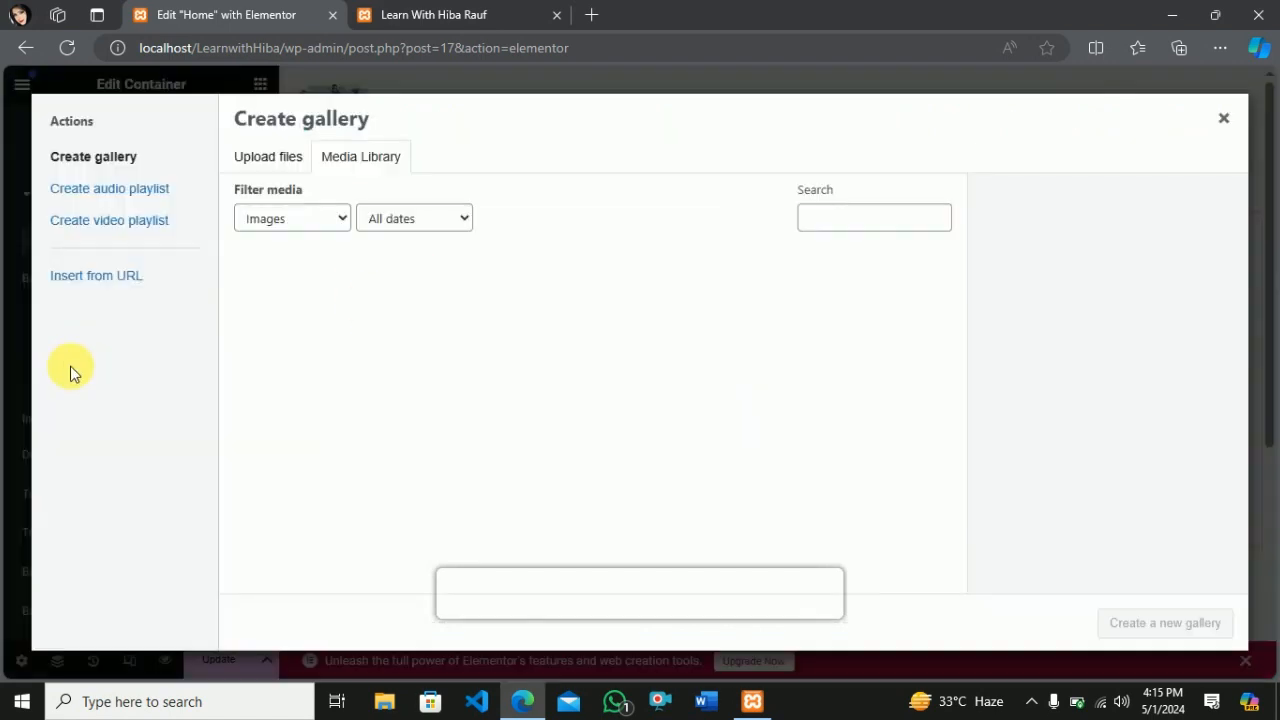
{"action": "left_click", "coordinate": [330, 305]}
{"action": "left_click", "coordinate": [408, 335]}
{"action": "left_click", "coordinate": [593, 330]}
{"action": "left_click", "coordinate": [795, 365]}
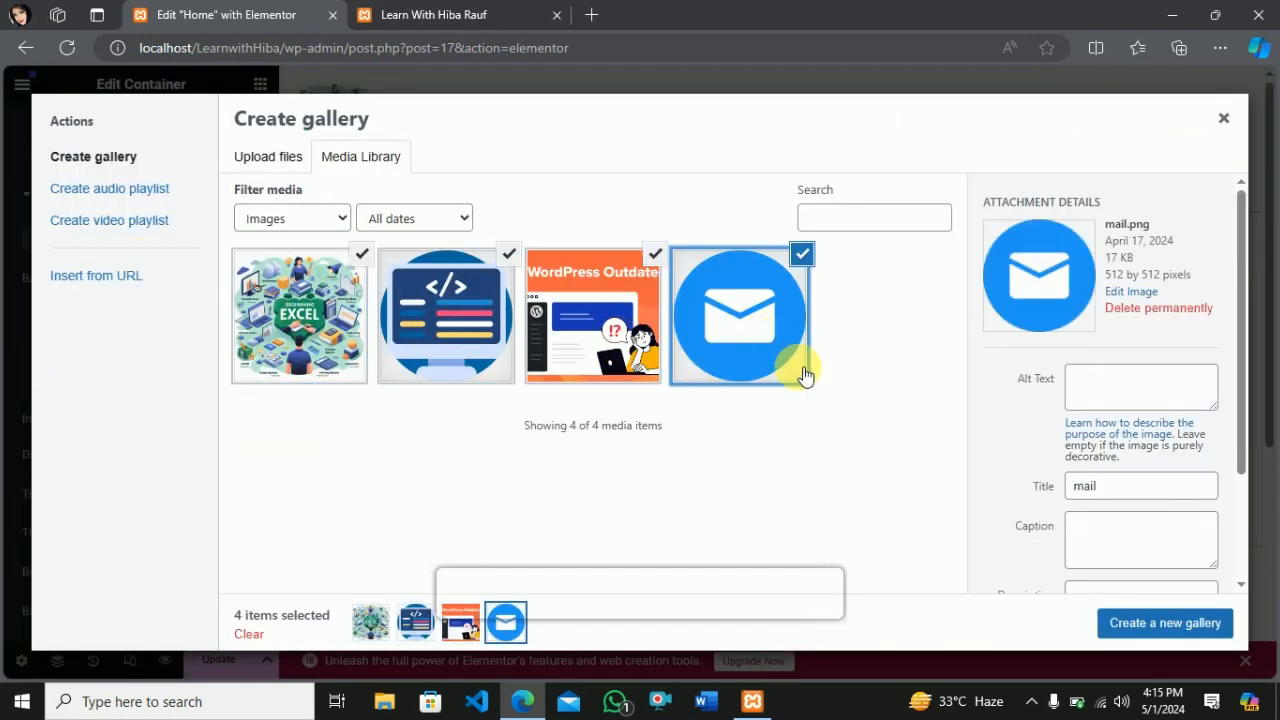
{"action": "left_click", "coordinate": [1188, 628]}
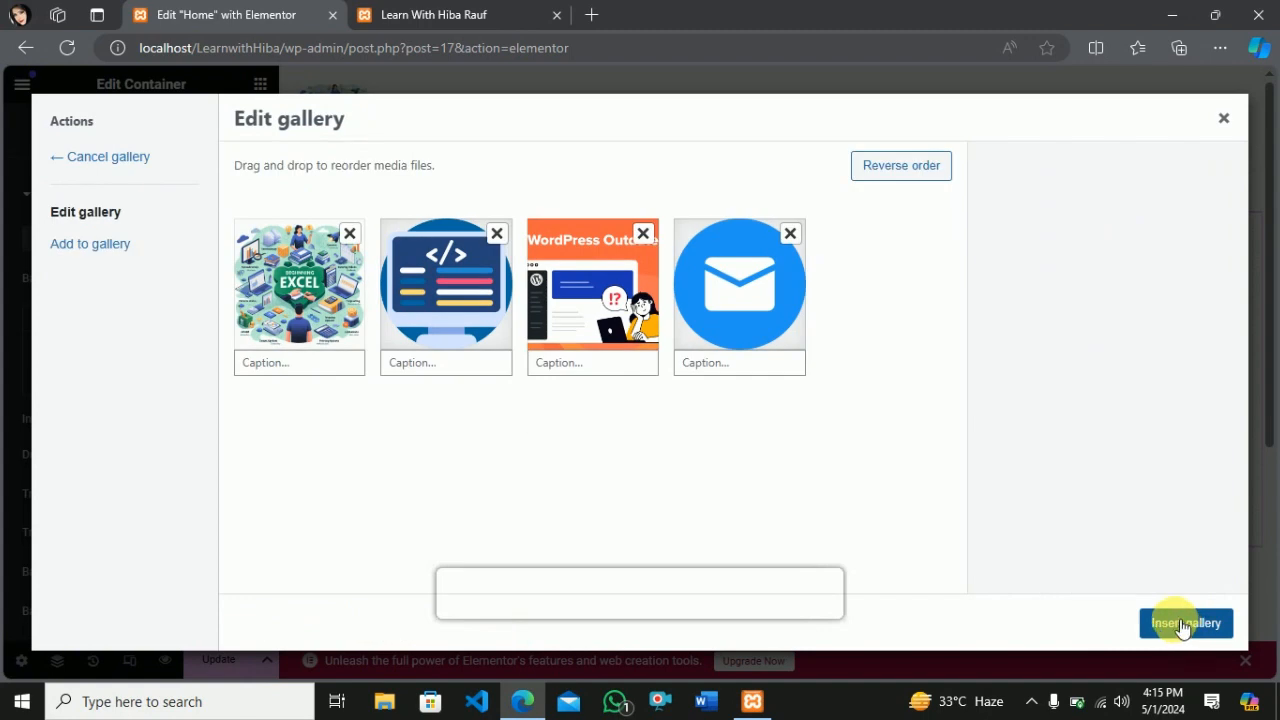
{"action": "left_click", "coordinate": [1183, 625]}
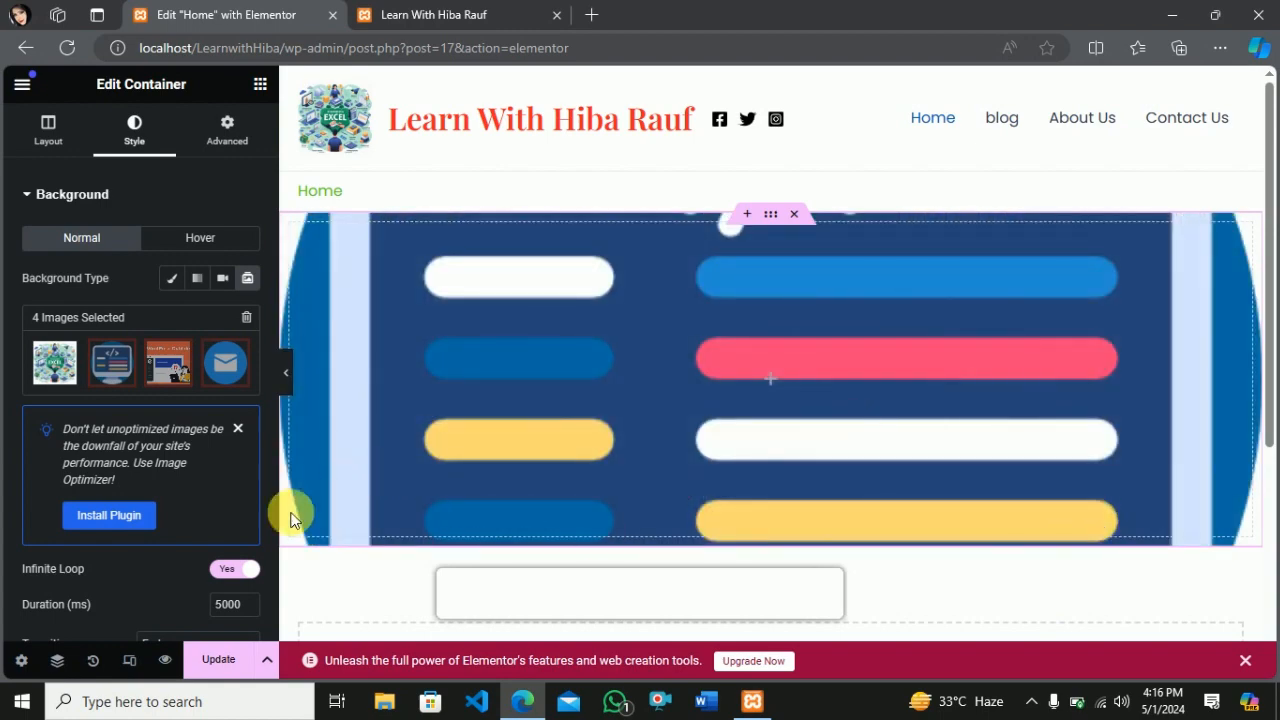
Set the background slideshow's transition to Slide Up and review its remaining options
{"action": "scroll", "coordinate": [149, 551], "scroll_direction": "down", "scroll_amount": 1}
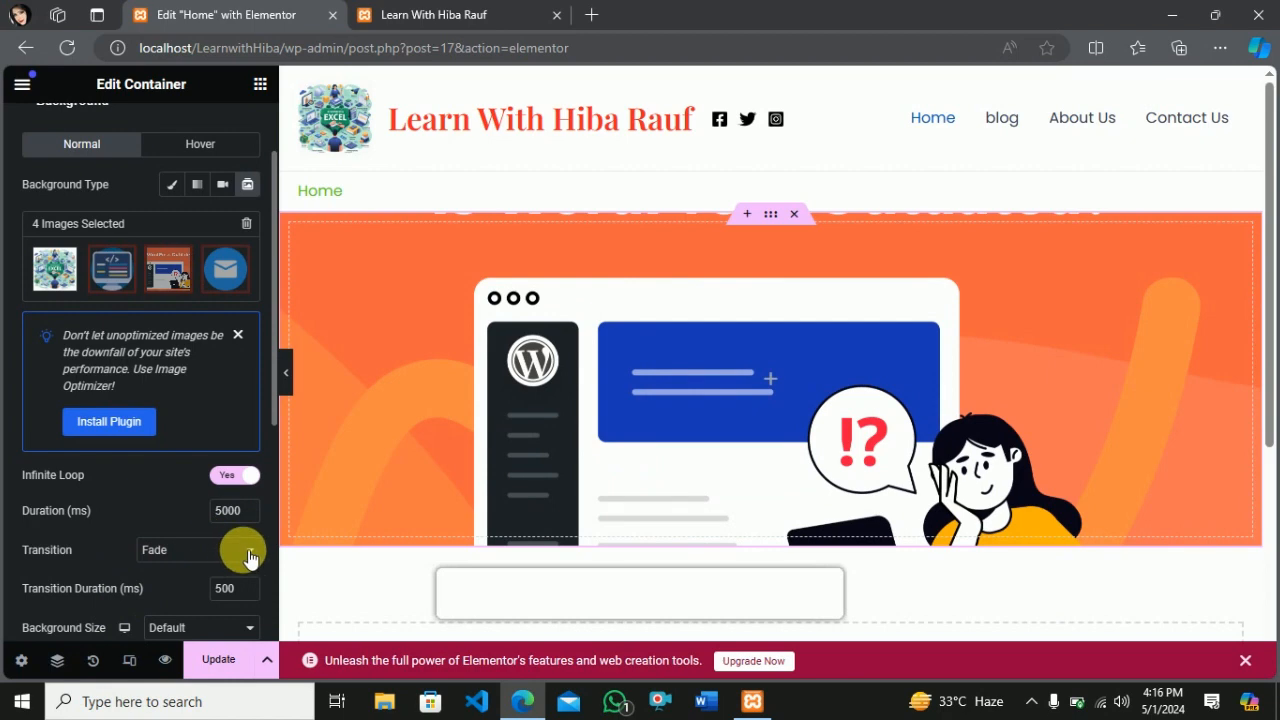
{"action": "left_click", "coordinate": [249, 558]}
{"action": "left_click", "coordinate": [183, 616]}
{"action": "scroll", "coordinate": [106, 554], "scroll_direction": "down", "scroll_amount": 2}
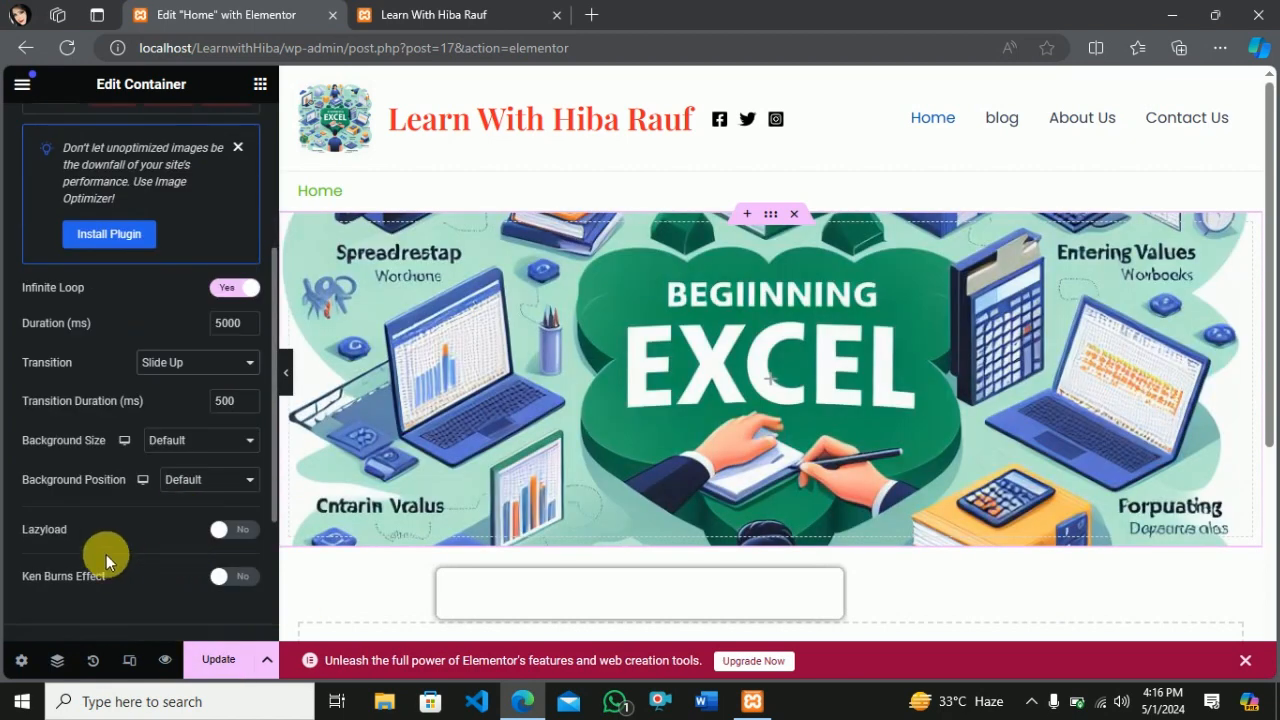
{"action": "scroll", "coordinate": [163, 460], "scroll_direction": "up", "scroll_amount": 3}
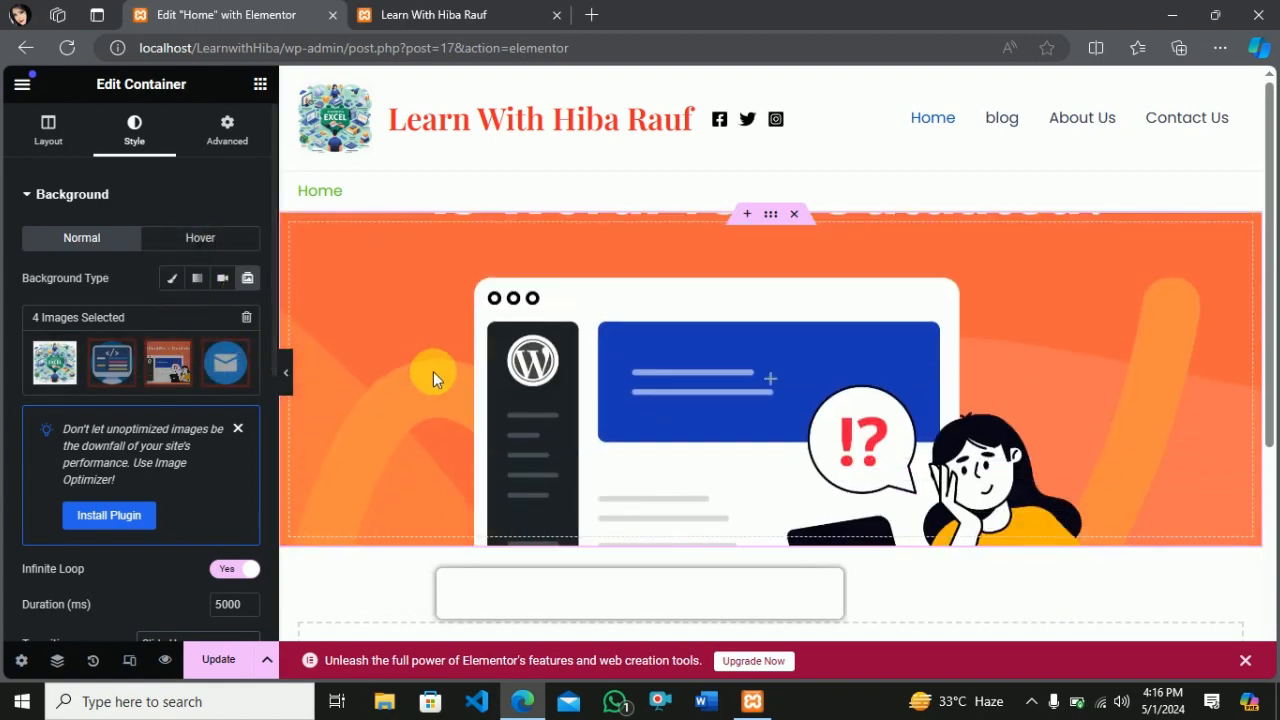
Switch the container's normal background type back to Classic
{"action": "left_click", "coordinate": [172, 282]}
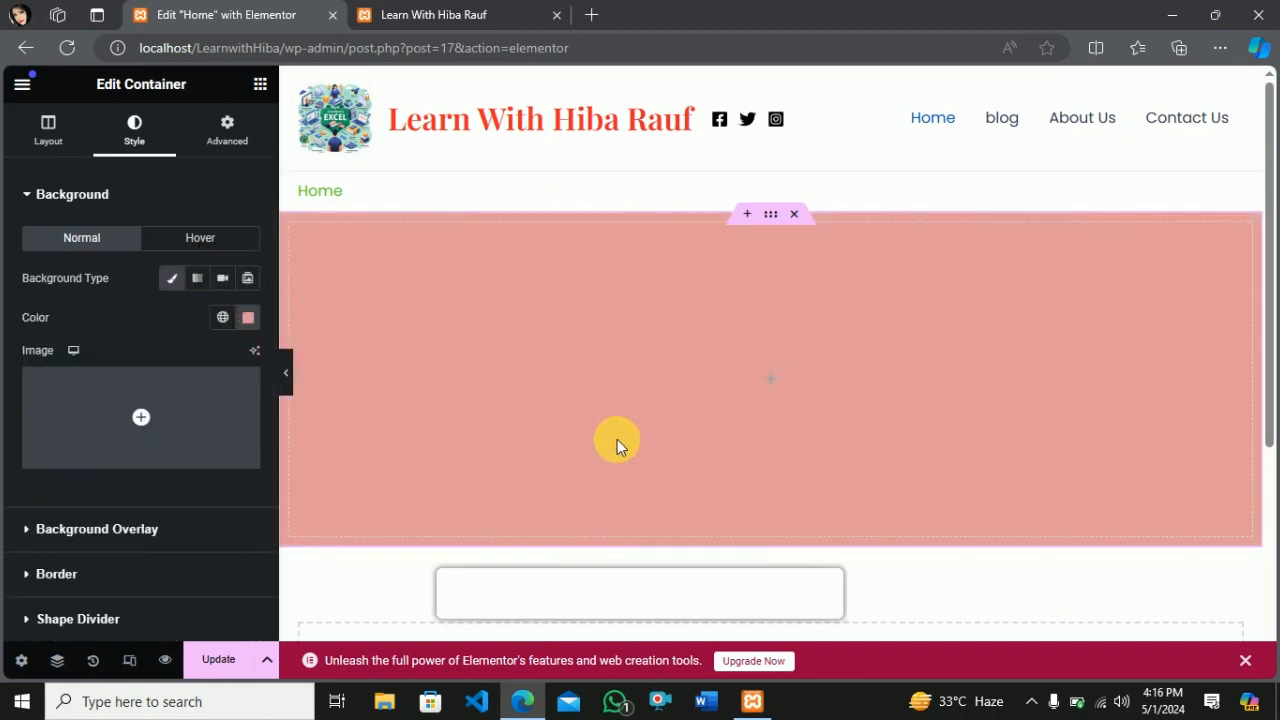
{"action": "mouse_move", "coordinate": [155, 415]}
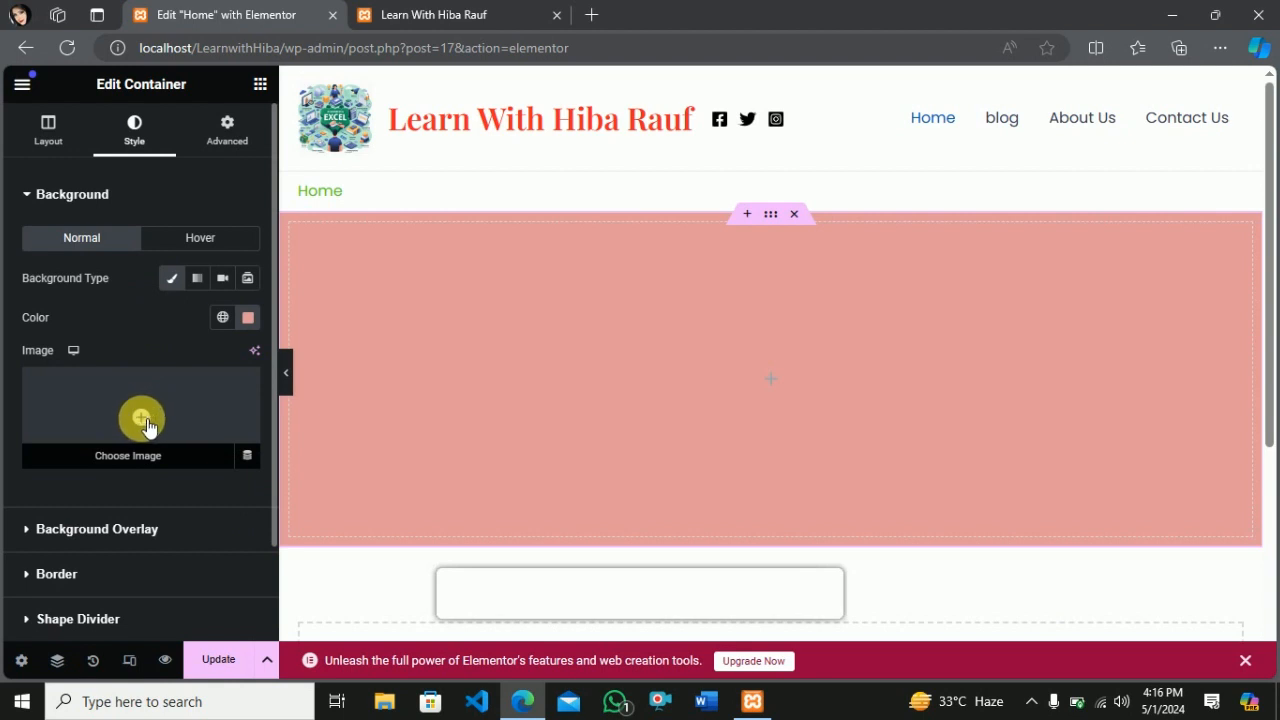
Try a Classic hover background on the container using the Beginning Excel image from the media library
{"action": "left_click", "coordinate": [174, 246]}
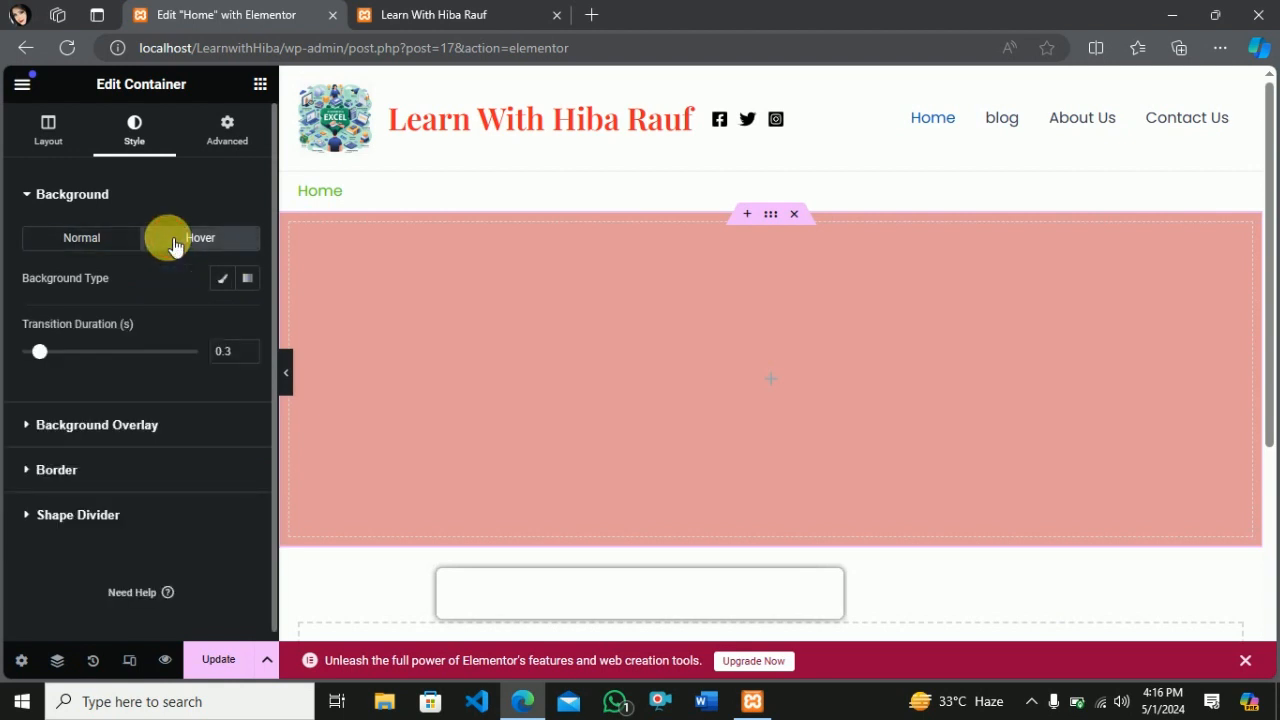
{"action": "left_click", "coordinate": [222, 278]}
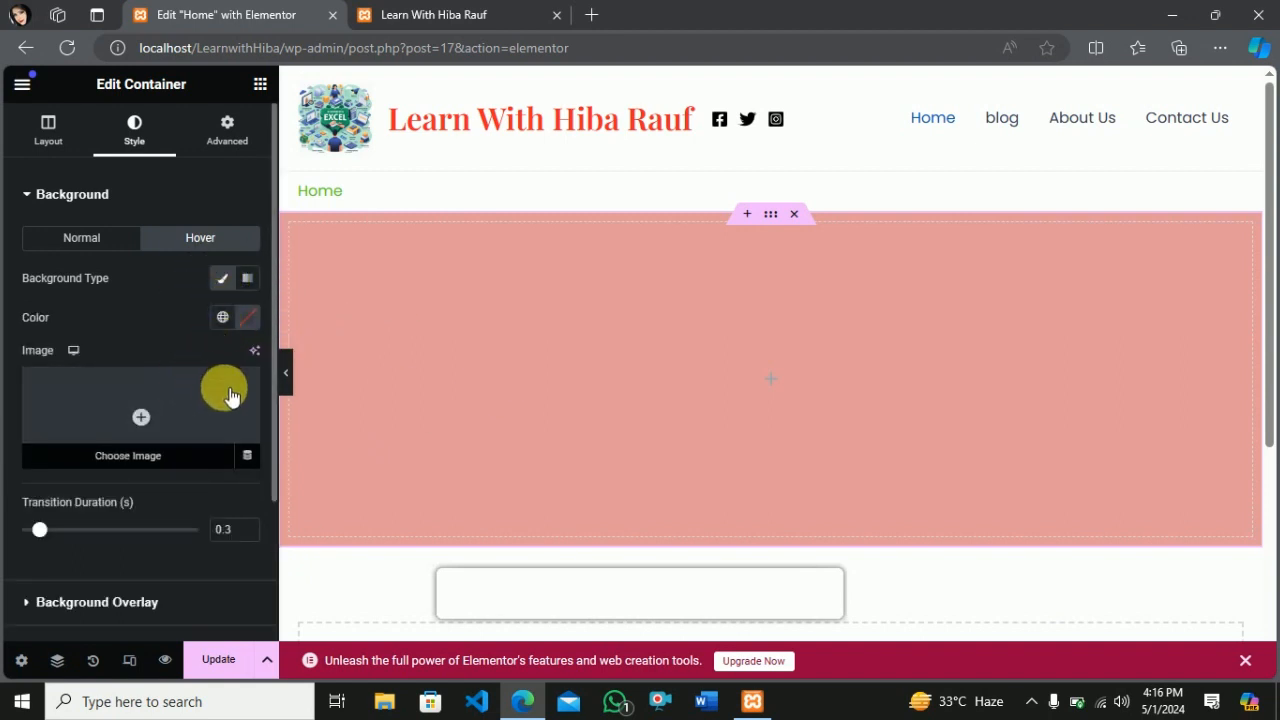
{"action": "left_click", "coordinate": [155, 442]}
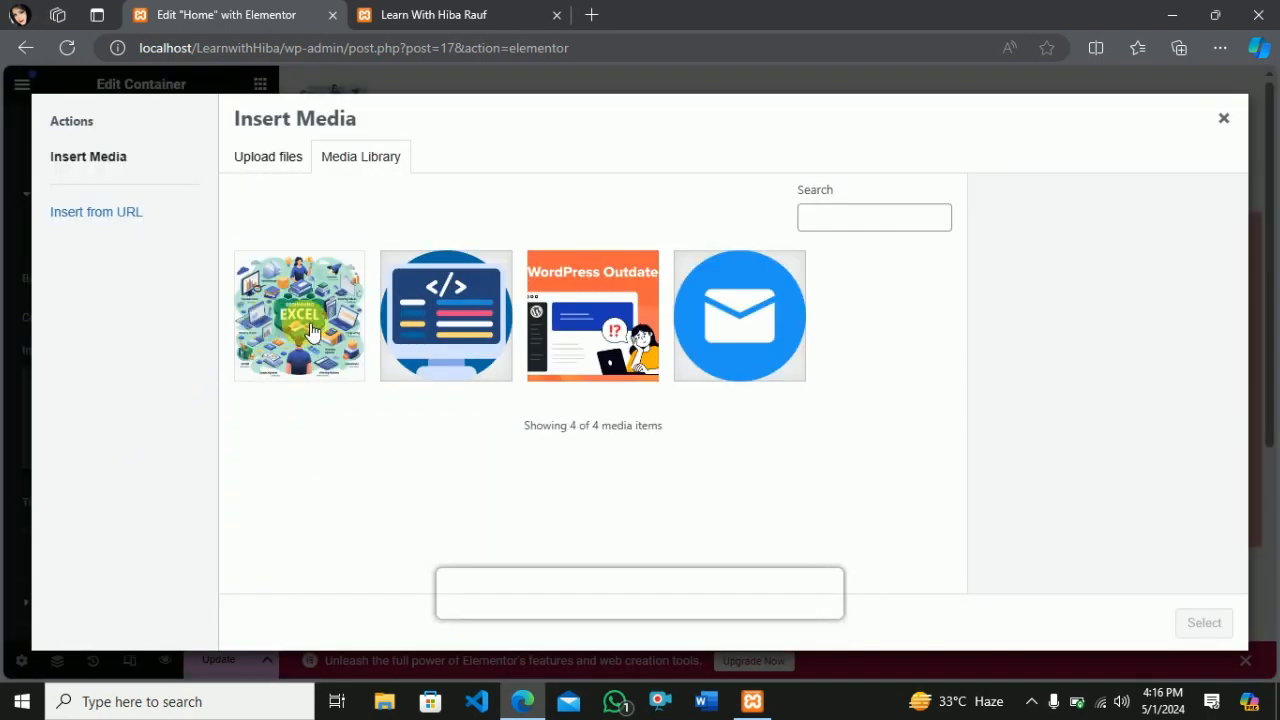
{"action": "left_click", "coordinate": [300, 314]}
{"action": "left_click", "coordinate": [1204, 622]}
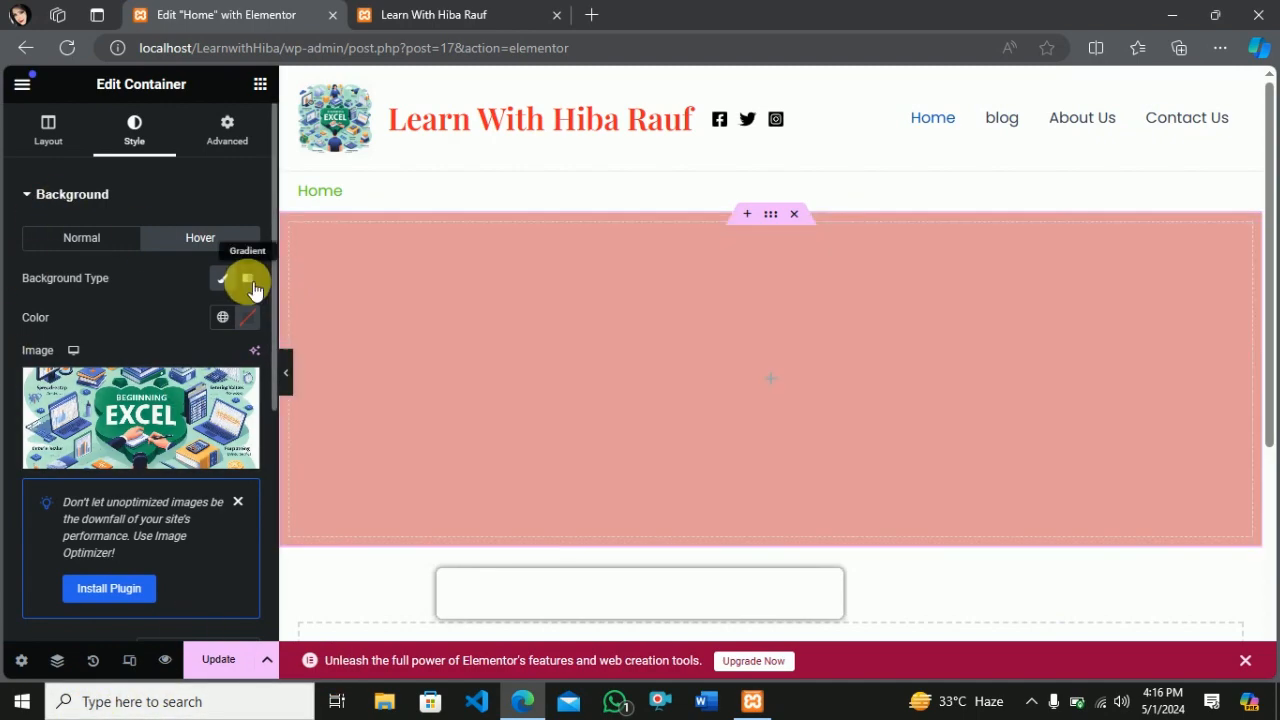
{"action": "left_click", "coordinate": [246, 450]}
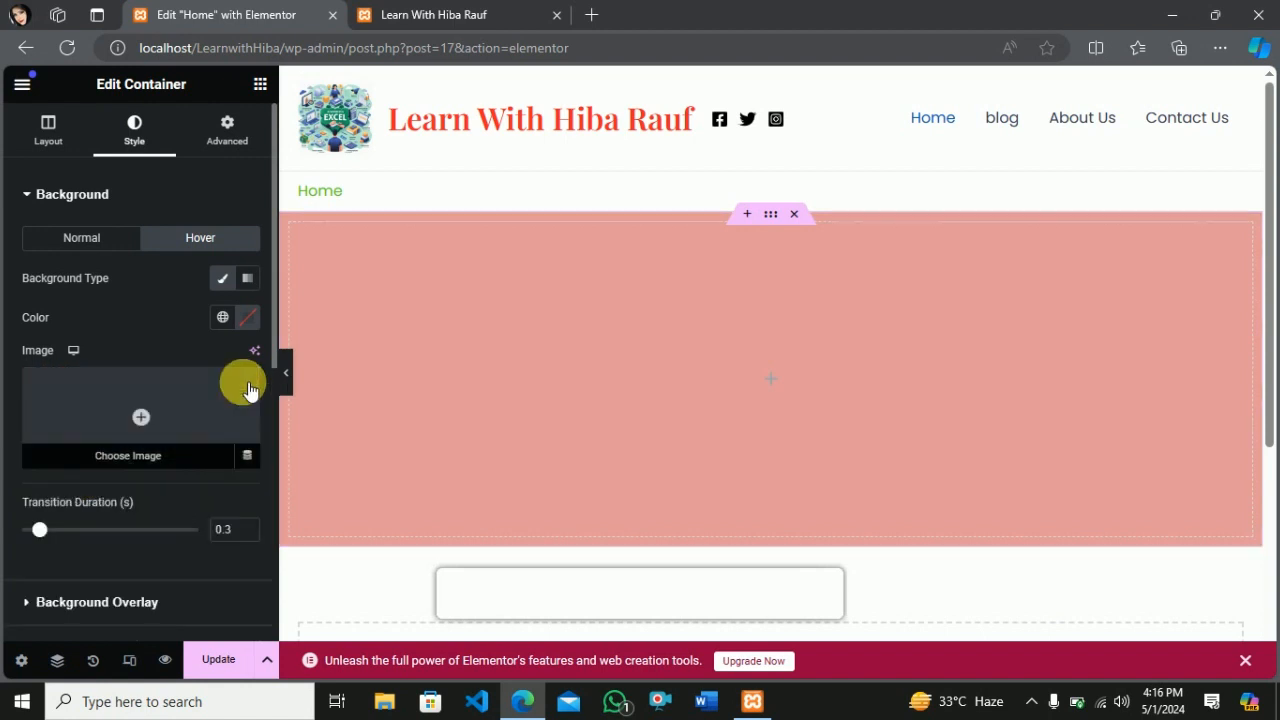
Give the container a Gradient hover background with the blue first color #3826AD
{"action": "left_click", "coordinate": [247, 281]}
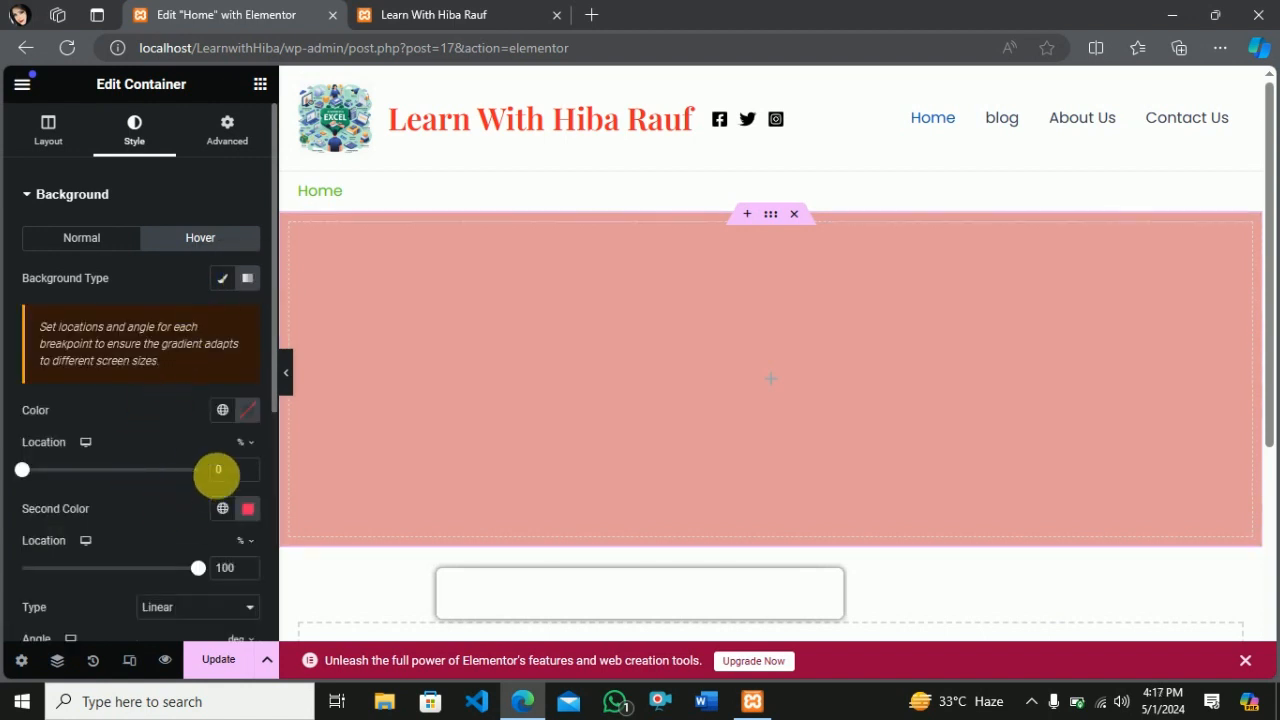
{"action": "left_click", "coordinate": [222, 410]}
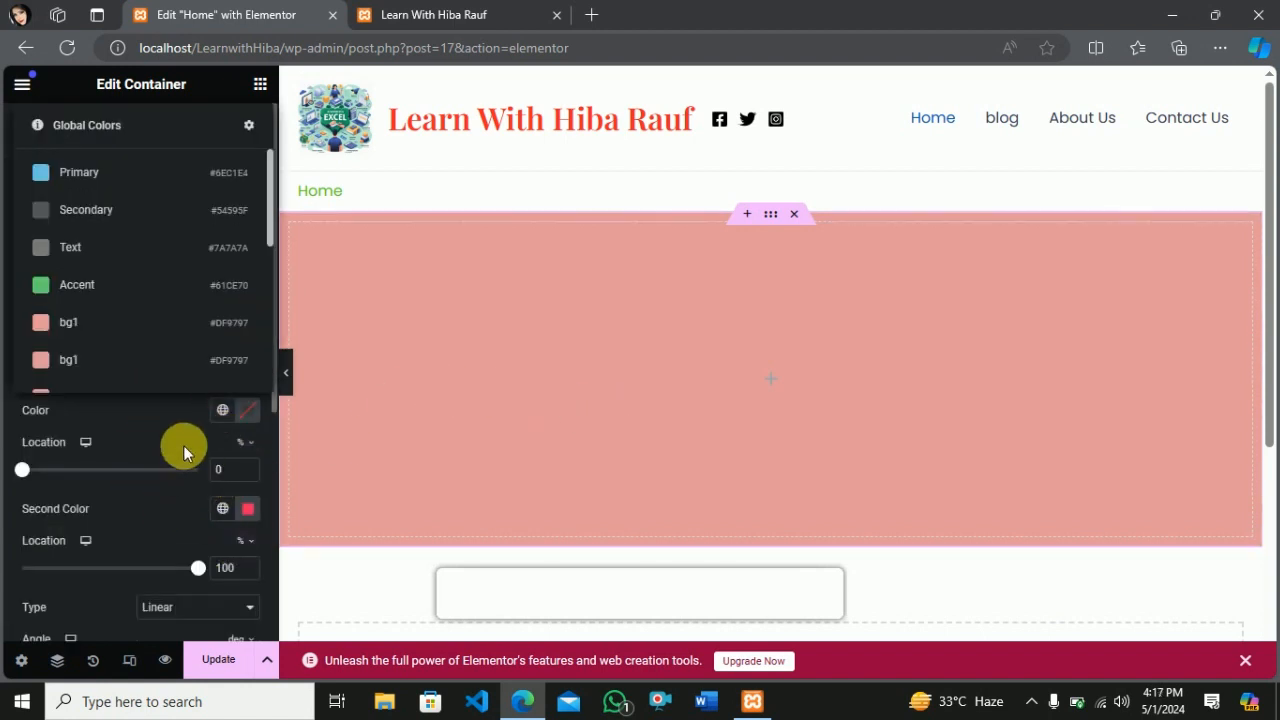
{"action": "left_click", "coordinate": [703, 440]}
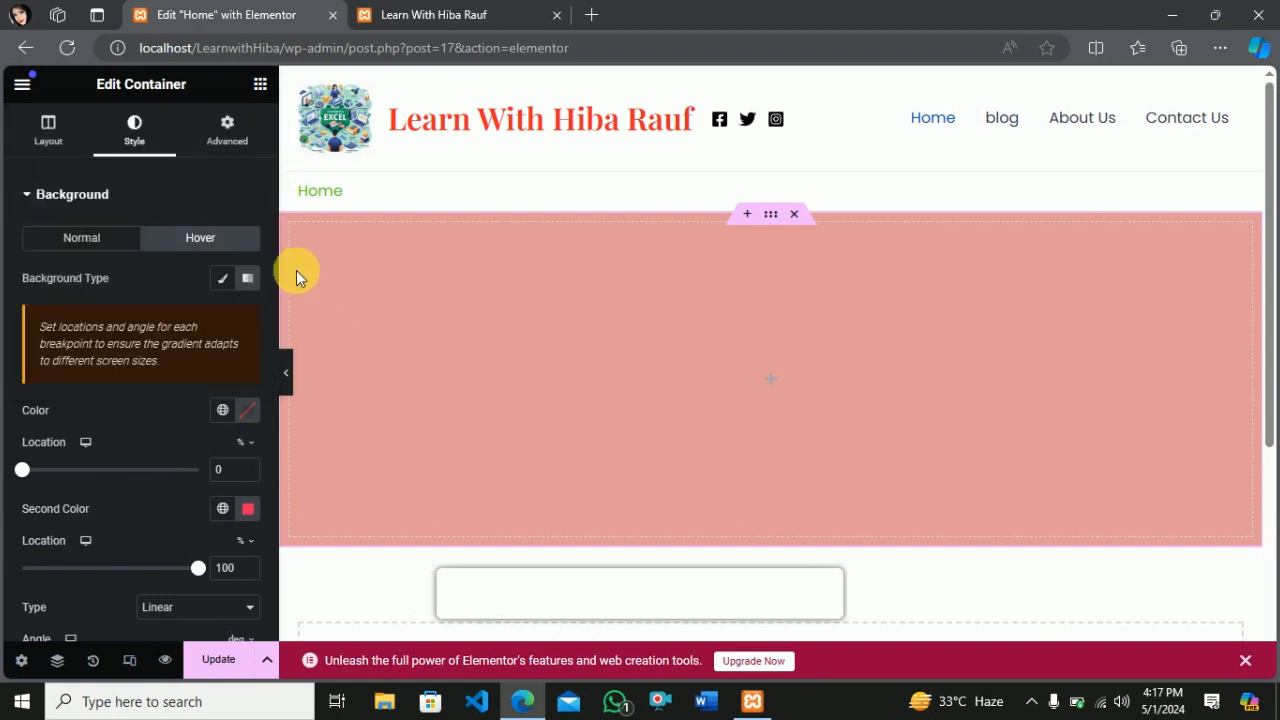
{"action": "left_click", "coordinate": [222, 410]}
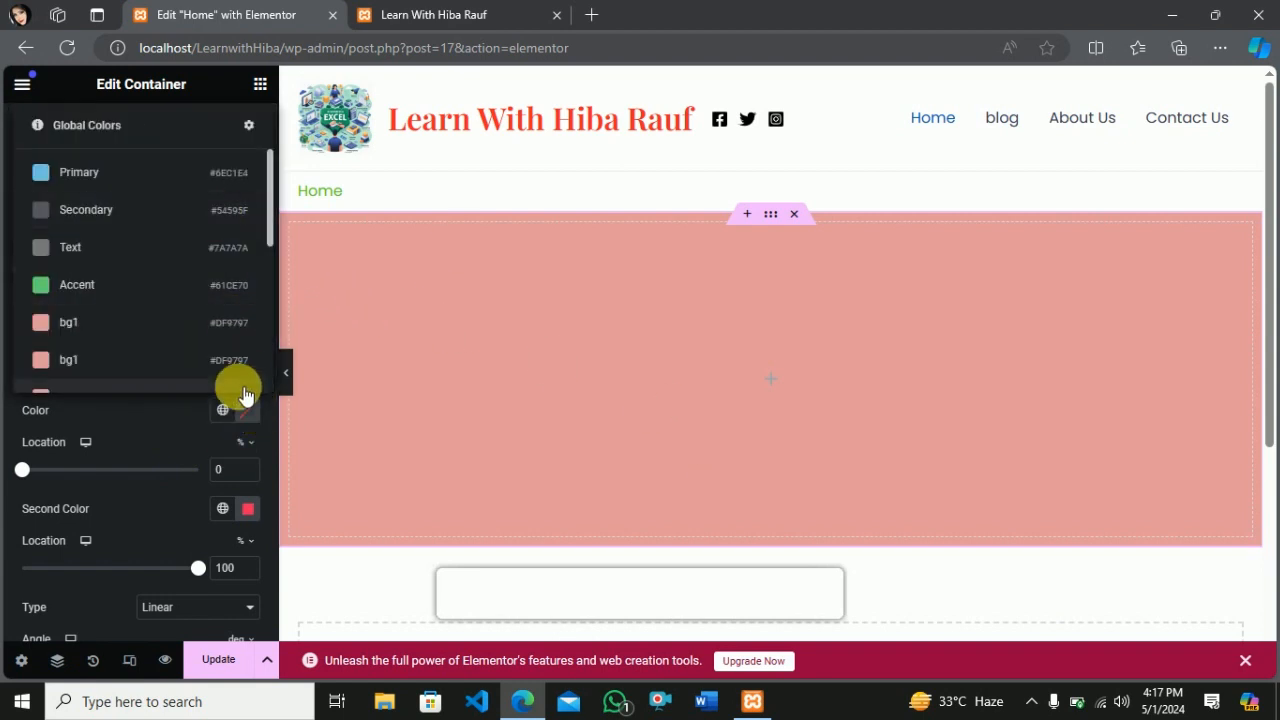
{"action": "left_click", "coordinate": [246, 410]}
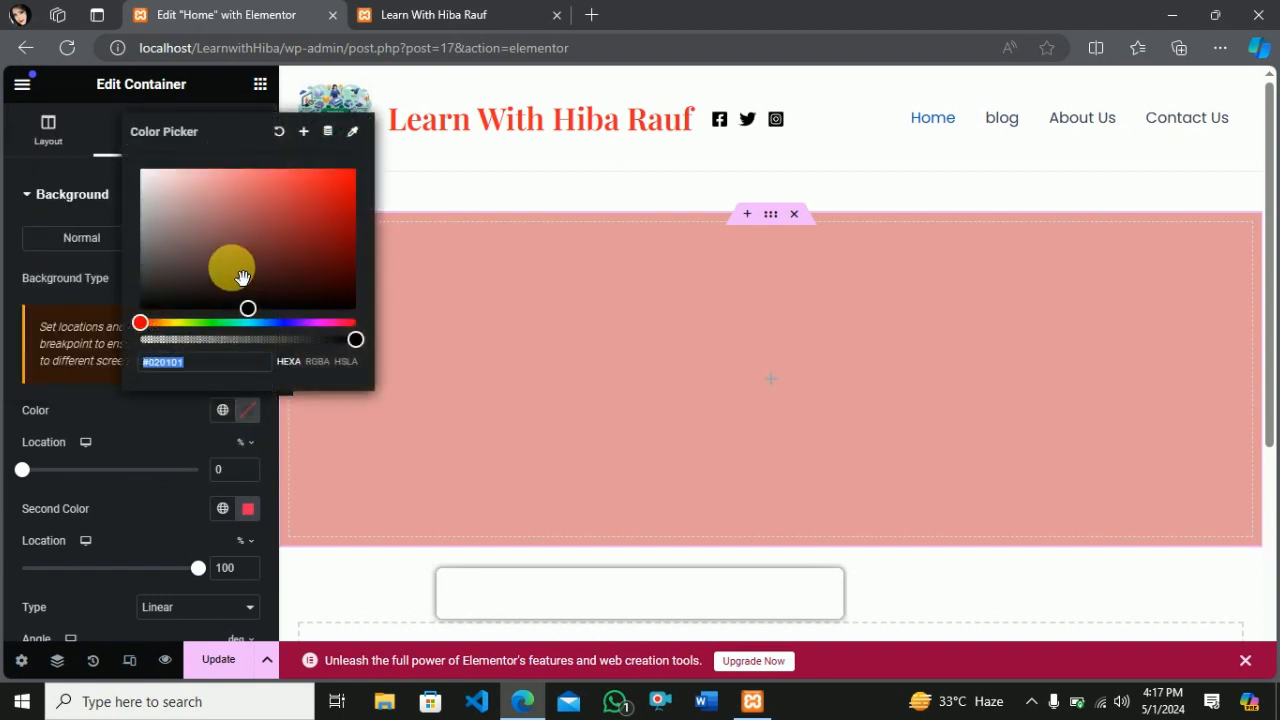
{"action": "left_click", "coordinate": [286, 322]}
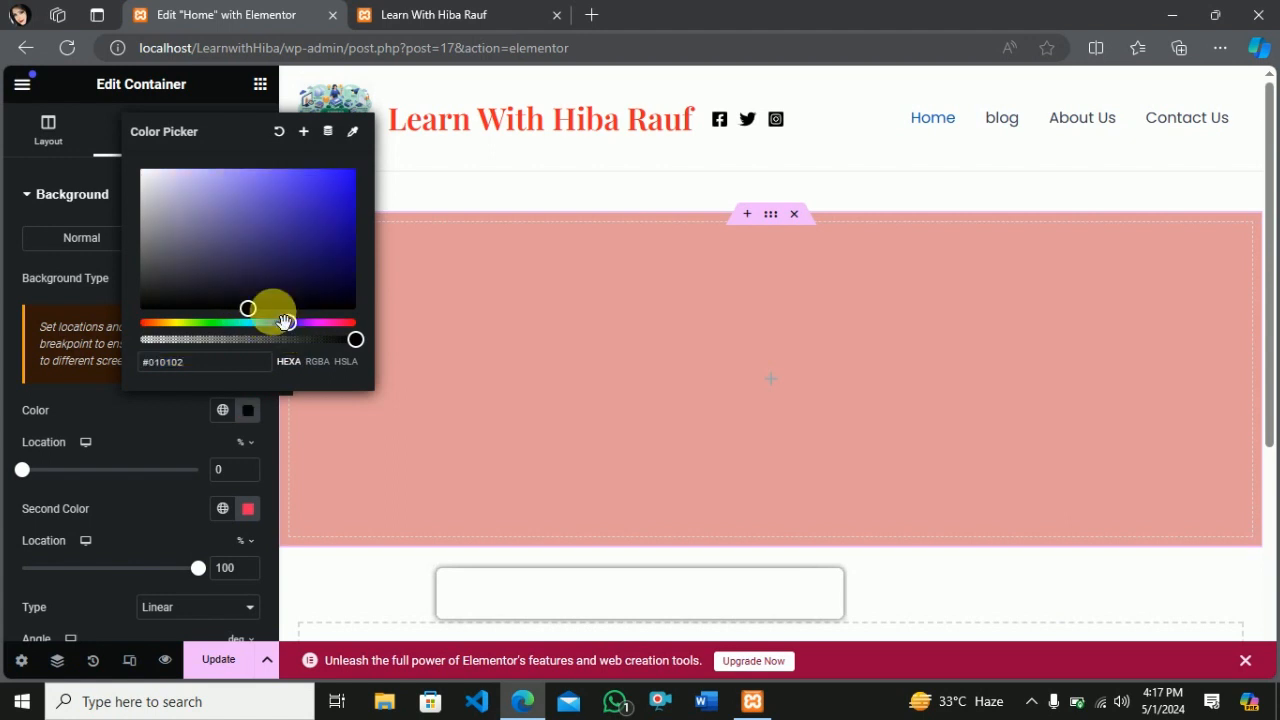
{"action": "left_click", "coordinate": [306, 230]}
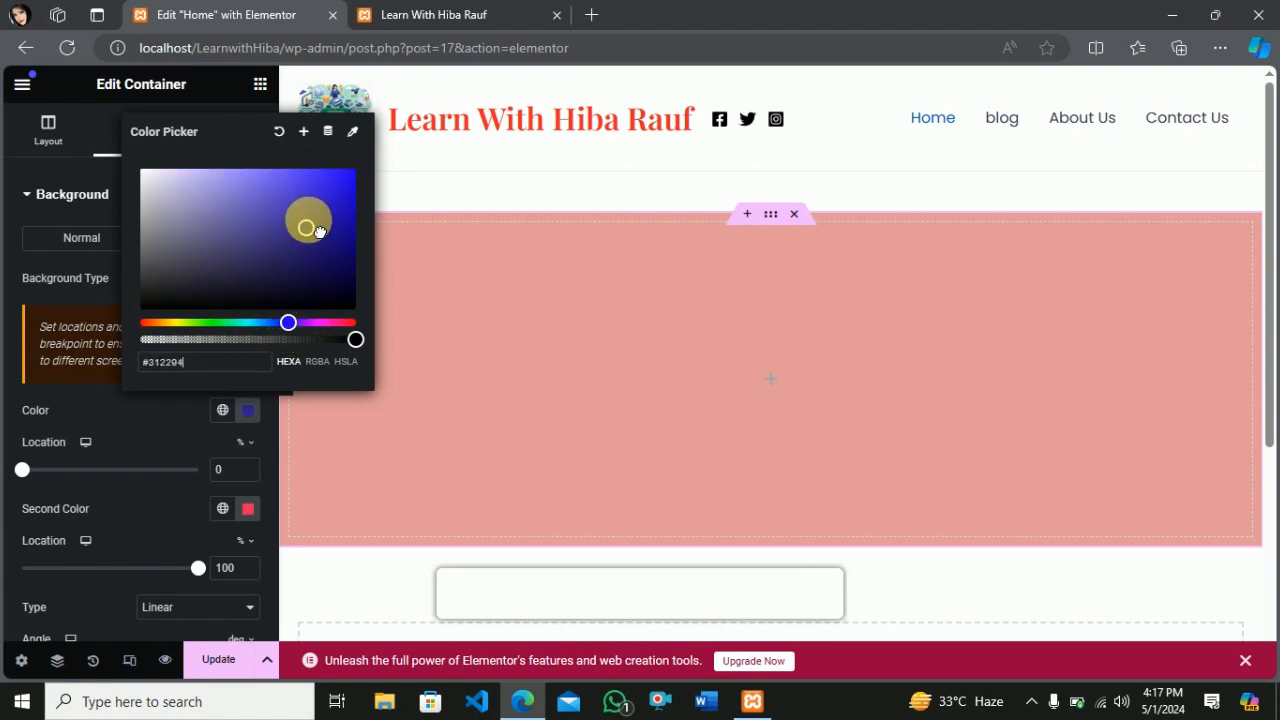
{"action": "left_click_drag", "start_coordinate": [306, 230], "coordinate": [308, 213]}
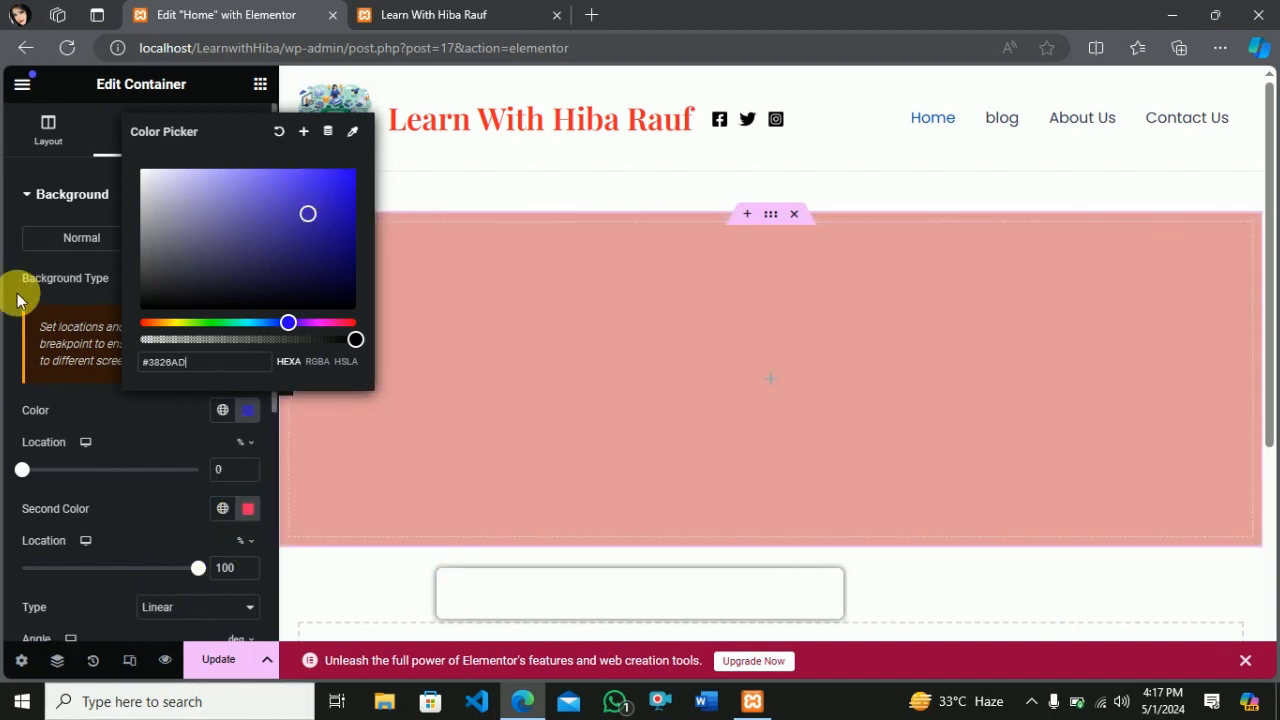
{"action": "left_click", "coordinate": [17, 300]}
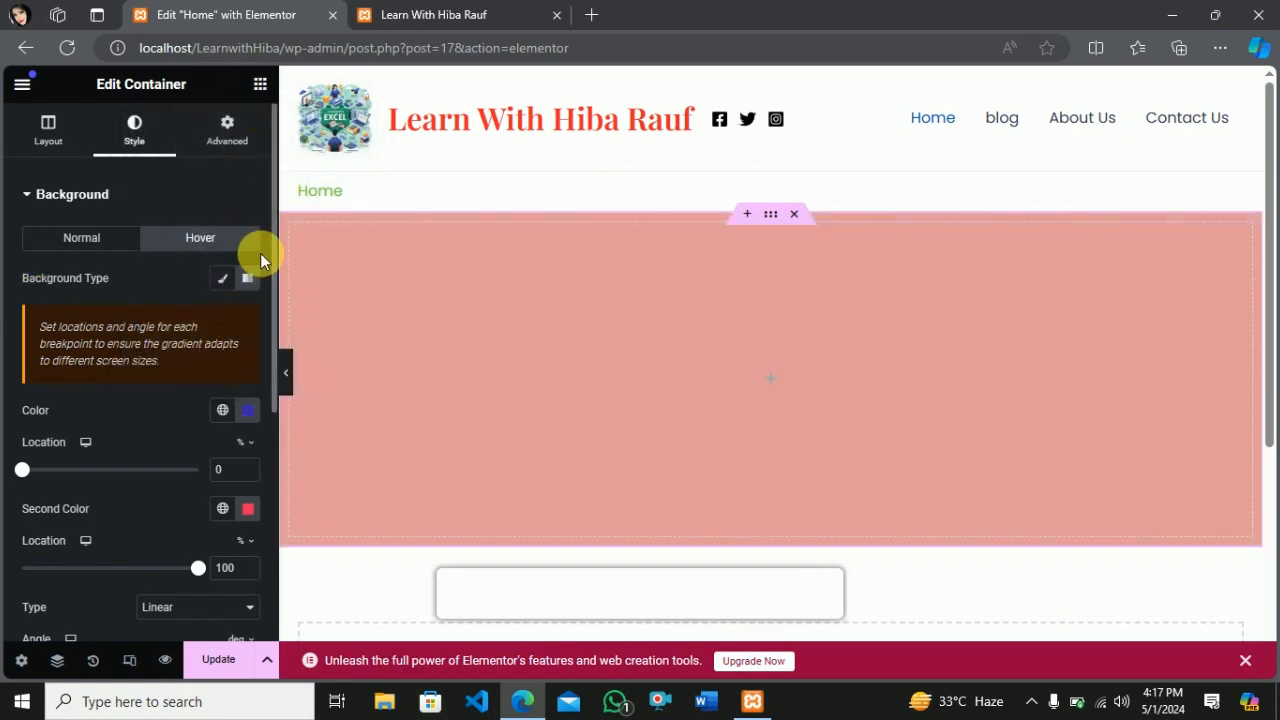
Look through the available widgets in the Layout, Basic, Pro and General categories
{"action": "left_click", "coordinate": [259, 84]}
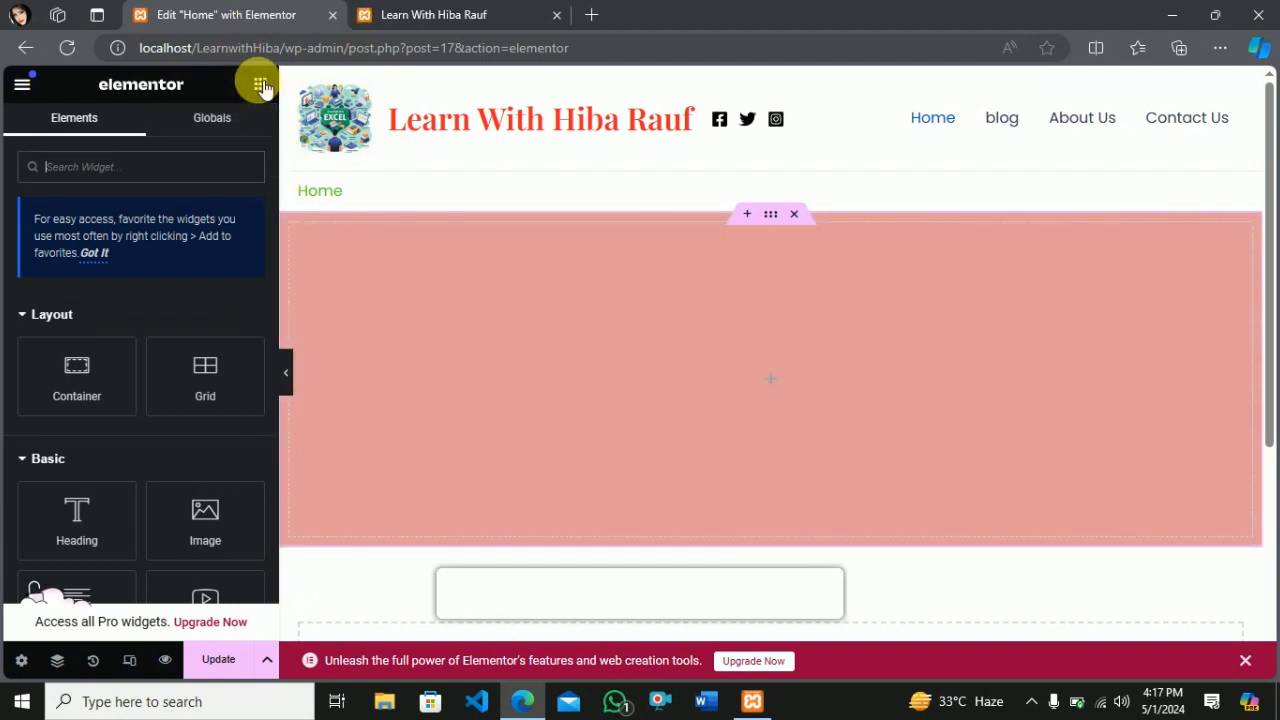
{"action": "scroll", "coordinate": [94, 351], "scroll_direction": "down", "scroll_amount": 5}
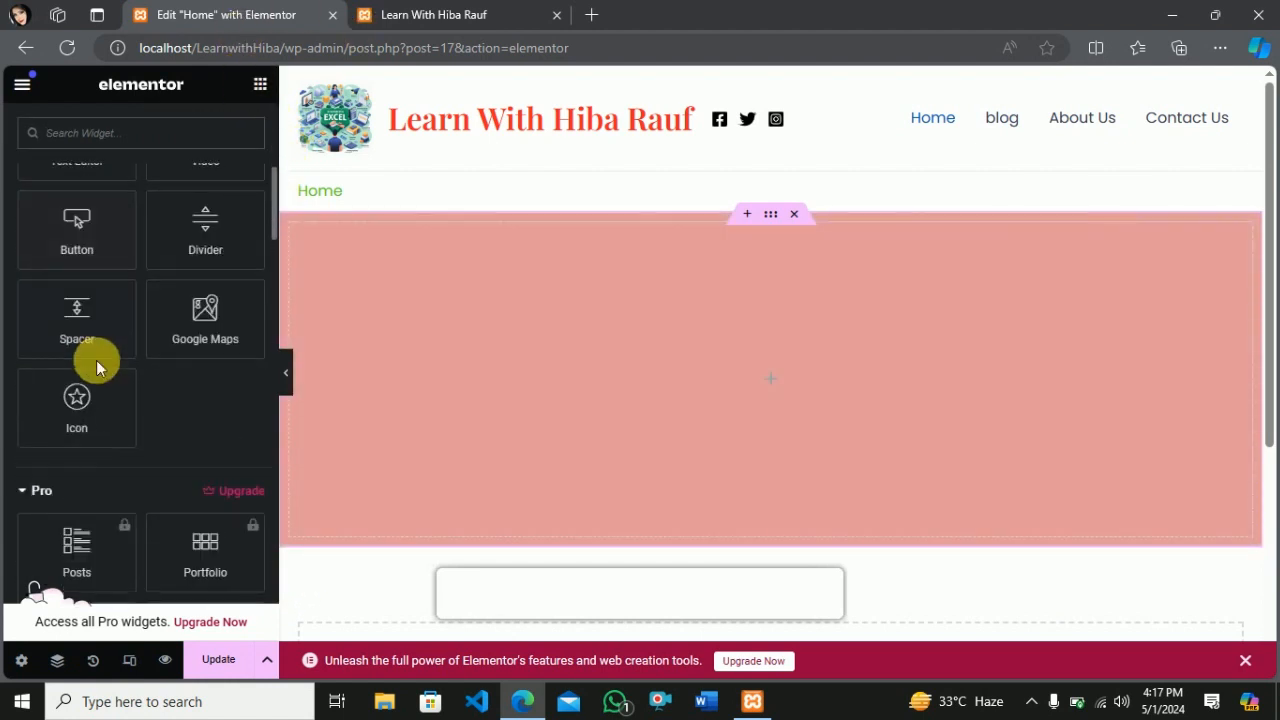
{"action": "scroll", "coordinate": [94, 363], "scroll_direction": "up", "scroll_amount": 4}
{"action": "scroll", "coordinate": [163, 434], "scroll_direction": "down", "scroll_amount": 5}
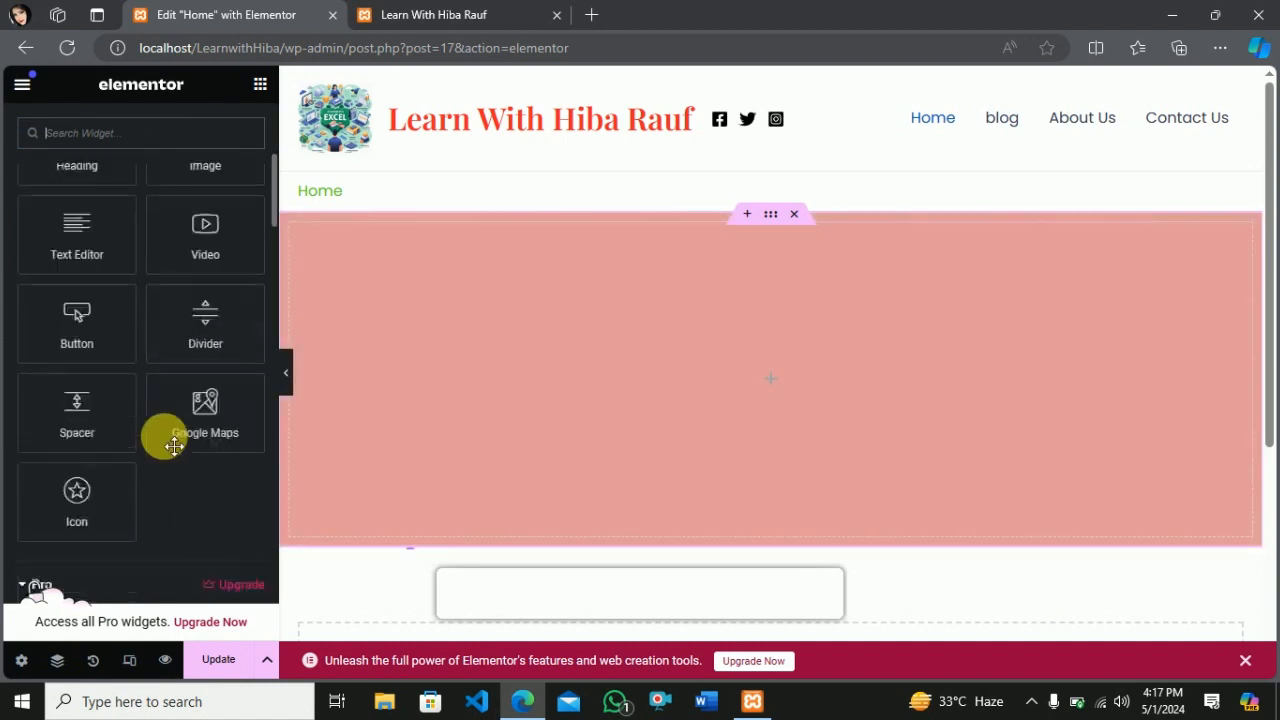
{"action": "scroll", "coordinate": [163, 434], "scroll_direction": "down", "scroll_amount": 3}
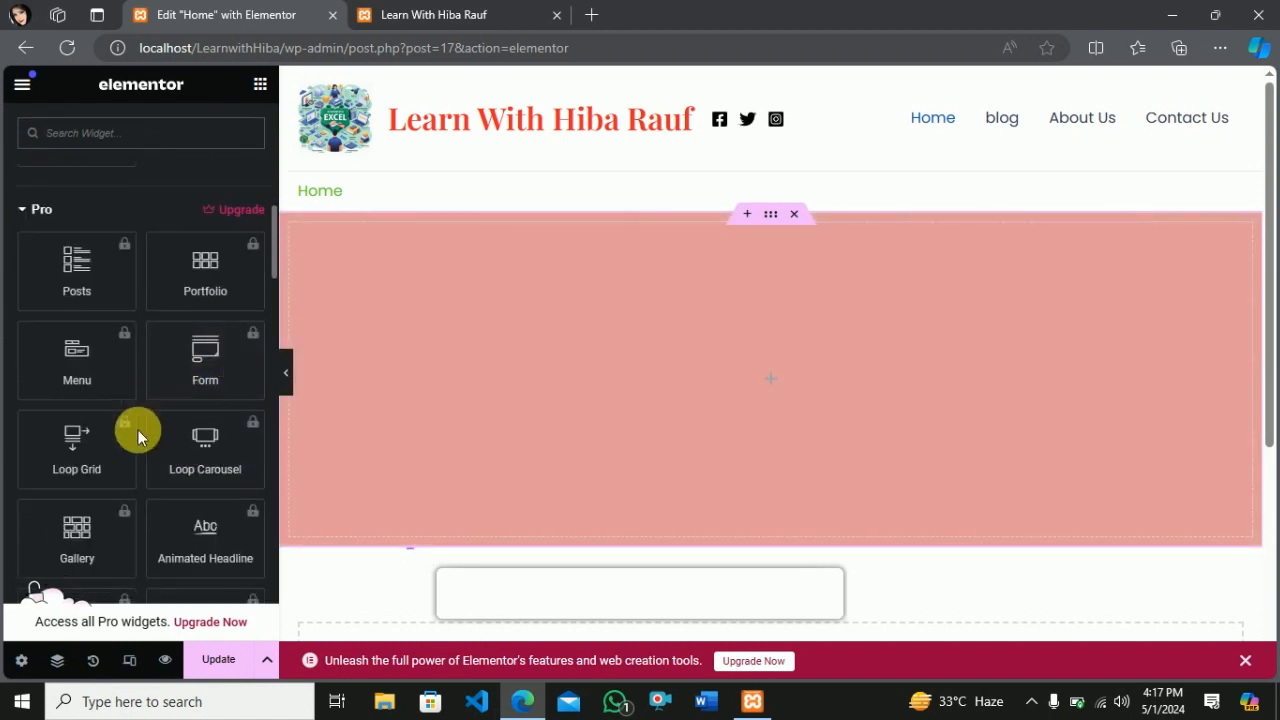
{"action": "scroll", "coordinate": [136, 430], "scroll_direction": "down", "scroll_amount": 2}
{"action": "scroll", "coordinate": [140, 435], "scroll_direction": "down", "scroll_amount": 6}
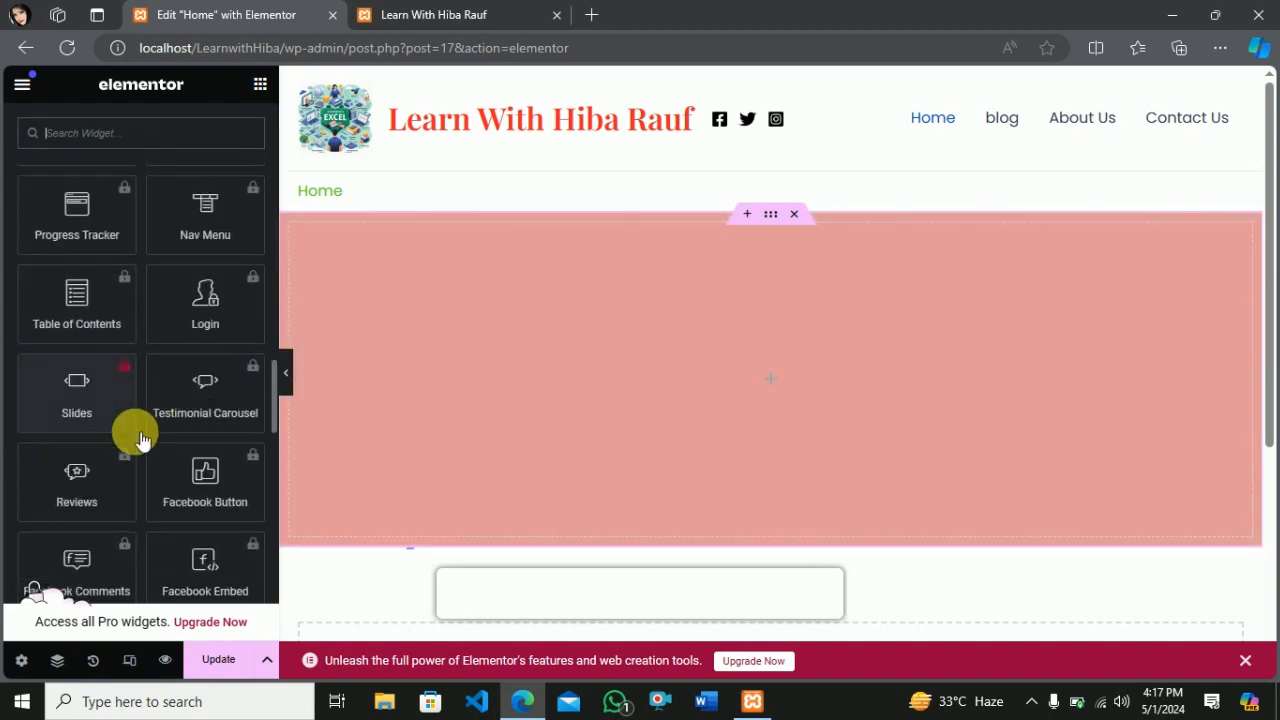
{"action": "scroll", "coordinate": [140, 438], "scroll_direction": "down", "scroll_amount": 10}
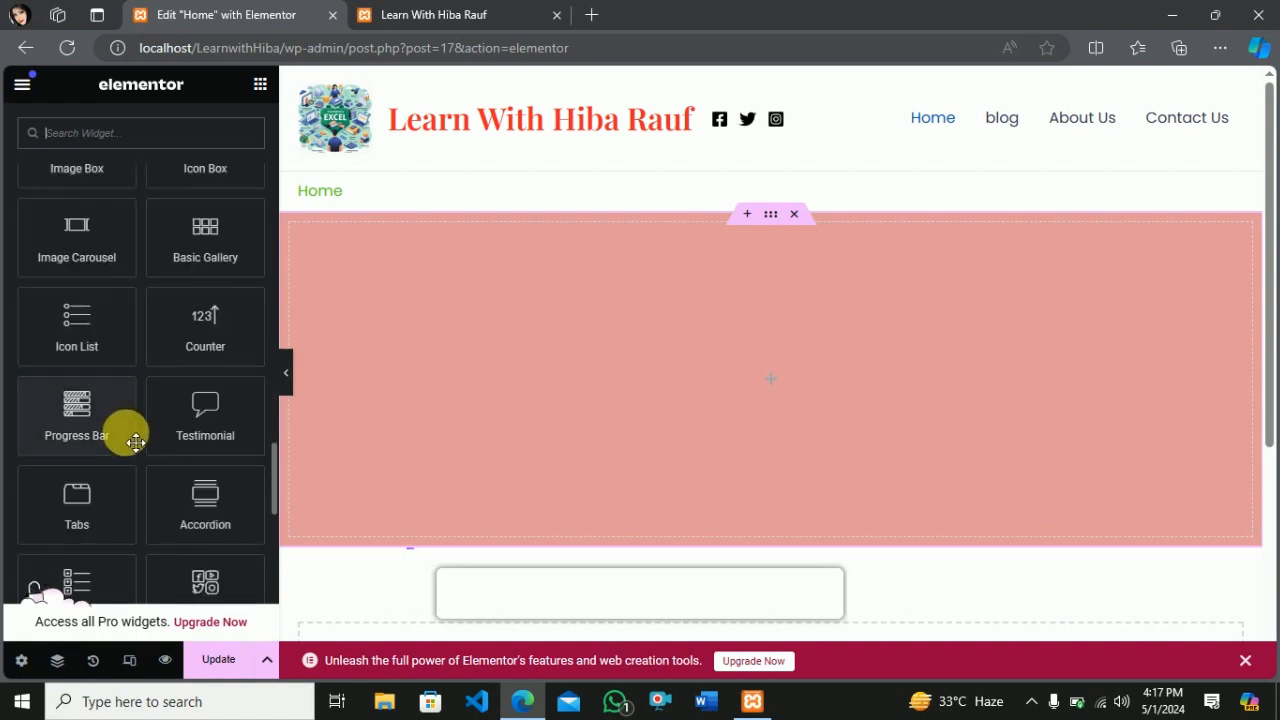
{"action": "scroll", "coordinate": [125, 443], "scroll_direction": "up", "scroll_amount": 20}
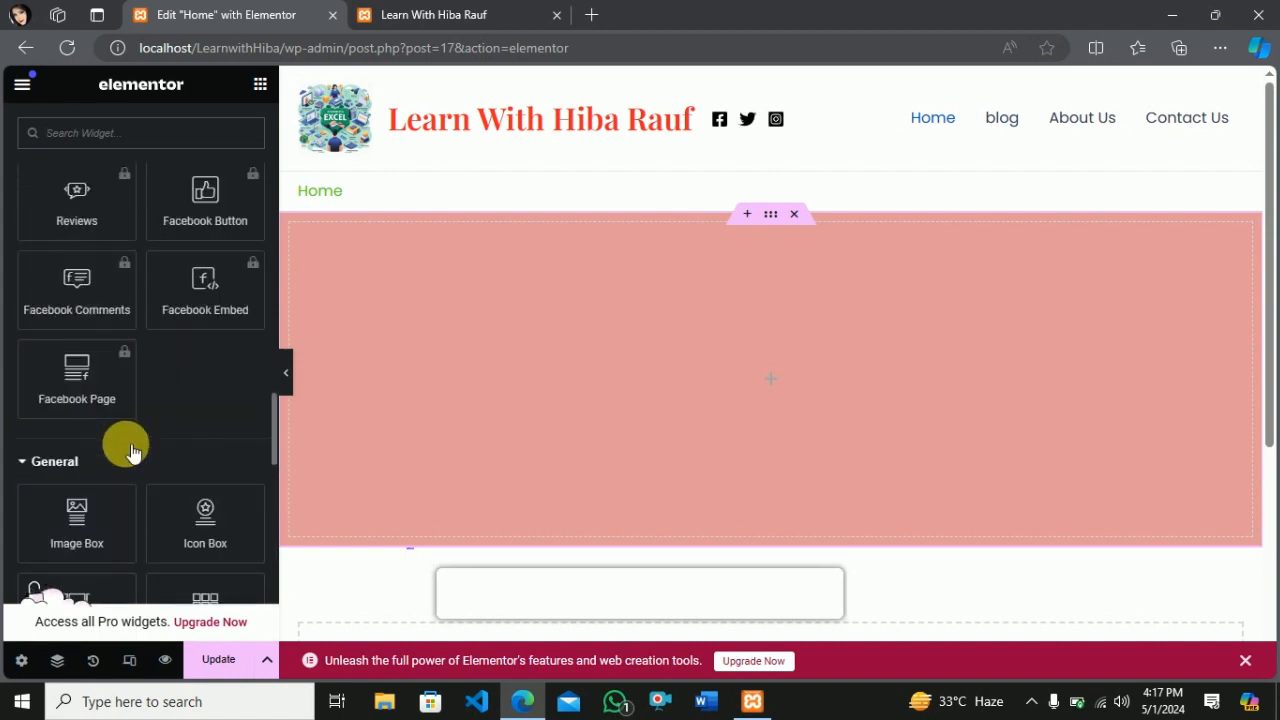
Add a Heading widget to the pink container with the title "Hello User <br> <br> Welcome to my Website"
{"action": "scroll", "coordinate": [126, 478], "scroll_direction": "down", "scroll_amount": 3}
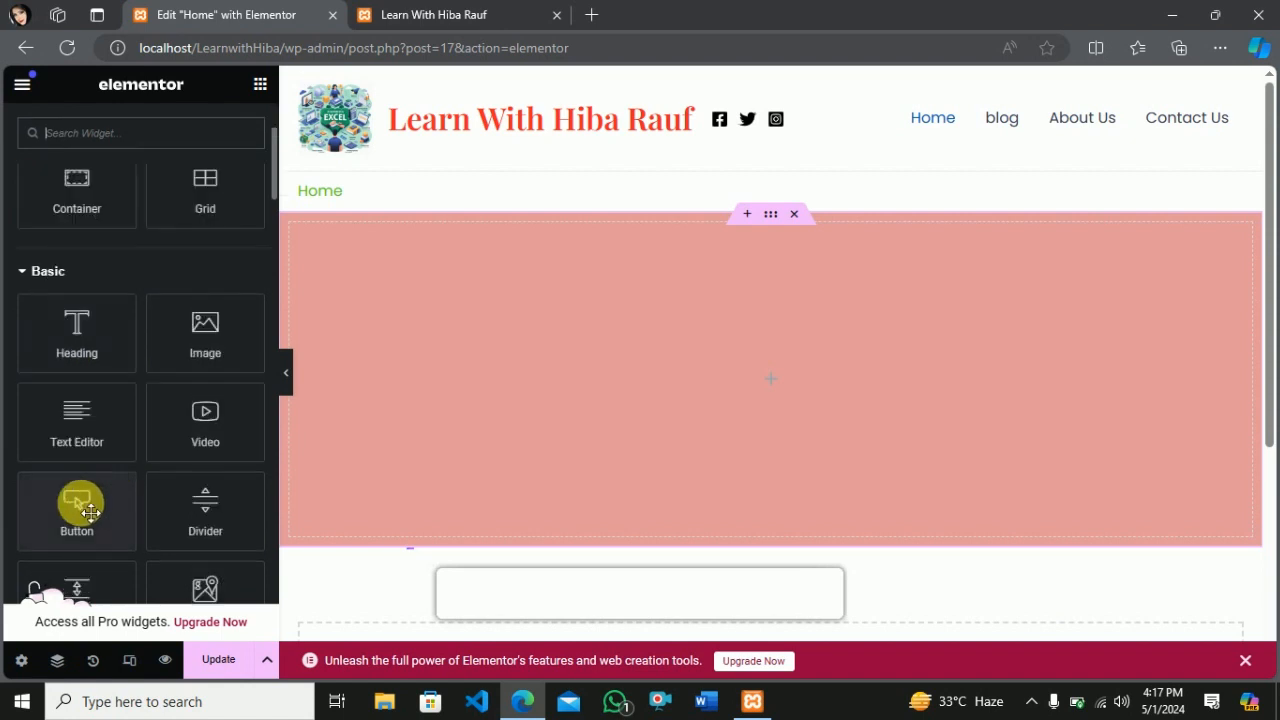
{"action": "left_click_drag", "start_coordinate": [86, 344], "coordinate": [639, 318]}
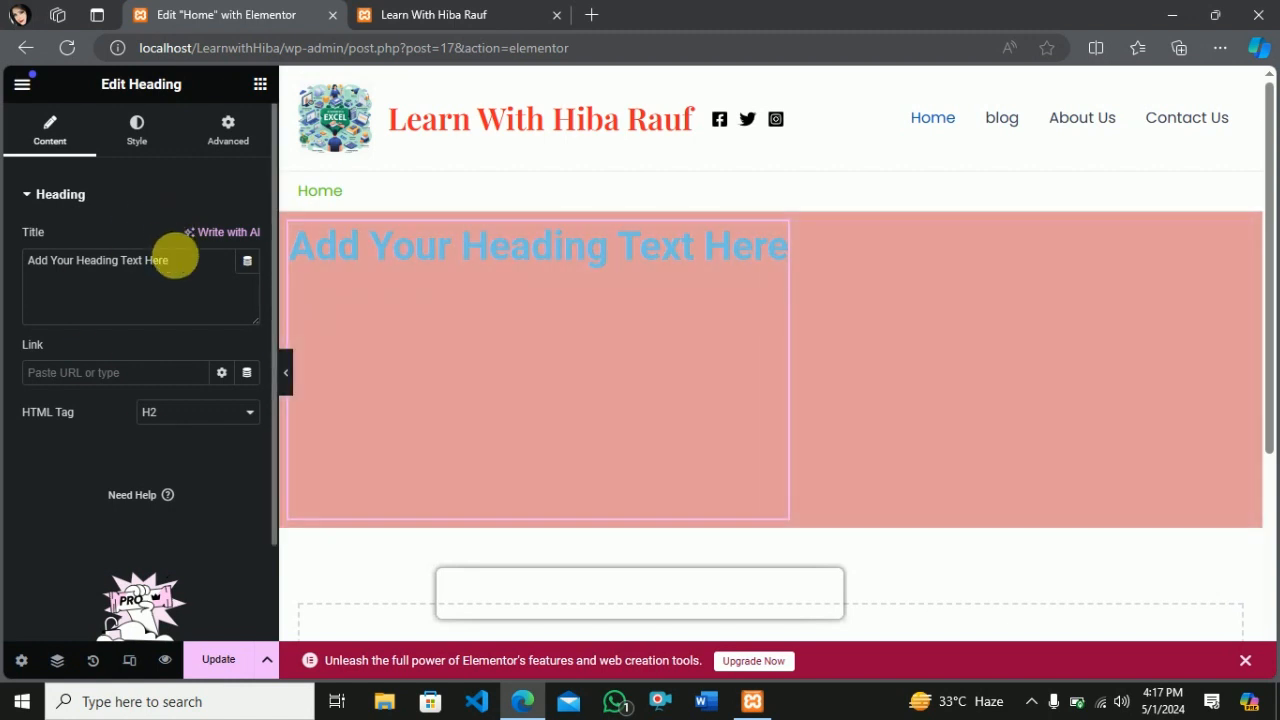
{"action": "left_click", "coordinate": [188, 271]}
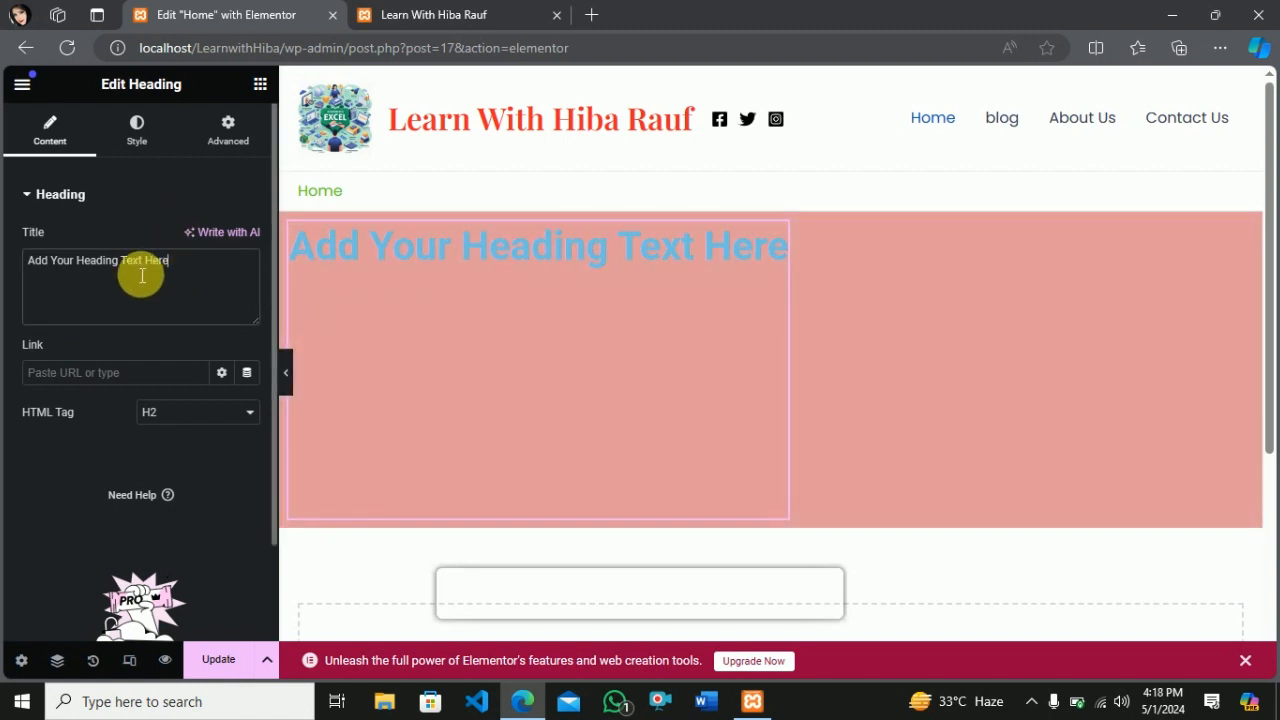
{"action": "left_click_drag", "start_coordinate": [170, 262], "coordinate": [17, 263]}
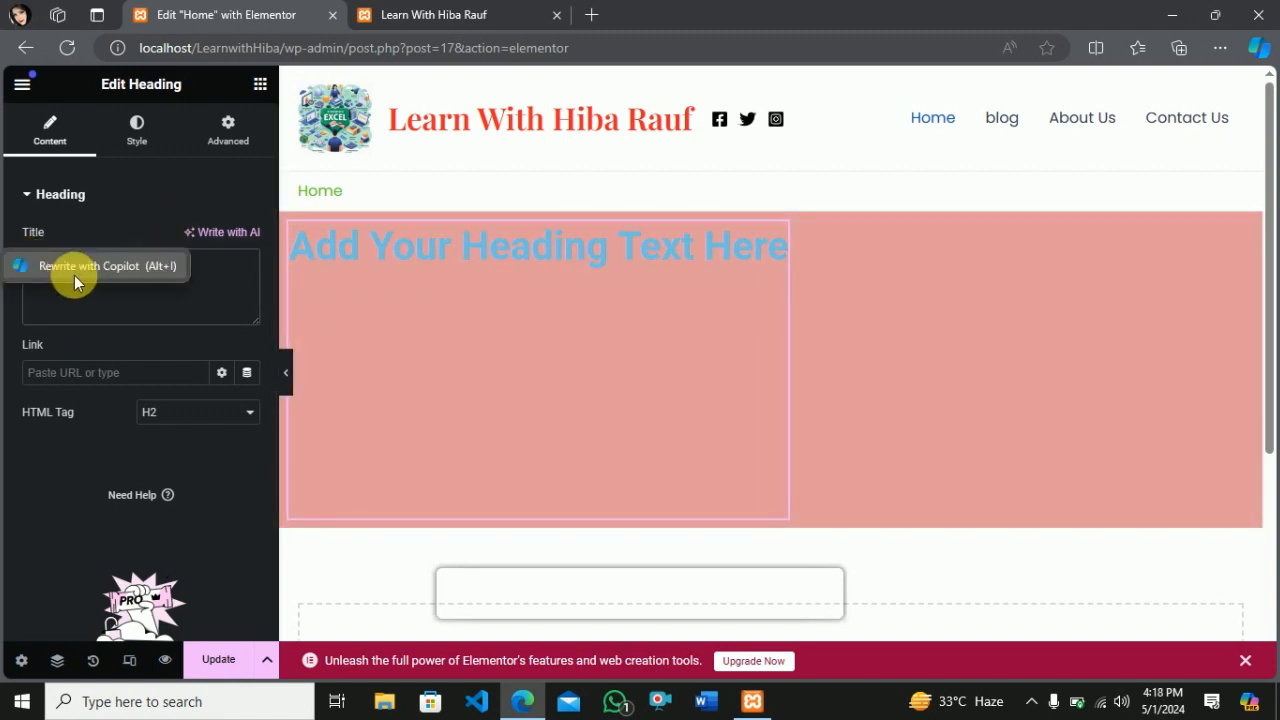
{"action": "key", "text": "BackSpace"}
{"action": "type", "text": "H"}
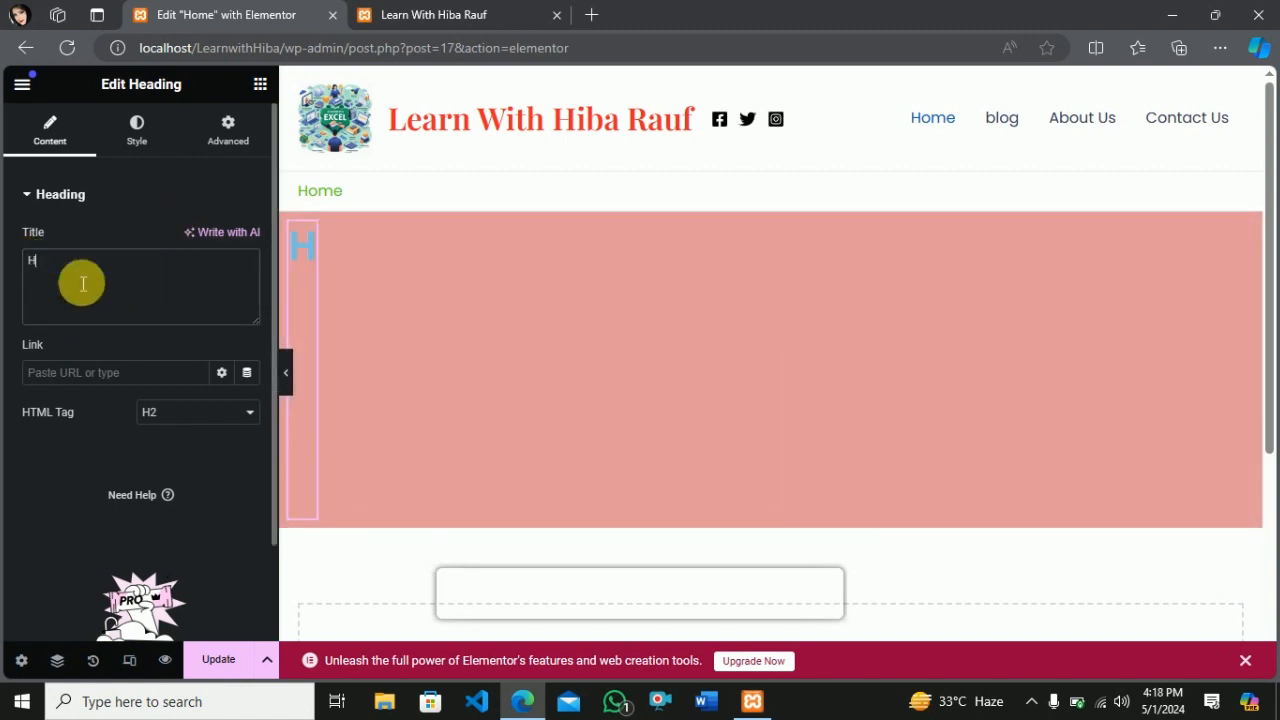
{"action": "type", "text": "ello User"}
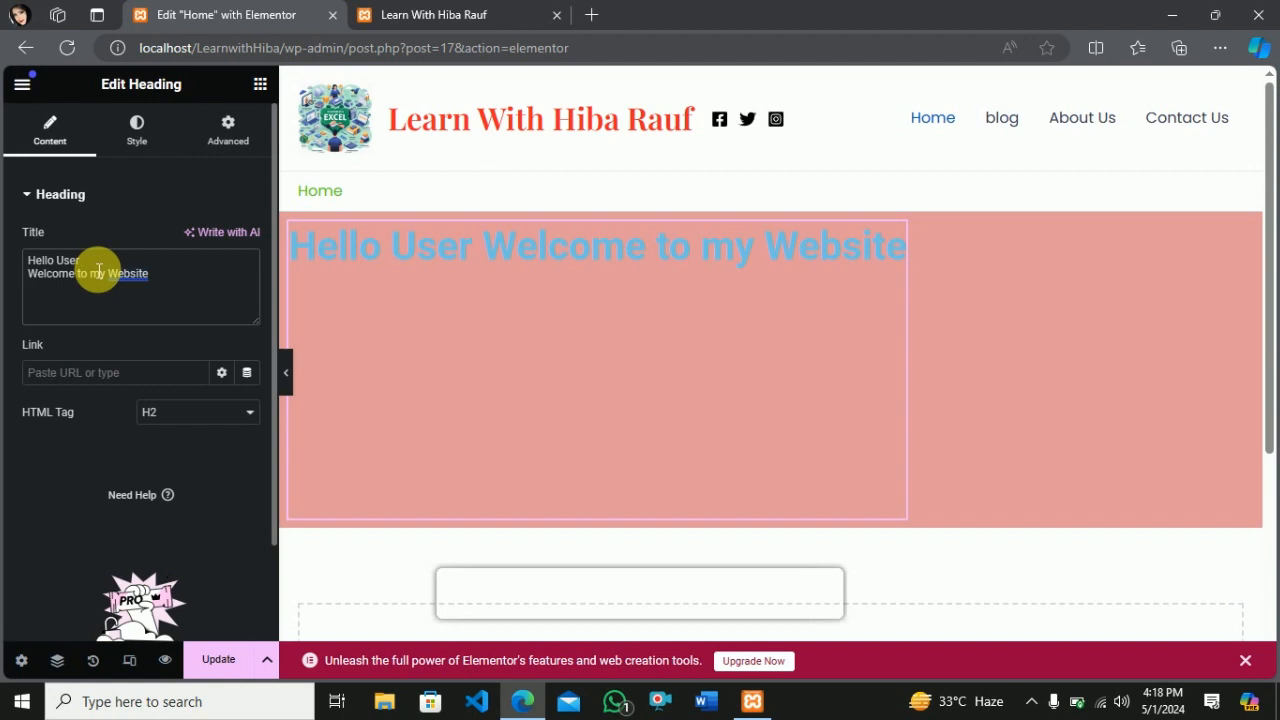
{"action": "type", "text": "br>"}
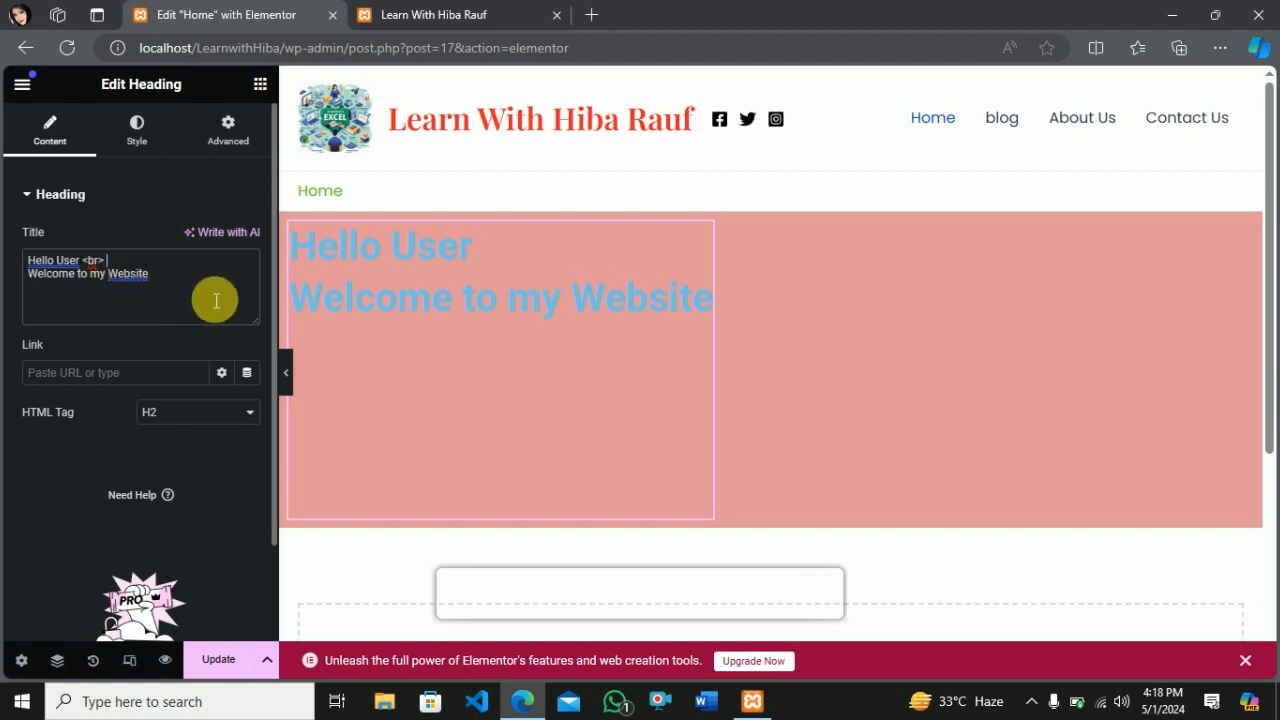
{"action": "type", "text": "<br>"}
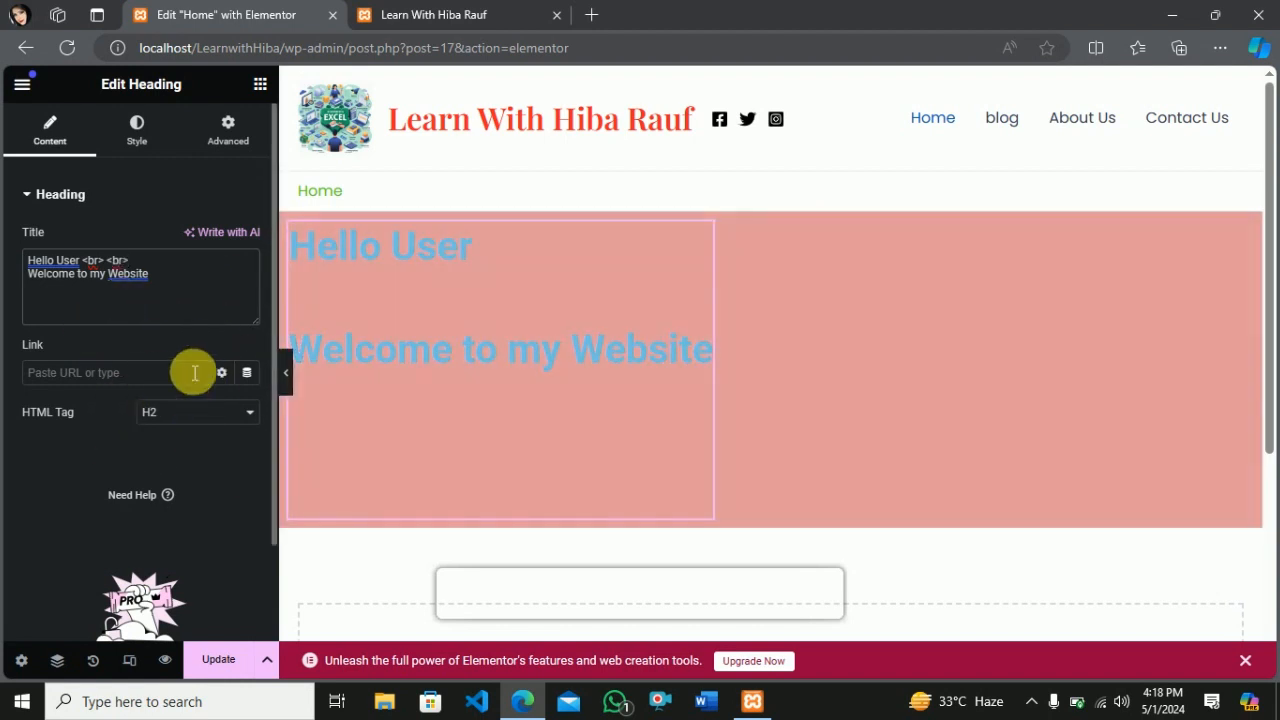
Center the heading text and set its text color to the white global color
{"action": "left_click", "coordinate": [134, 132]}
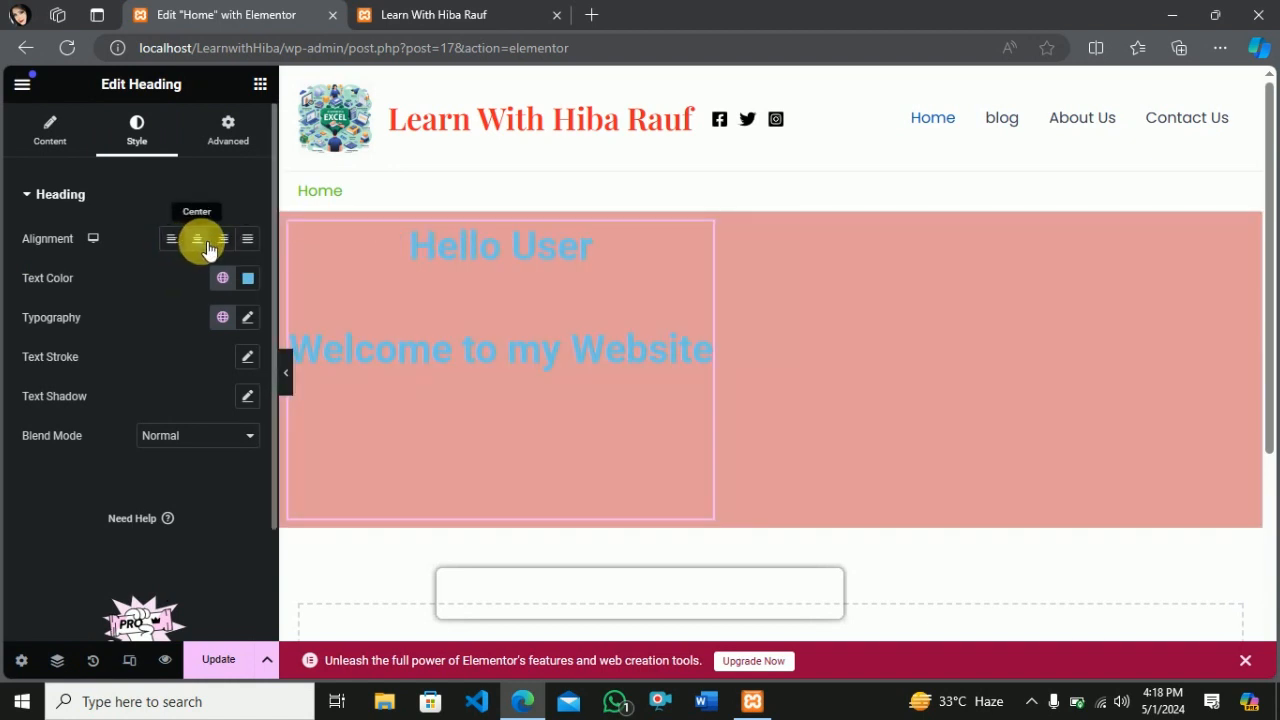
{"action": "left_click", "coordinate": [222, 278]}
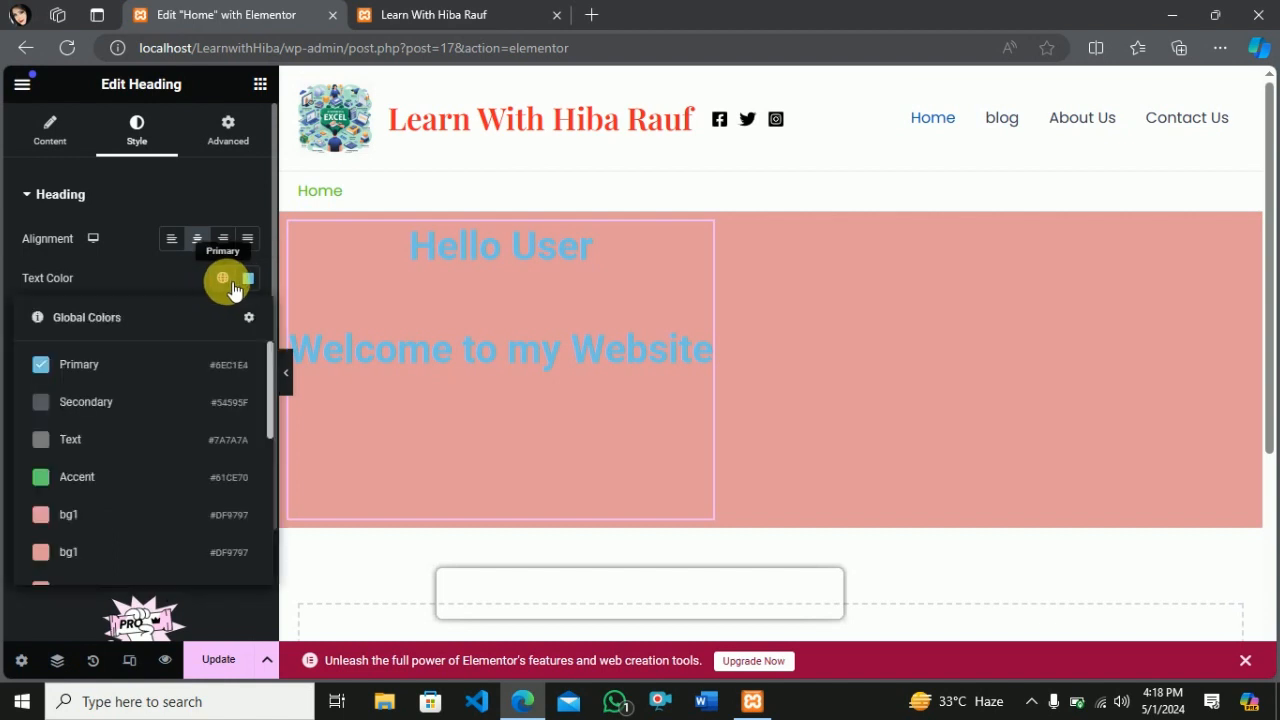
{"action": "scroll", "coordinate": [63, 470], "scroll_direction": "down", "scroll_amount": 3}
{"action": "left_click", "coordinate": [89, 555]}
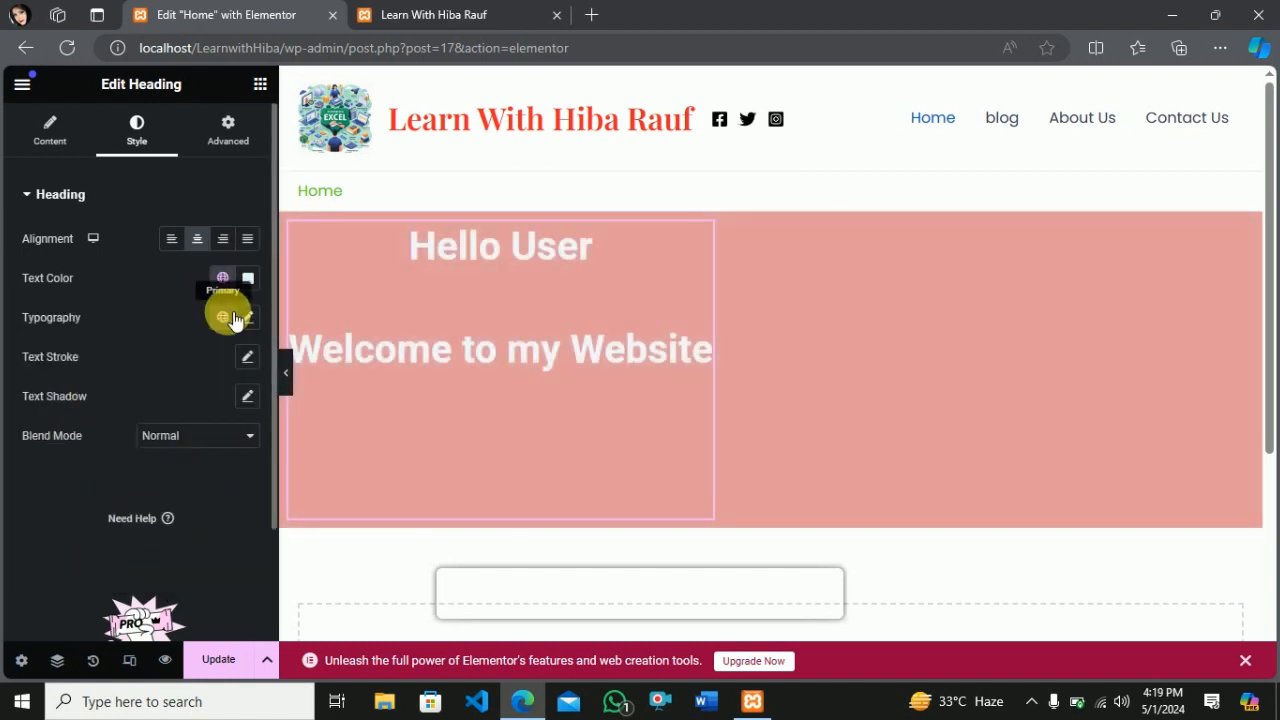
Set the heading's typography to the Risque font family, size 51 px and weight 700 (Bold)
{"action": "left_click", "coordinate": [247, 317]}
{"action": "left_click", "coordinate": [229, 410]}
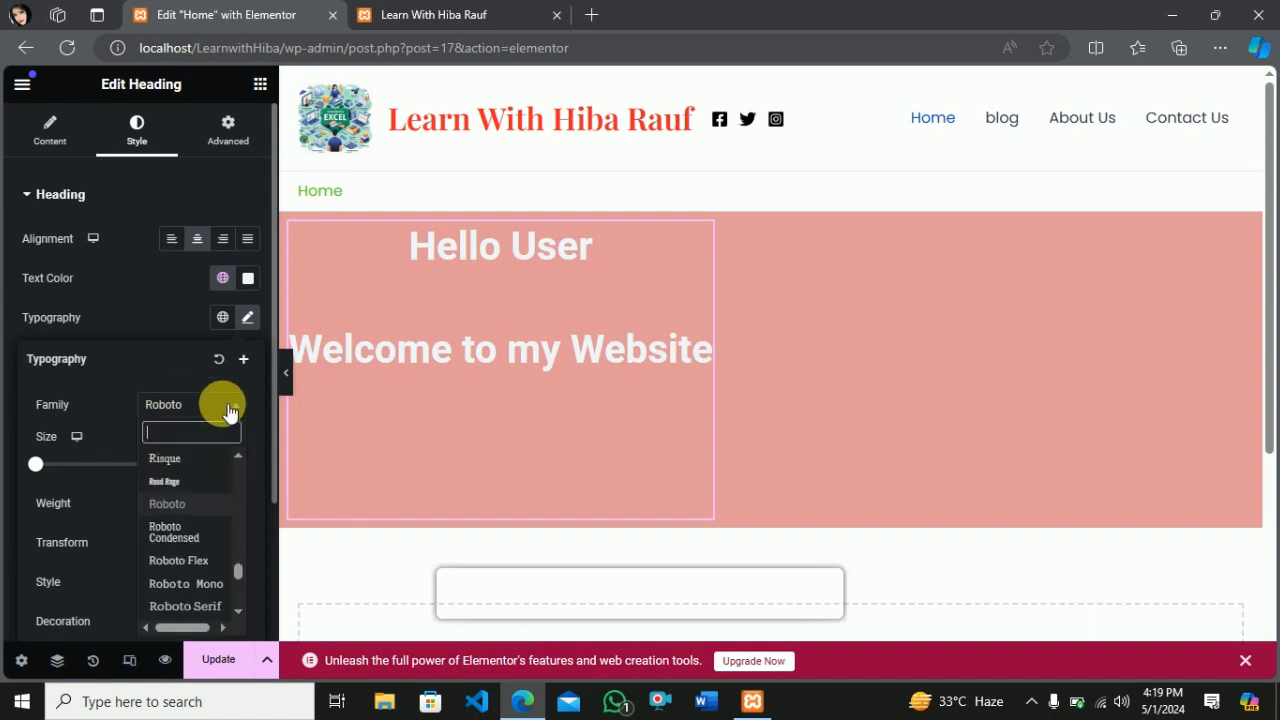
{"action": "left_click", "coordinate": [190, 458]}
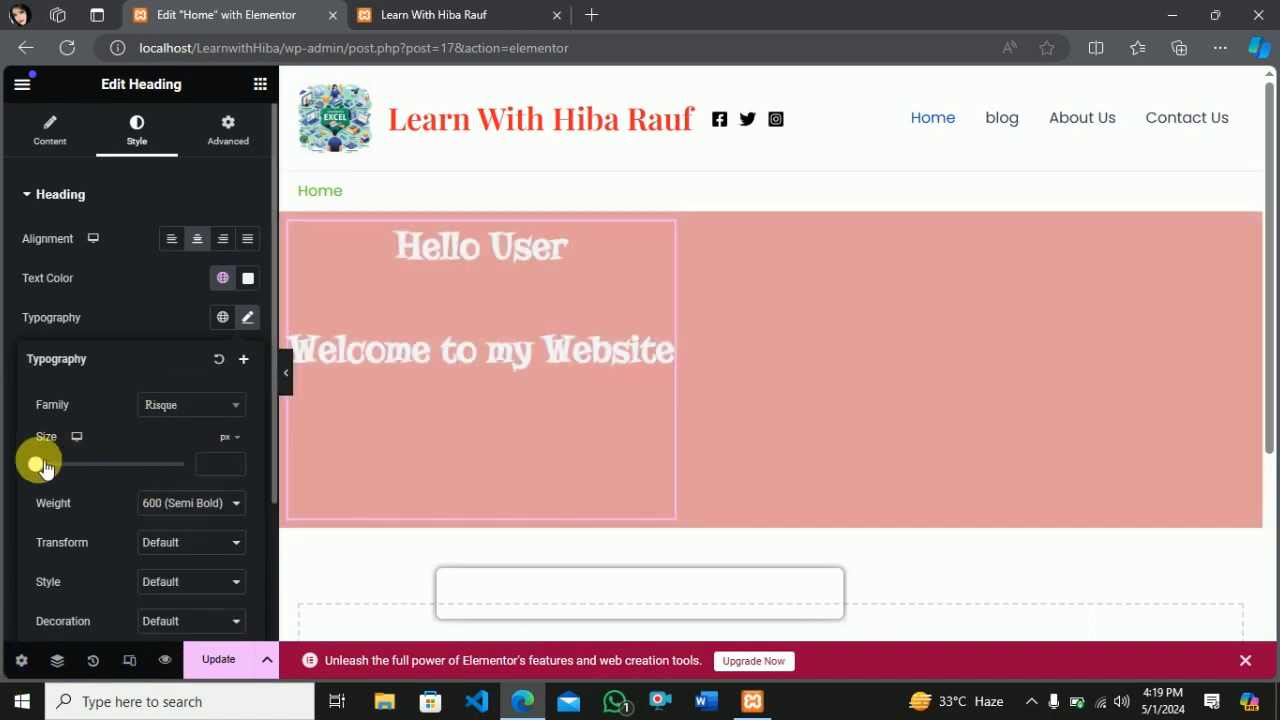
{"action": "left_click_drag", "start_coordinate": [39, 474], "coordinate": [78, 477]}
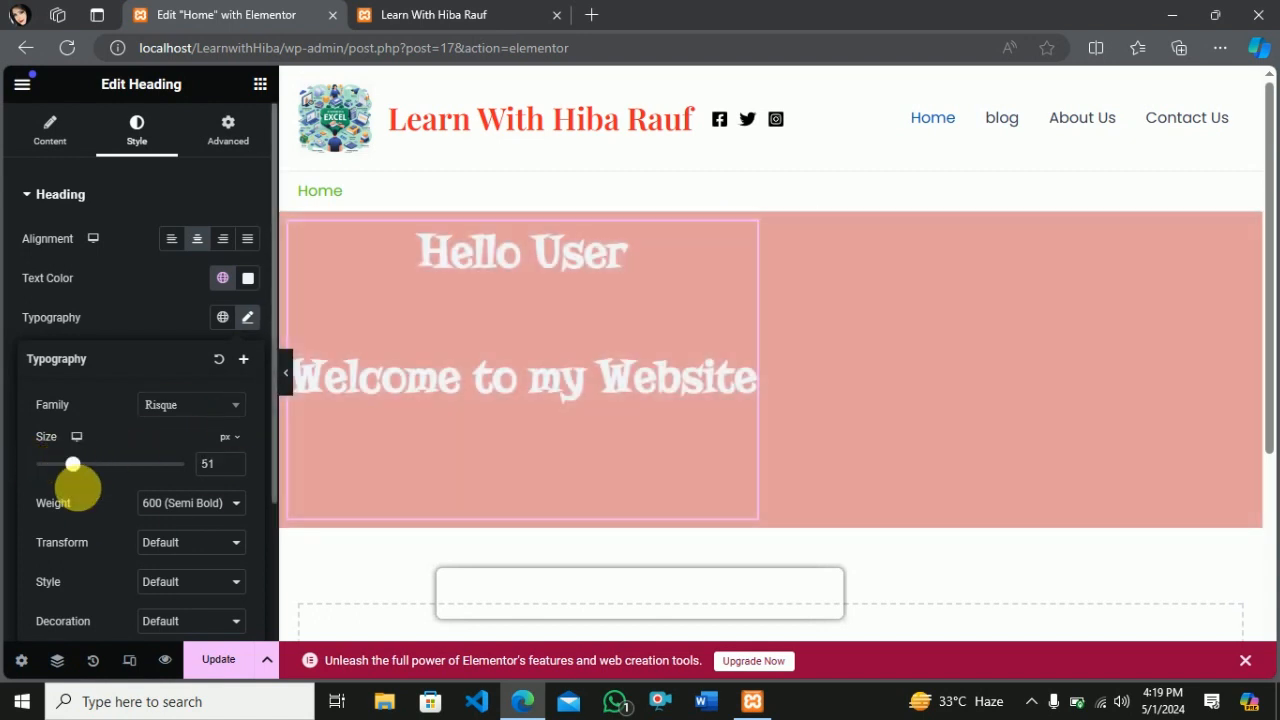
{"action": "left_click", "coordinate": [199, 503]}
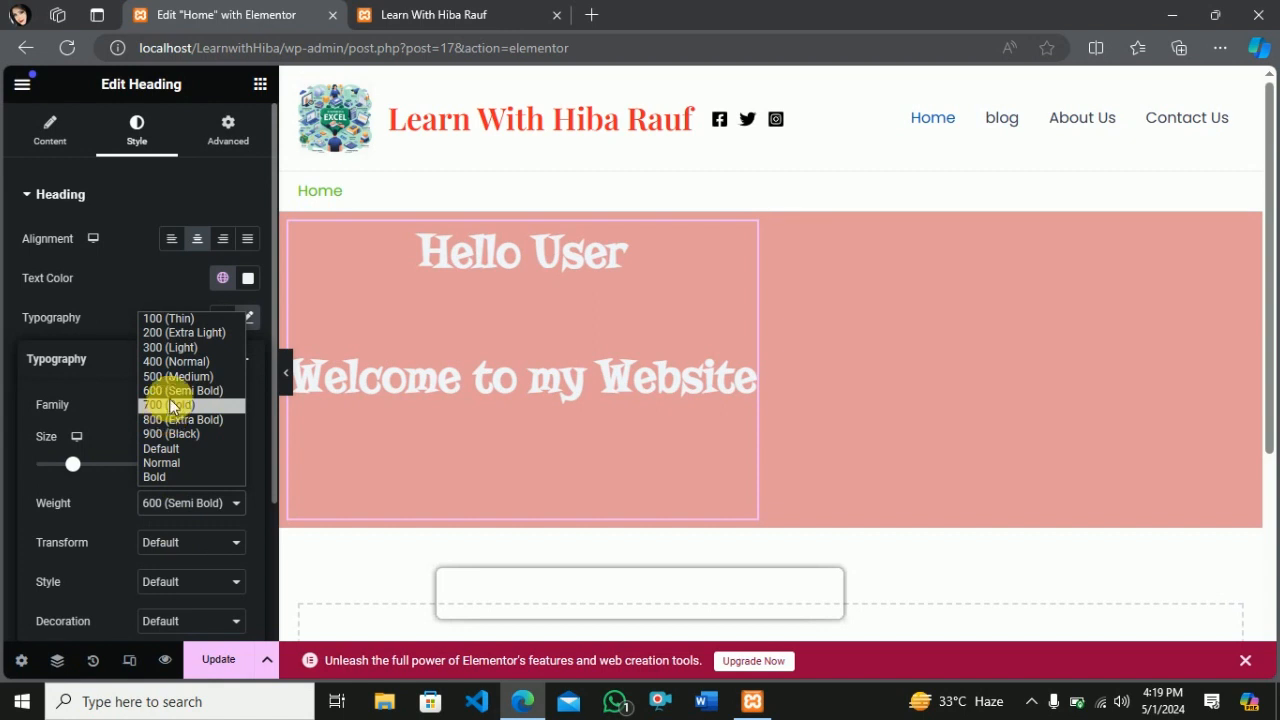
{"action": "left_click", "coordinate": [167, 412]}
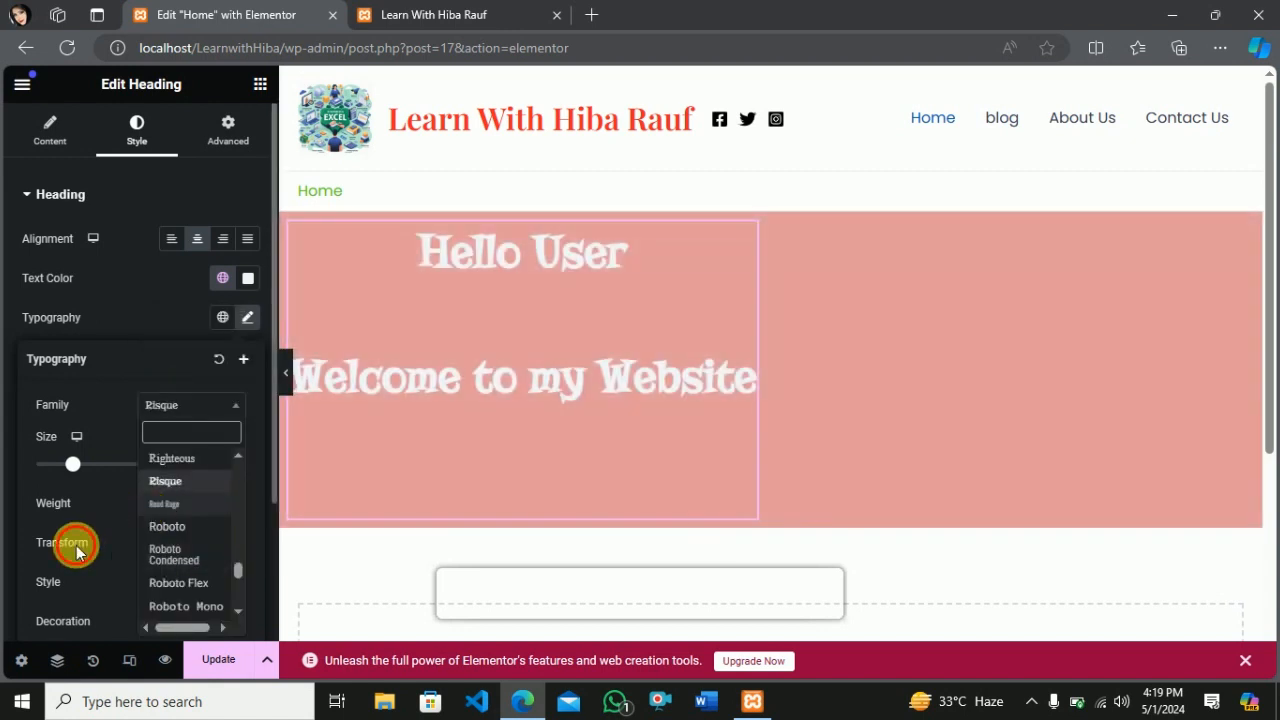
{"action": "left_click", "coordinate": [77, 549]}
Try the Uppercase and Lowercase text transforms on the heading
{"action": "left_click", "coordinate": [220, 542]}
{"action": "left_click", "coordinate": [179, 579]}
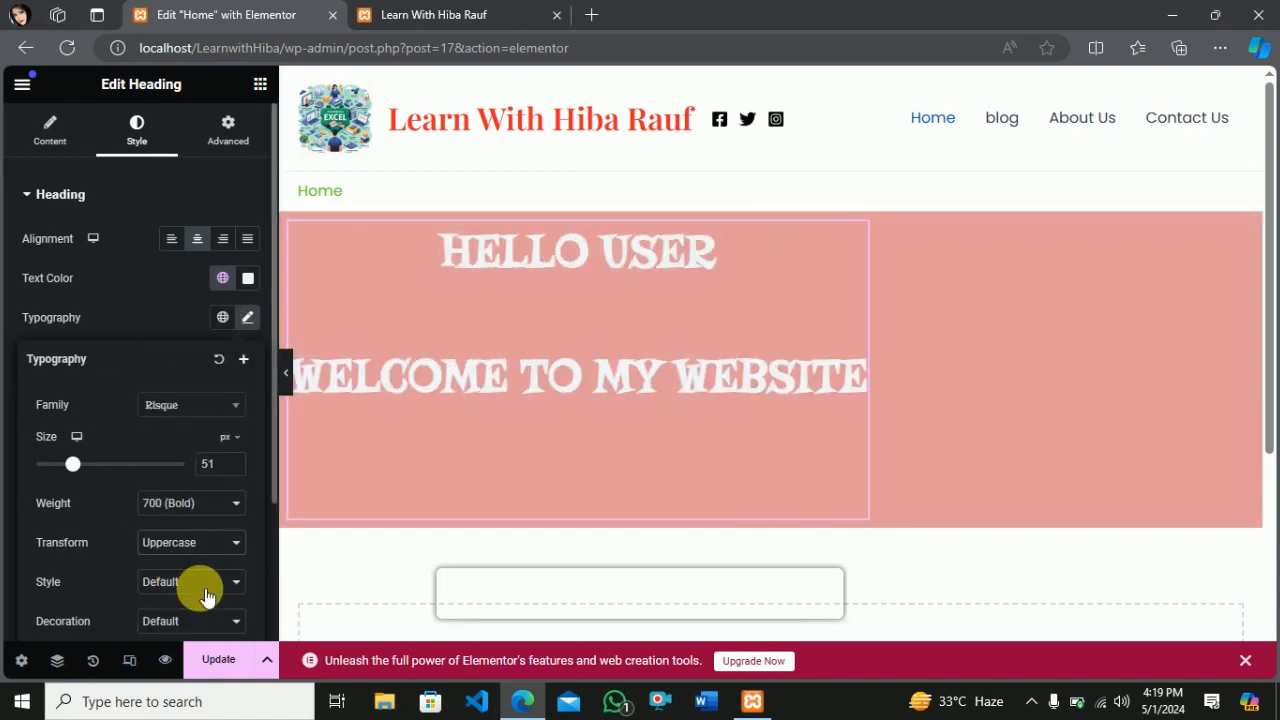
{"action": "left_click", "coordinate": [207, 548]}
{"action": "left_click", "coordinate": [173, 596]}
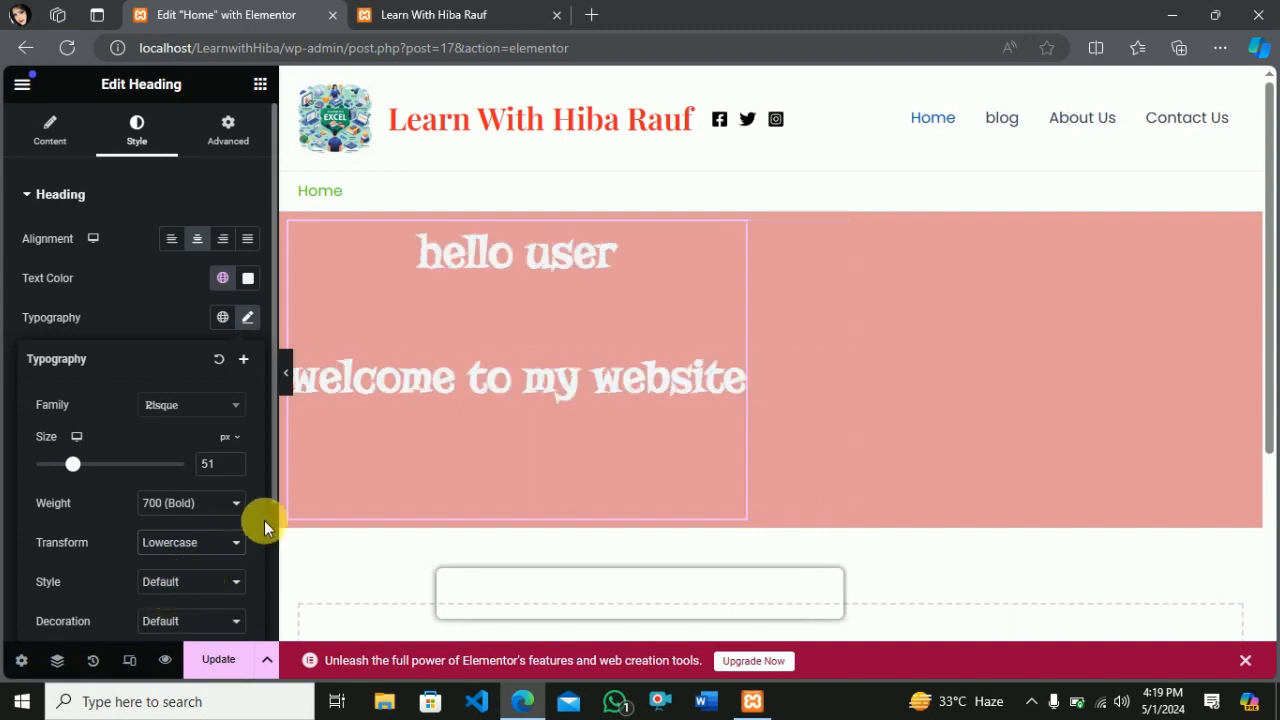
Set the heading's text transform to Capitalize and its font style to Italic
{"action": "left_click", "coordinate": [233, 543]}
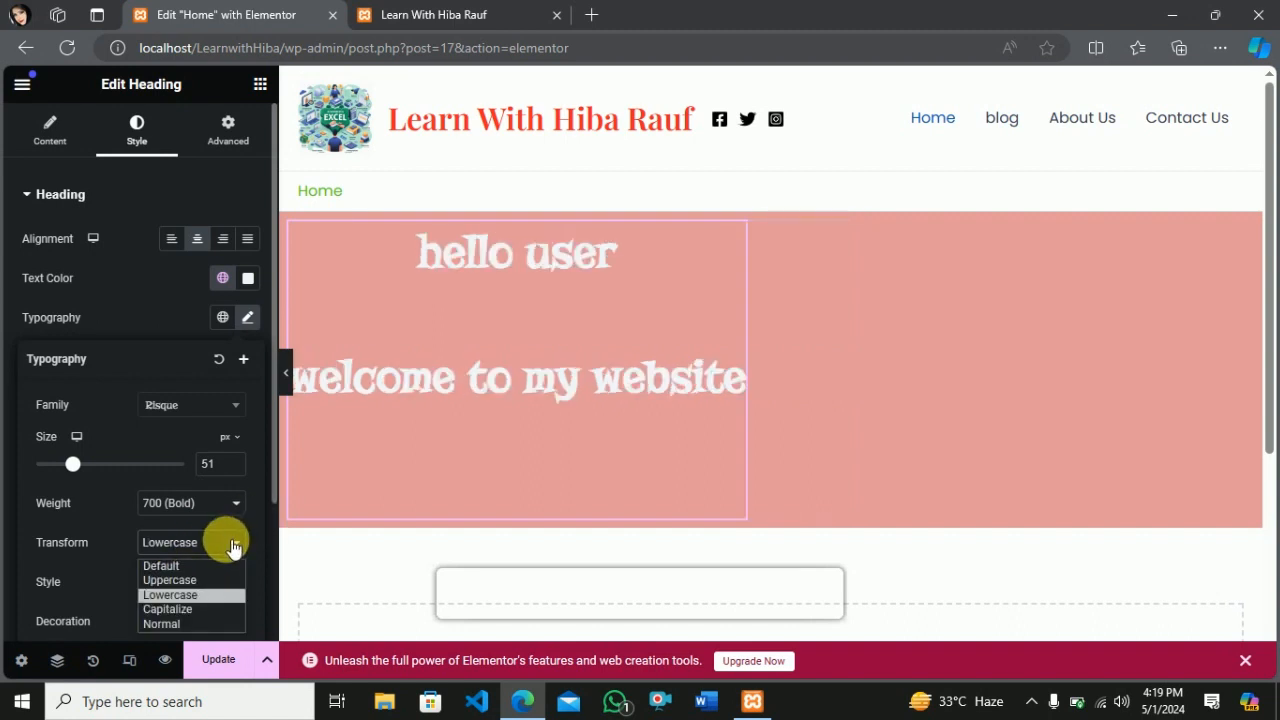
{"action": "left_click", "coordinate": [180, 607]}
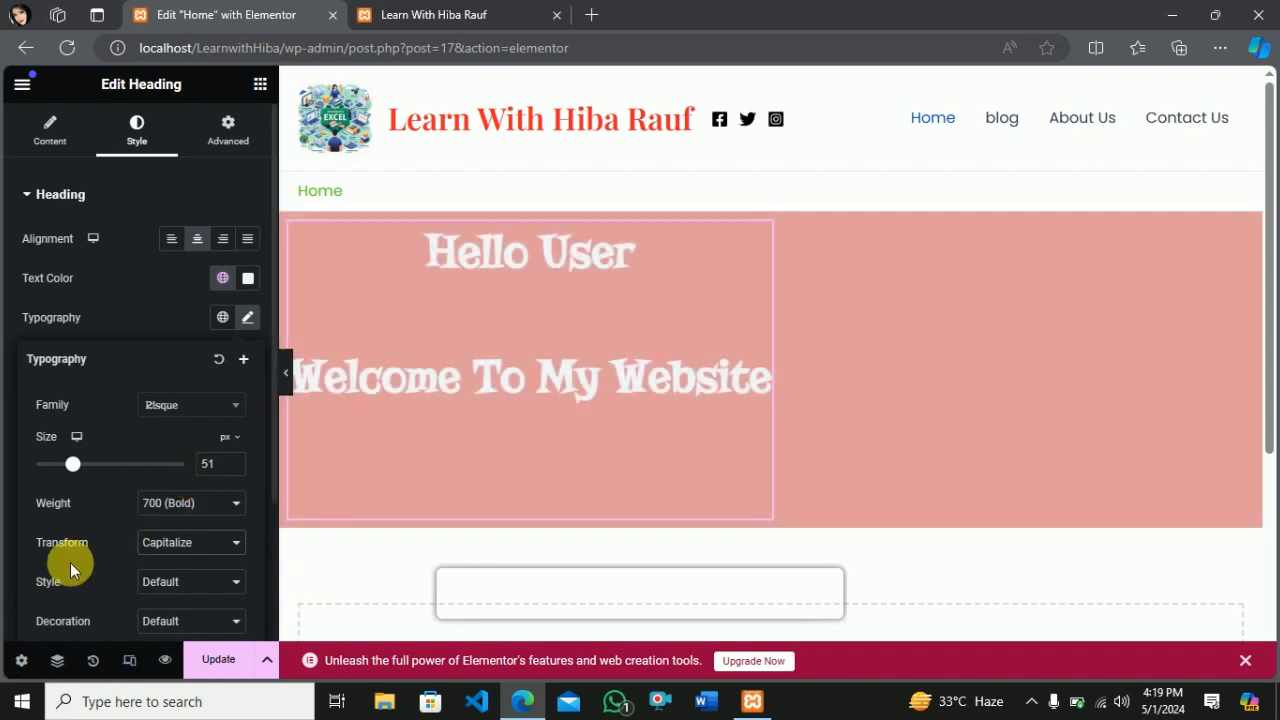
{"action": "left_click", "coordinate": [186, 581]}
{"action": "left_click", "coordinate": [158, 631]}
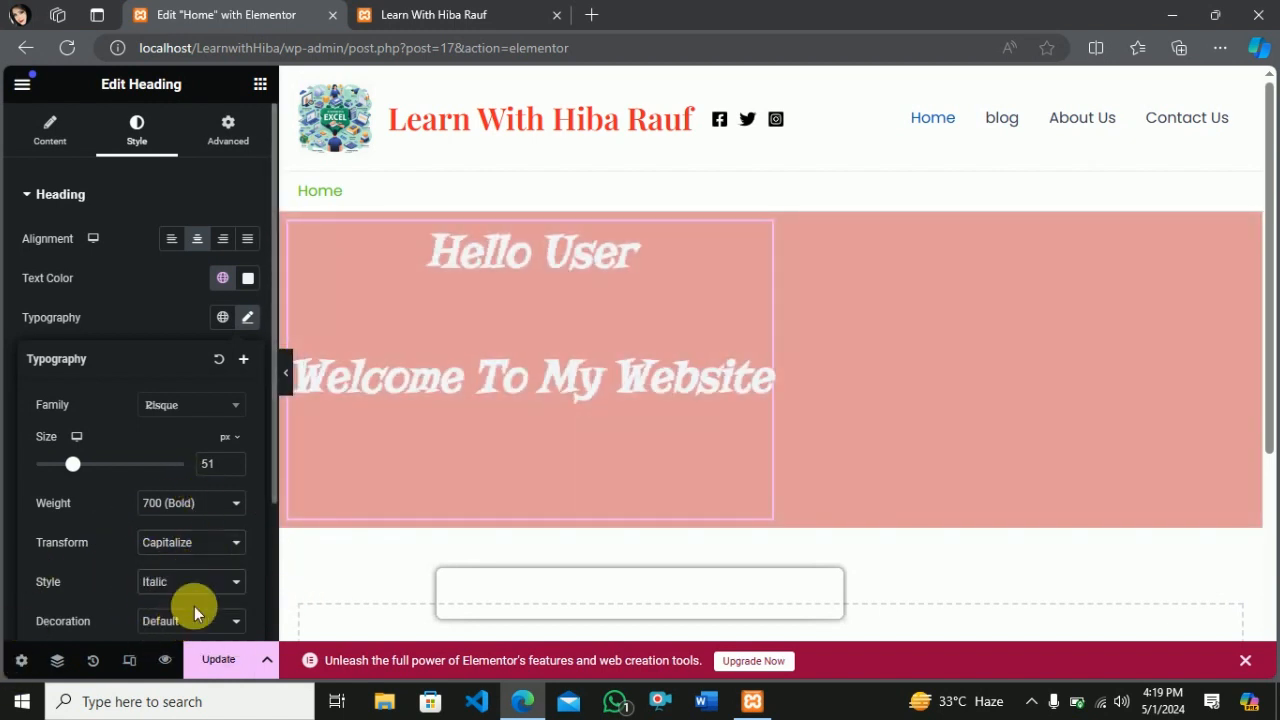
Try the Overline, Line Through and Underline decorations on the heading and return the decoration to Default
{"action": "scroll", "coordinate": [191, 524], "scroll_direction": "down", "scroll_amount": 2}
{"action": "left_click", "coordinate": [190, 440]}
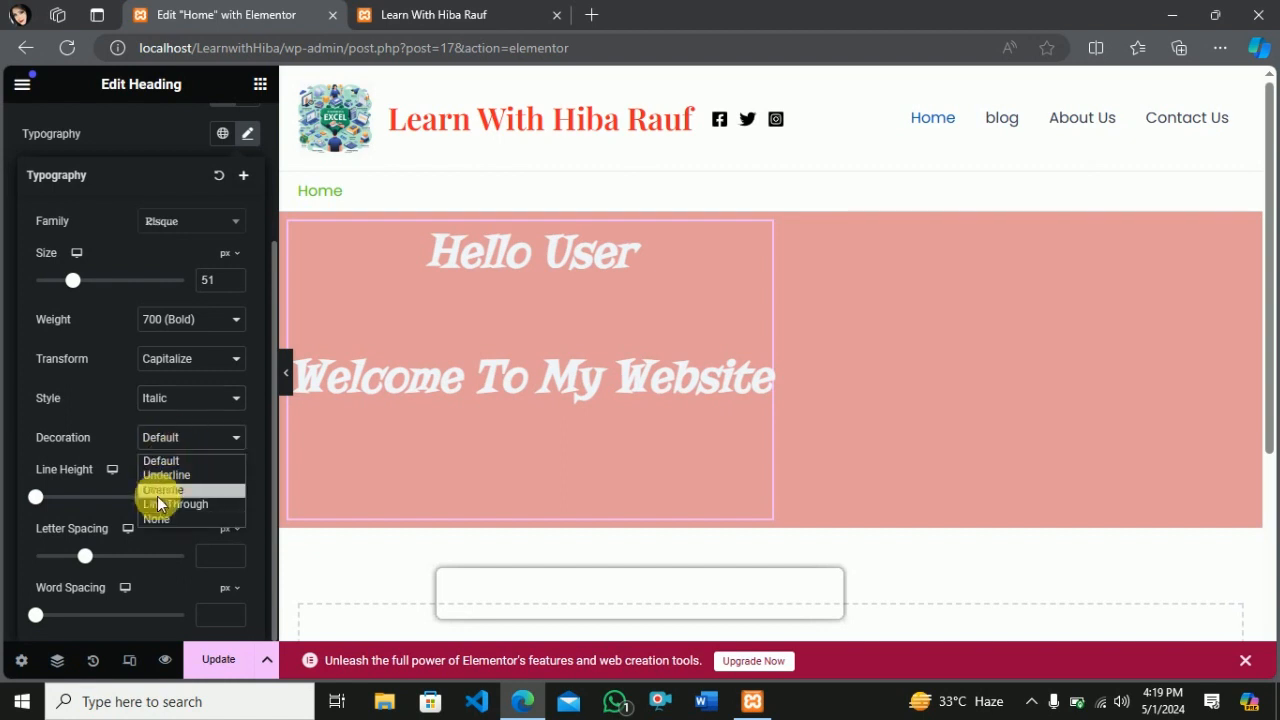
{"action": "left_click", "coordinate": [169, 490]}
{"action": "left_click", "coordinate": [234, 448]}
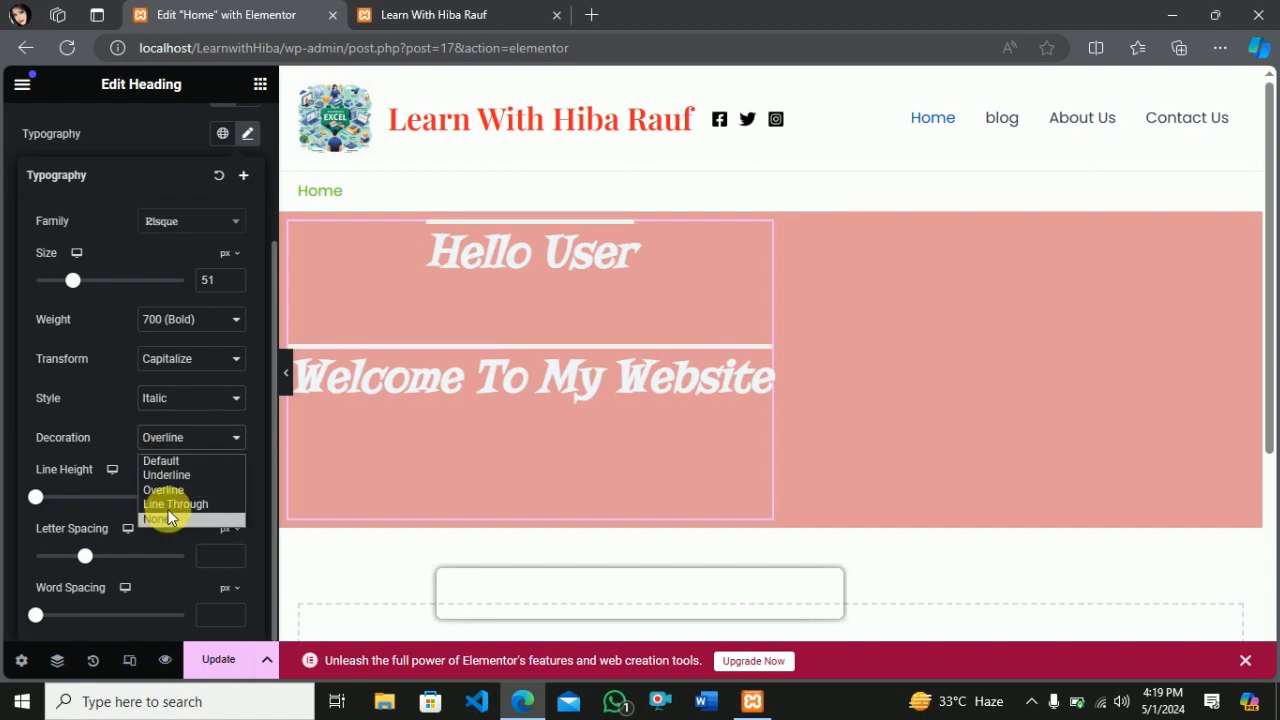
{"action": "left_click", "coordinate": [172, 505]}
{"action": "left_click", "coordinate": [240, 437]}
{"action": "left_click", "coordinate": [166, 475]}
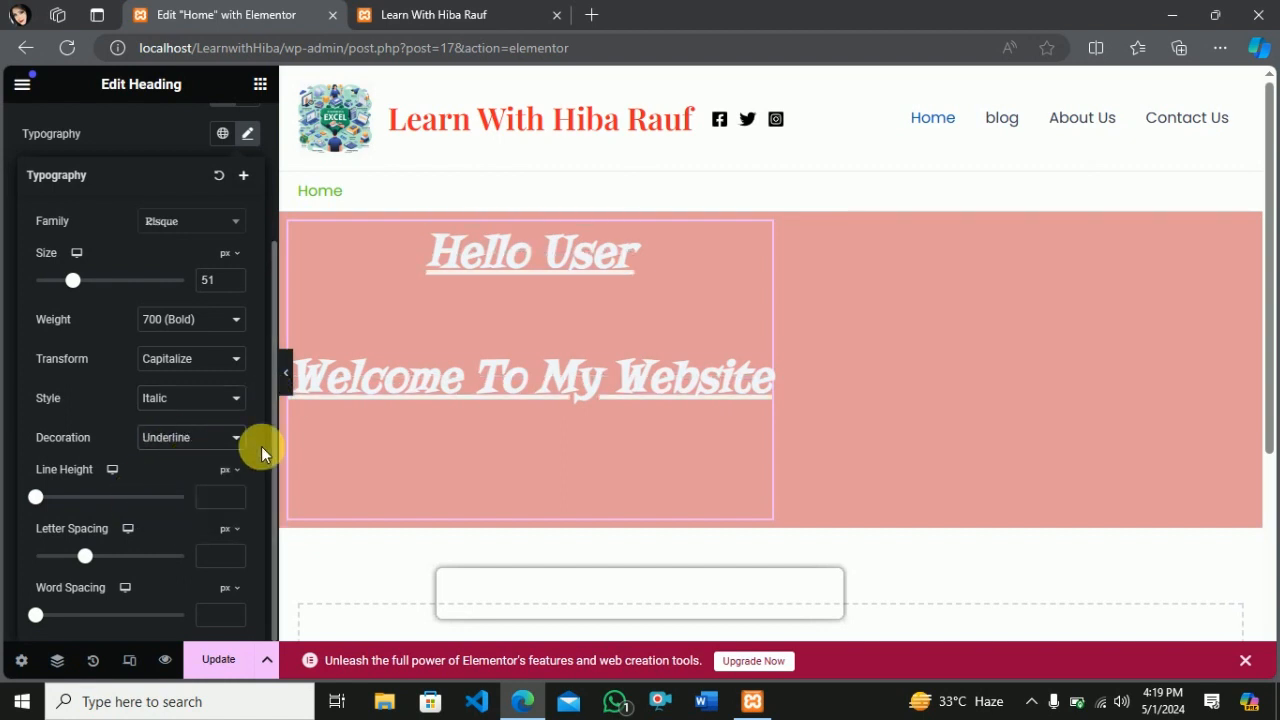
{"action": "left_click", "coordinate": [252, 443]}
{"action": "left_click", "coordinate": [168, 458]}
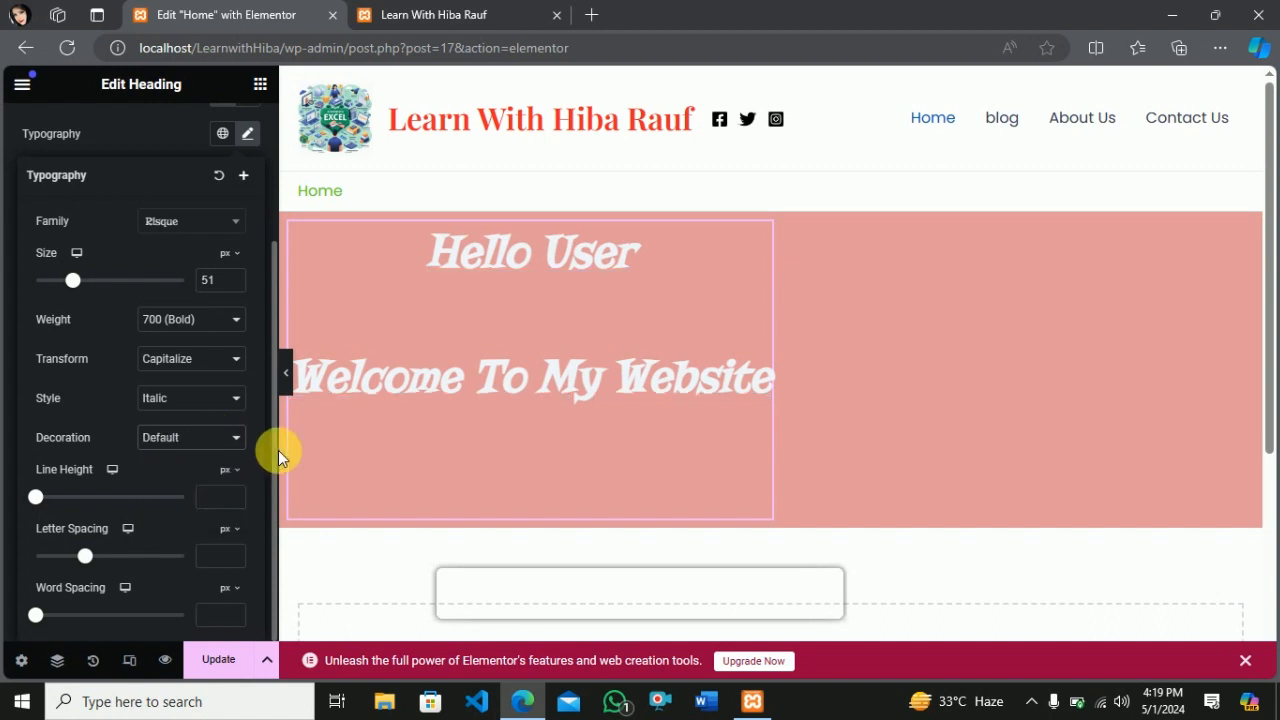
Set the heading's line height to 56 px and its letter spacing to 0.8 px
{"action": "left_click_drag", "start_coordinate": [37, 500], "coordinate": [112, 518]}
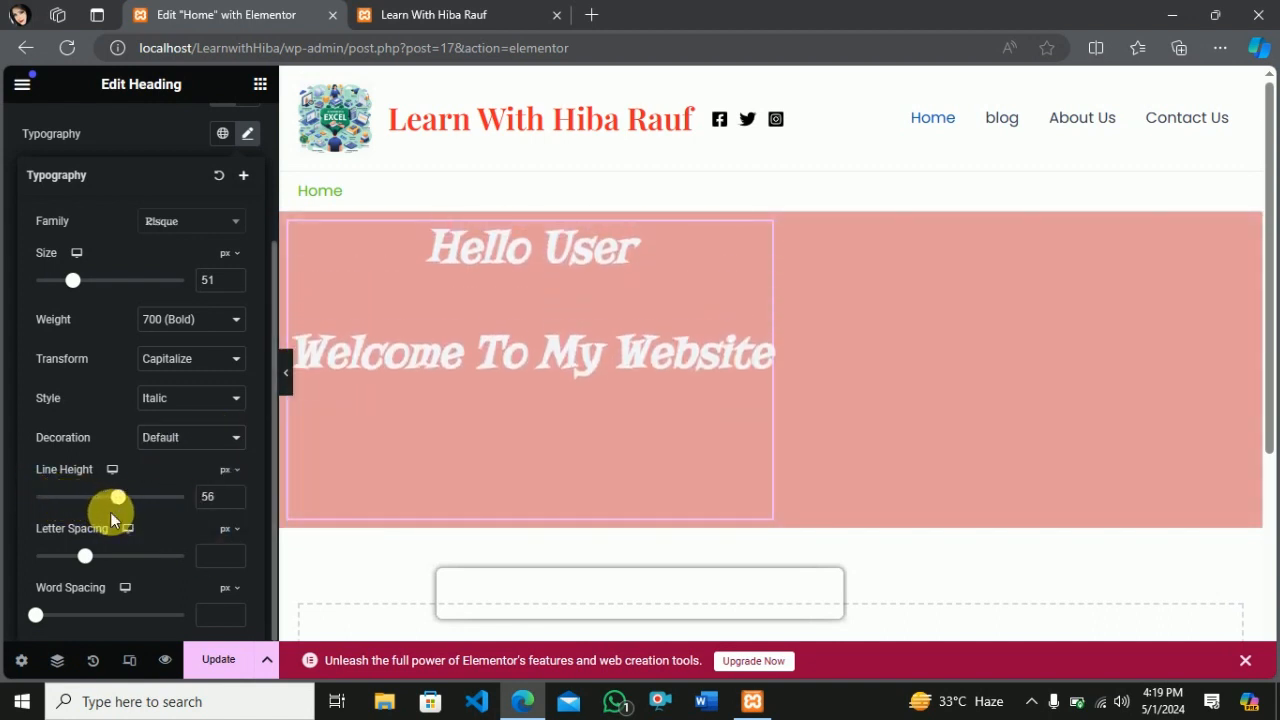
{"action": "left_click_drag", "start_coordinate": [96, 562], "coordinate": [104, 563]}
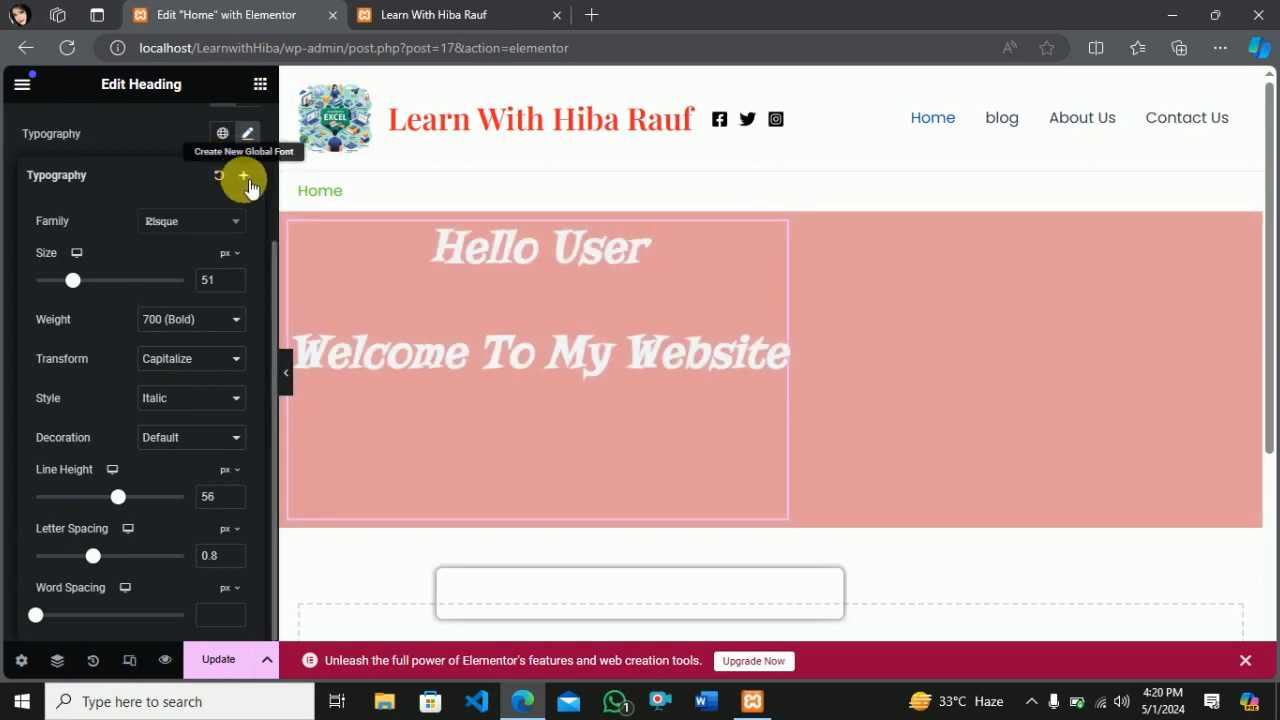
Save the heading's typography as a new global font named "typo1" and check it in the Global Fonts list
{"action": "left_click", "coordinate": [245, 180]}
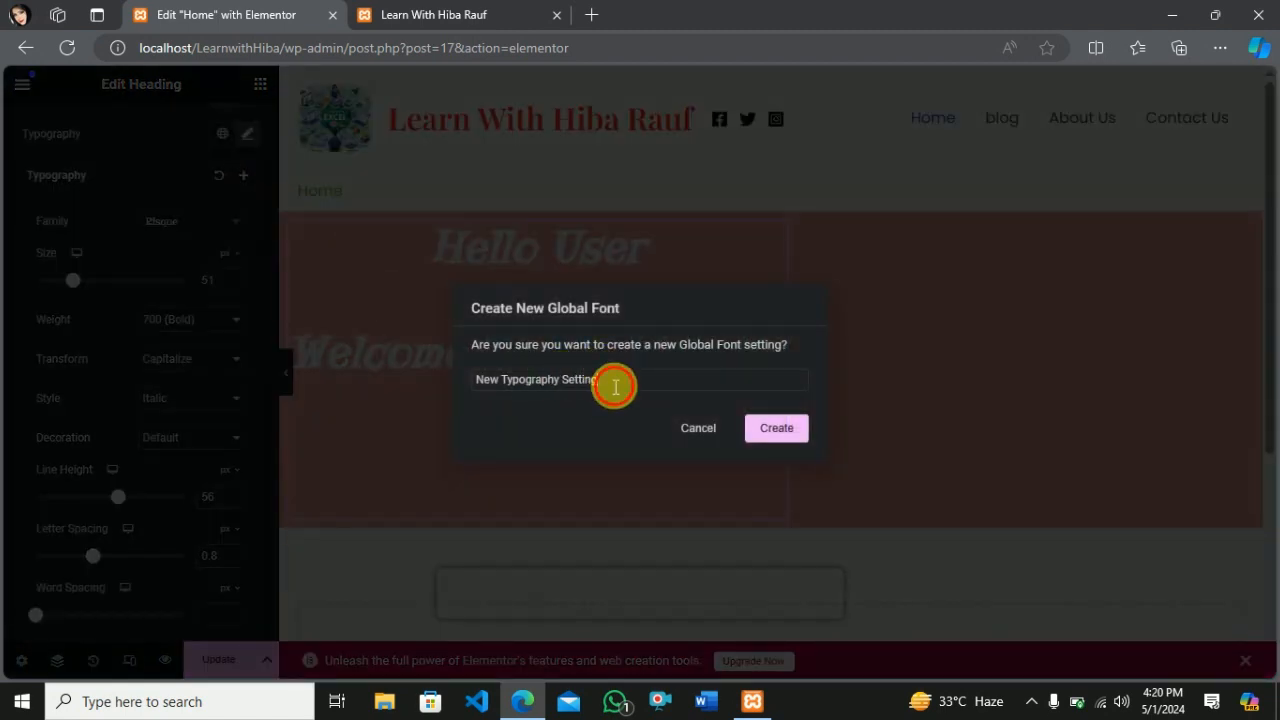
{"action": "left_click_drag", "start_coordinate": [615, 387], "coordinate": [443, 390]}
{"action": "key", "text": "BackSpace"}
{"action": "type", "text": "typo1"}
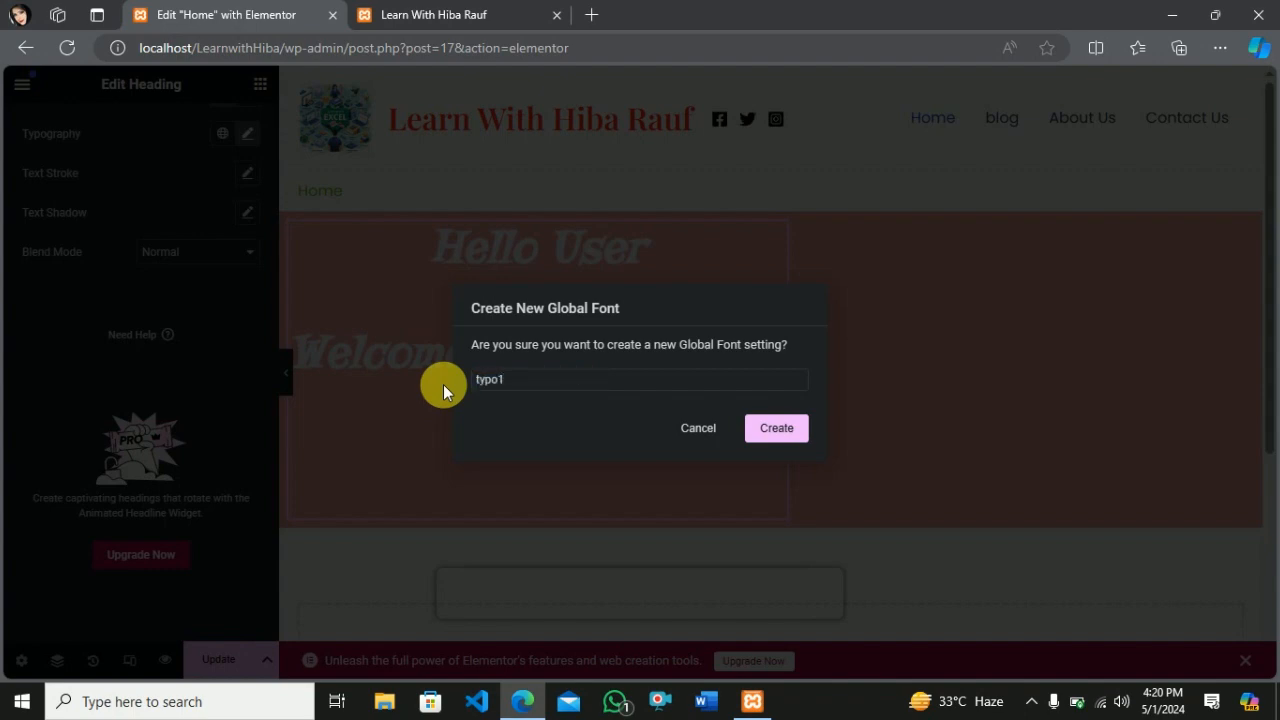
{"action": "left_click", "coordinate": [776, 428]}
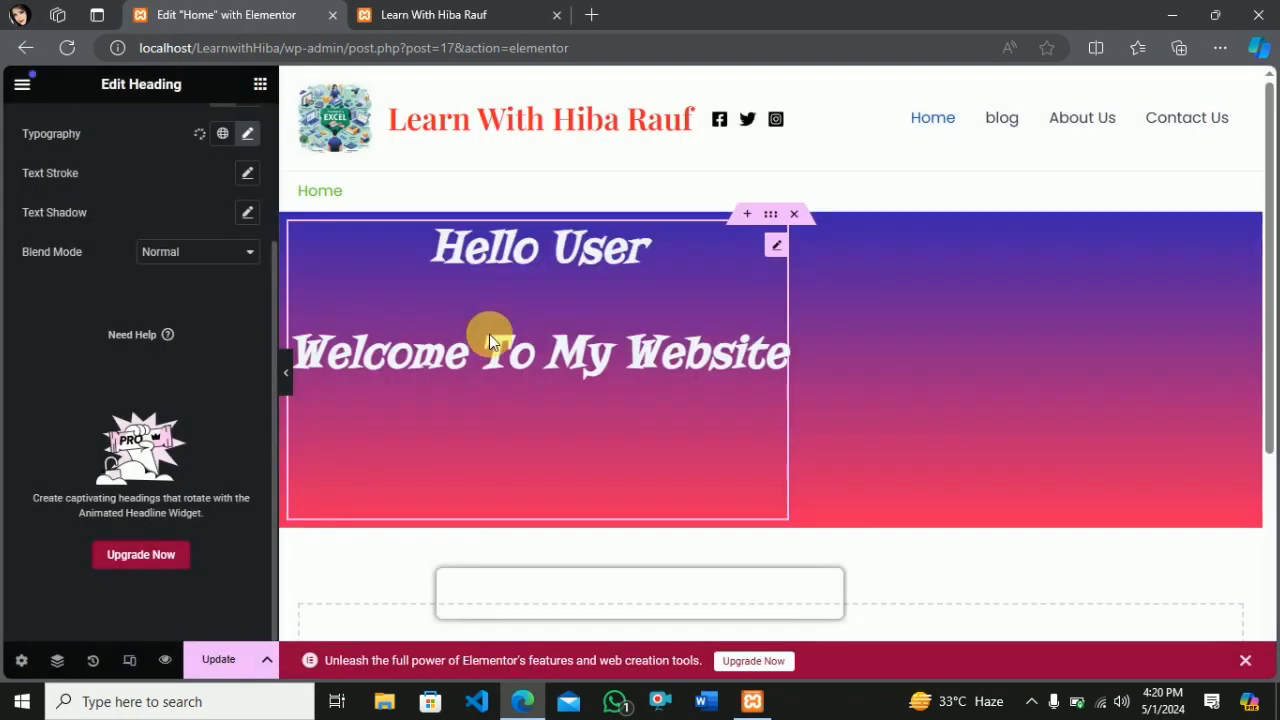
{"action": "scroll", "coordinate": [189, 139], "scroll_direction": "up", "scroll_amount": 1}
{"action": "left_click", "coordinate": [222, 178]}
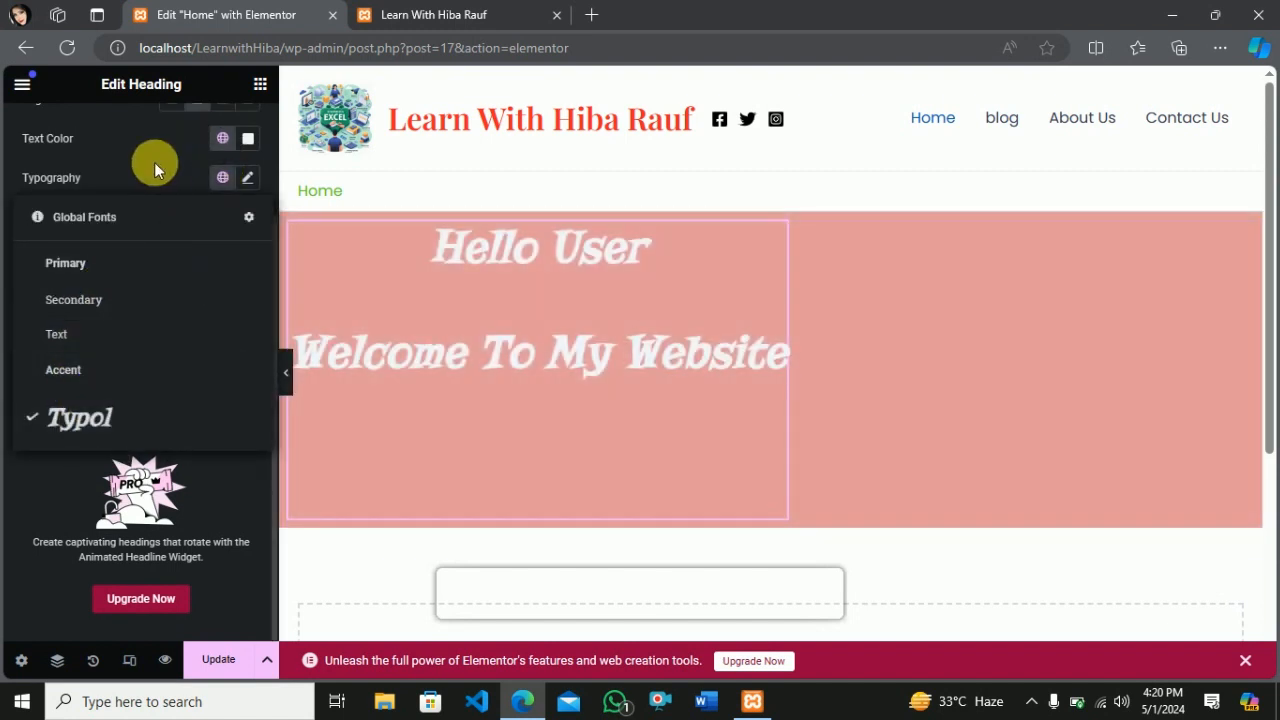
{"action": "left_click", "coordinate": [113, 158]}
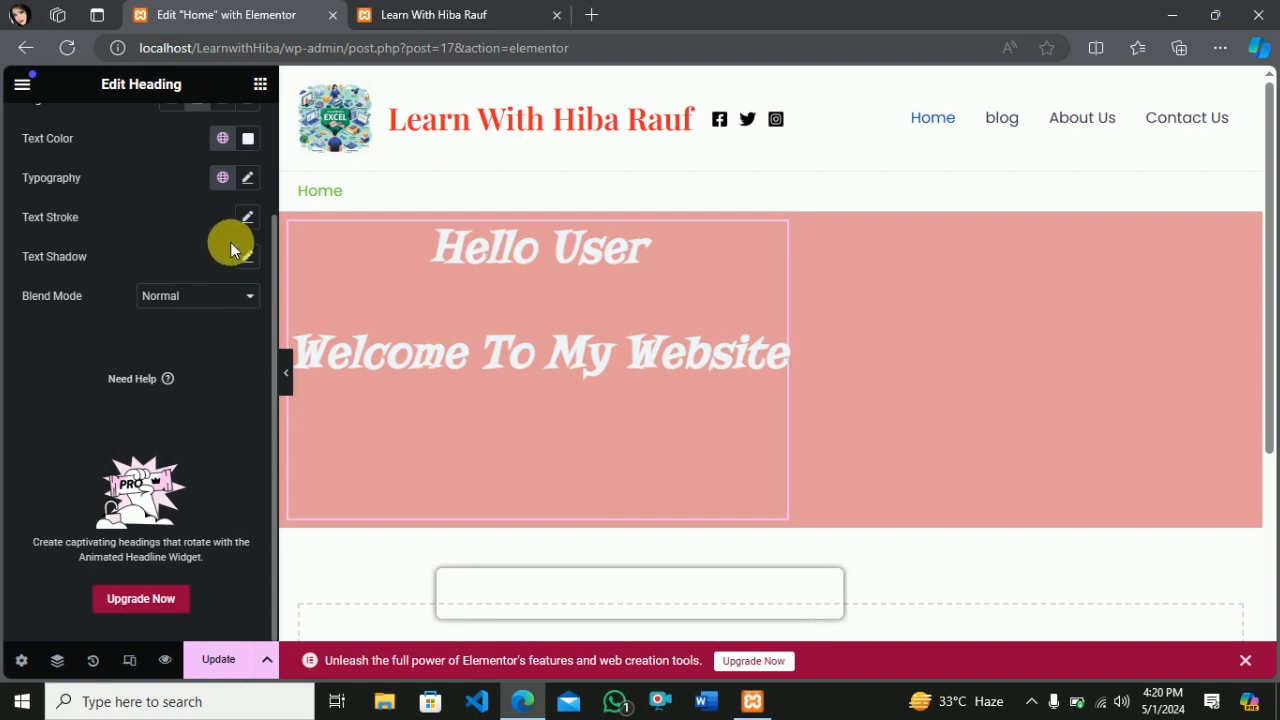
{"action": "scroll", "coordinate": [160, 250], "scroll_direction": "up", "scroll_amount": 2}
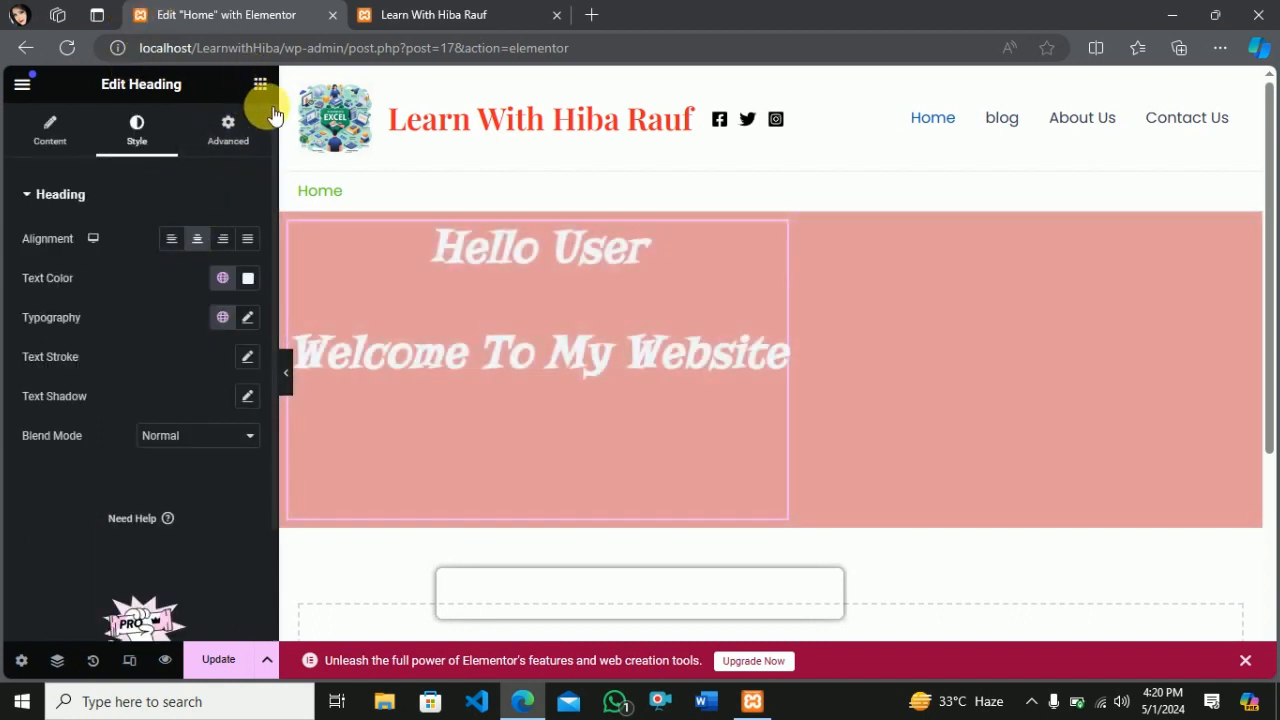
Add a nested container beside the welcome heading inside the pink container
{"action": "left_click", "coordinate": [260, 84]}
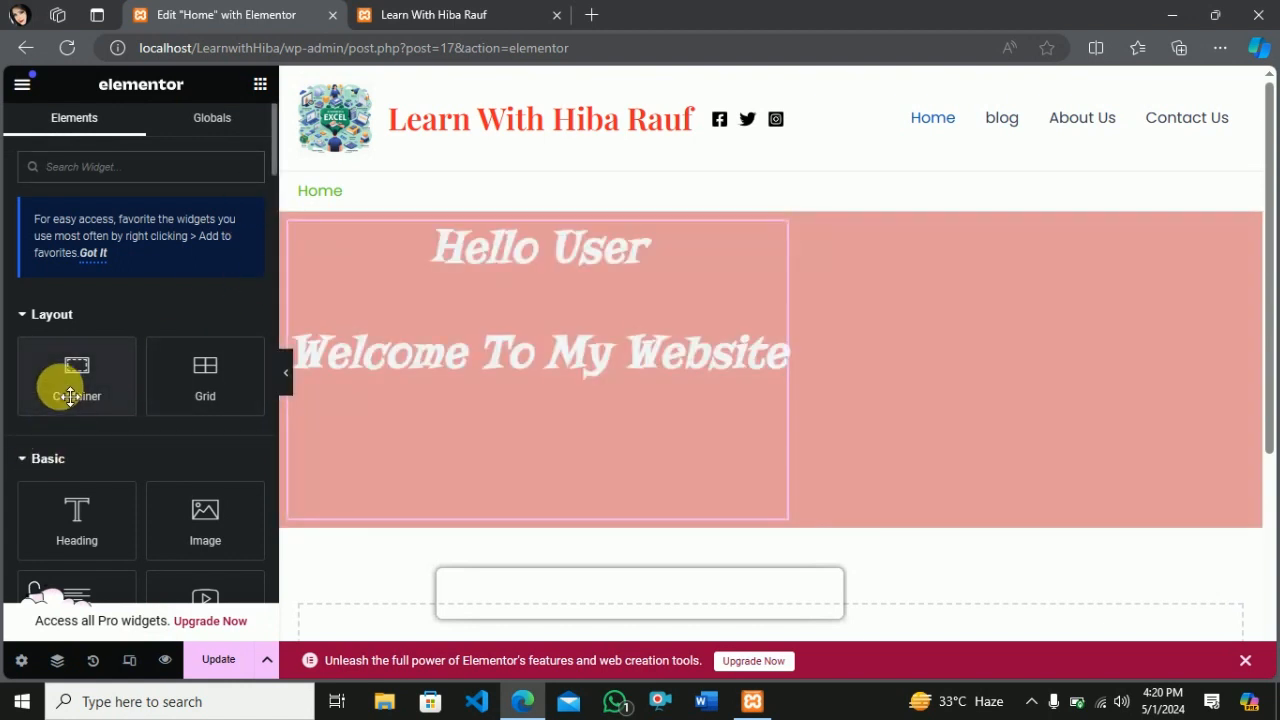
{"action": "left_click_drag", "start_coordinate": [57, 386], "coordinate": [34, 400]}
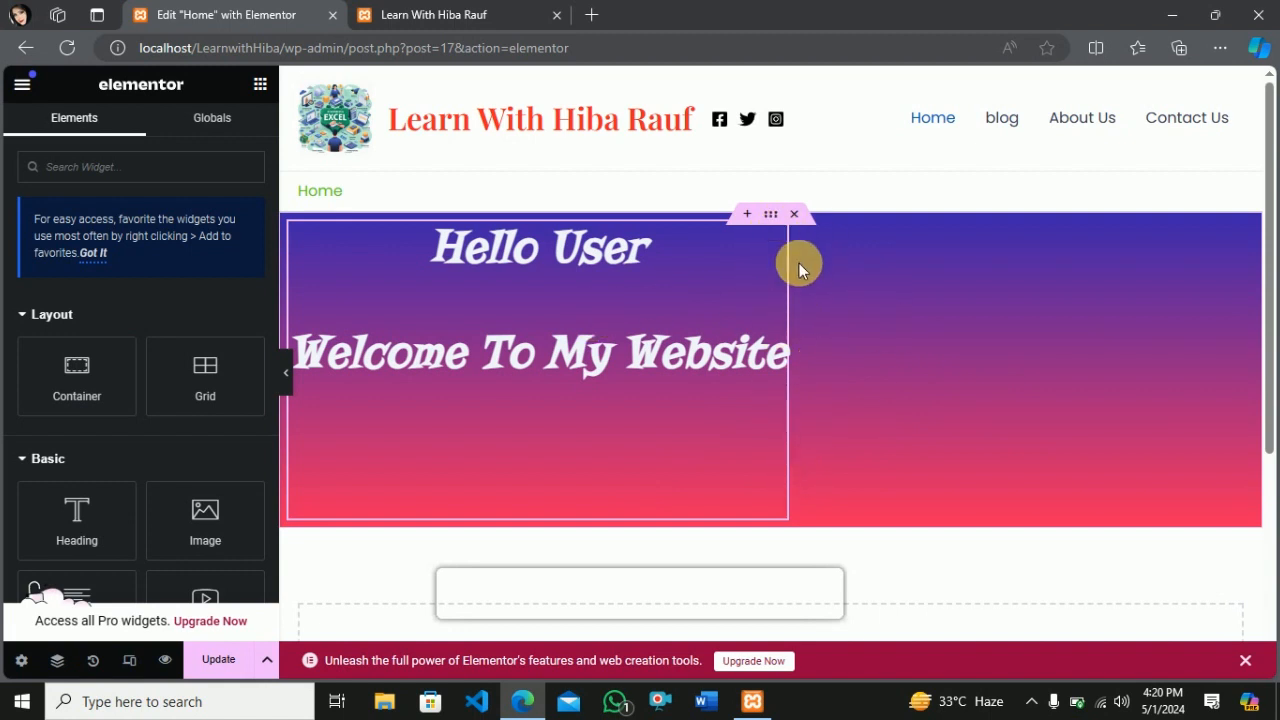
{"action": "left_click_drag", "start_coordinate": [66, 388], "coordinate": [786, 352]}
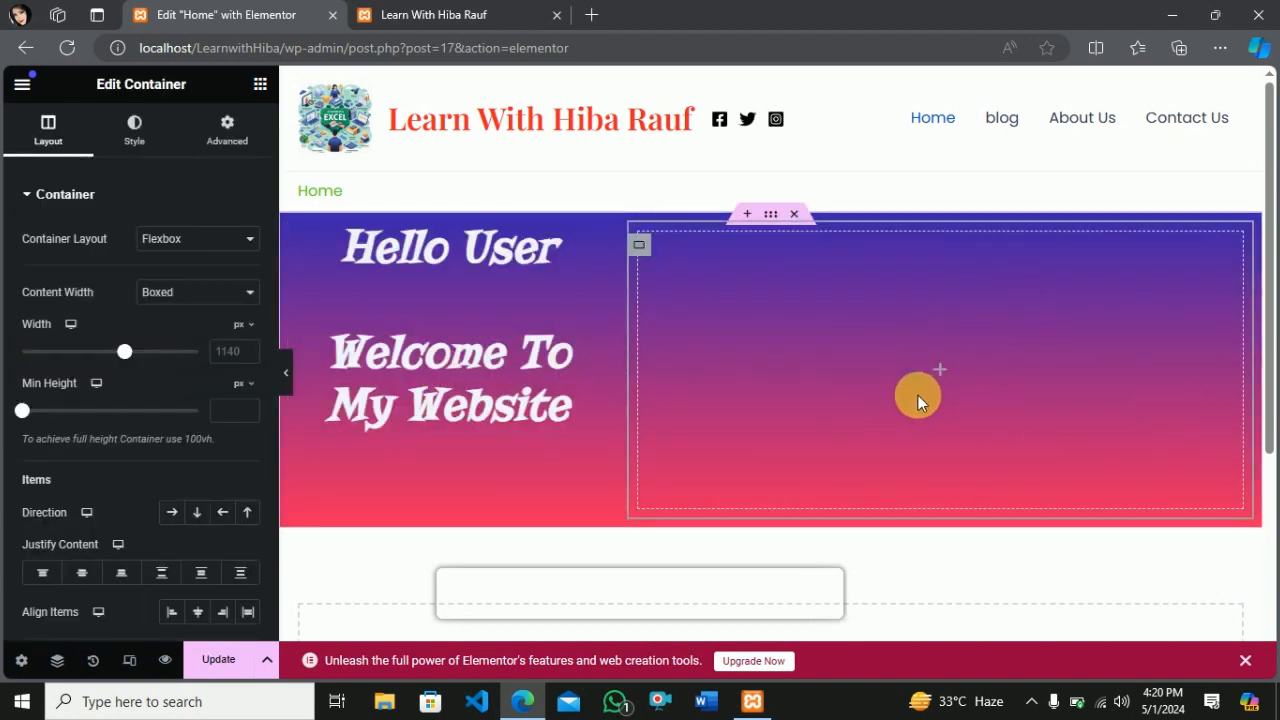
Add an Image widget to the new nested container and insert the orange "Is WordPress Outdated?" picture from the media library
{"action": "left_click", "coordinate": [946, 370]}
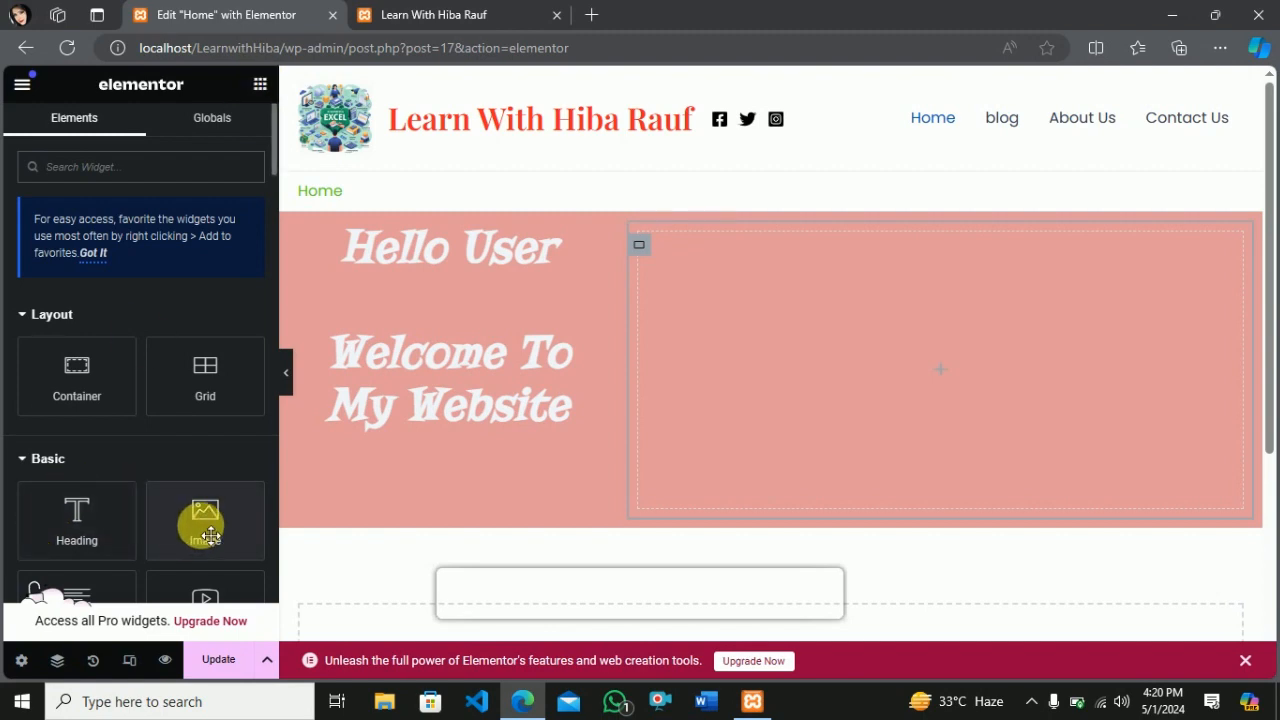
{"action": "left_click_drag", "start_coordinate": [229, 531], "coordinate": [1065, 370]}
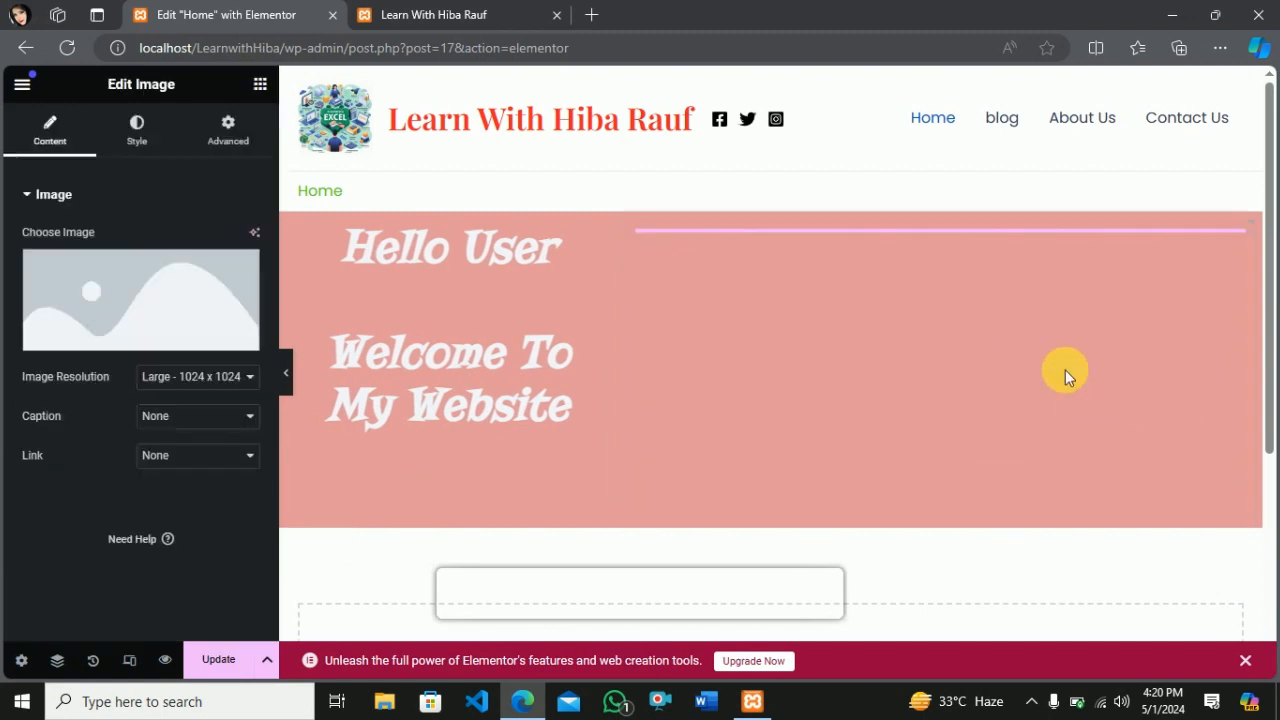
{"action": "scroll", "coordinate": [899, 404], "scroll_direction": "down", "scroll_amount": 5}
{"action": "scroll", "coordinate": [899, 404], "scroll_direction": "up", "scroll_amount": 5}
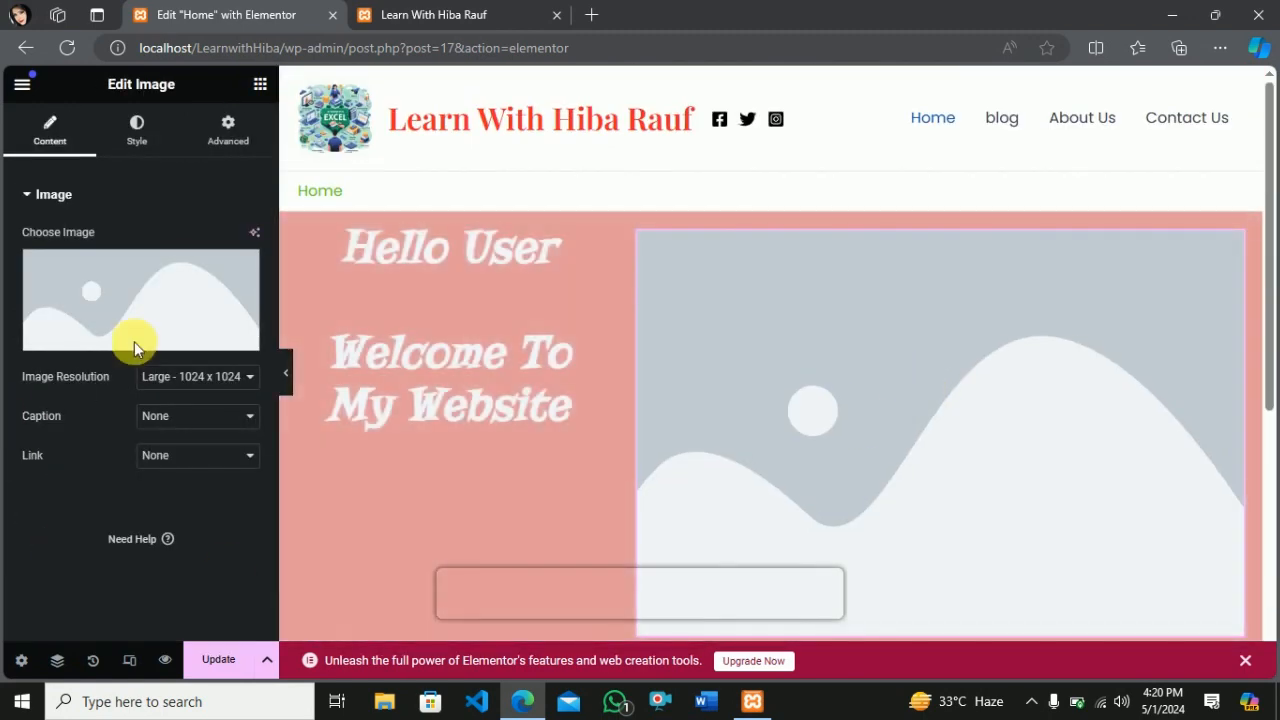
{"action": "left_click", "coordinate": [128, 335]}
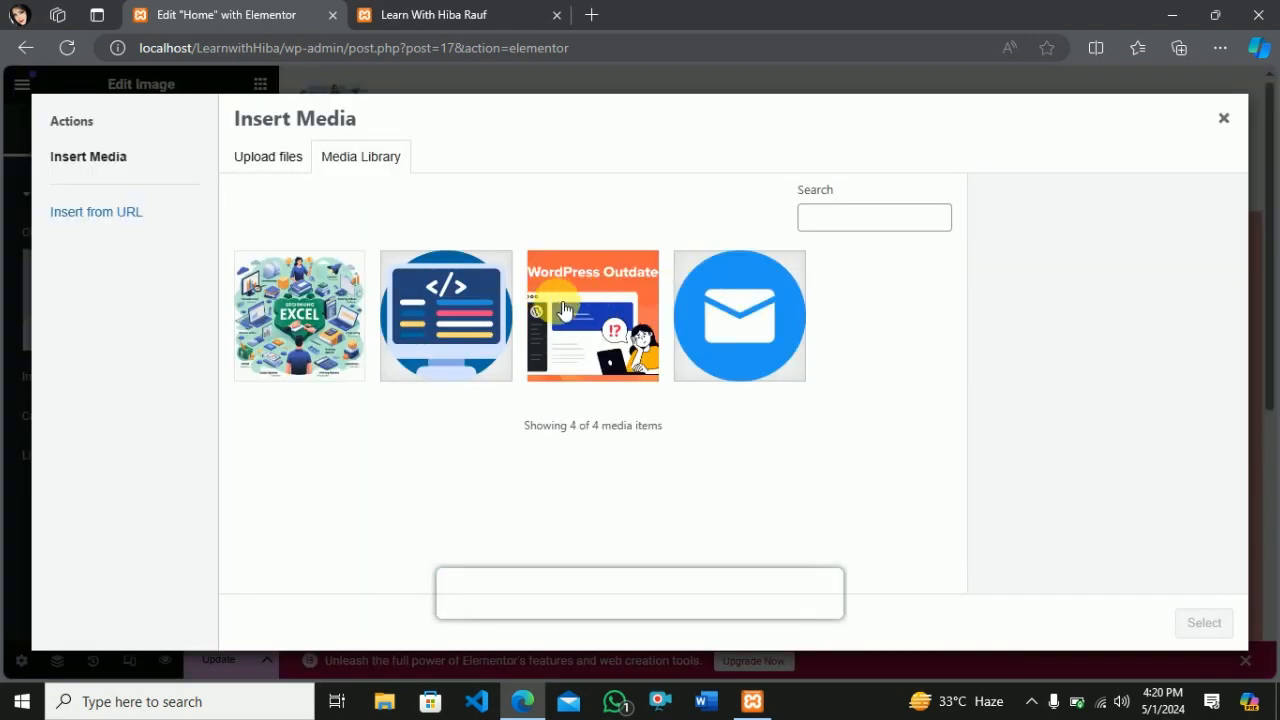
{"action": "left_click", "coordinate": [598, 312]}
{"action": "left_click", "coordinate": [1204, 622]}
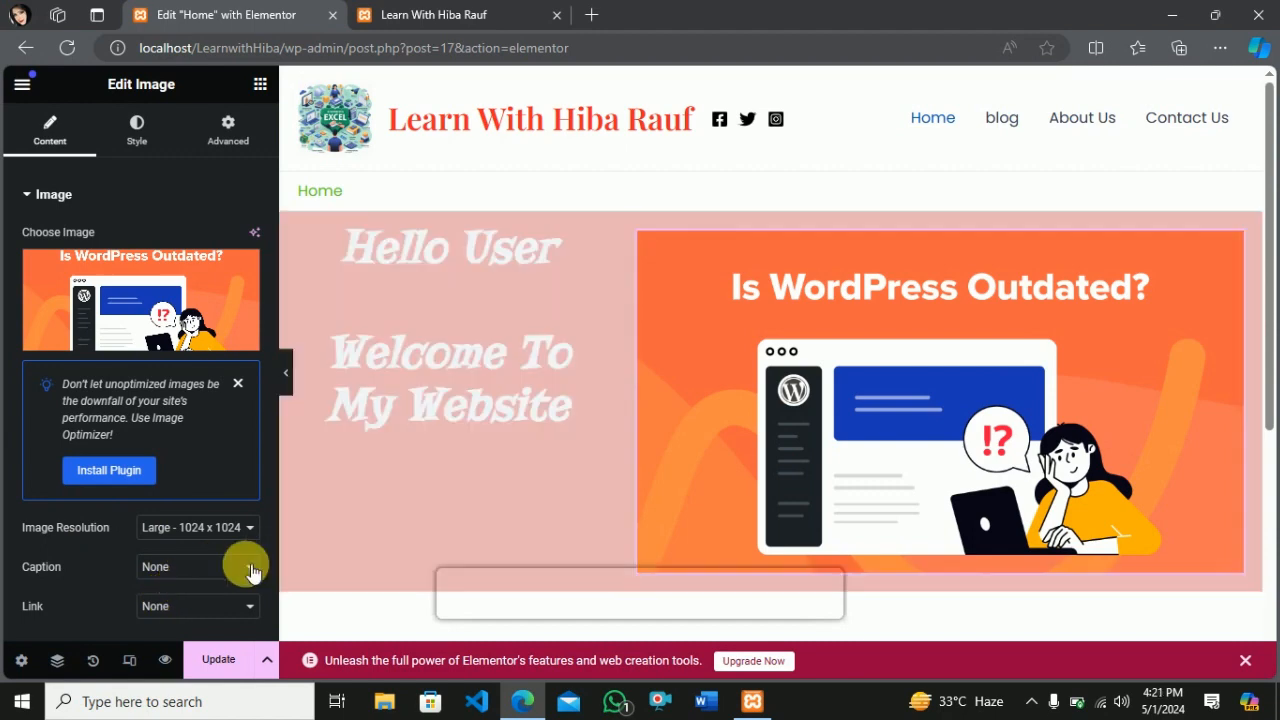
Set the image's width to 100 with px as the unit
{"action": "left_click", "coordinate": [137, 128]}
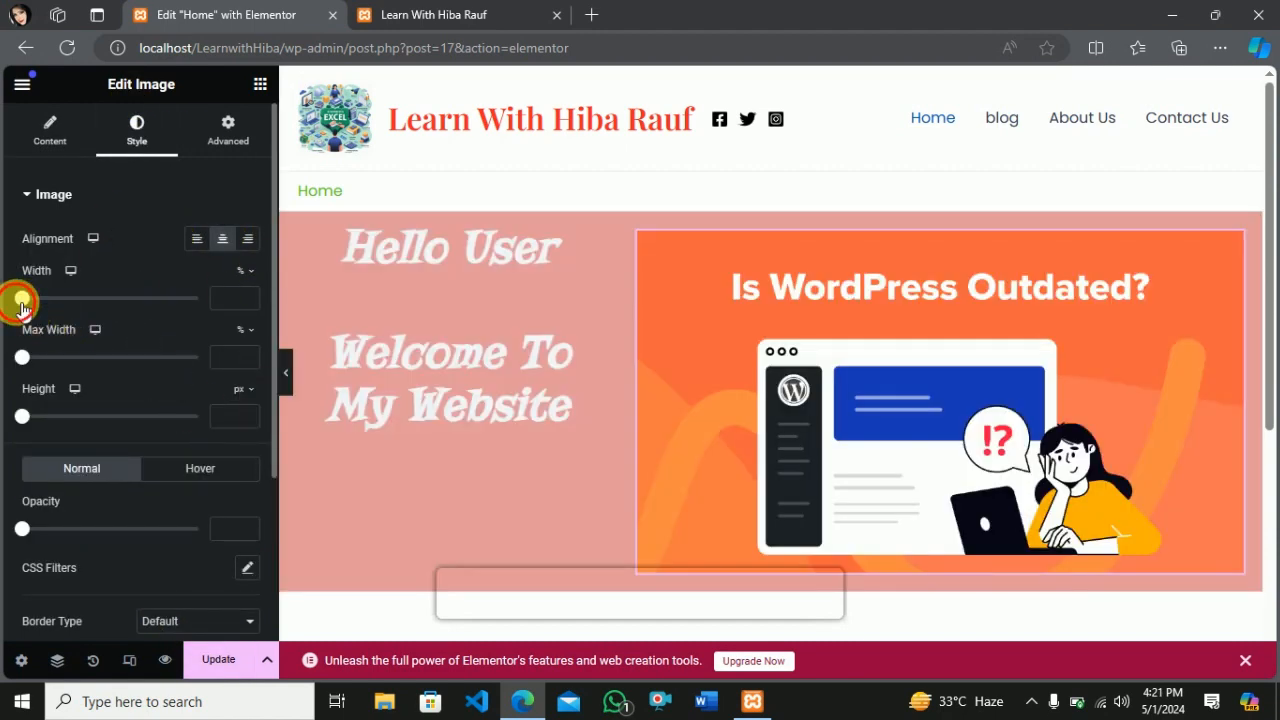
{"action": "mouse_move", "coordinate": [22, 300]}
{"action": "left_mouse_down"}
{"action": "mouse_move", "coordinate": [134, 306]}
{"action": "mouse_move", "coordinate": [18, 322]}
{"action": "mouse_move", "coordinate": [22, 296]}
{"action": "left_mouse_up"}
{"action": "left_click_drag", "start_coordinate": [124, 315], "coordinate": [246, 280]}
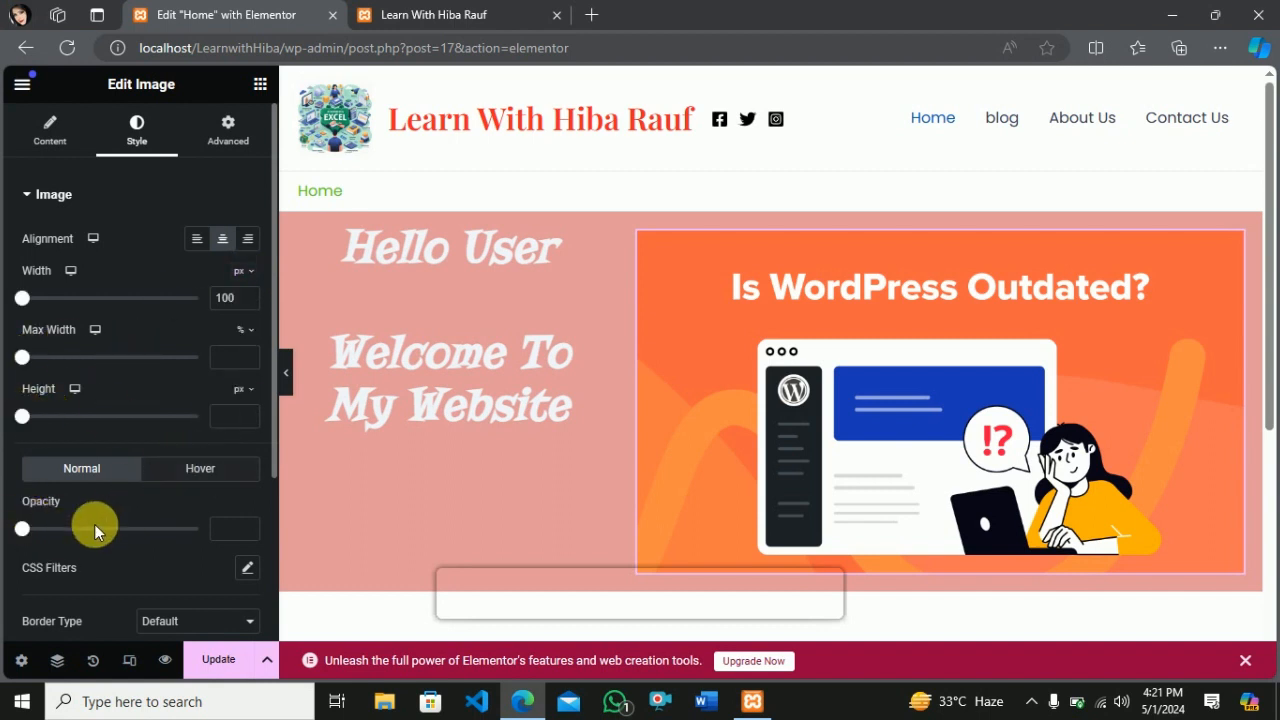
Give the "Is WordPress Outdated?" image a Double border
{"action": "scroll", "coordinate": [60, 512], "scroll_direction": "down", "scroll_amount": 2}
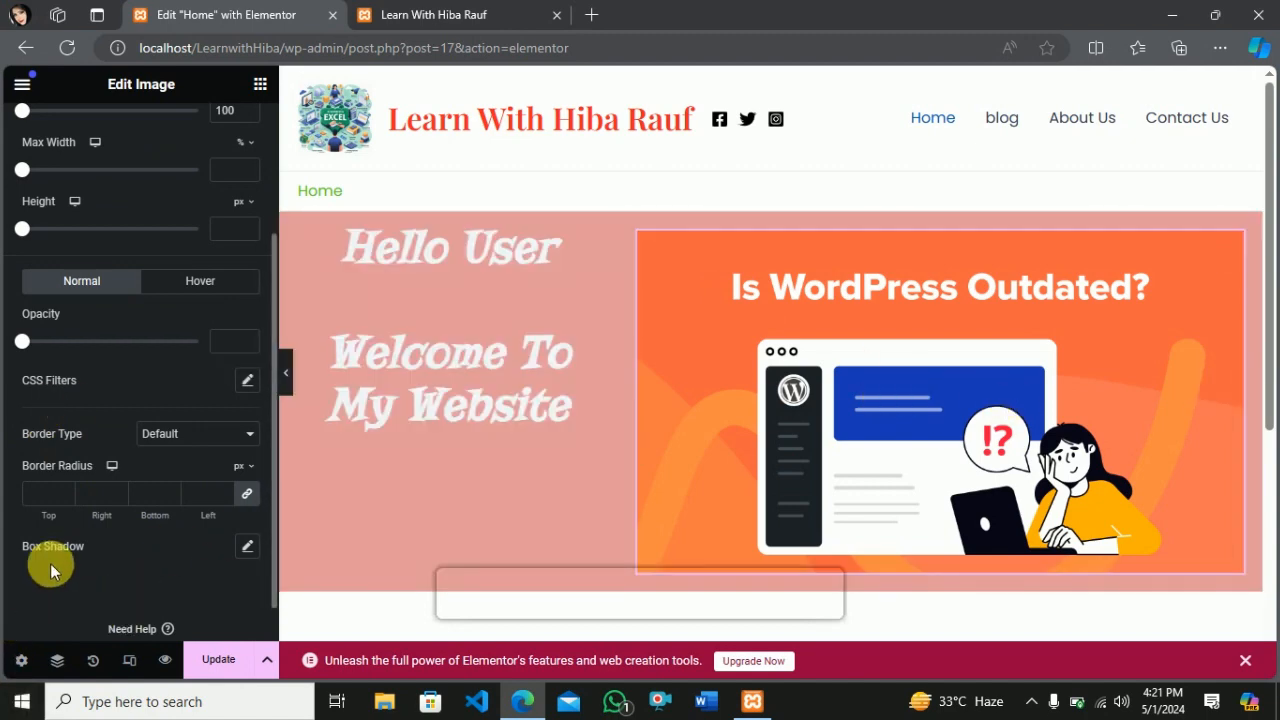
{"action": "scroll", "coordinate": [177, 480], "scroll_direction": "up", "scroll_amount": 2}
{"action": "scroll", "coordinate": [109, 601], "scroll_direction": "down", "scroll_amount": 3}
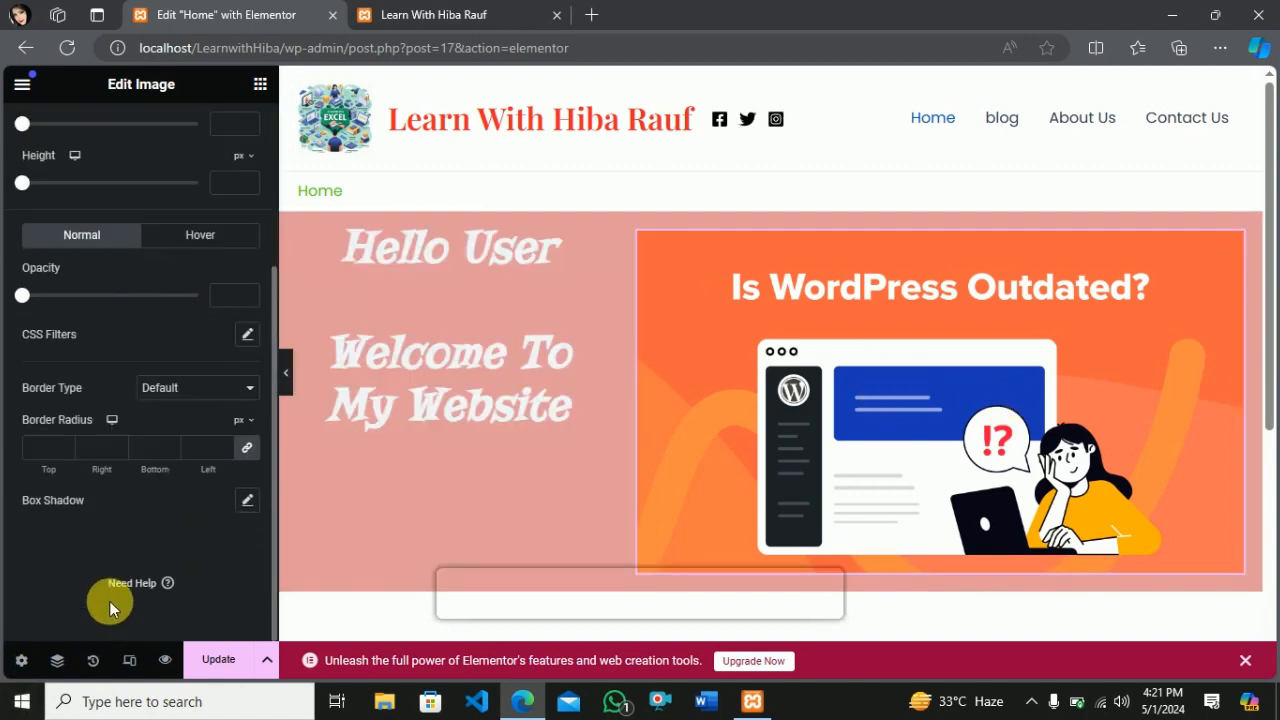
{"action": "left_click", "coordinate": [249, 386]}
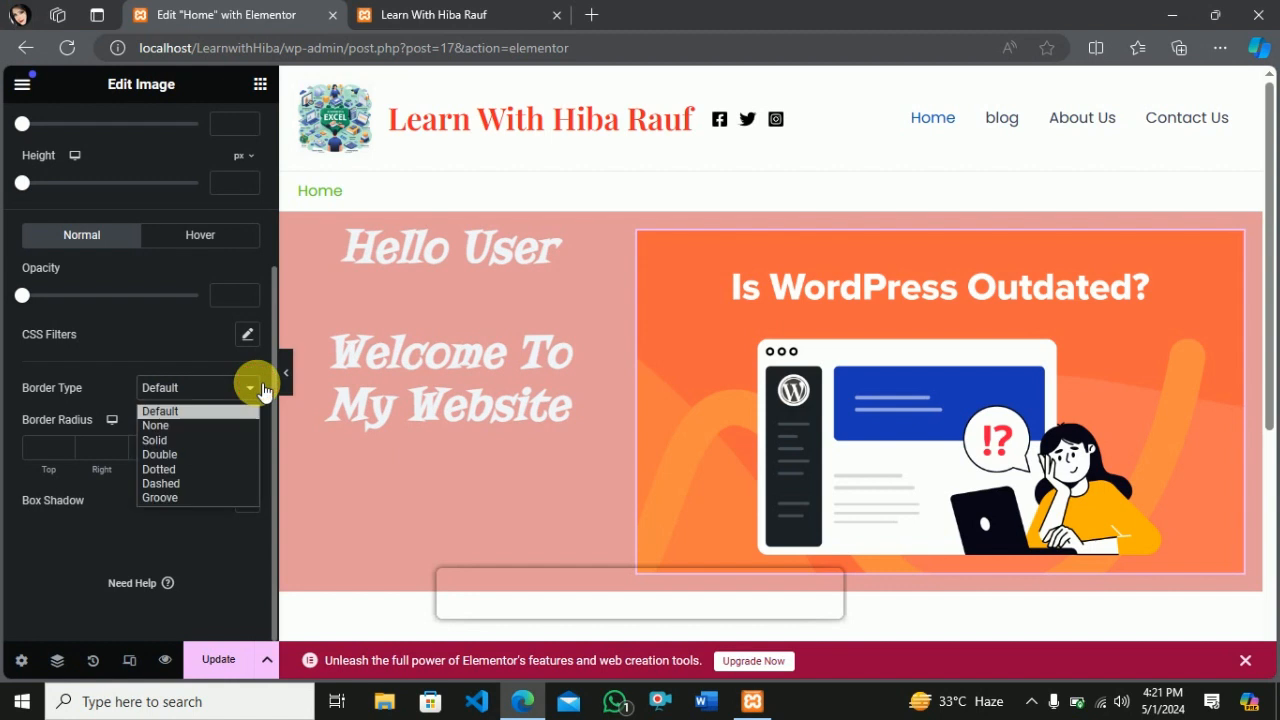
{"action": "left_click", "coordinate": [167, 455]}
Set the image's border width to 19 px on all four sides
{"action": "left_click", "coordinate": [60, 447]}
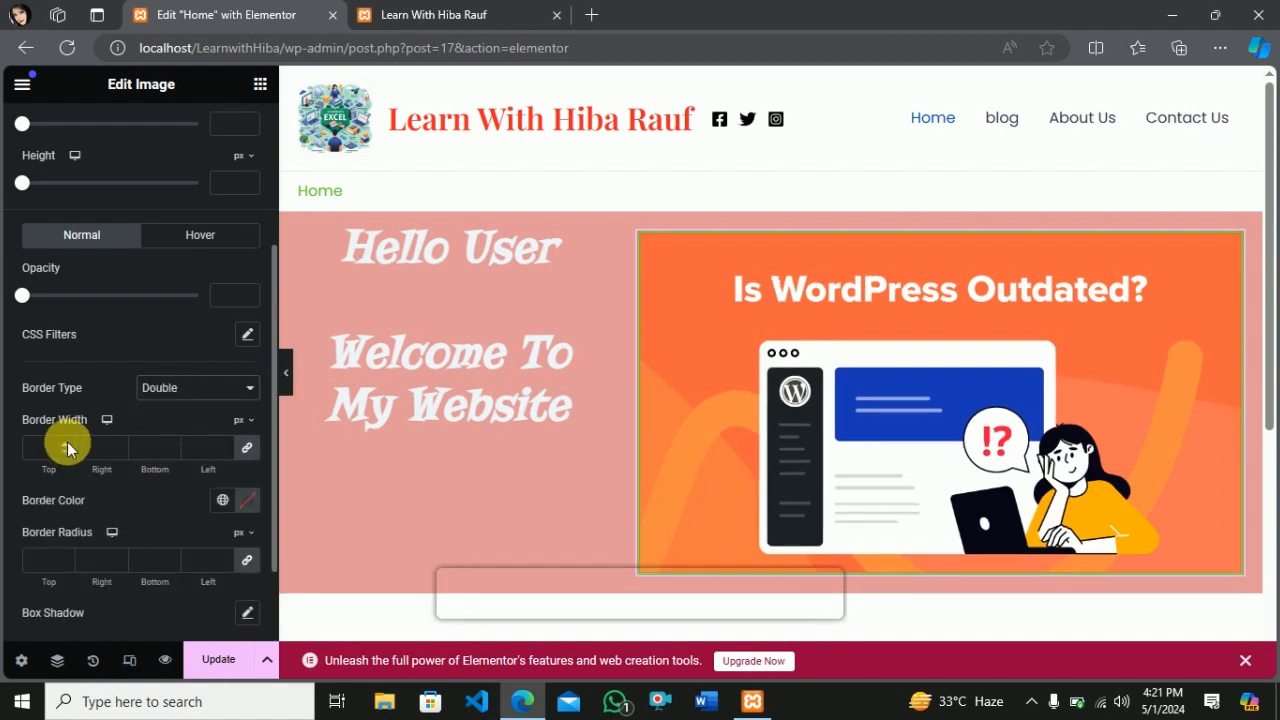
{"action": "type", "text": "6"}
{"action": "key", "text": "Up"}
{"action": "key", "text": "Up"}
{"action": "key", "text": "Up"}
{"action": "key", "text": "Up"}
{"action": "key", "text": "Up"}
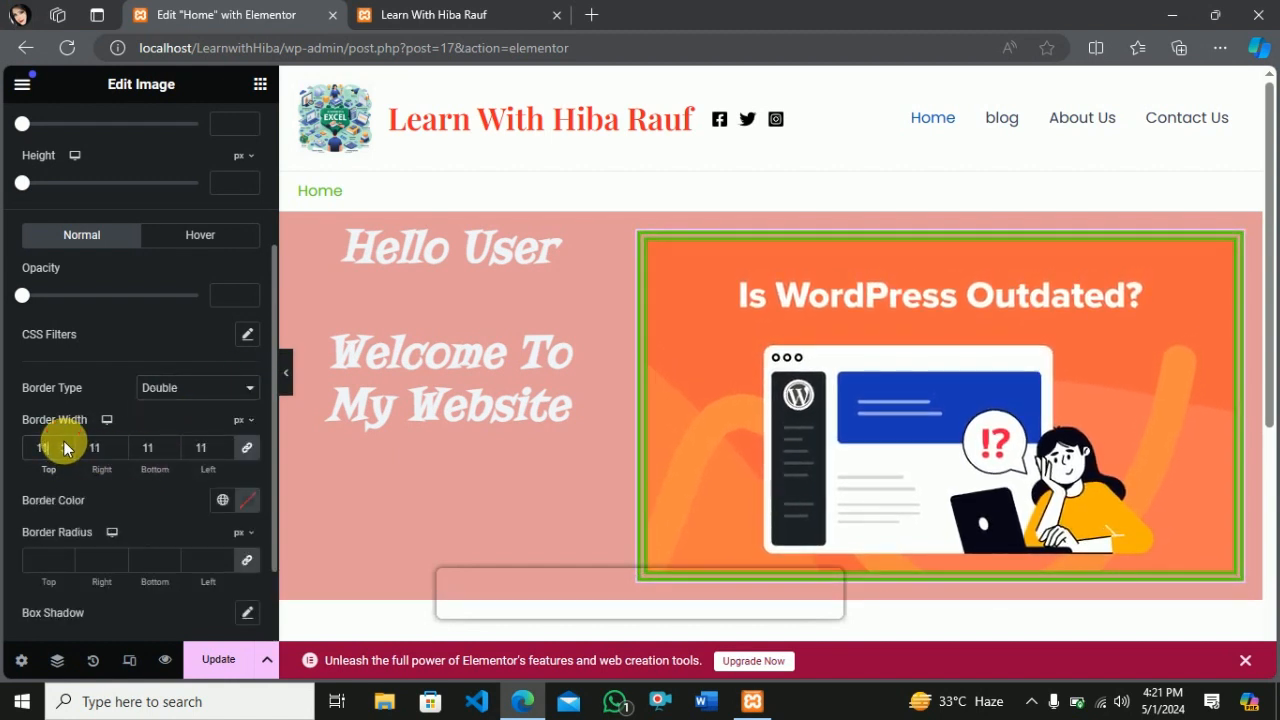
{"action": "key", "text": "Up"}
{"action": "key", "text": "Up"}
{"action": "key", "text": "Up"}
{"action": "key", "text": "Up"}
{"action": "key", "text": "Up"}
{"action": "key", "text": "Up"}
{"action": "key", "text": "Up"}
{"action": "key", "text": "Up"}
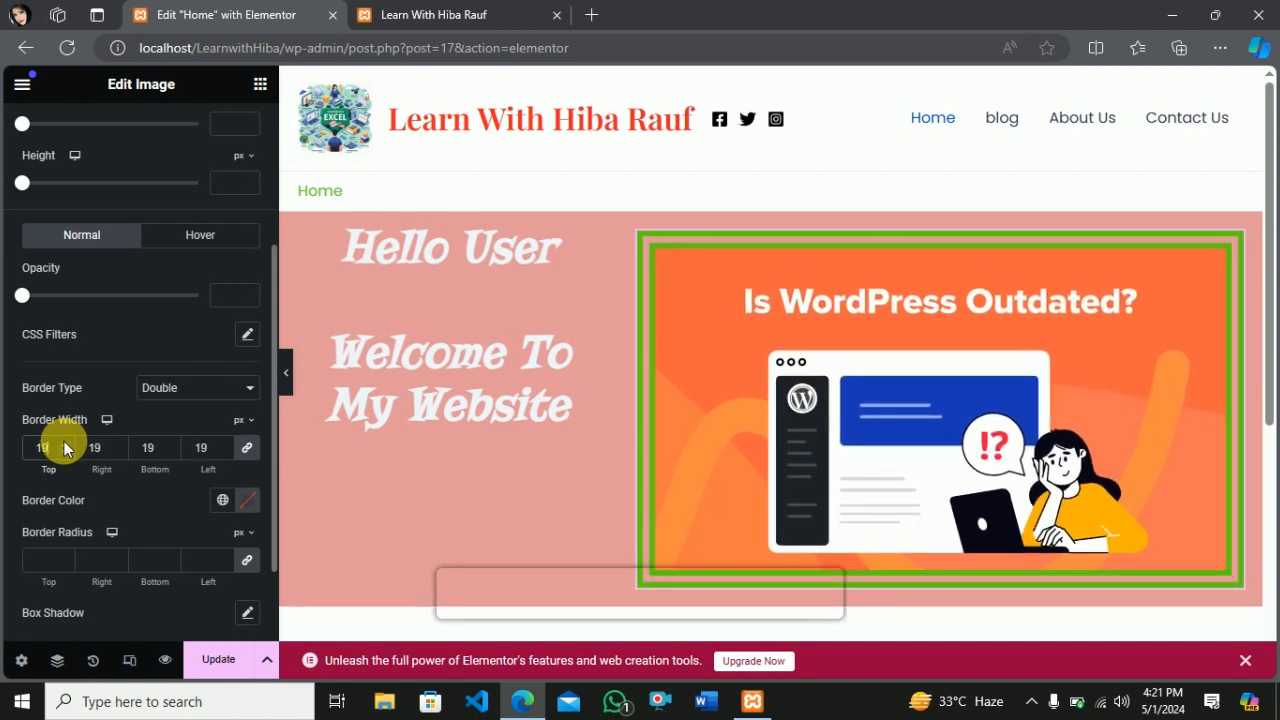
Apply the global Primary color to the image border and set the border radius to 50 px on all corners
{"action": "left_click", "coordinate": [222, 500]}
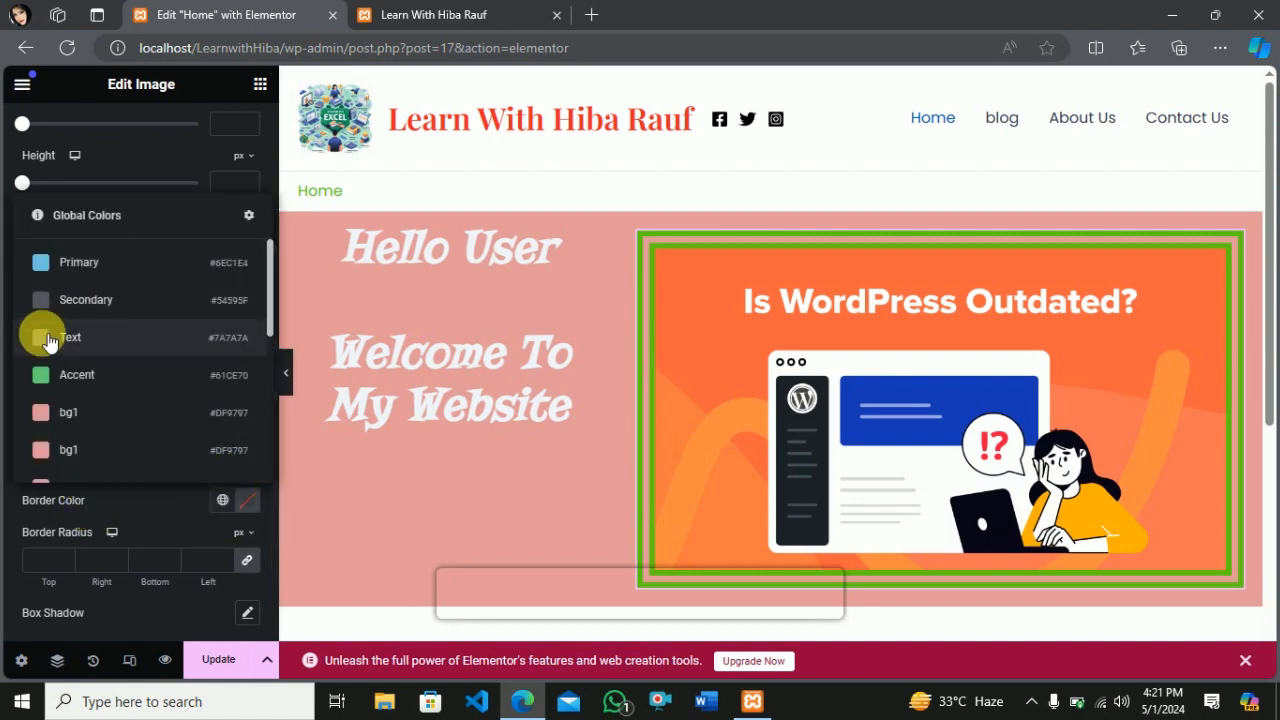
{"action": "left_click", "coordinate": [77, 265]}
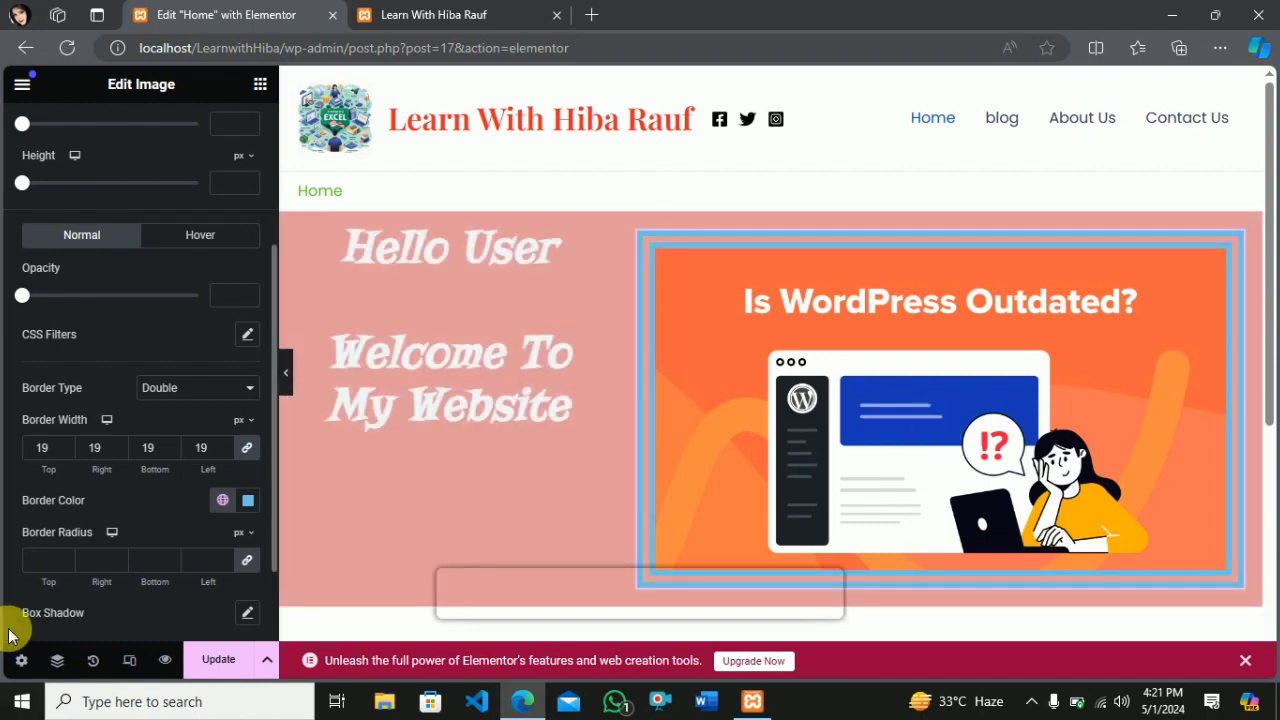
{"action": "scroll", "coordinate": [120, 446], "scroll_direction": "down", "scroll_amount": 2}
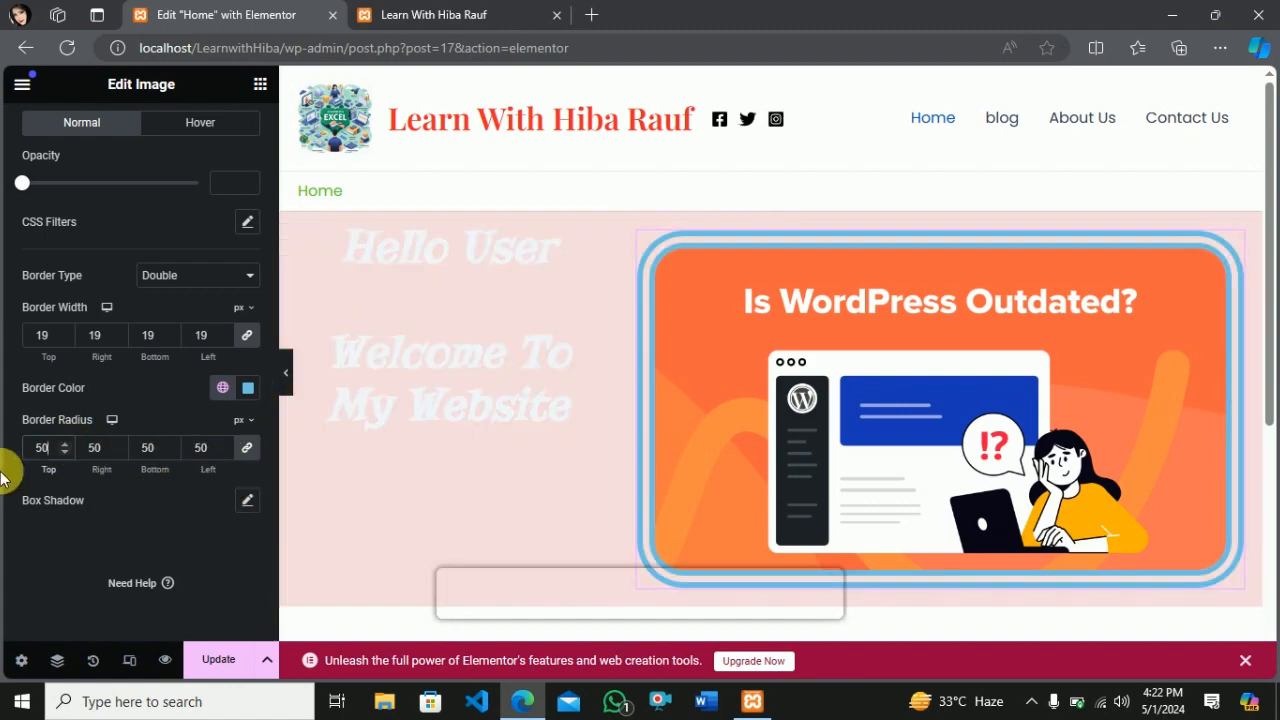
Add a new Flexbox container with two equal columns below the pink container
{"action": "scroll", "coordinate": [187, 338], "scroll_direction": "up", "scroll_amount": 3}
{"action": "scroll", "coordinate": [694, 500], "scroll_direction": "down", "scroll_amount": 4}
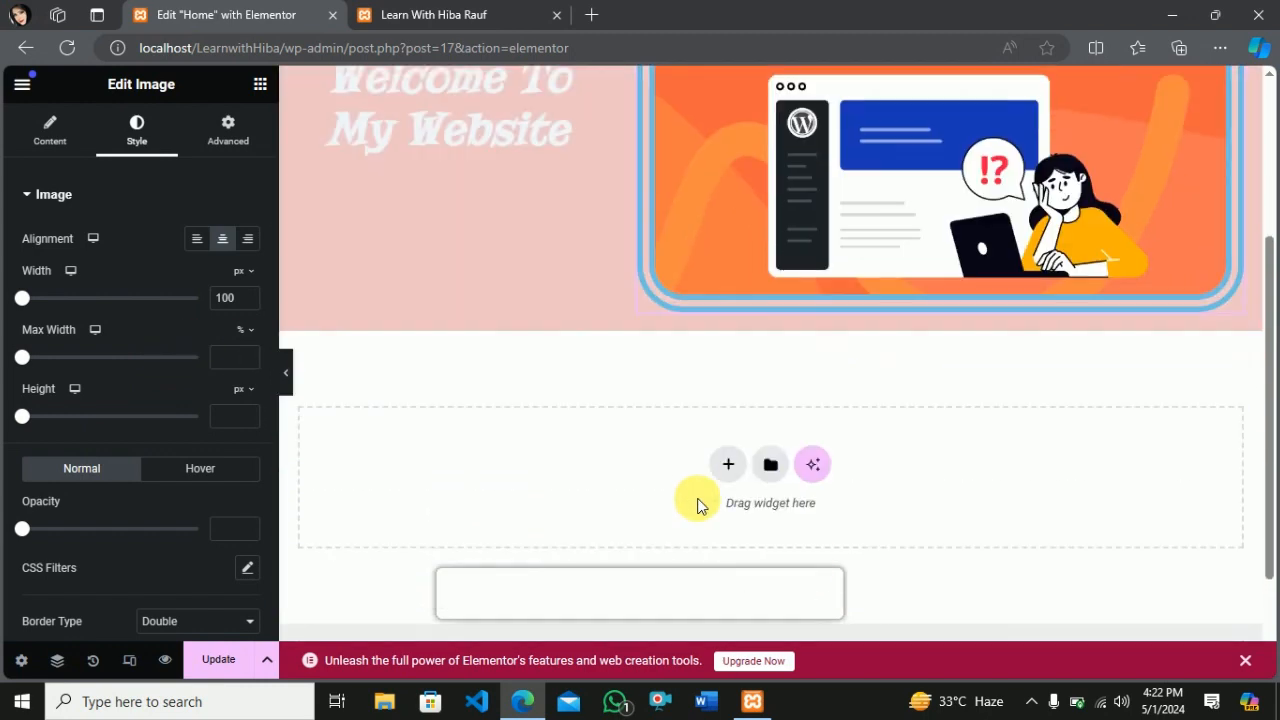
{"action": "left_click", "coordinate": [727, 373]}
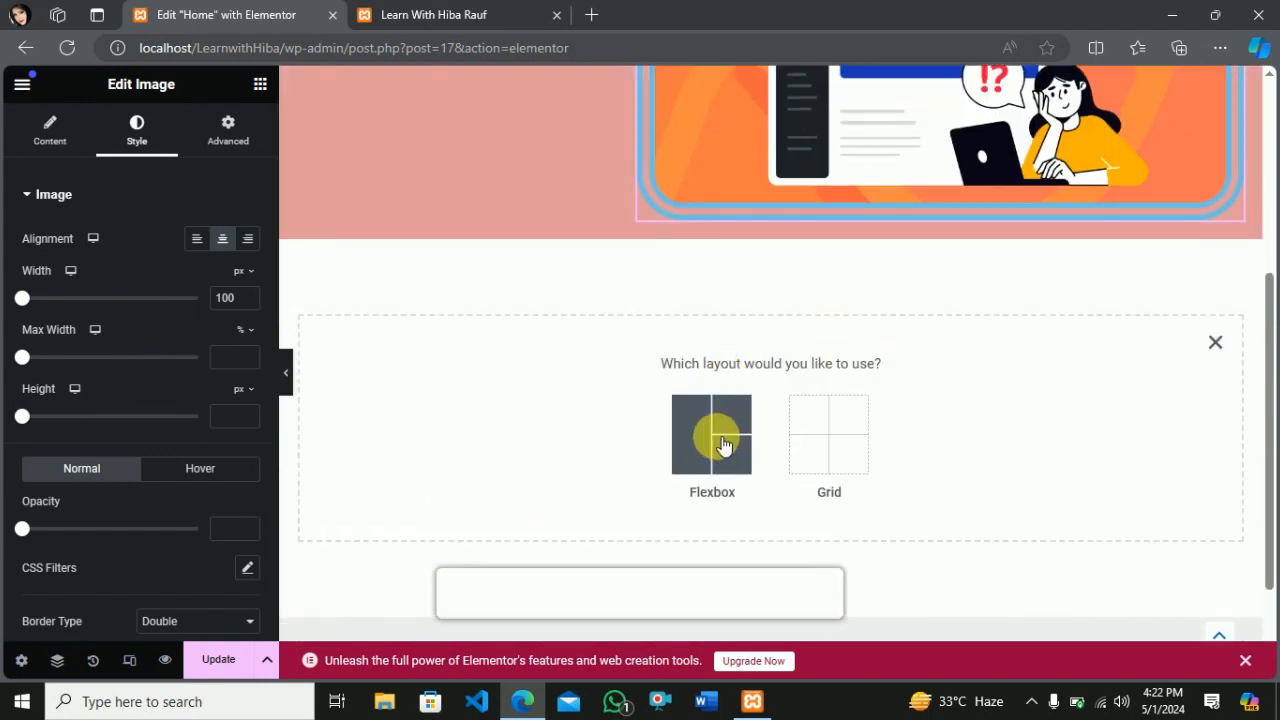
{"action": "left_click", "coordinate": [724, 445]}
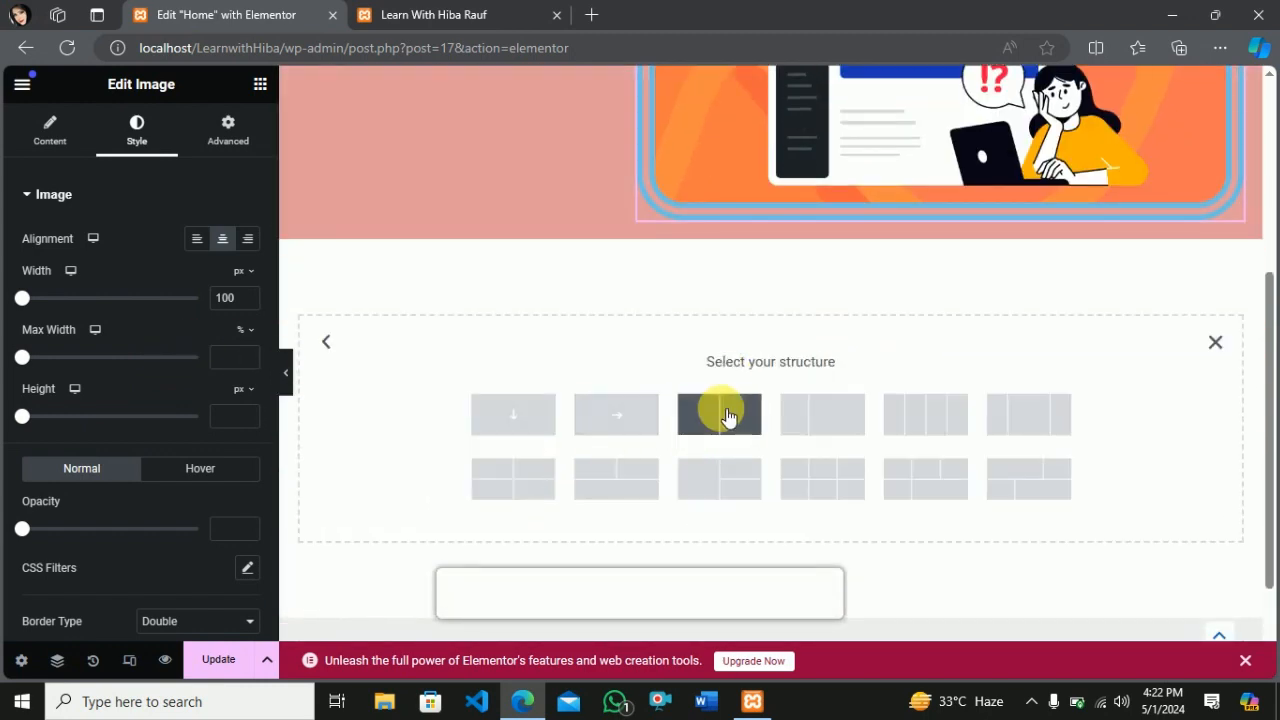
{"action": "left_click", "coordinate": [727, 416]}
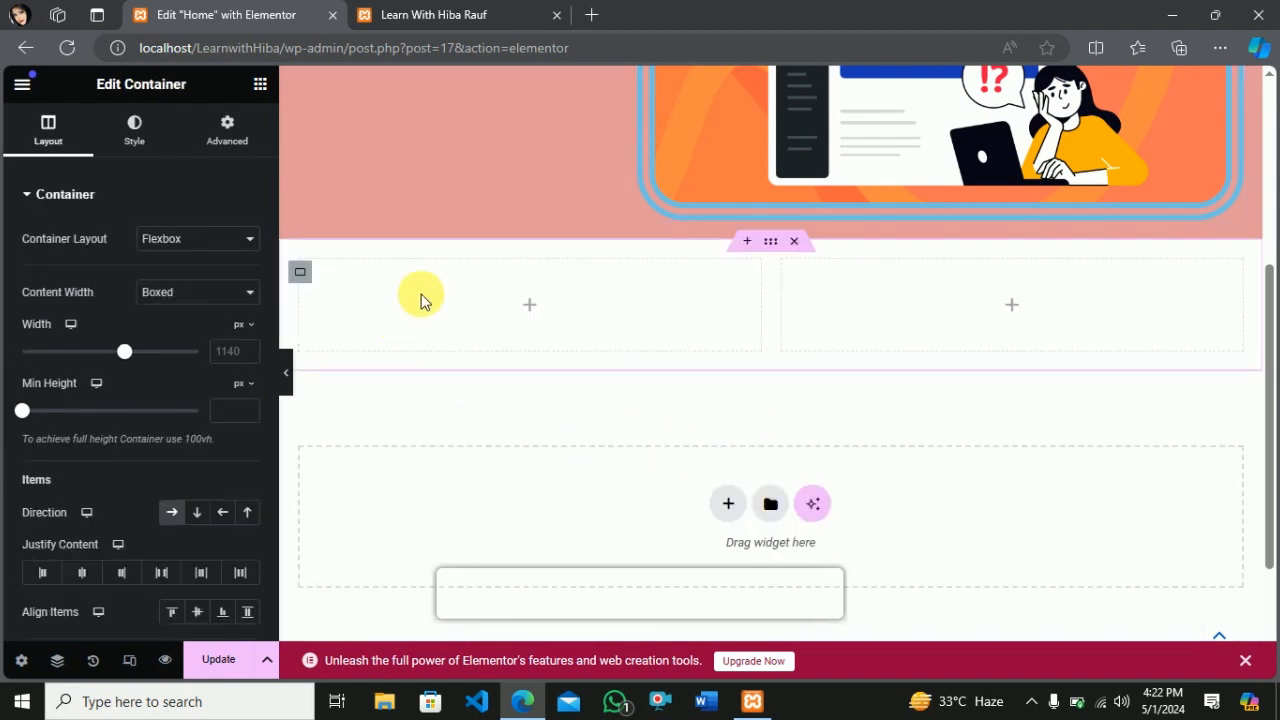
{"action": "left_click", "coordinate": [529, 306]}
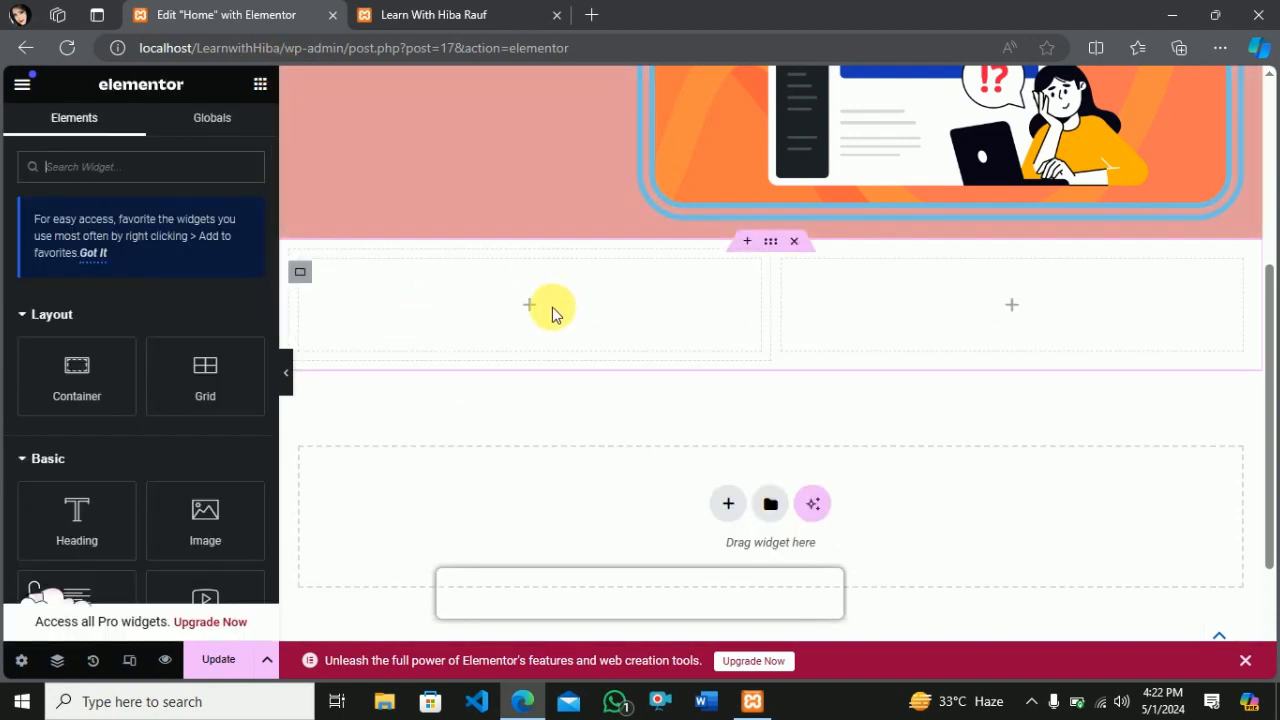
Give the new two-column container a Classic background in the global Secondary color
{"action": "left_click", "coordinate": [776, 249]}
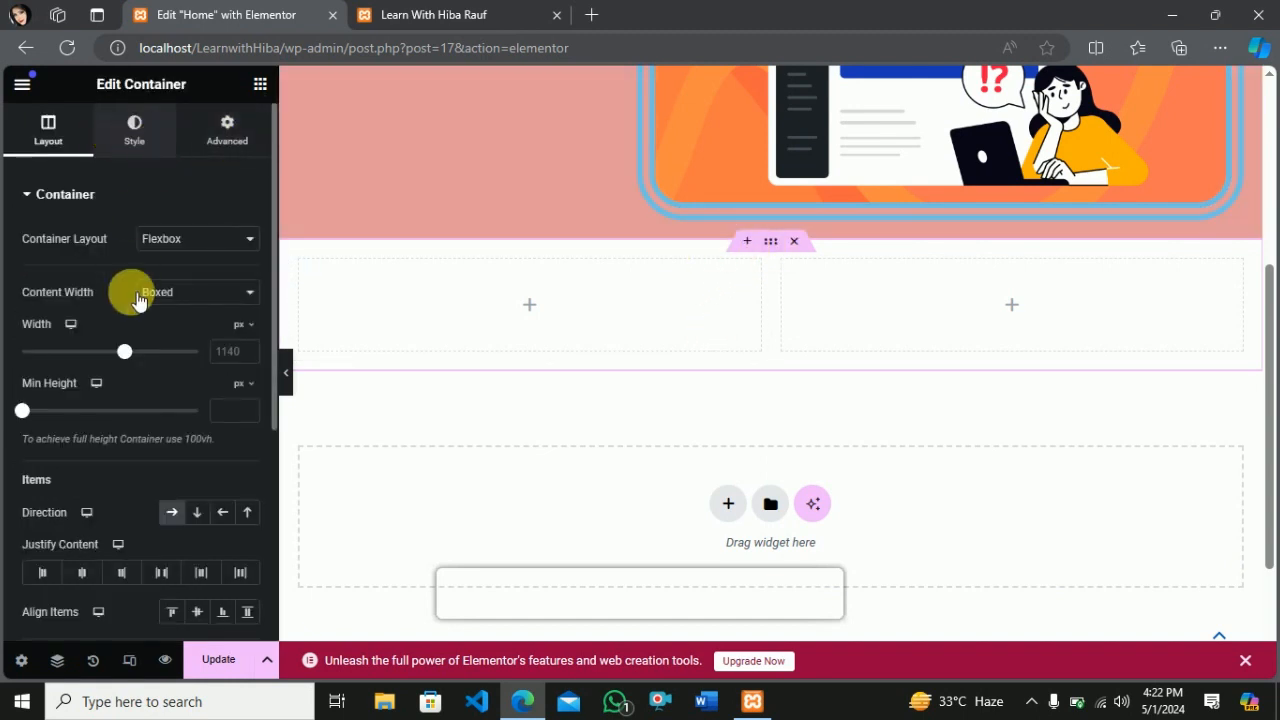
{"action": "left_click", "coordinate": [134, 131]}
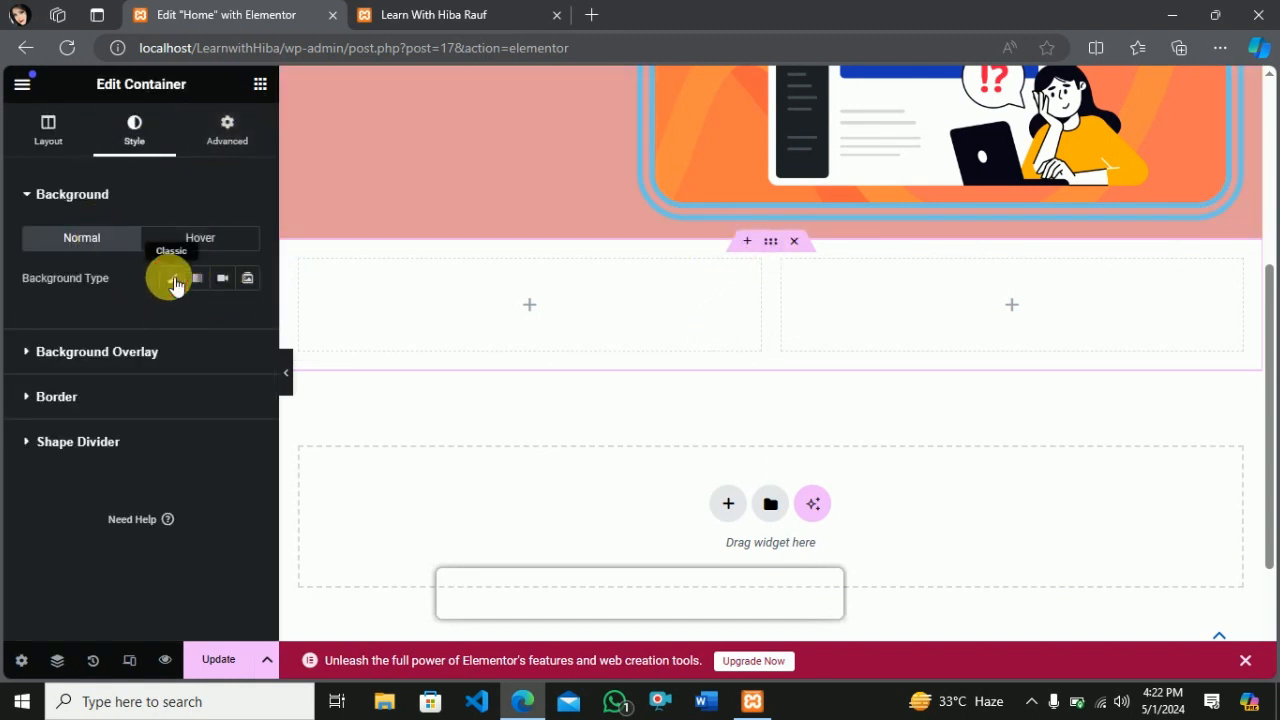
{"action": "left_click", "coordinate": [174, 284]}
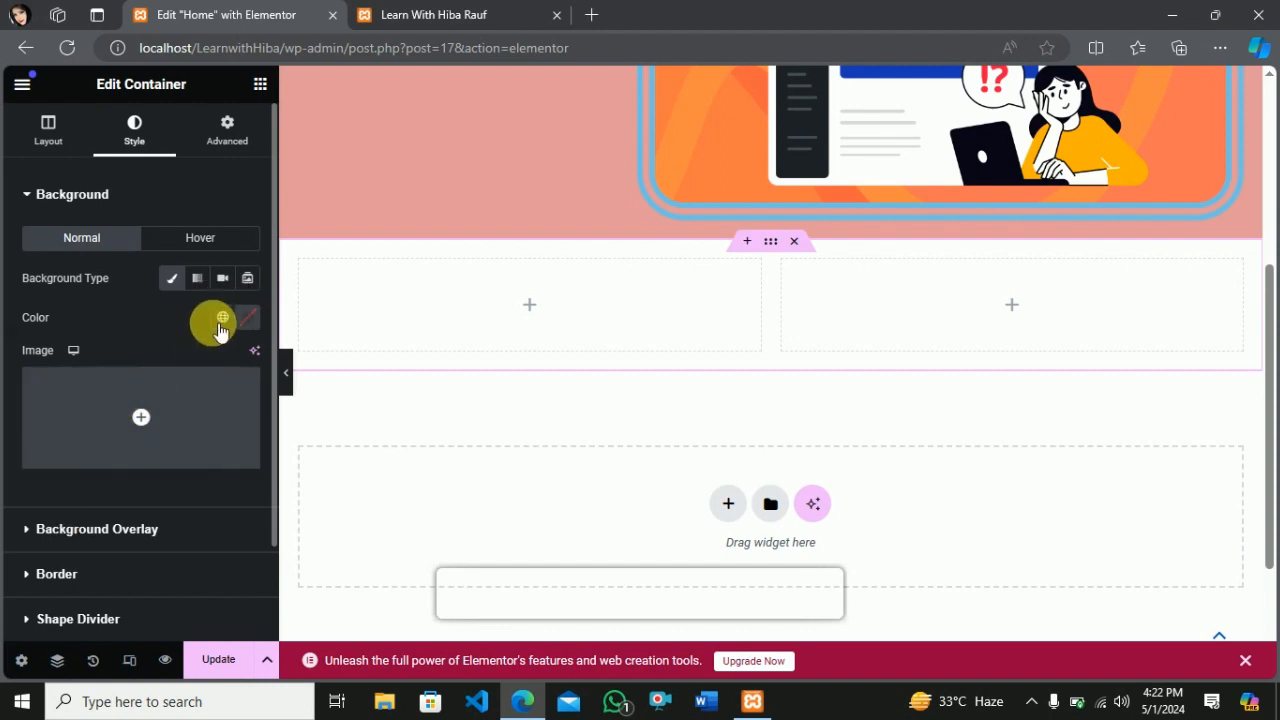
{"action": "left_click", "coordinate": [222, 317]}
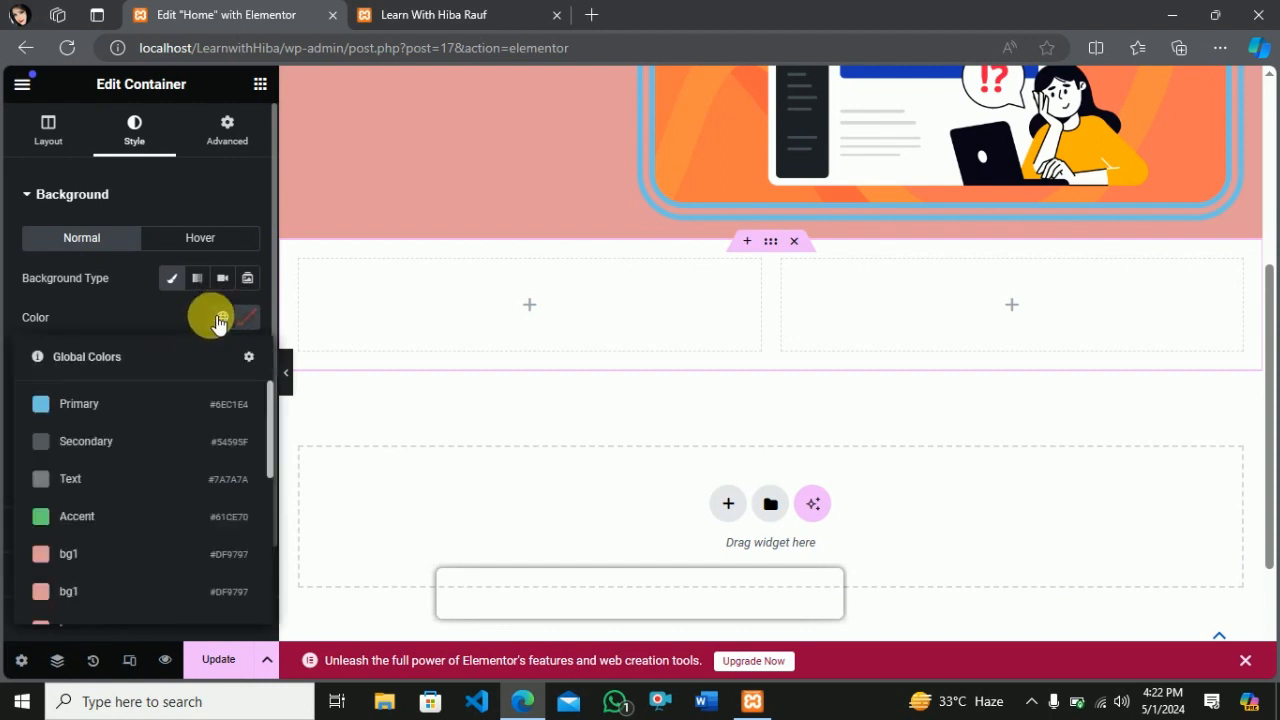
{"action": "left_click", "coordinate": [66, 443]}
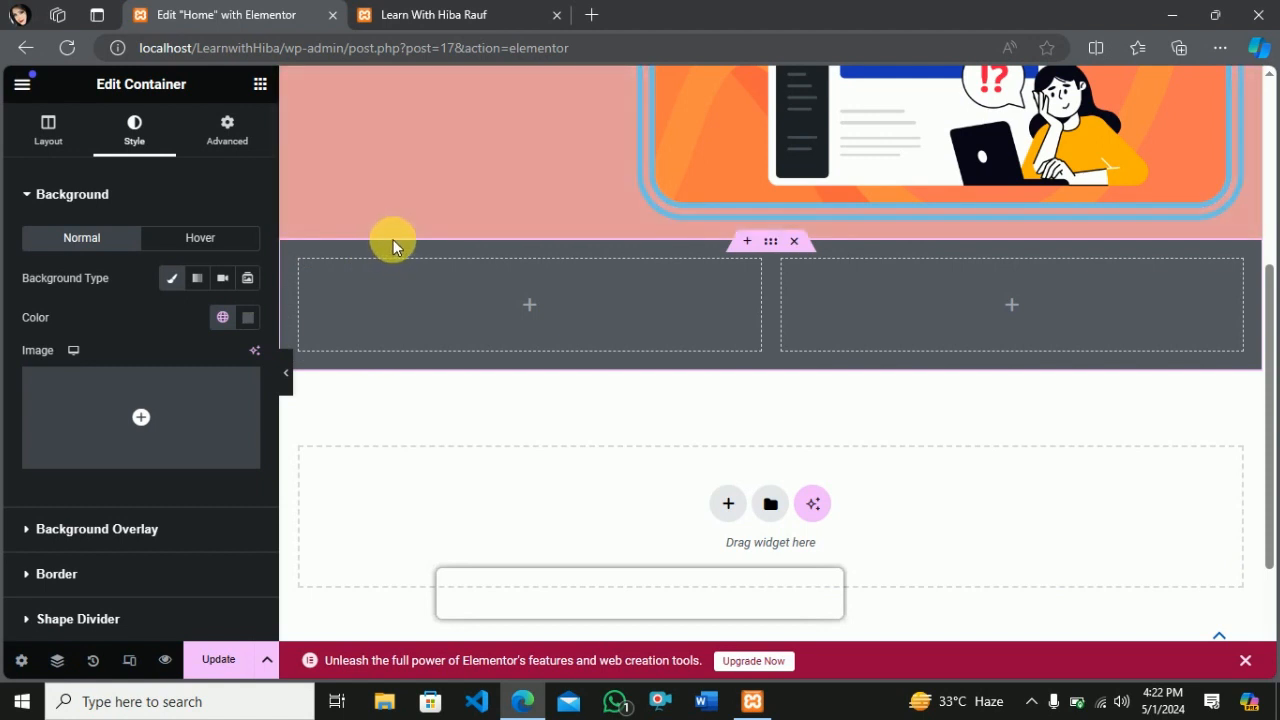
Try linked margins of 5, 2 and -1 px on all sides of the dark grey container
{"action": "left_click", "coordinate": [236, 138]}
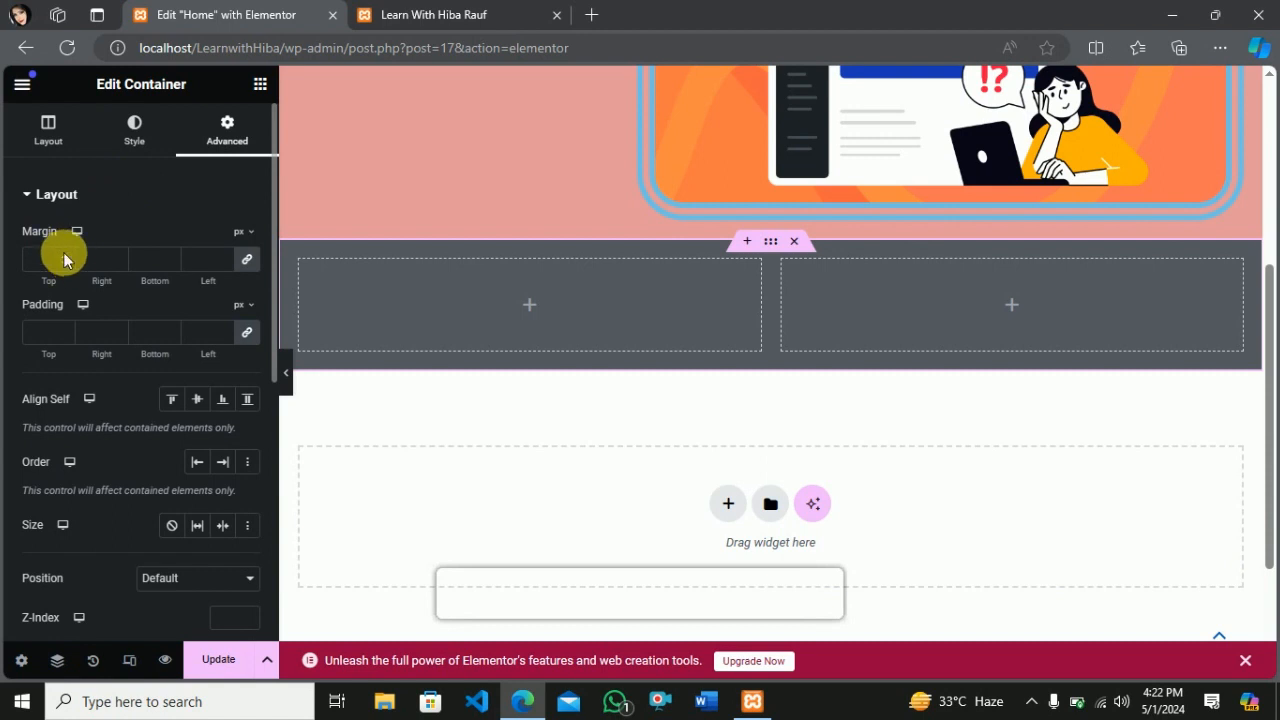
{"action": "left_click", "coordinate": [64, 254]}
{"action": "left_click", "coordinate": [64, 254]}
{"action": "left_click", "coordinate": [64, 254]}
{"action": "left_click", "coordinate": [64, 254]}
{"action": "left_click", "coordinate": [64, 254]}
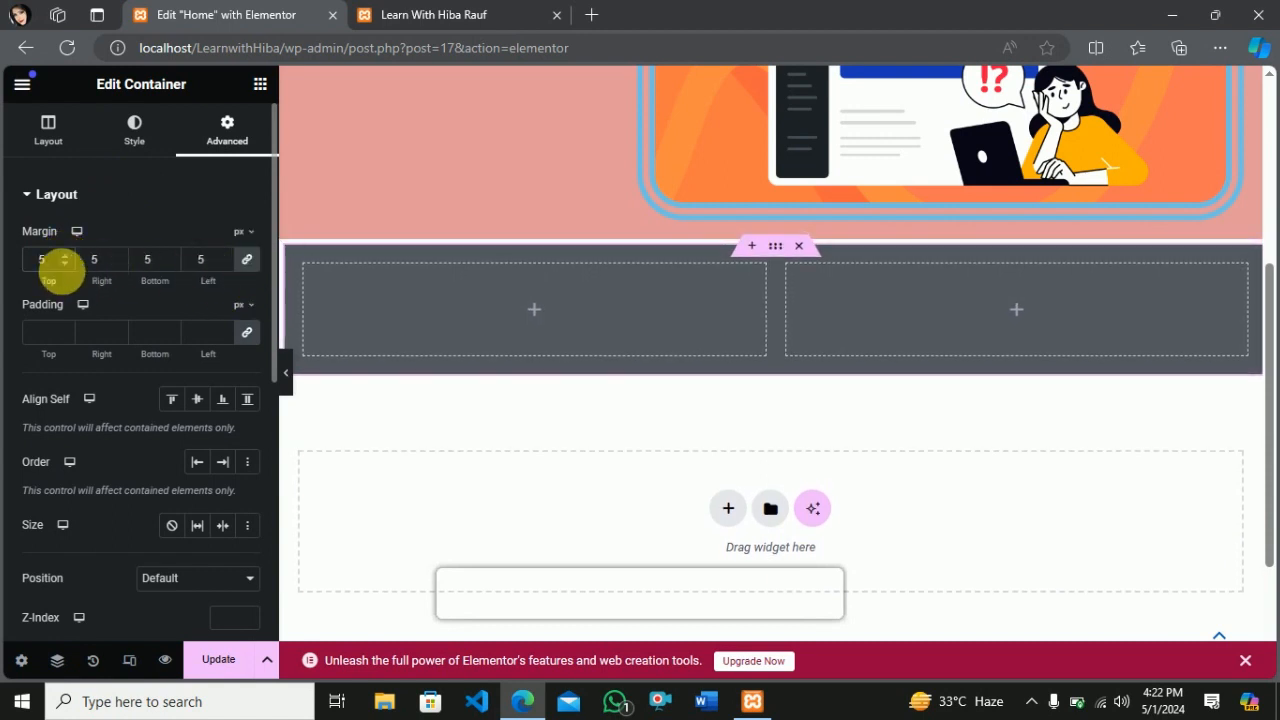
{"action": "left_click", "coordinate": [64, 264]}
{"action": "left_click", "coordinate": [64, 264]}
{"action": "left_click", "coordinate": [64, 264]}
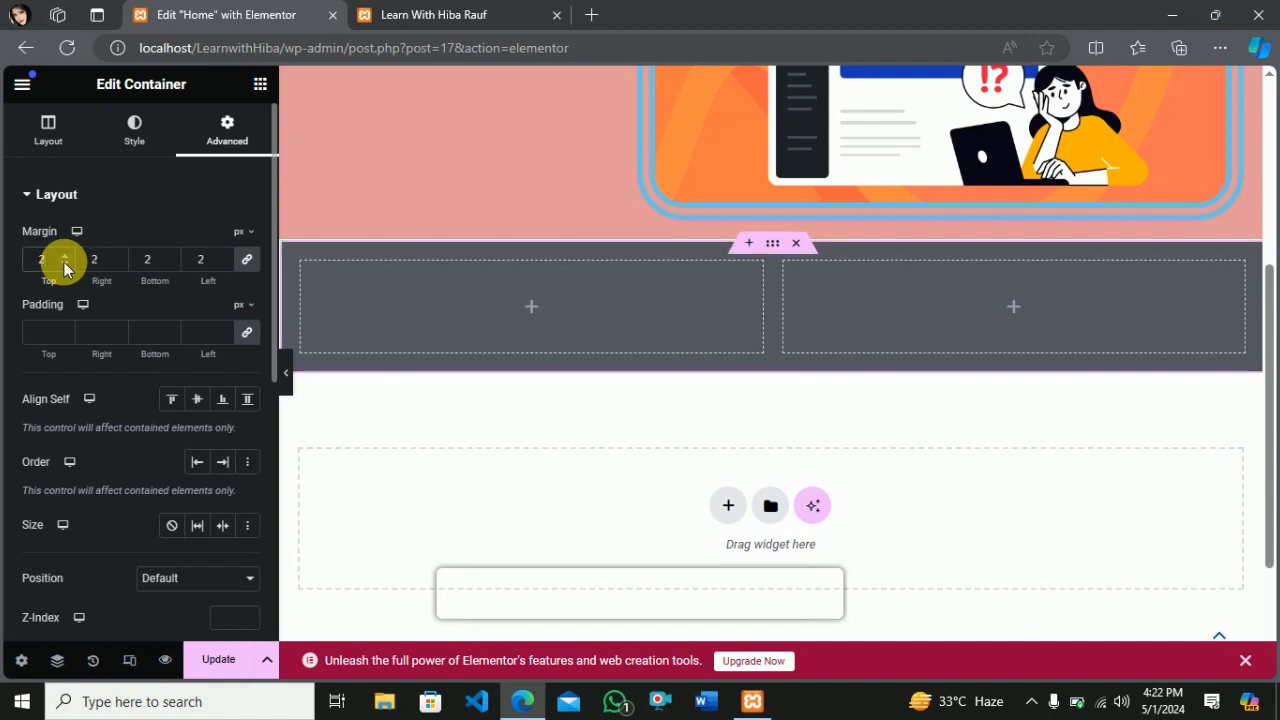
{"action": "left_click", "coordinate": [64, 264]}
{"action": "left_click", "coordinate": [64, 264]}
{"action": "left_click", "coordinate": [64, 264]}
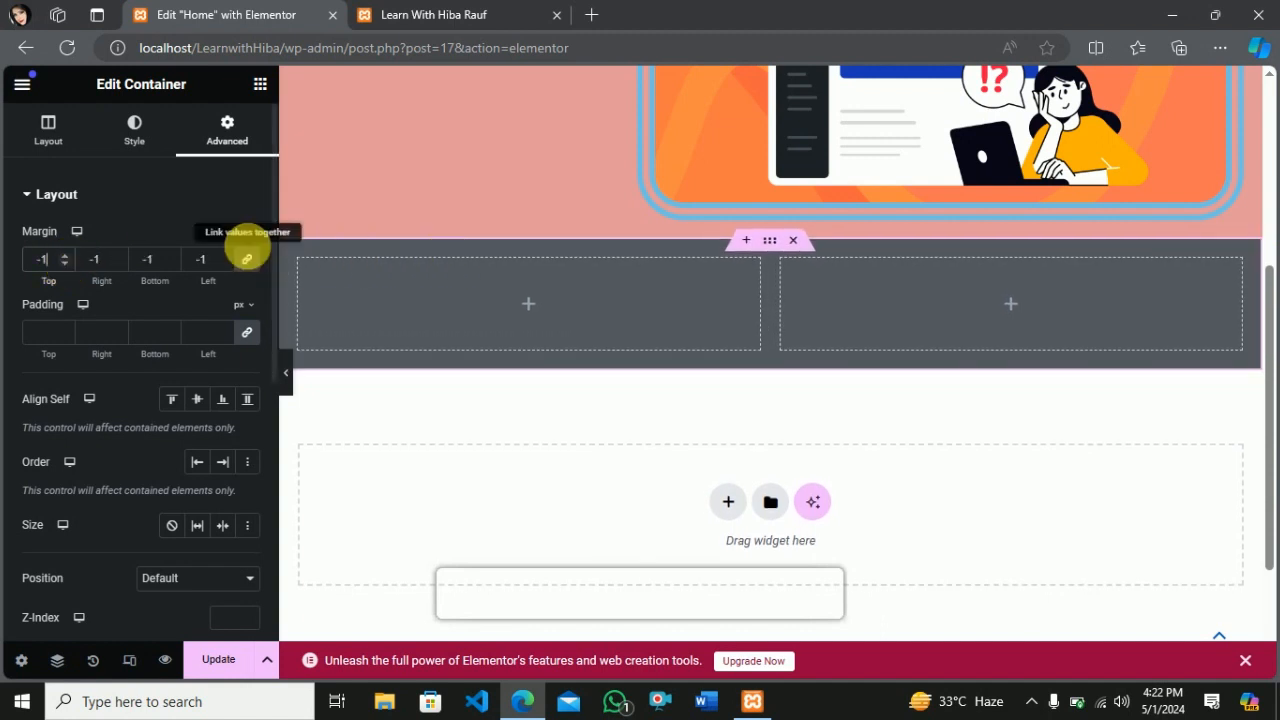
Unlink the dark grey container's margins and set the top to 9 px and the other sides to 0
{"action": "left_click", "coordinate": [254, 264]}
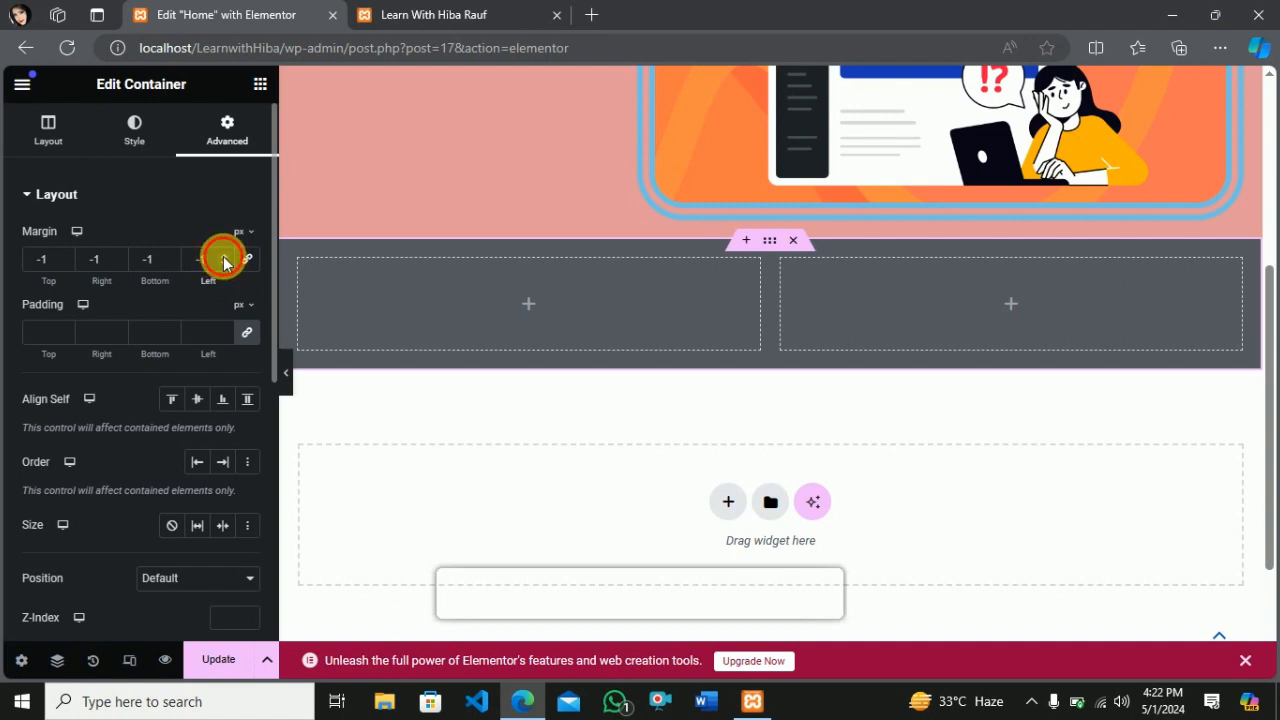
{"action": "left_click", "coordinate": [223, 258]}
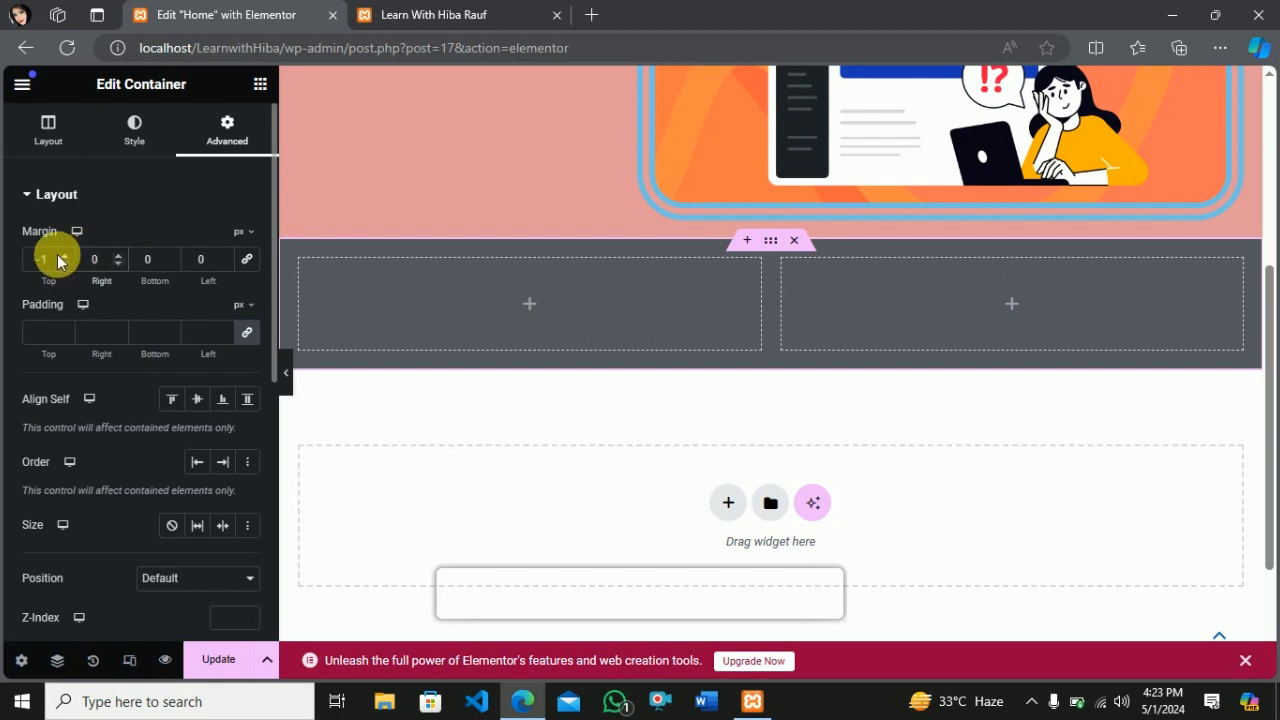
{"action": "left_click_drag", "start_coordinate": [63, 261], "coordinate": [63, 262]}
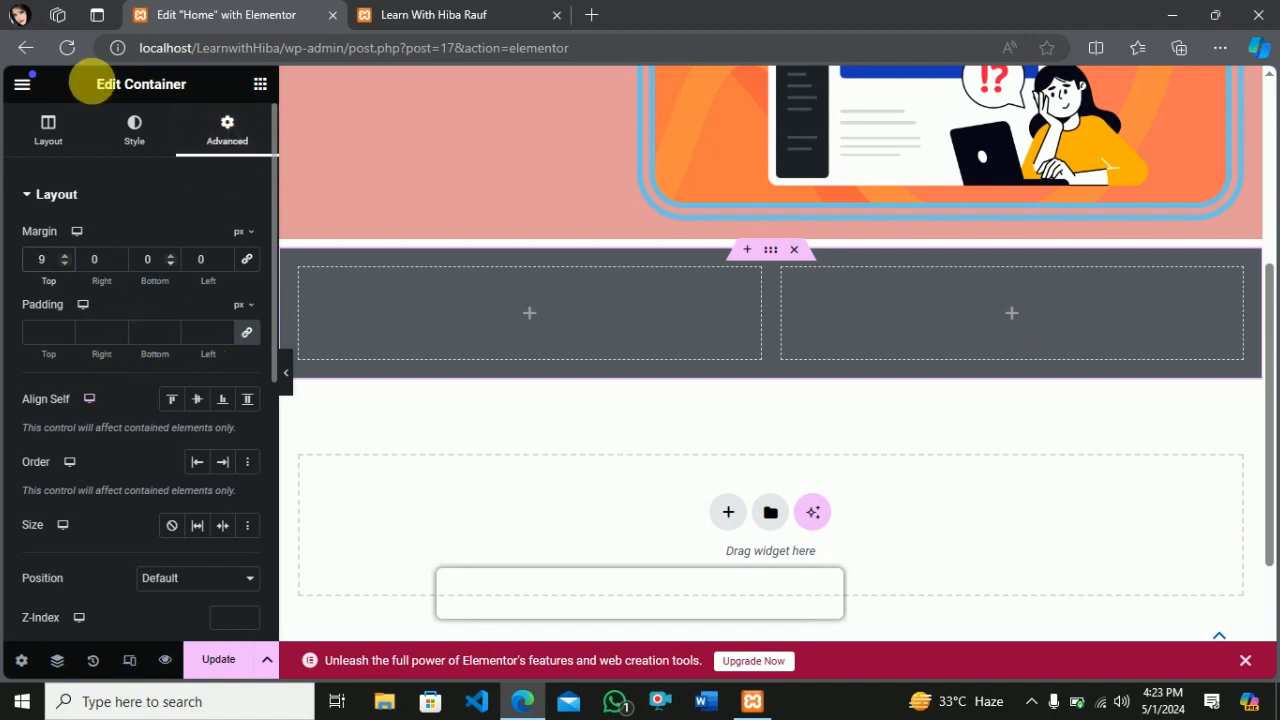
Add a Text Editor widget to the first column of the dark grey container and compare its content in Text and Visual modes
{"action": "left_click", "coordinate": [540, 320]}
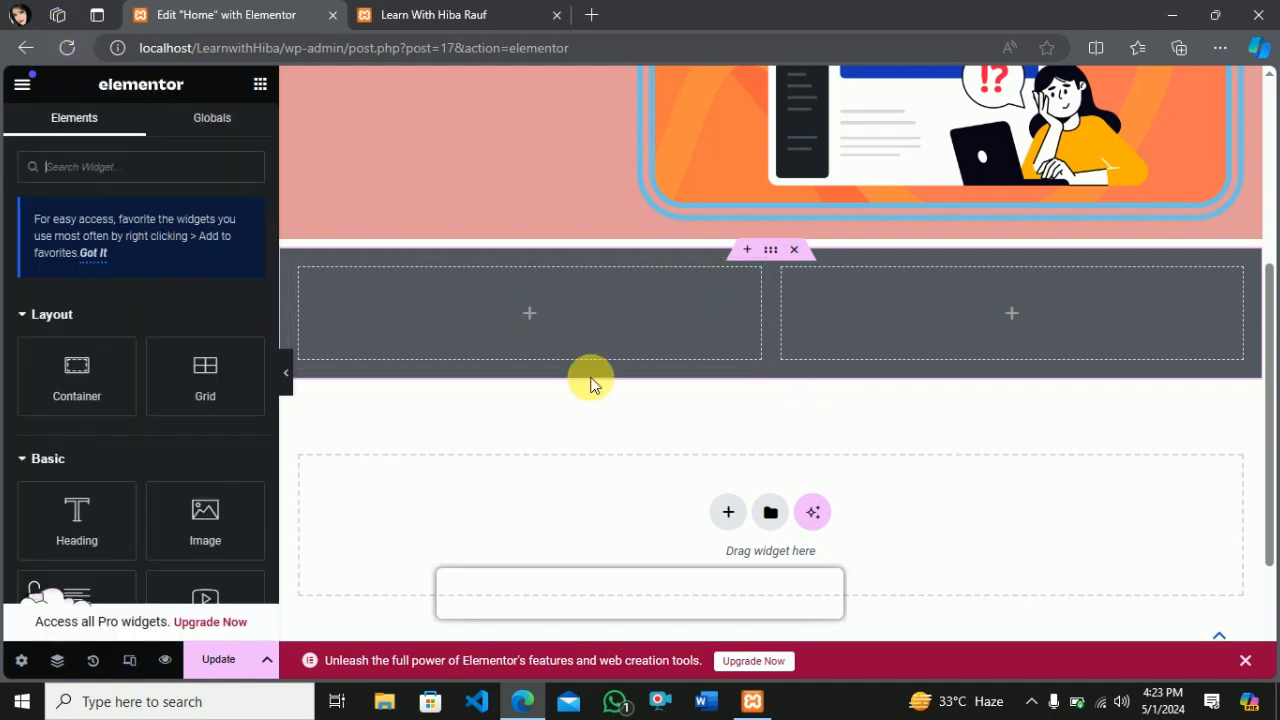
{"action": "scroll", "coordinate": [206, 451], "scroll_direction": "down", "scroll_amount": 3}
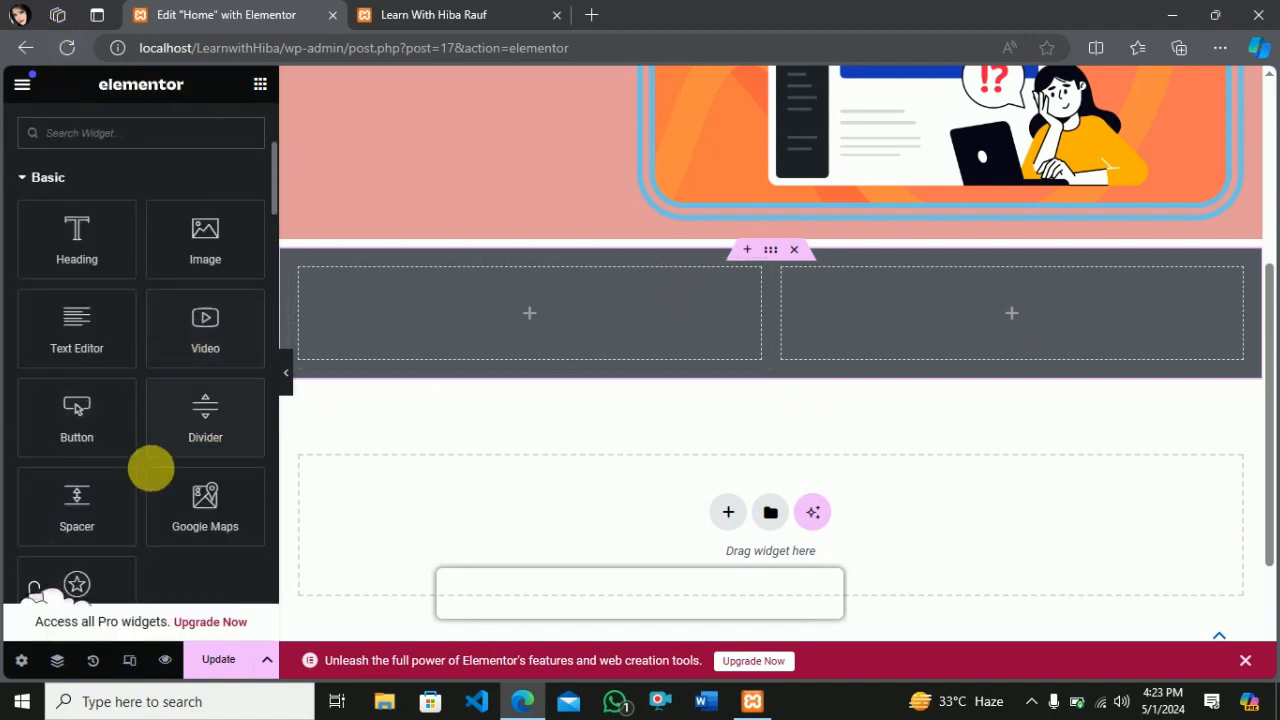
{"action": "left_click_drag", "start_coordinate": [77, 357], "coordinate": [526, 325]}
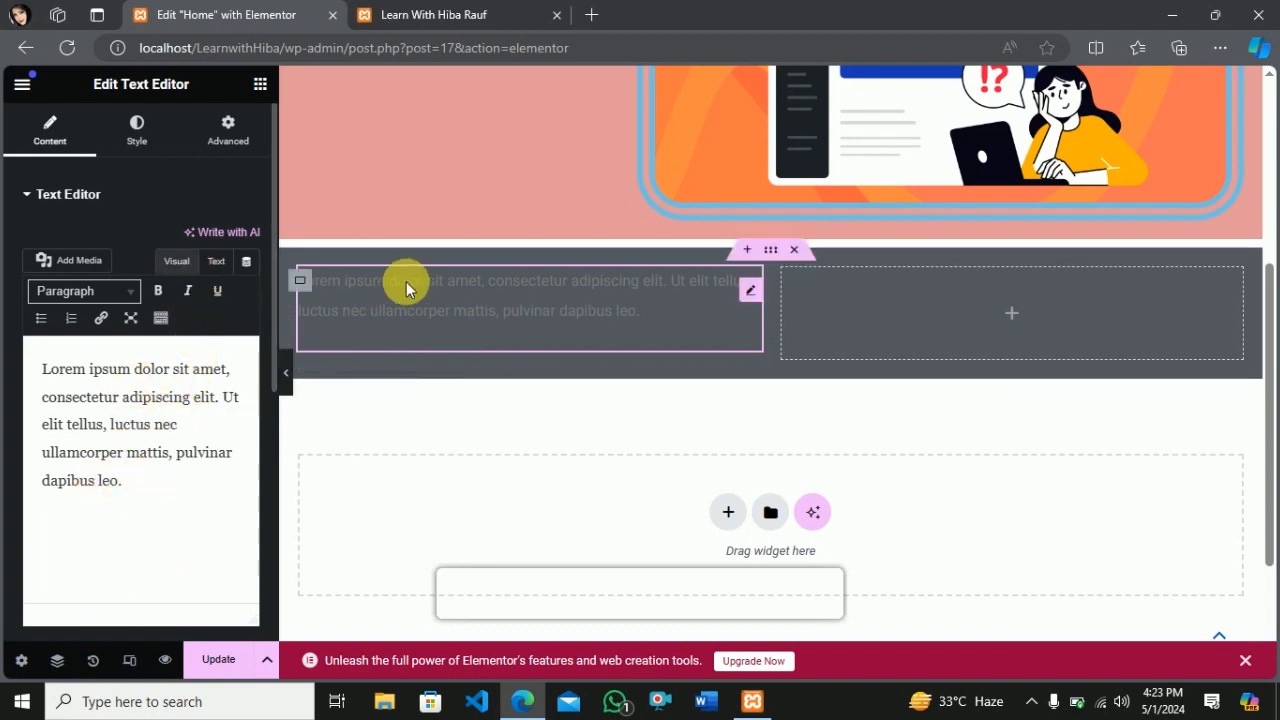
{"action": "left_click", "coordinate": [220, 264]}
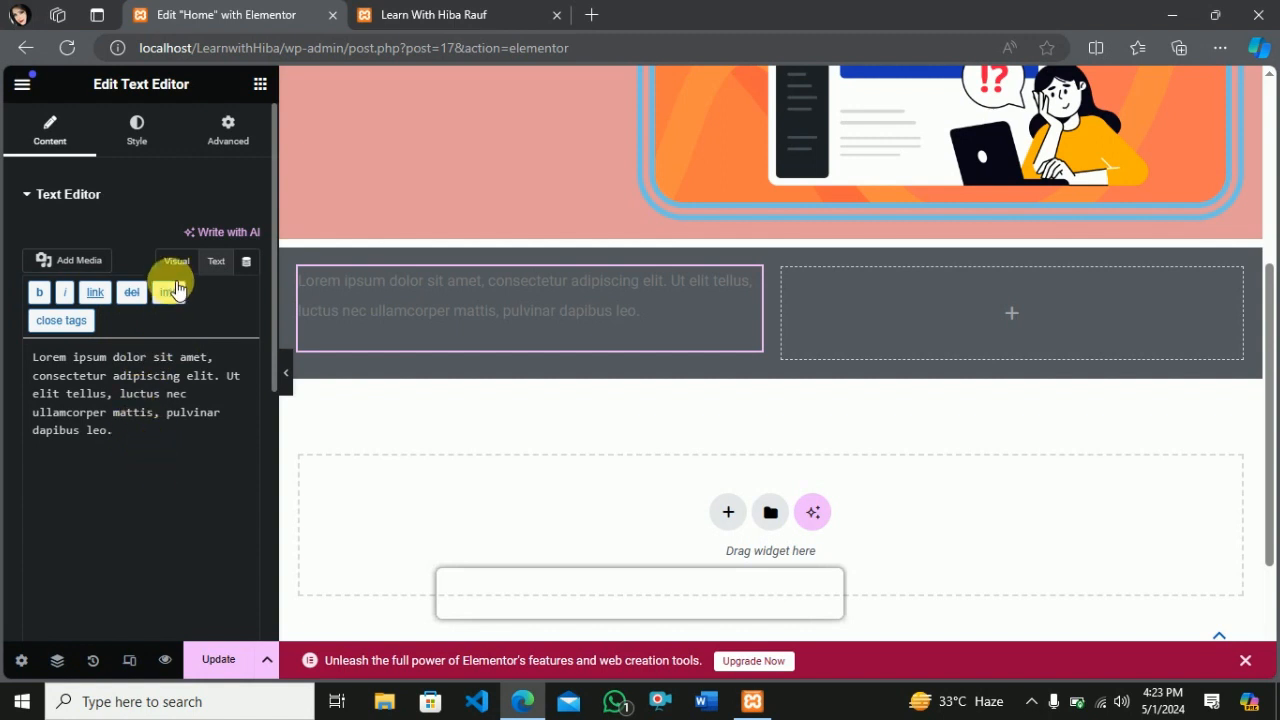
{"action": "left_click", "coordinate": [177, 262]}
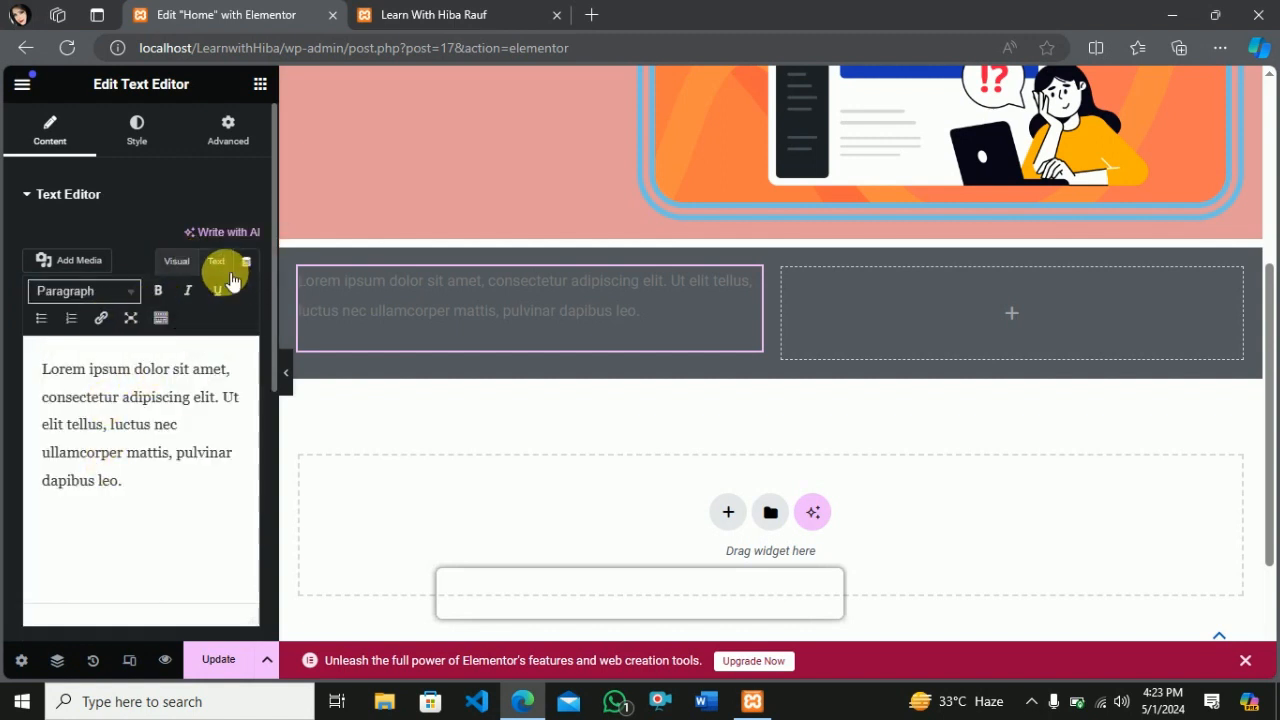
Center the Lorem ipsum paragraph and apply the white global color to its text
{"action": "left_click", "coordinate": [137, 130]}
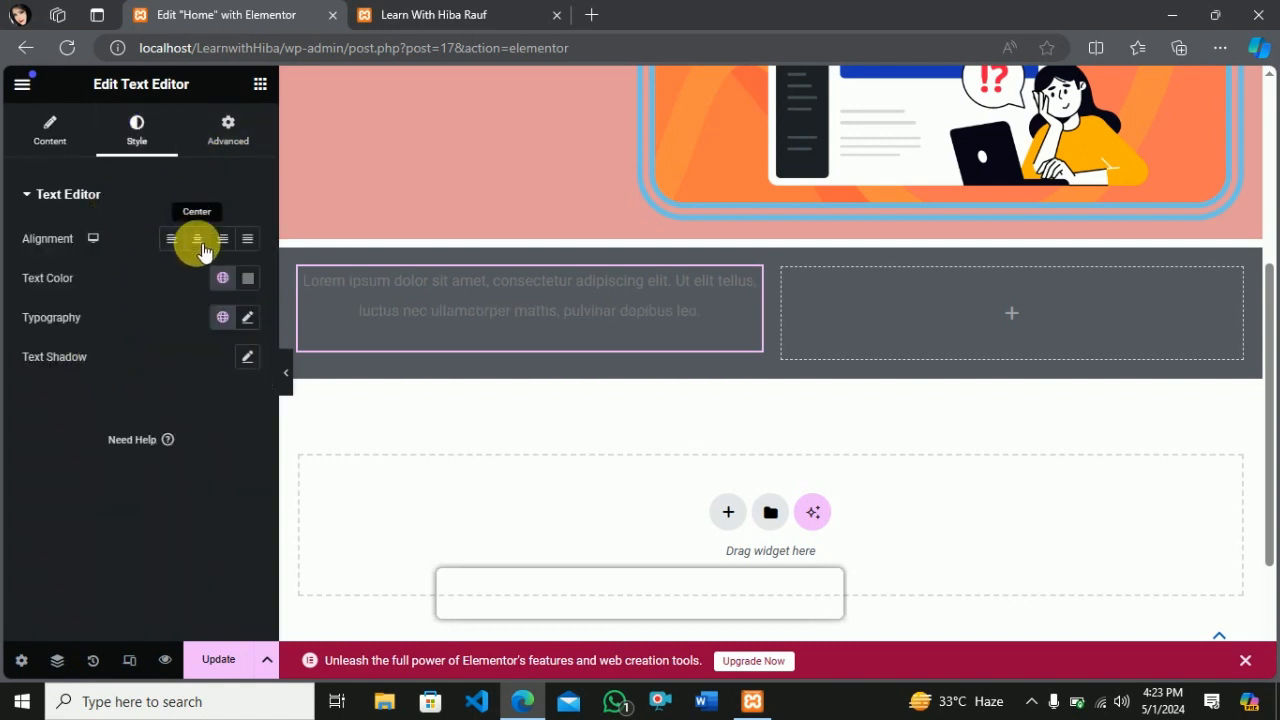
{"action": "left_click", "coordinate": [248, 280]}
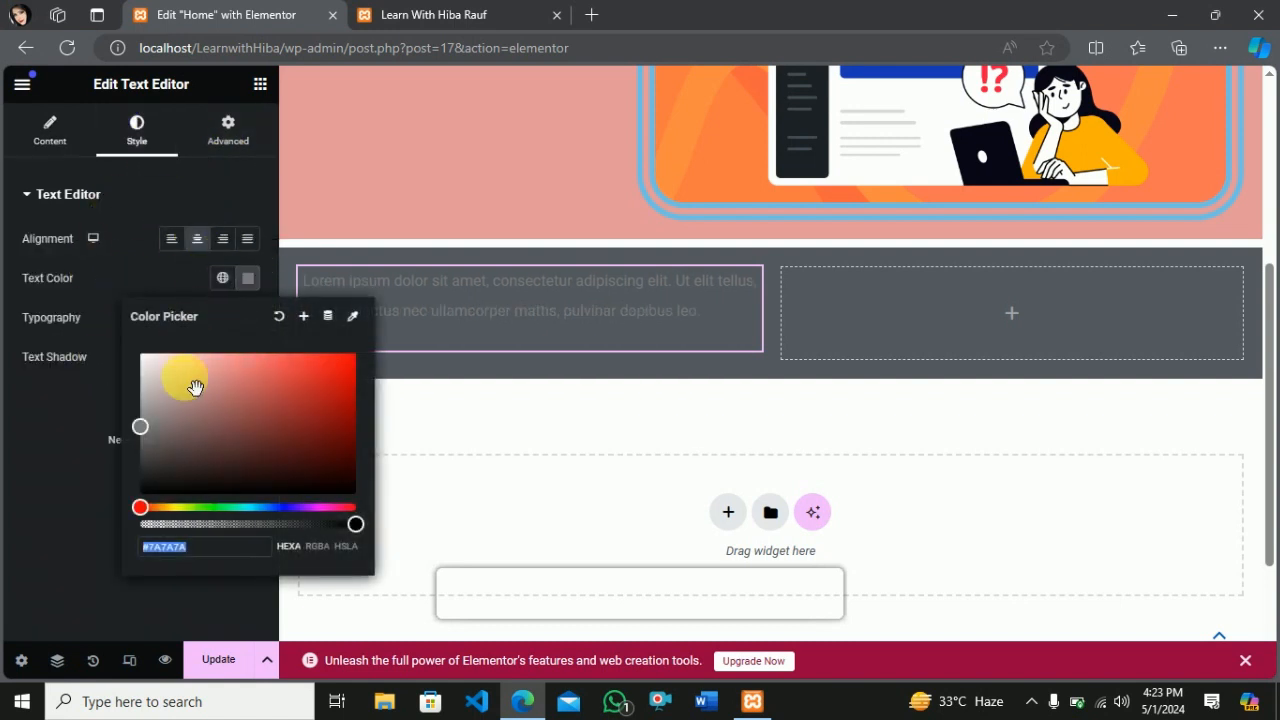
{"action": "left_click", "coordinate": [225, 279]}
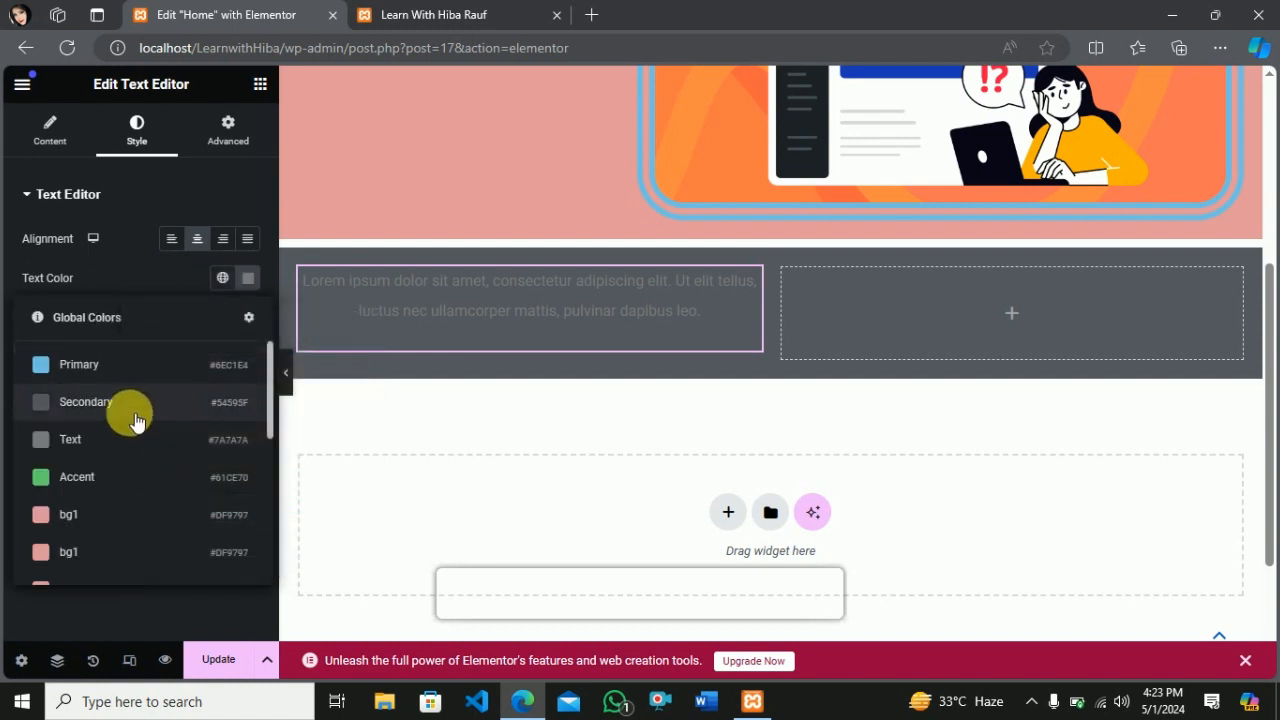
{"action": "scroll", "coordinate": [106, 440], "scroll_direction": "down", "scroll_amount": 3}
{"action": "left_click", "coordinate": [46, 560]}
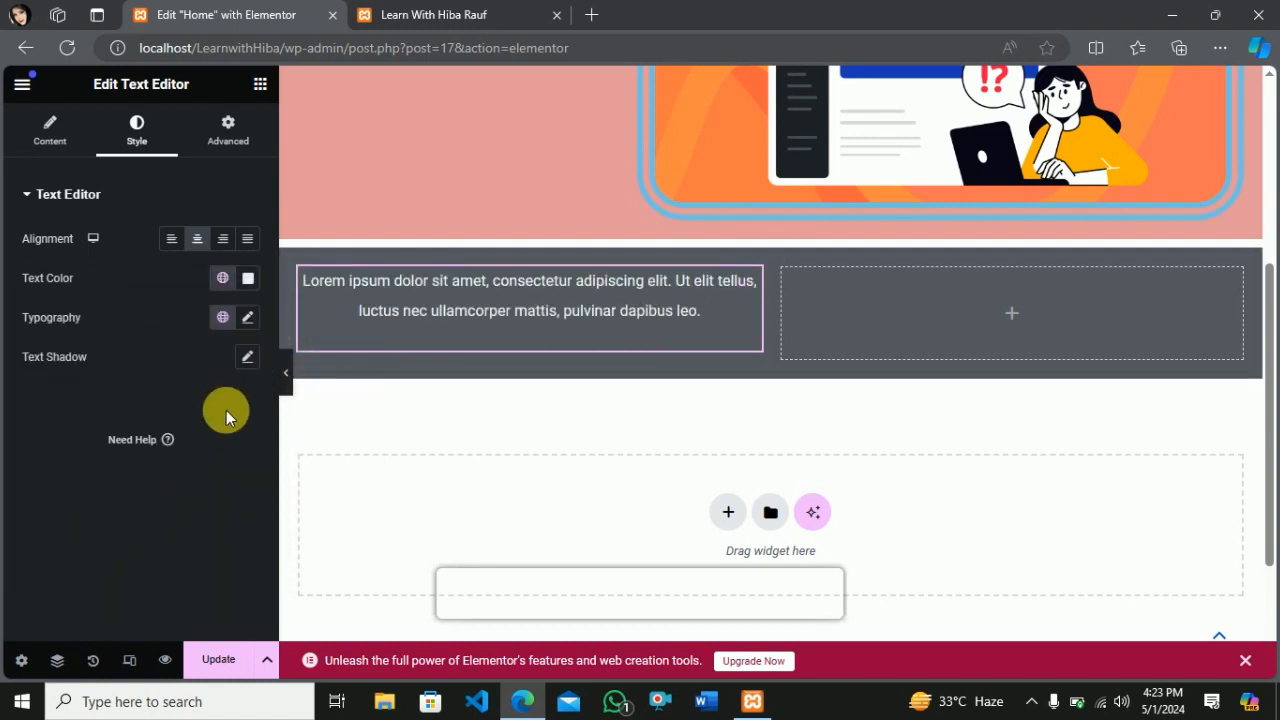
Apply the decorative italic global font to the Lorem ipsum paragraph in the dark grey container
{"action": "left_click", "coordinate": [245, 318]}
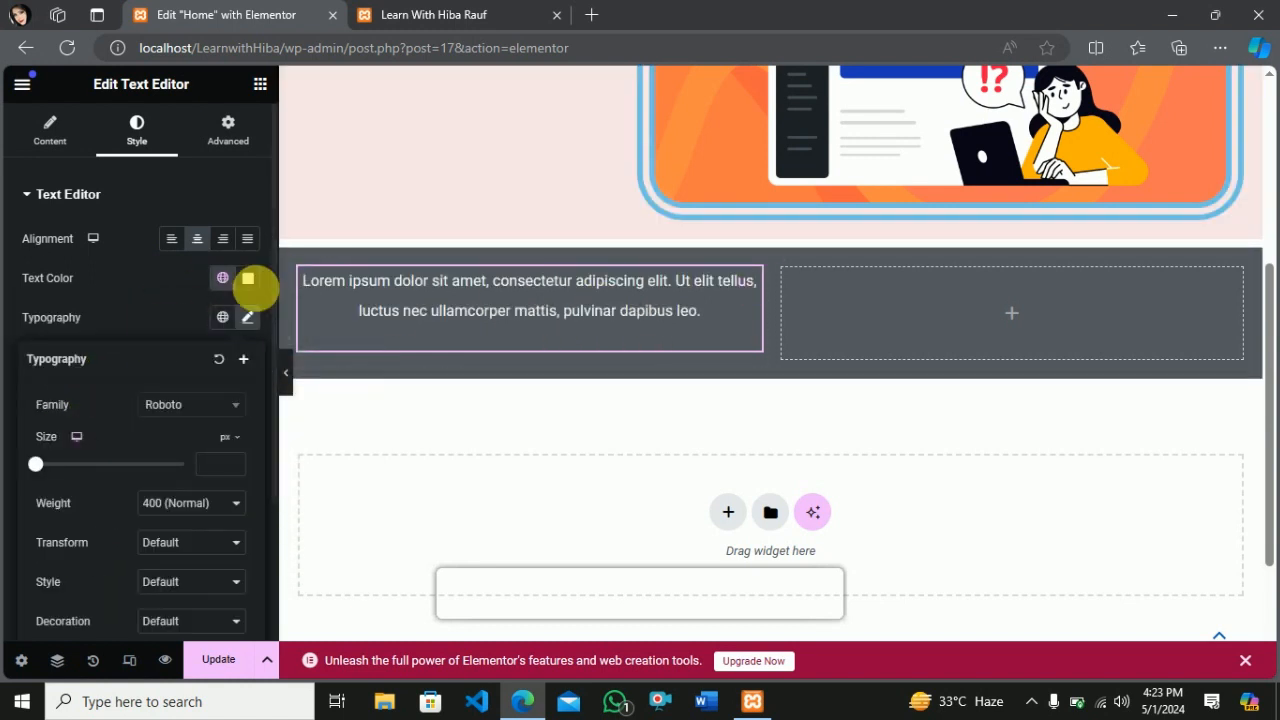
{"action": "left_click", "coordinate": [222, 317]}
{"action": "left_click", "coordinate": [80, 556]}
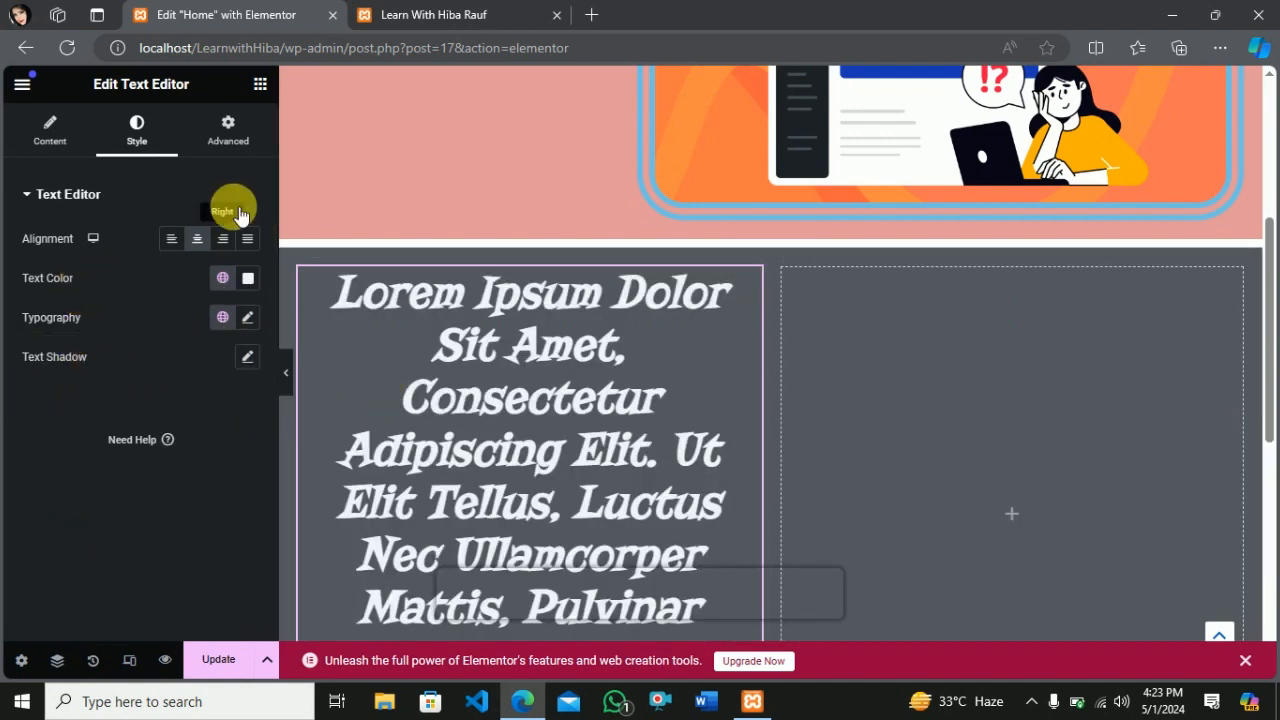
Add a Button widget below the Lorem ipsum paragraph in the first column of the dark grey container
{"action": "left_click", "coordinate": [260, 83]}
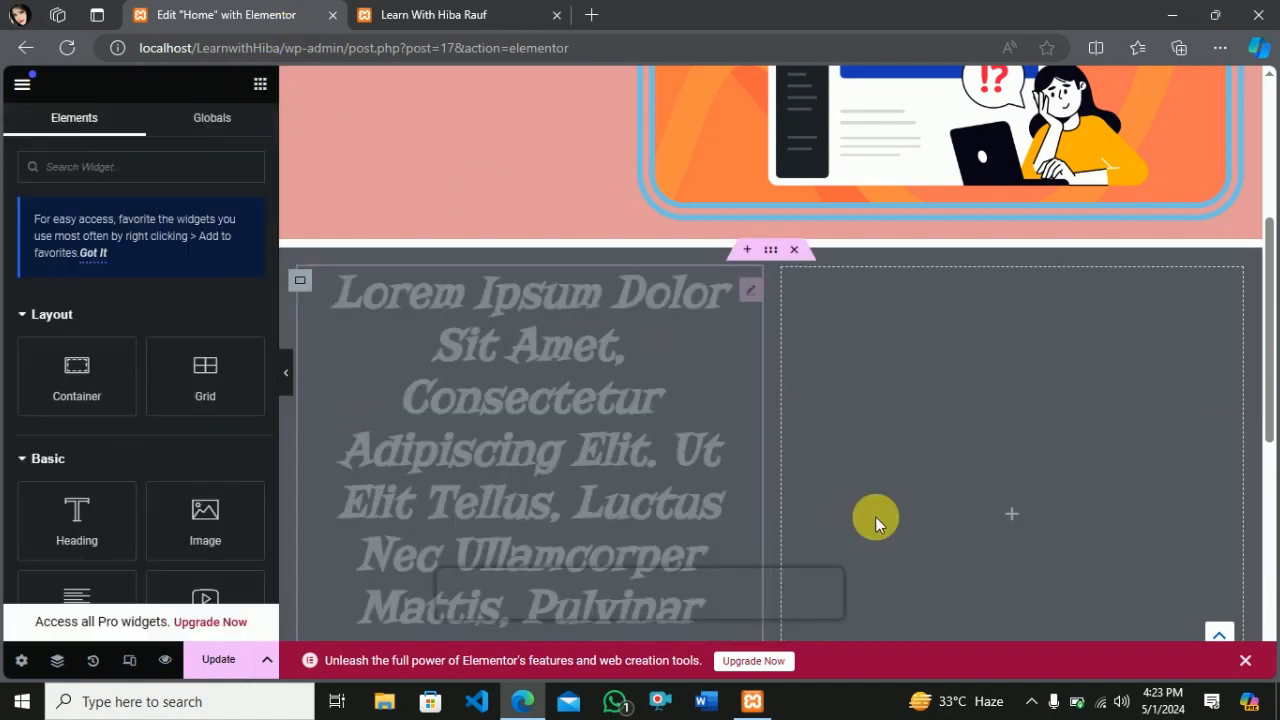
{"action": "scroll", "coordinate": [189, 418], "scroll_direction": "down", "scroll_amount": 3}
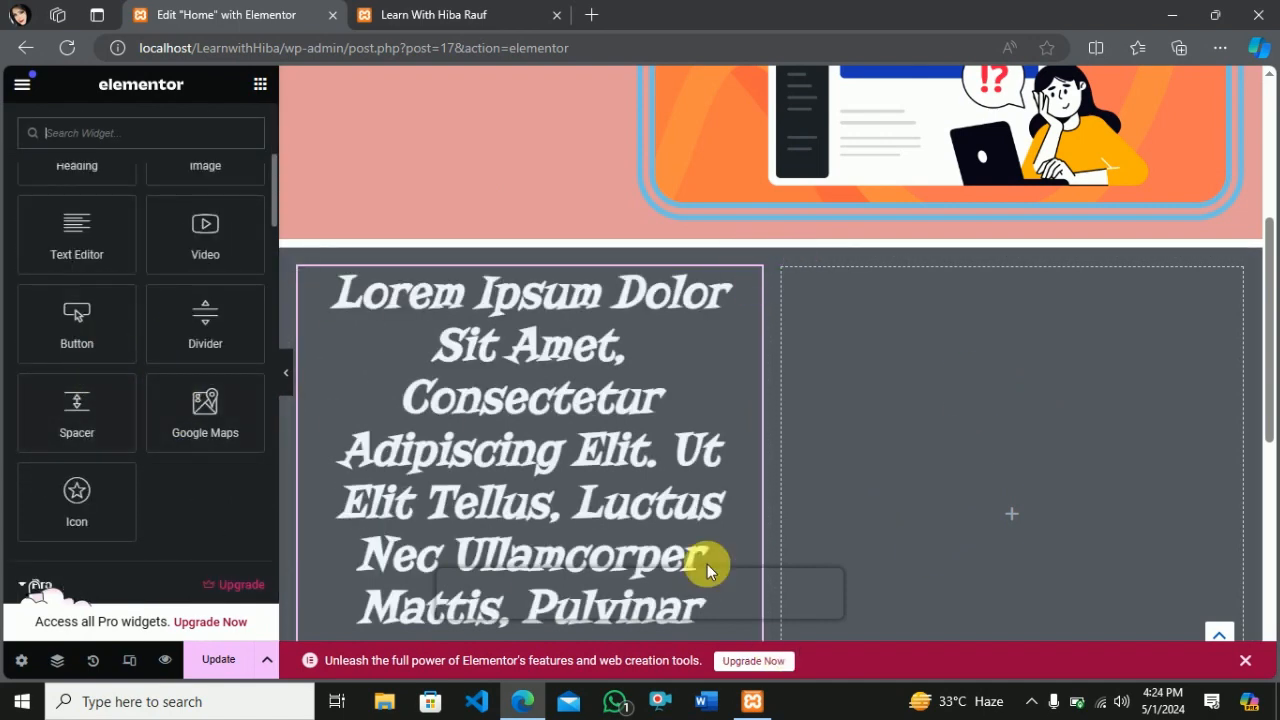
{"action": "scroll", "coordinate": [961, 400], "scroll_direction": "down", "scroll_amount": 3}
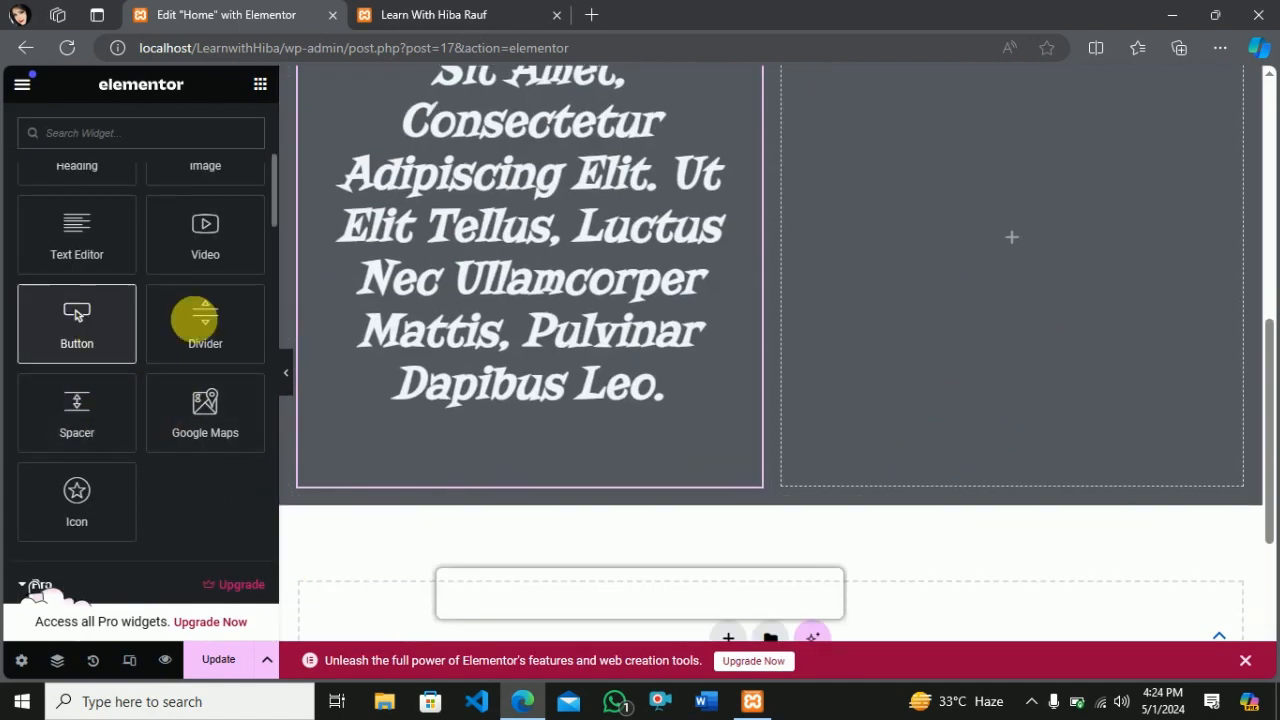
{"action": "left_click_drag", "start_coordinate": [193, 318], "coordinate": [497, 471]}
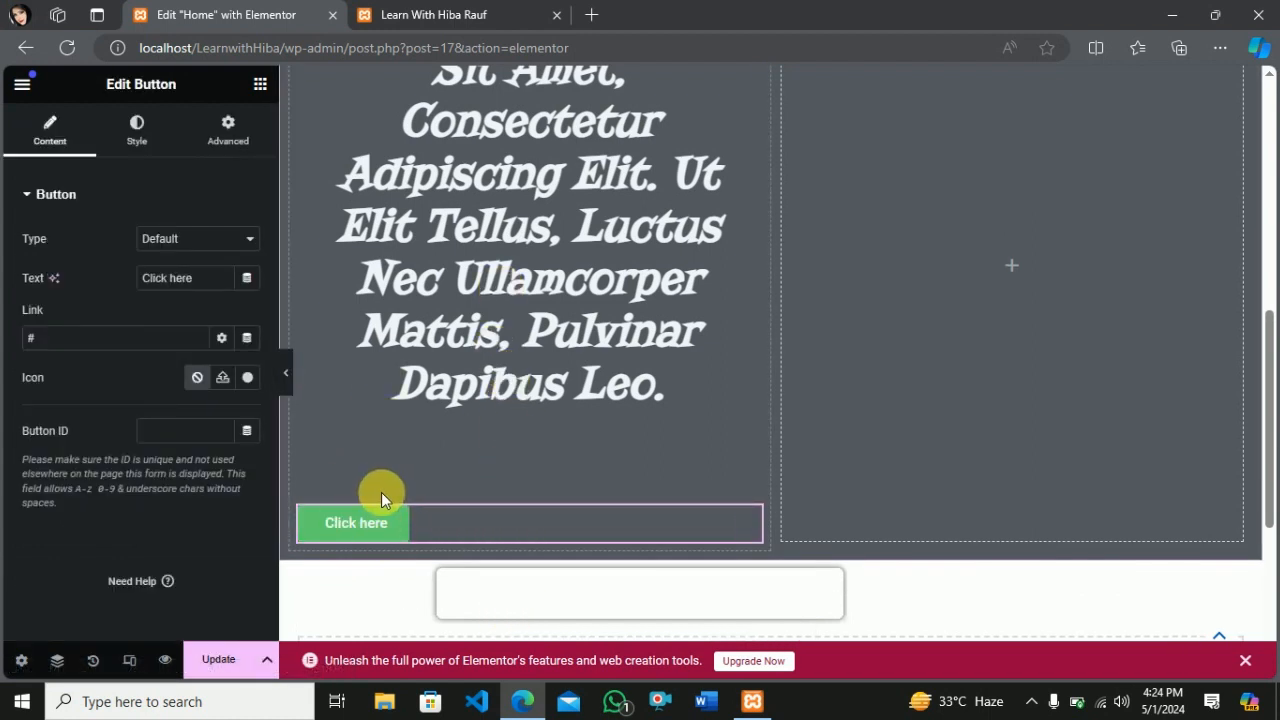
Set the button's top margin to -42 px and its right, bottom and left margins to 1 px
{"action": "left_click", "coordinate": [228, 130]}
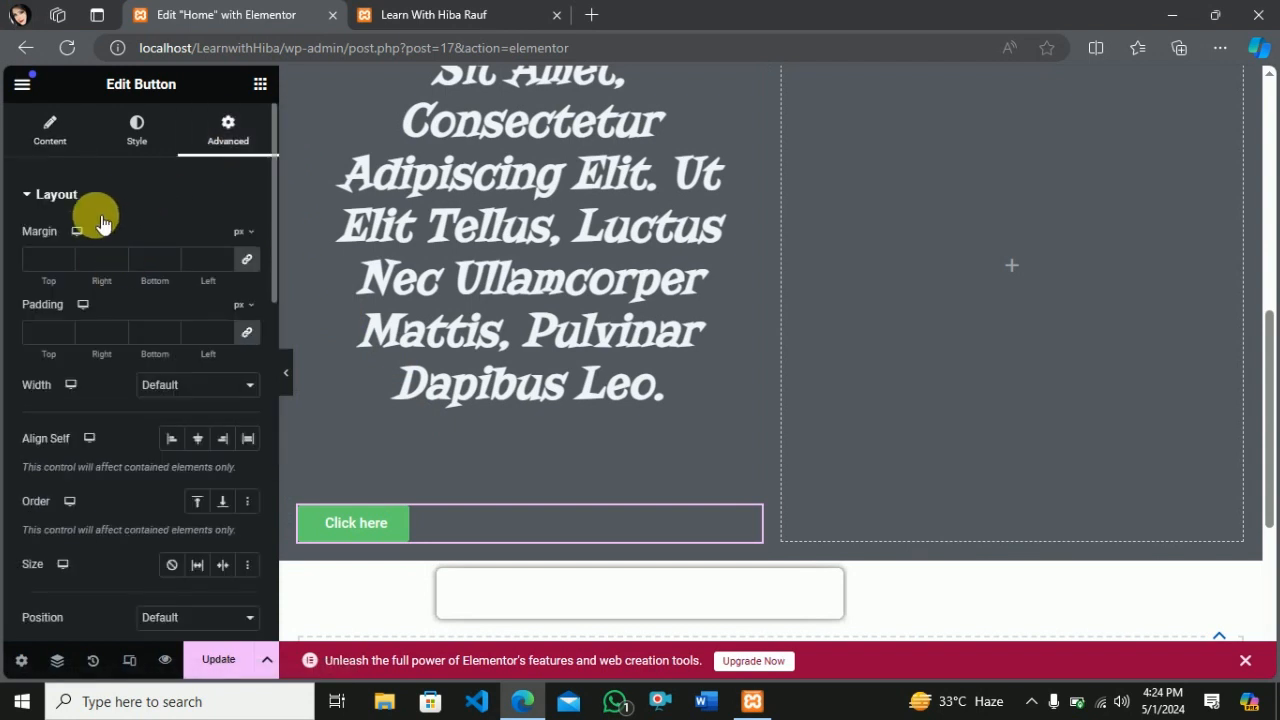
{"action": "left_click", "coordinate": [64, 262]}
{"action": "type", "text": "1"}
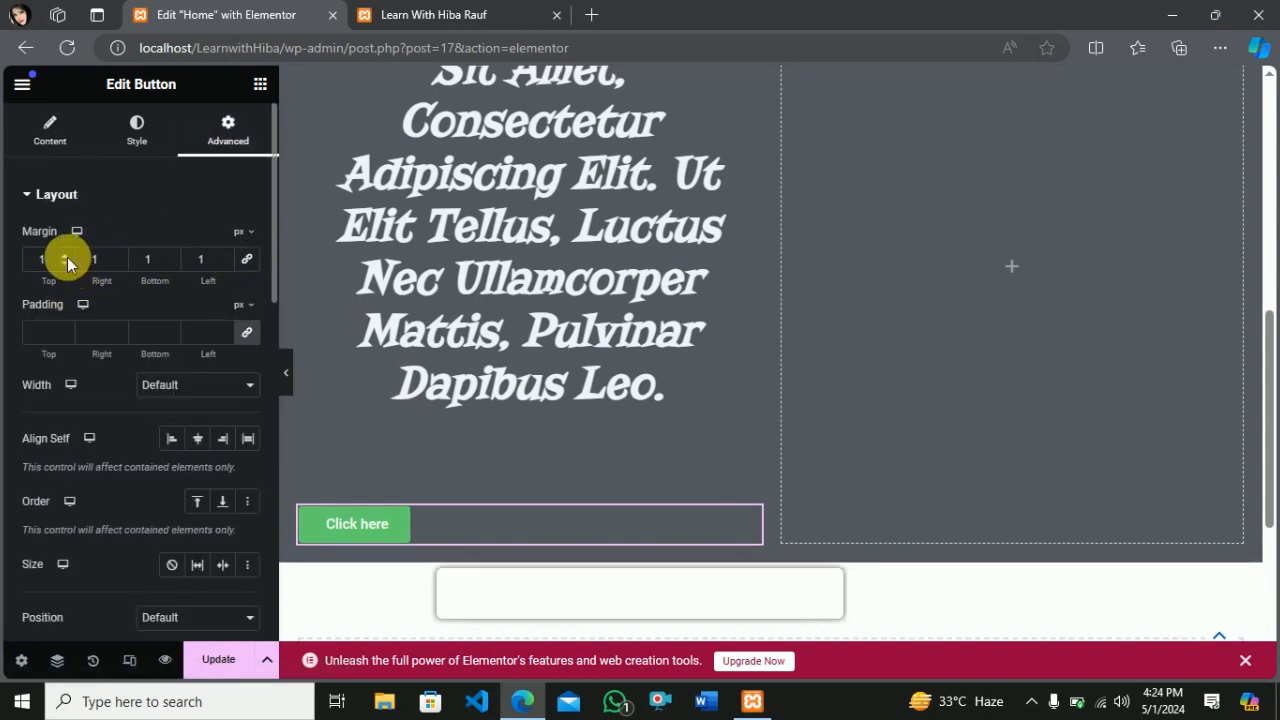
{"action": "left_click", "coordinate": [67, 257]}
{"action": "left_click", "coordinate": [64, 262]}
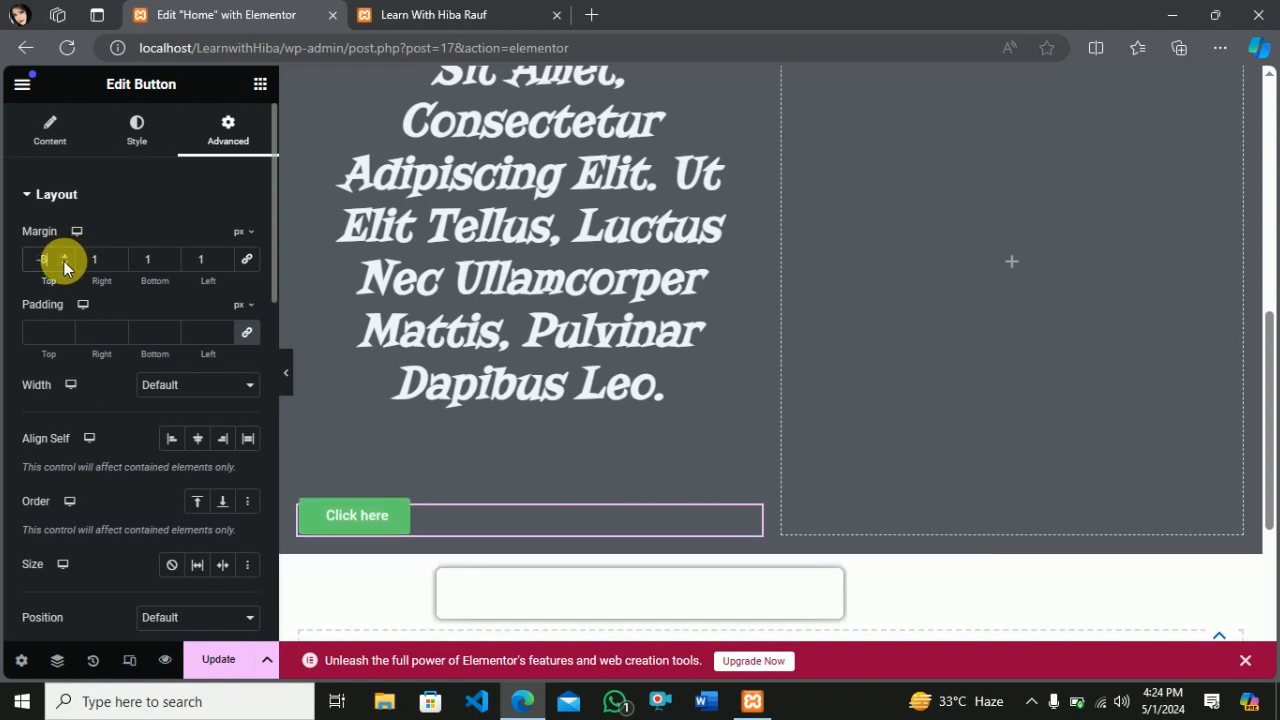
{"action": "left_click_drag", "start_coordinate": [64, 261], "coordinate": [66, 259]}
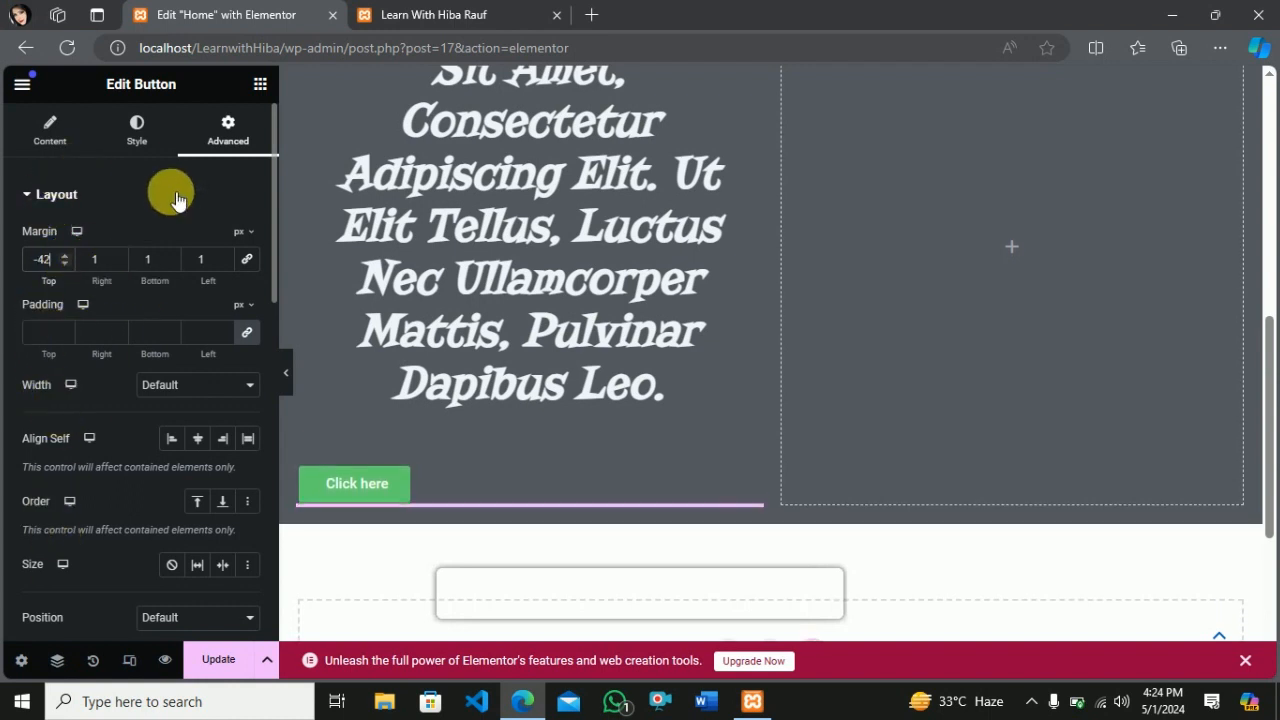
Center the button in its column and apply the pink bg1 global color to its text
{"action": "left_click", "coordinate": [50, 130]}
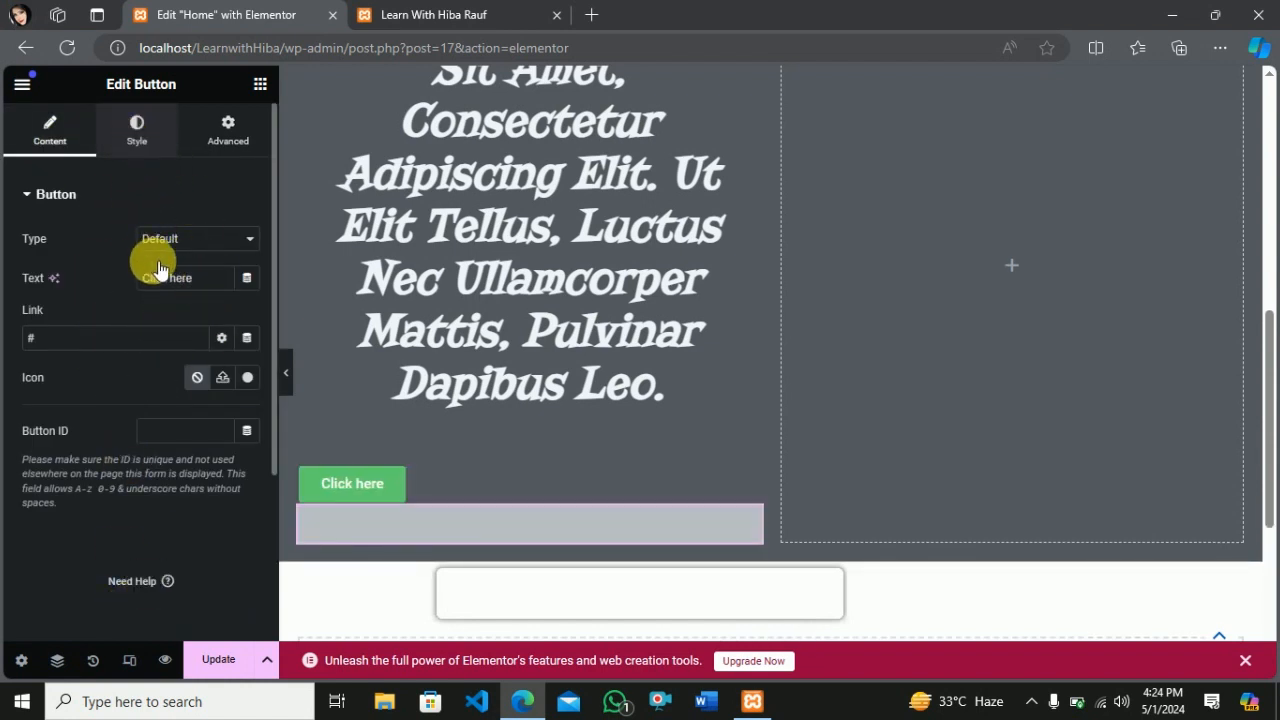
{"action": "left_click", "coordinate": [142, 127]}
{"action": "left_click", "coordinate": [197, 240]}
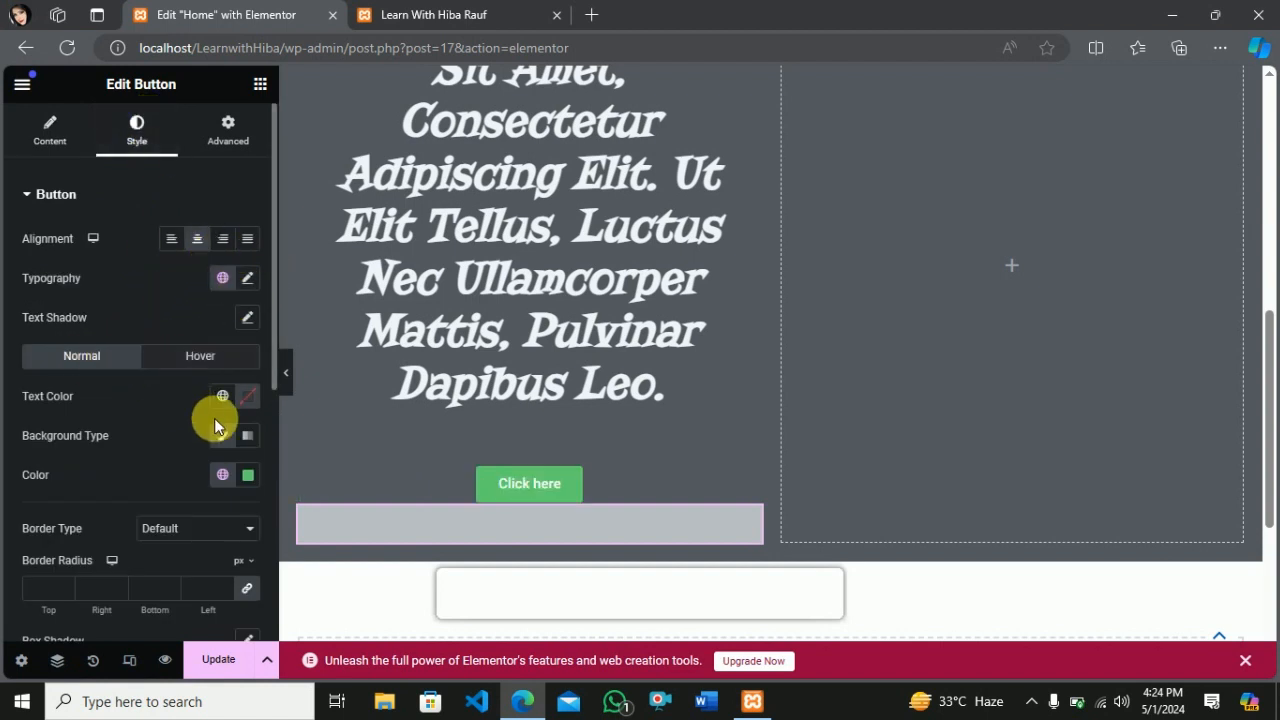
{"action": "left_click", "coordinate": [222, 396]}
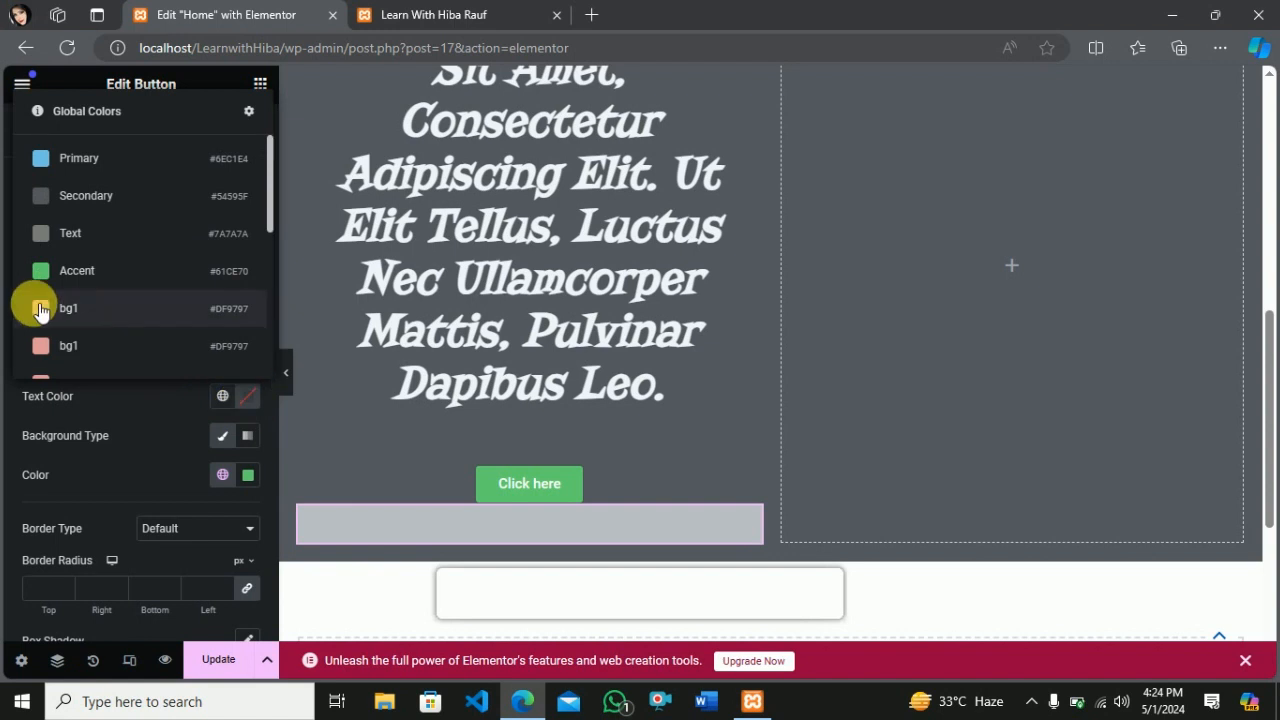
{"action": "left_click", "coordinate": [29, 306]}
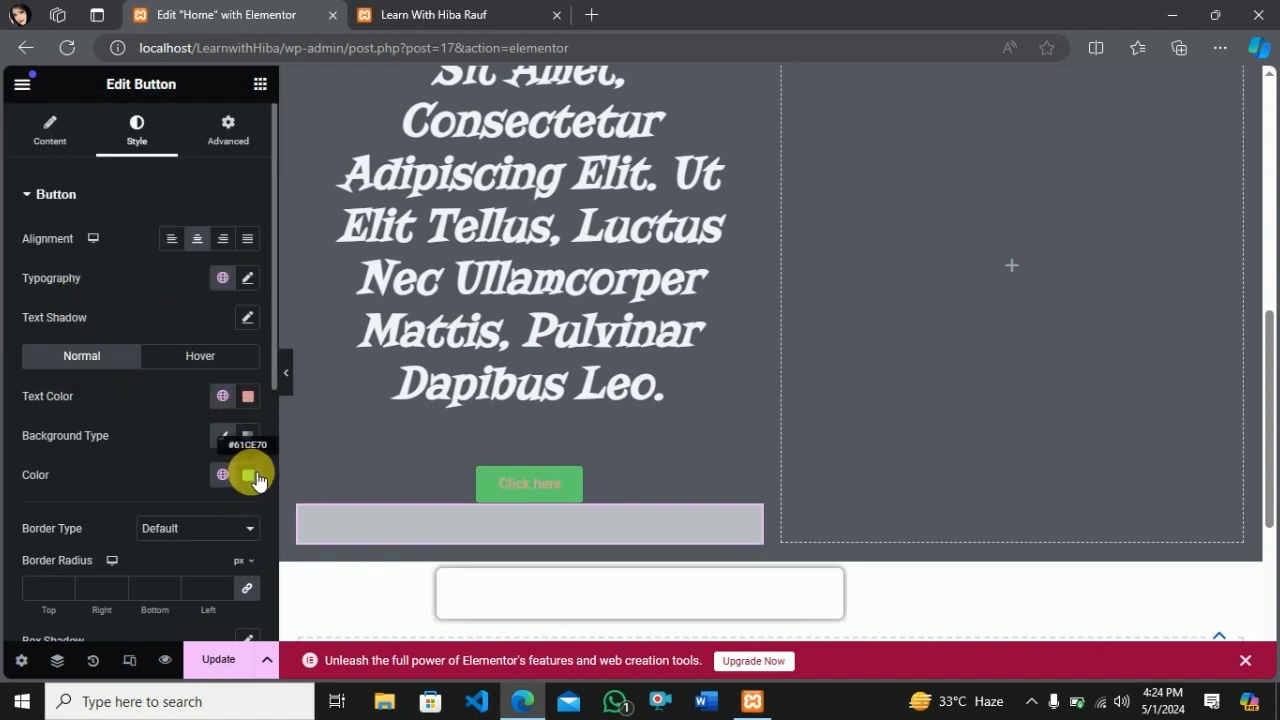
Try the grey #7A7A7A global color as the button's classic background
{"action": "left_click", "coordinate": [223, 435]}
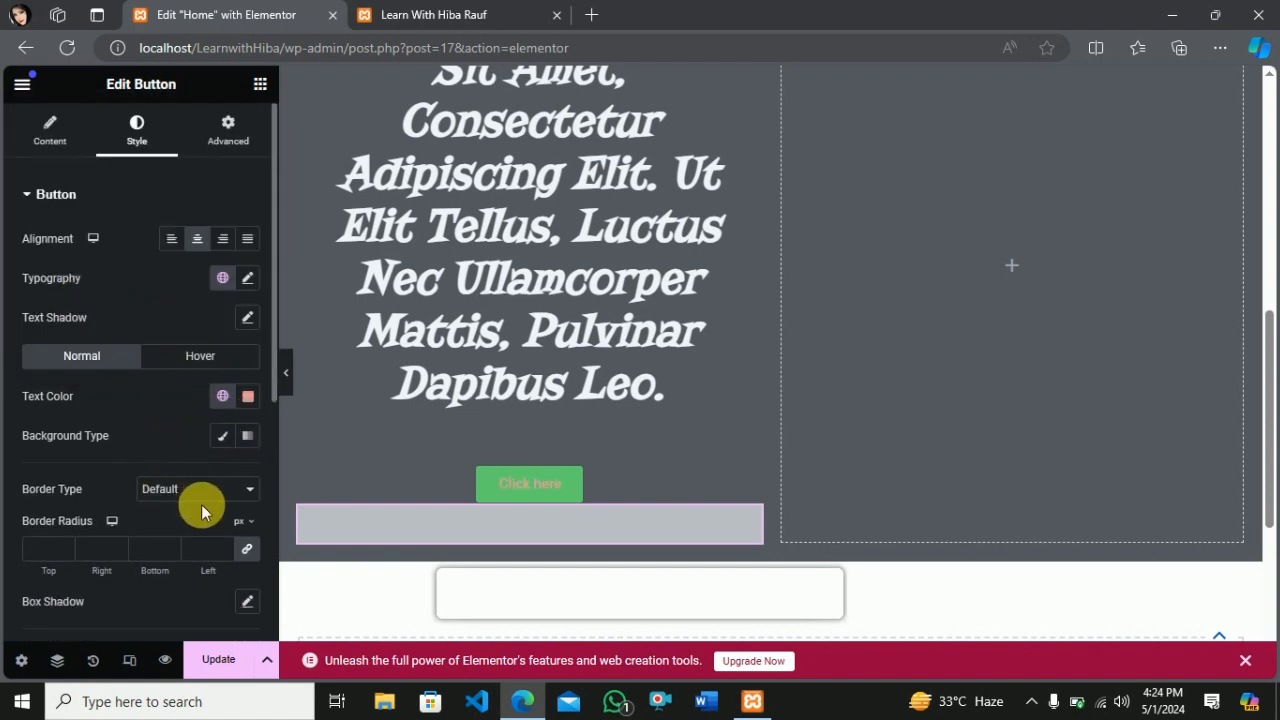
{"action": "scroll", "coordinate": [200, 500], "scroll_direction": "down", "scroll_amount": 2}
{"action": "scroll", "coordinate": [191, 420], "scroll_direction": "up", "scroll_amount": 2}
{"action": "left_click", "coordinate": [218, 437]}
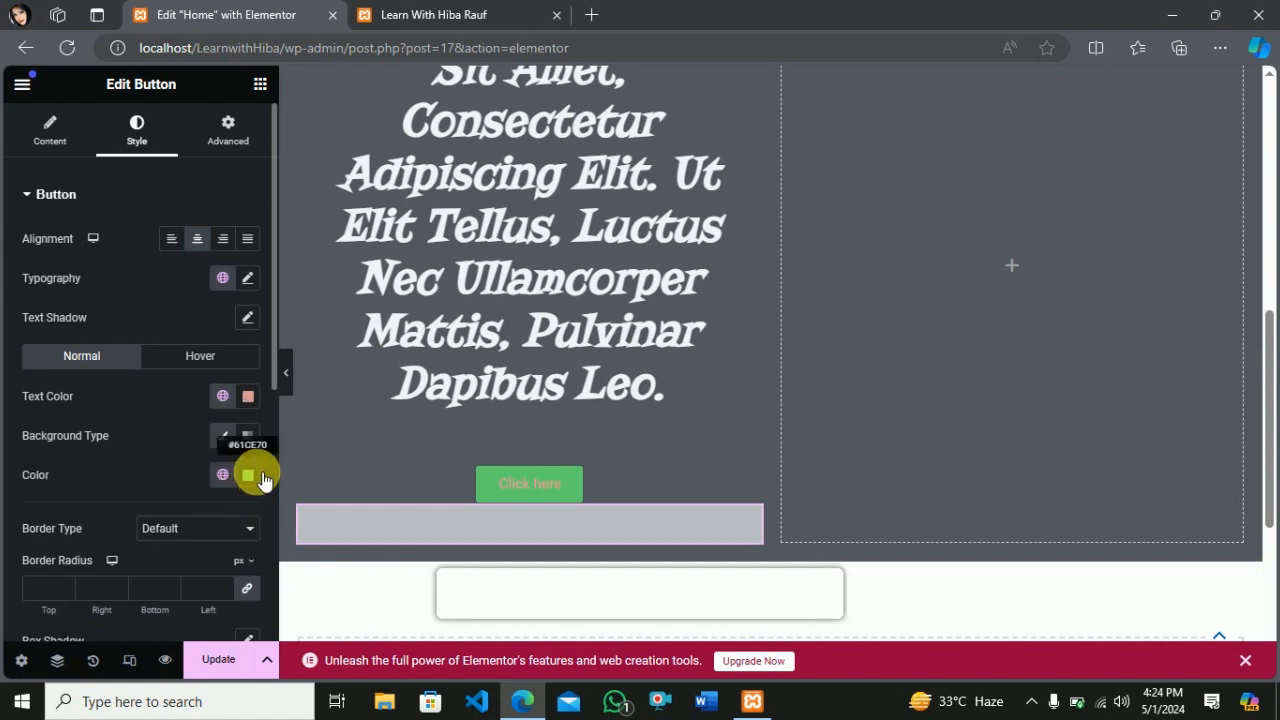
{"action": "left_click", "coordinate": [223, 475]}
{"action": "left_click", "coordinate": [80, 311]}
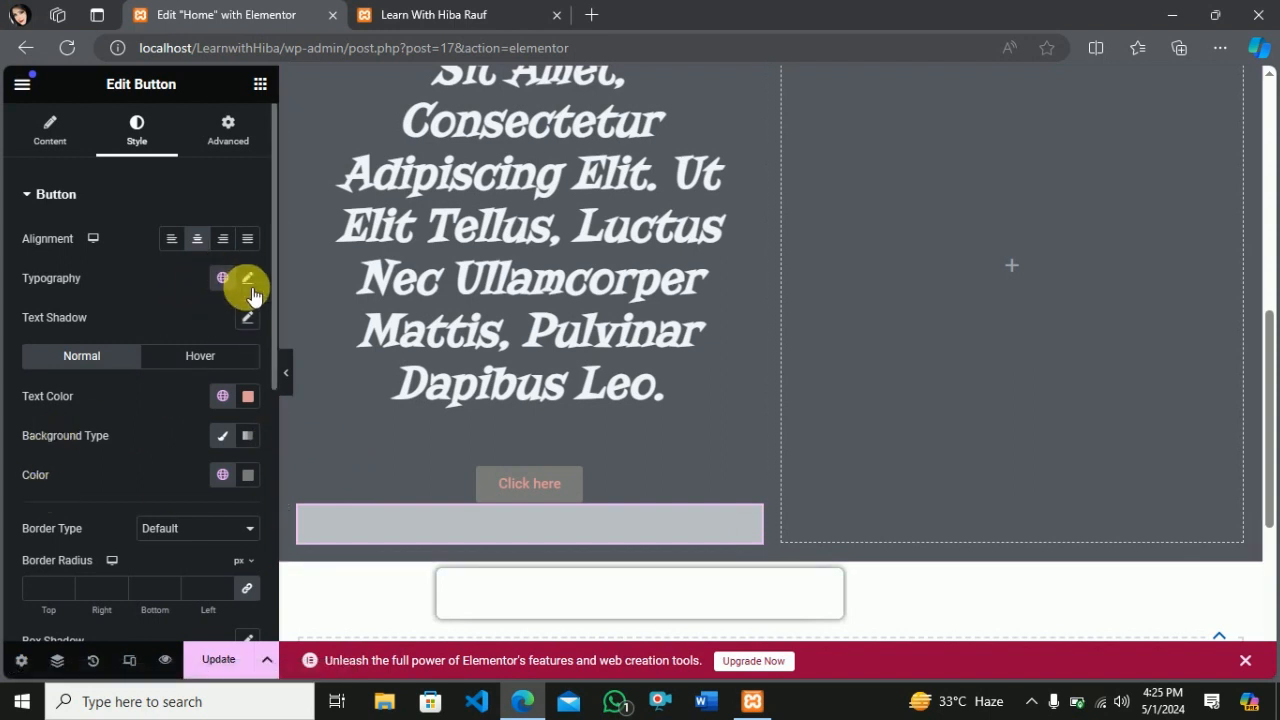
Give the button a custom near-black background color
{"action": "left_click", "coordinate": [223, 475]}
{"action": "left_click", "coordinate": [252, 478]}
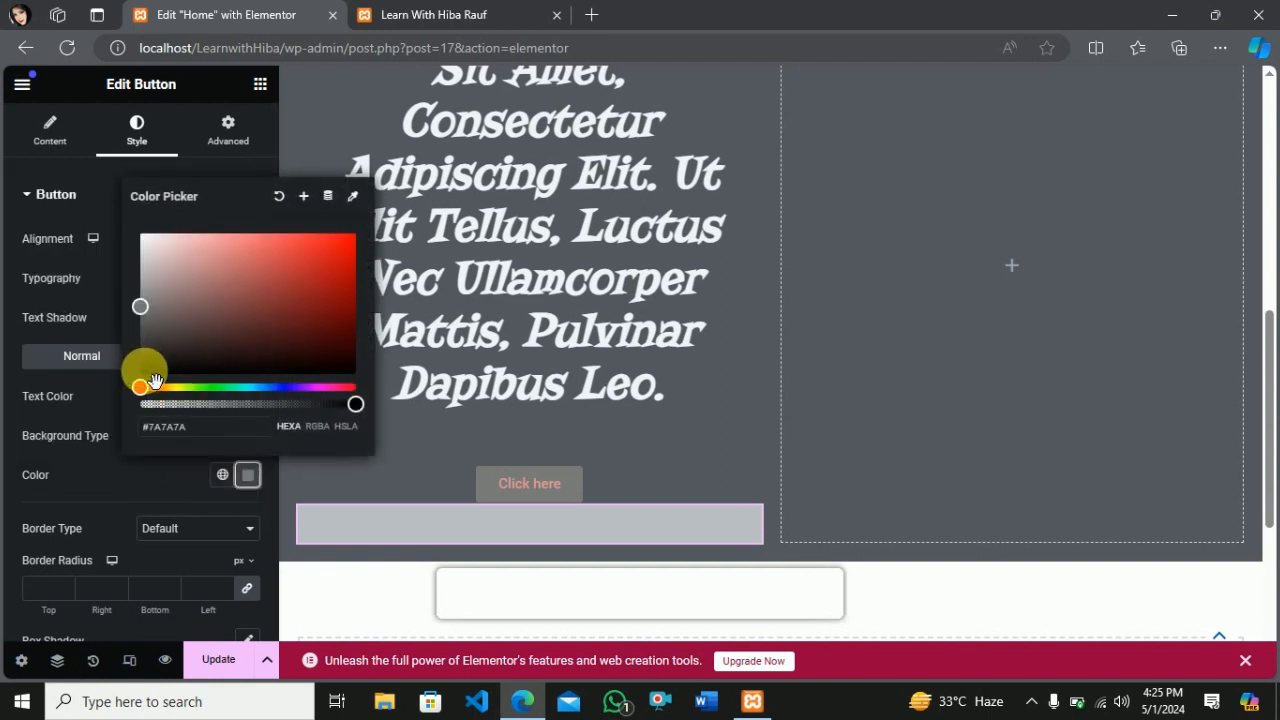
{"action": "left_click", "coordinate": [146, 371]}
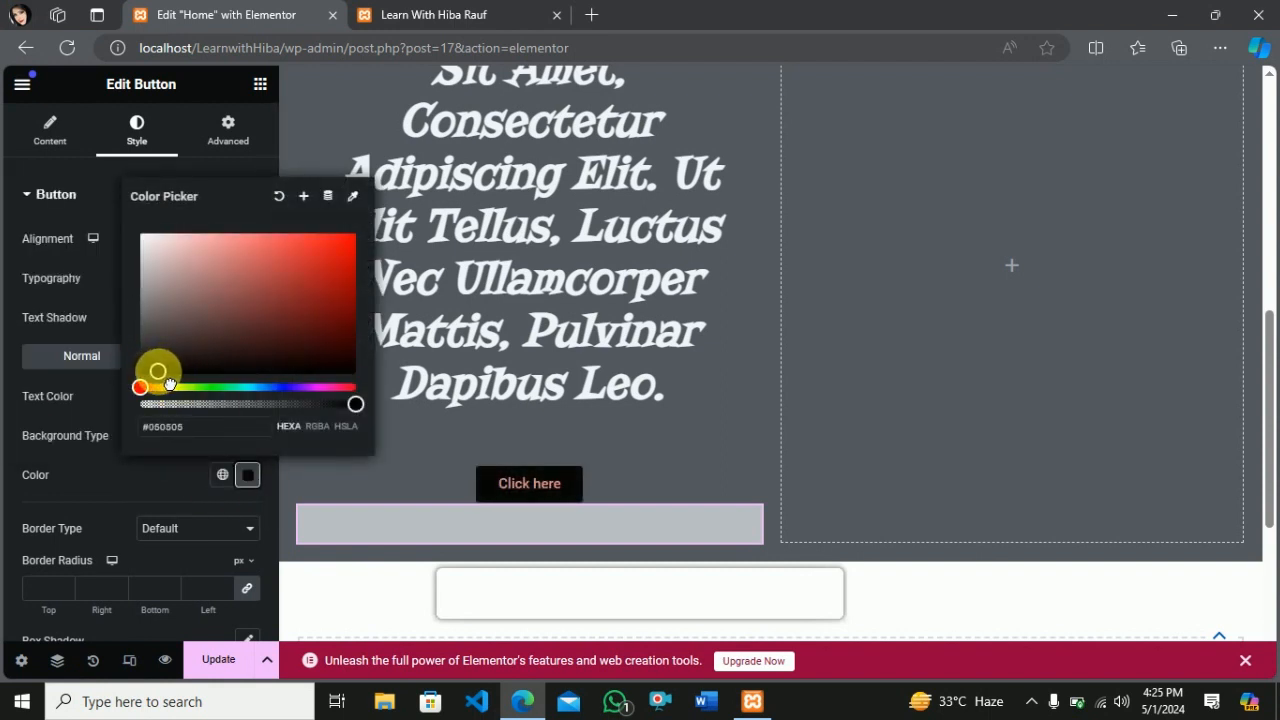
{"action": "left_click", "coordinate": [89, 471]}
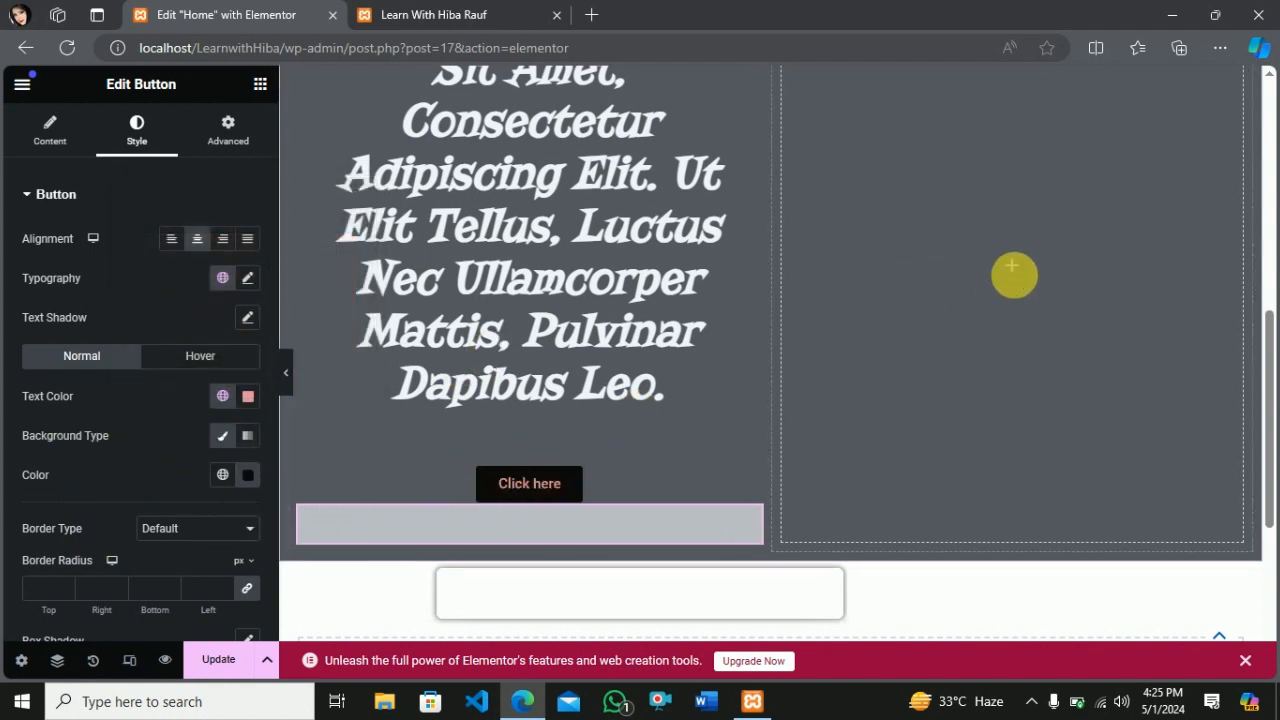
Add an Image Box widget to the empty second column of the dark grey container
{"action": "left_click", "coordinate": [1022, 277]}
{"action": "scroll", "coordinate": [137, 451], "scroll_direction": "down", "scroll_amount": 3}
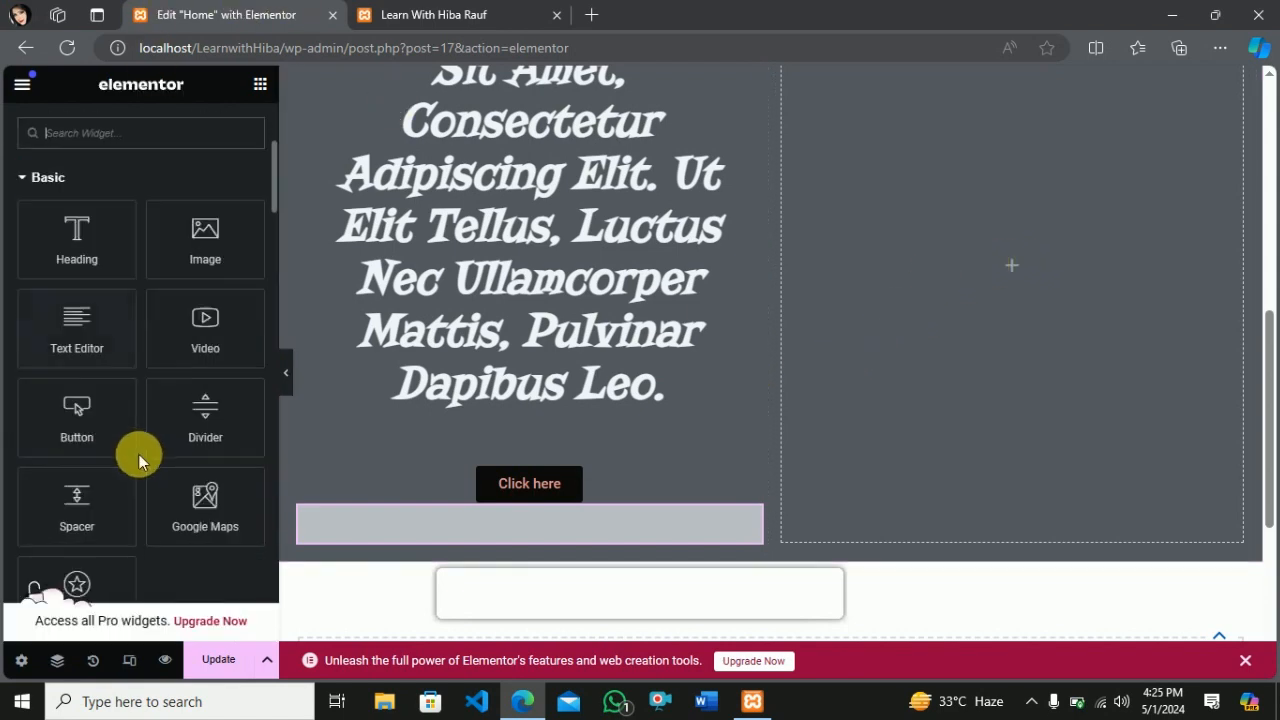
{"action": "scroll", "coordinate": [120, 400], "scroll_direction": "down", "scroll_amount": 8}
{"action": "scroll", "coordinate": [177, 391], "scroll_direction": "up", "scroll_amount": 3}
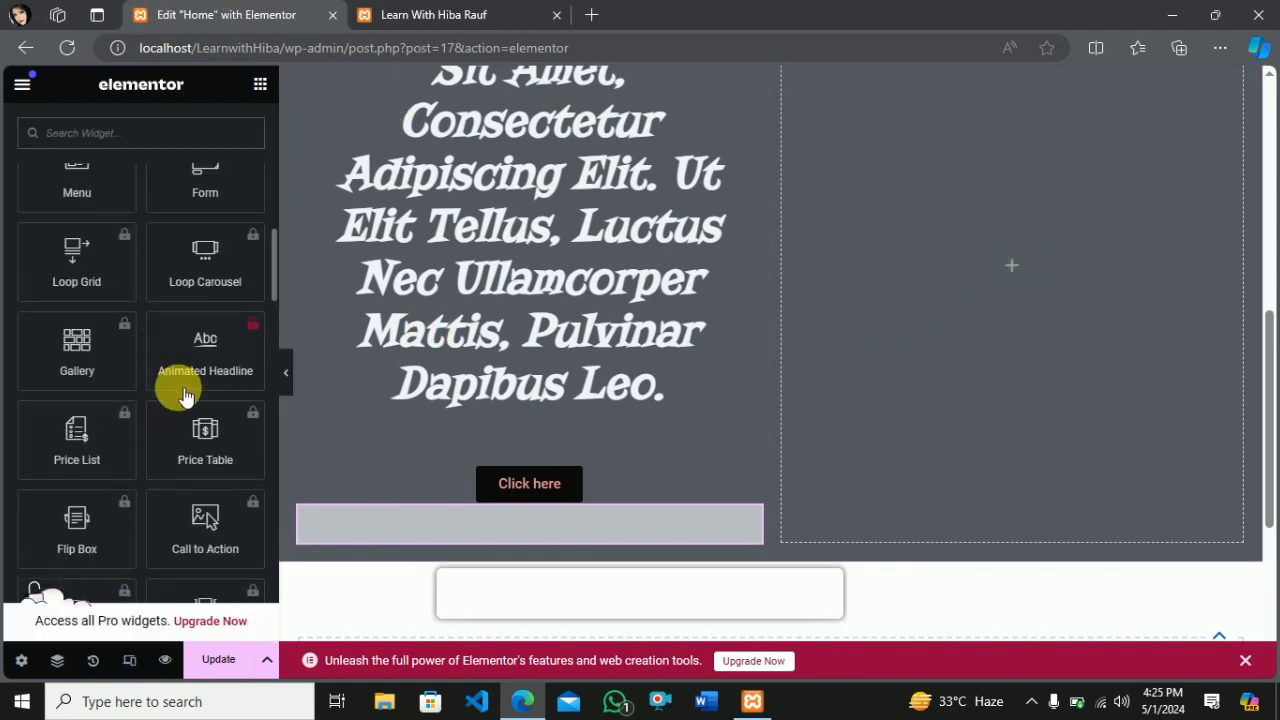
{"action": "scroll", "coordinate": [183, 397], "scroll_direction": "up", "scroll_amount": 2}
{"action": "scroll", "coordinate": [183, 397], "scroll_direction": "up", "scroll_amount": 10}
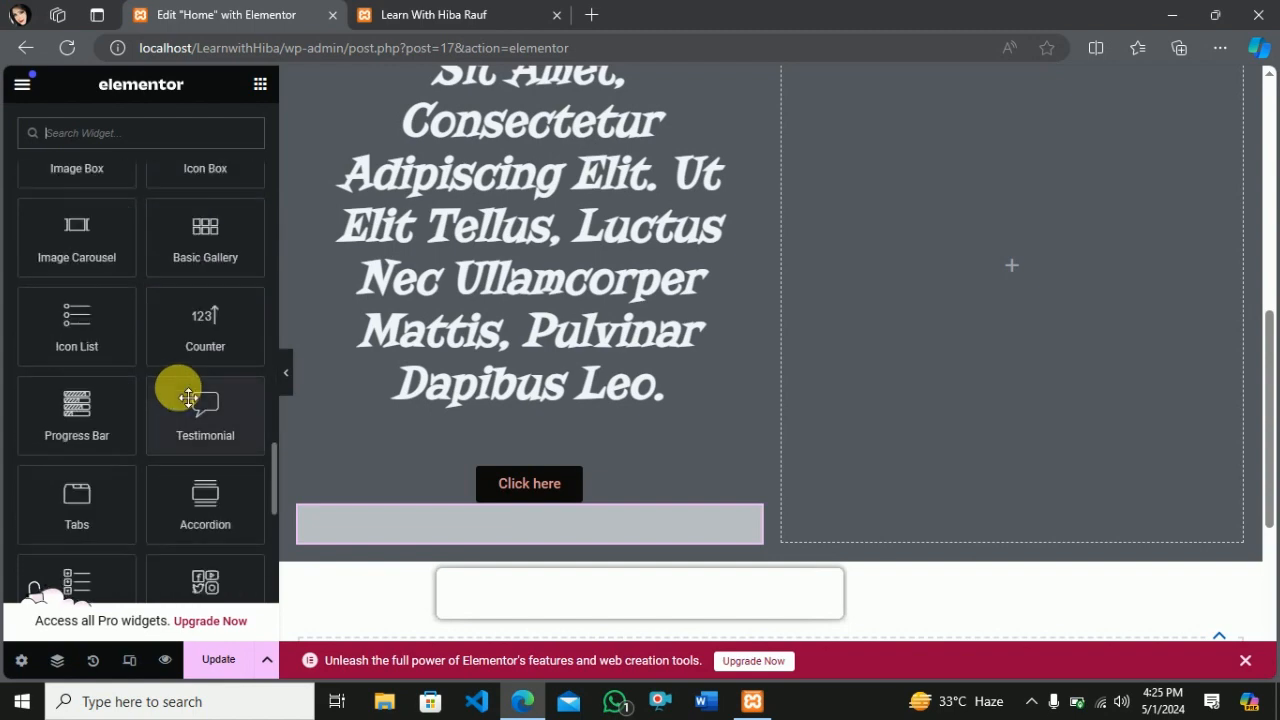
{"action": "left_click_drag", "start_coordinate": [77, 330], "coordinate": [1018, 264]}
{"action": "scroll", "coordinate": [1031, 329], "scroll_direction": "up", "scroll_amount": 1}
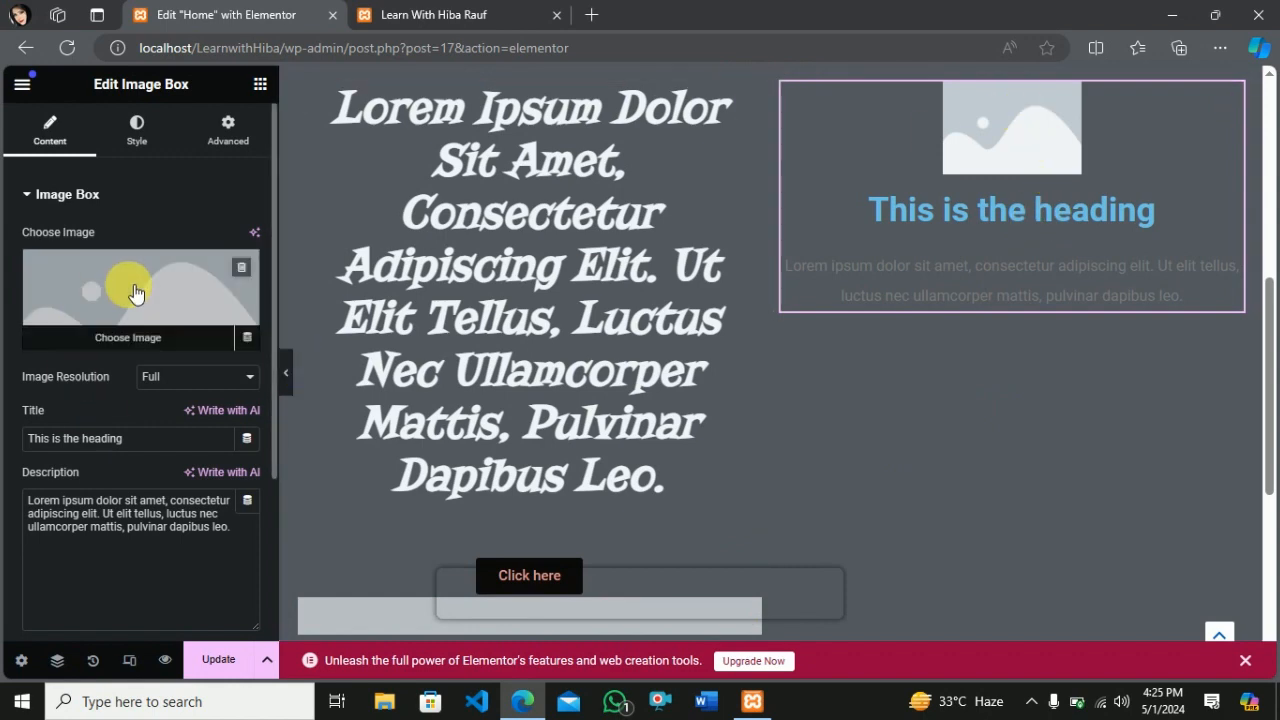
Use the blue envelope icon from the media library as the image box's picture, keeping its default title and description
{"action": "left_click", "coordinate": [177, 329]}
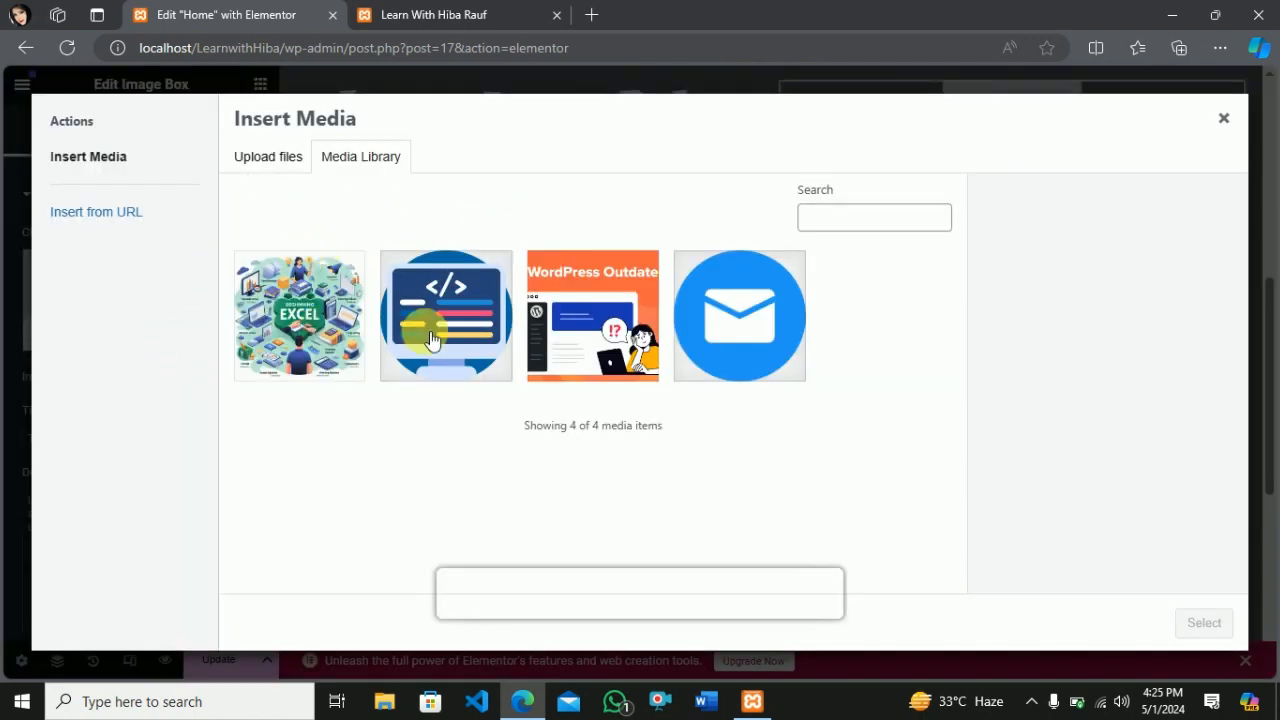
{"action": "left_click", "coordinate": [760, 335]}
{"action": "left_click", "coordinate": [1210, 626]}
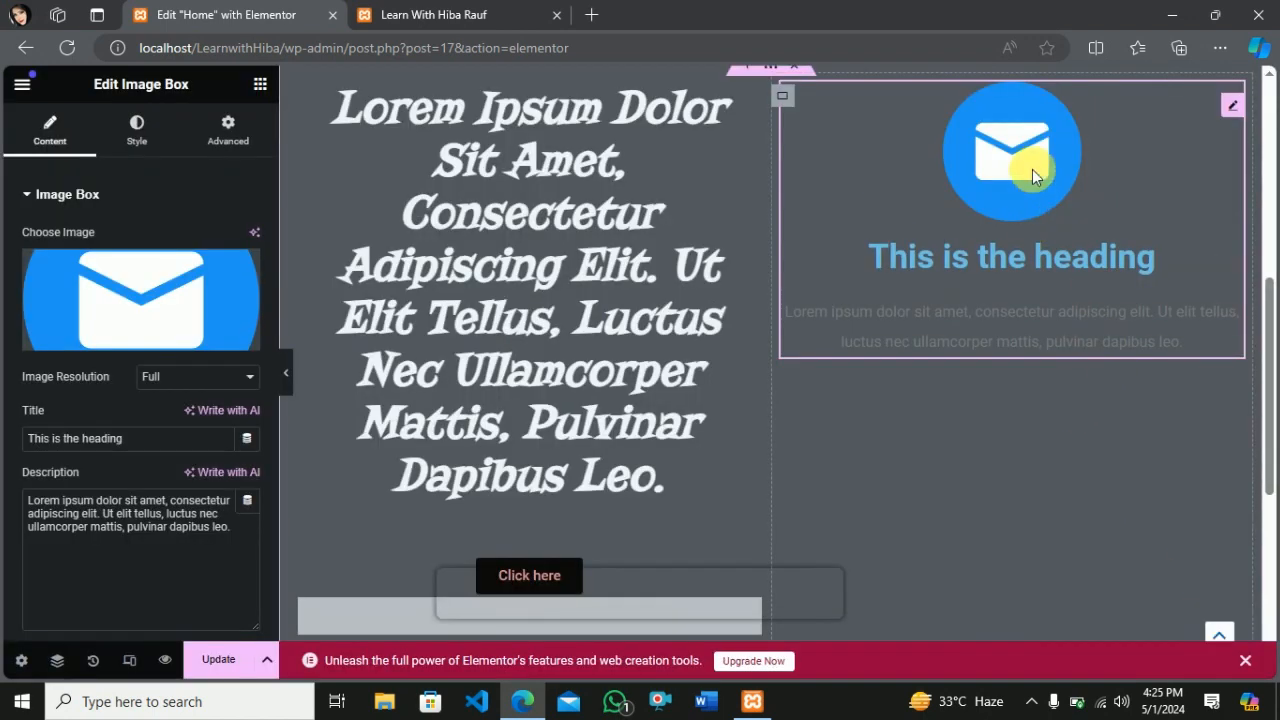
{"action": "scroll", "coordinate": [120, 564], "scroll_direction": "down", "scroll_amount": 1}
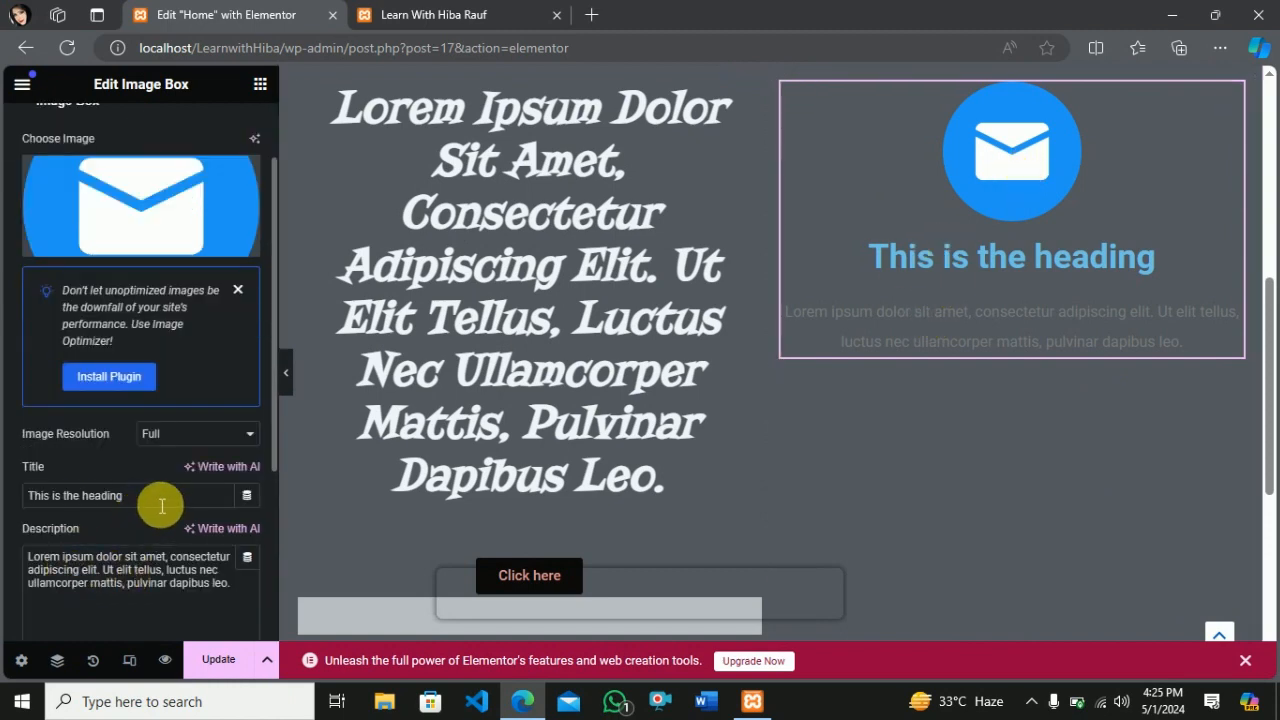
{"action": "left_click_drag", "start_coordinate": [160, 497], "coordinate": [14, 482]}
{"action": "left_click_drag", "start_coordinate": [158, 583], "coordinate": [45, 583]}
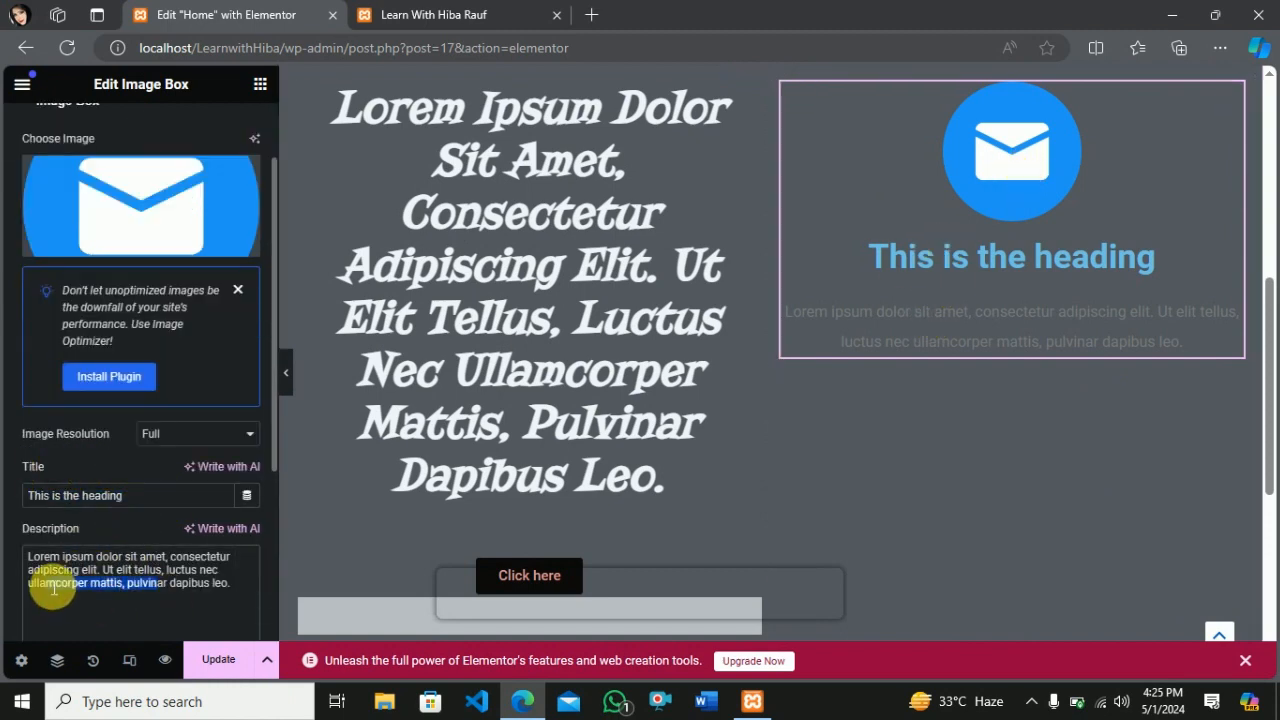
Copy the styled button from the first column and paste it below the image box in the second column
{"action": "right_click", "coordinate": [531, 578]}
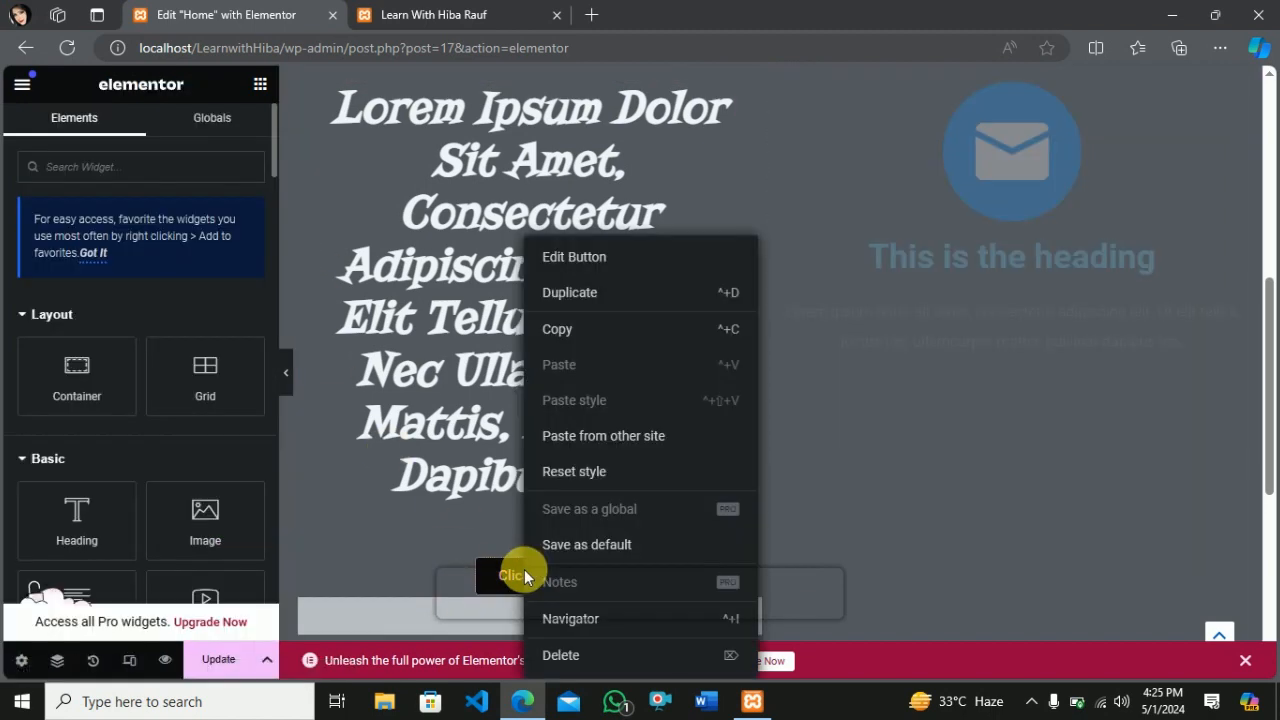
{"action": "left_click", "coordinate": [575, 331]}
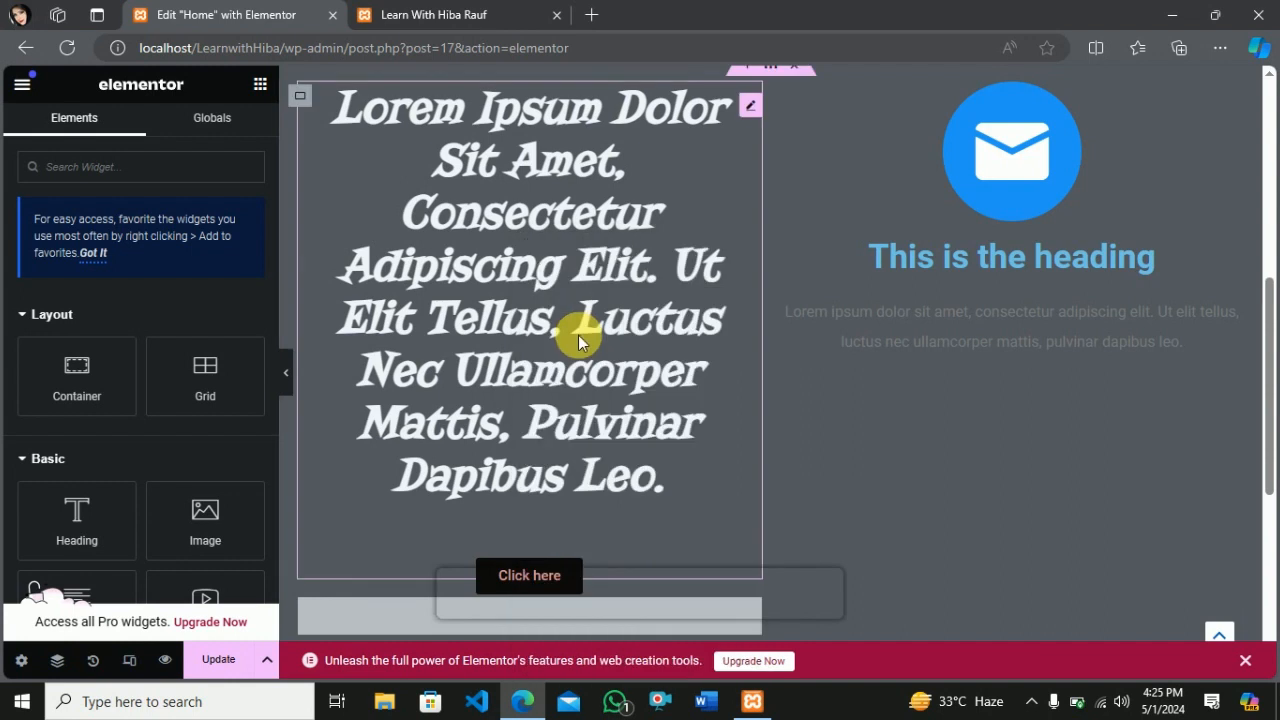
{"action": "right_click", "coordinate": [916, 417]}
{"action": "left_click", "coordinate": [944, 324]}
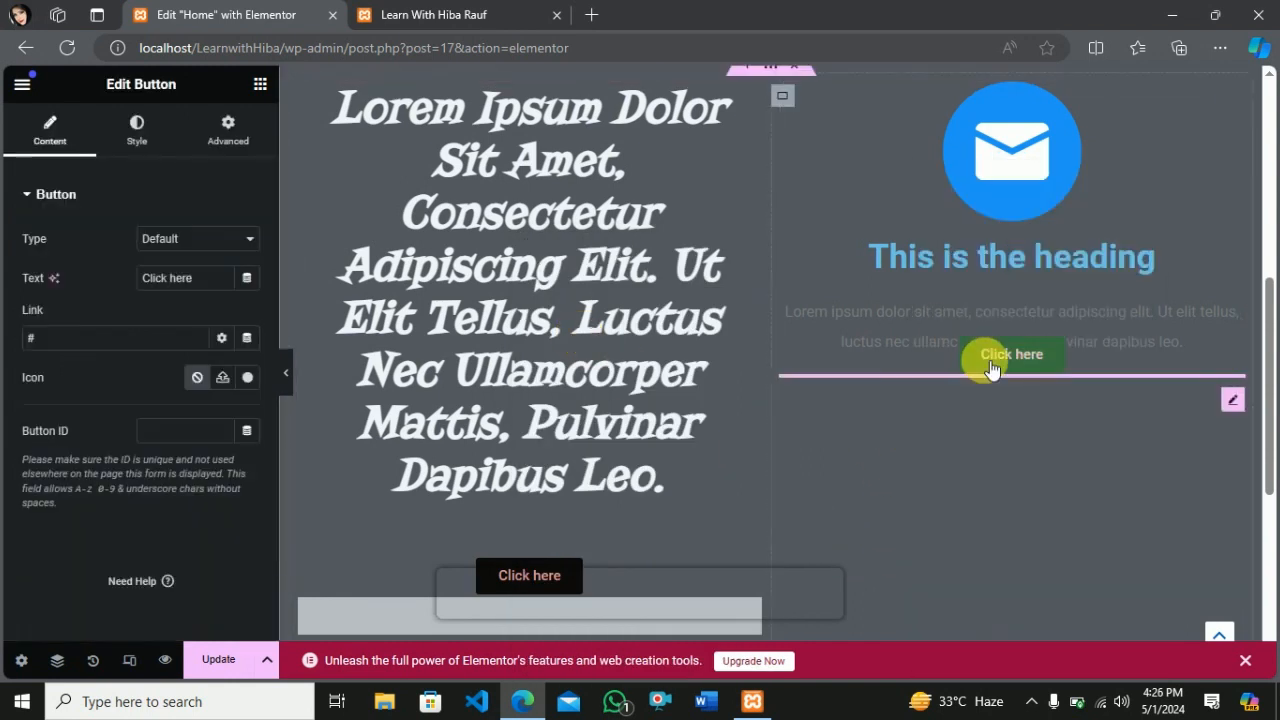
{"action": "left_click_drag", "start_coordinate": [1000, 355], "coordinate": [986, 380]}
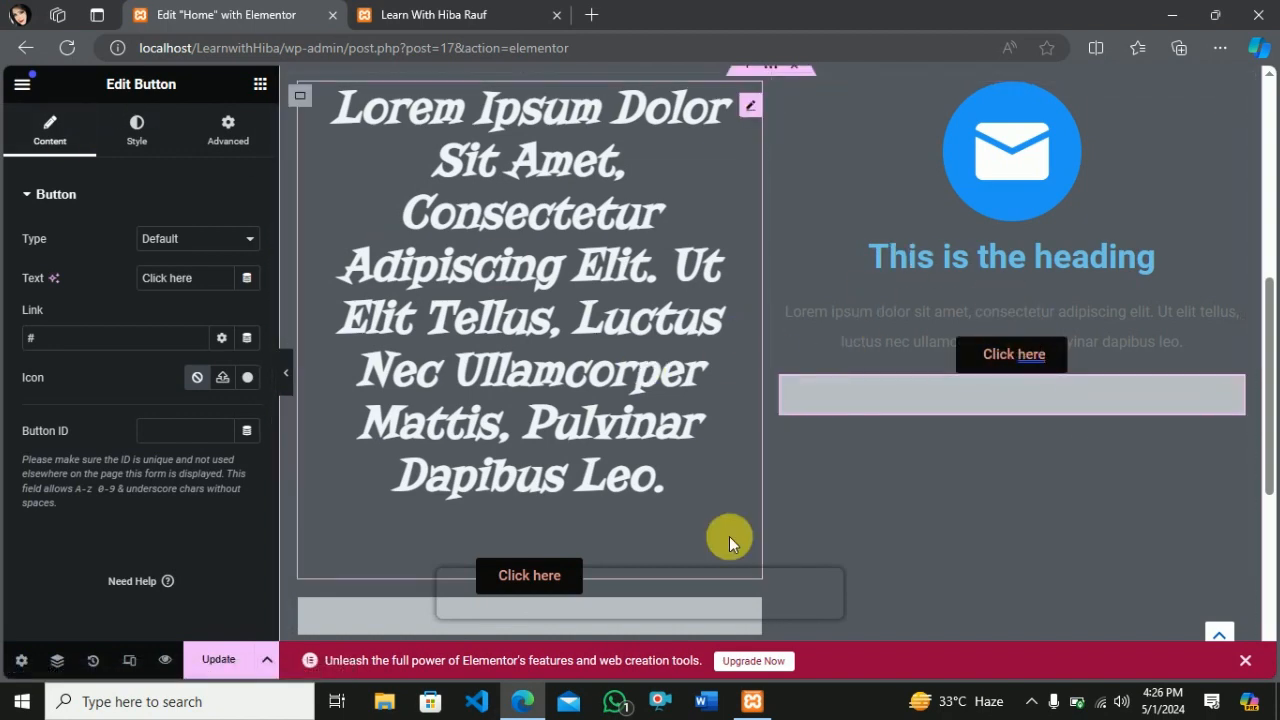
Set the top margin of the button below the image box to 1 px
{"action": "left_click", "coordinate": [240, 136]}
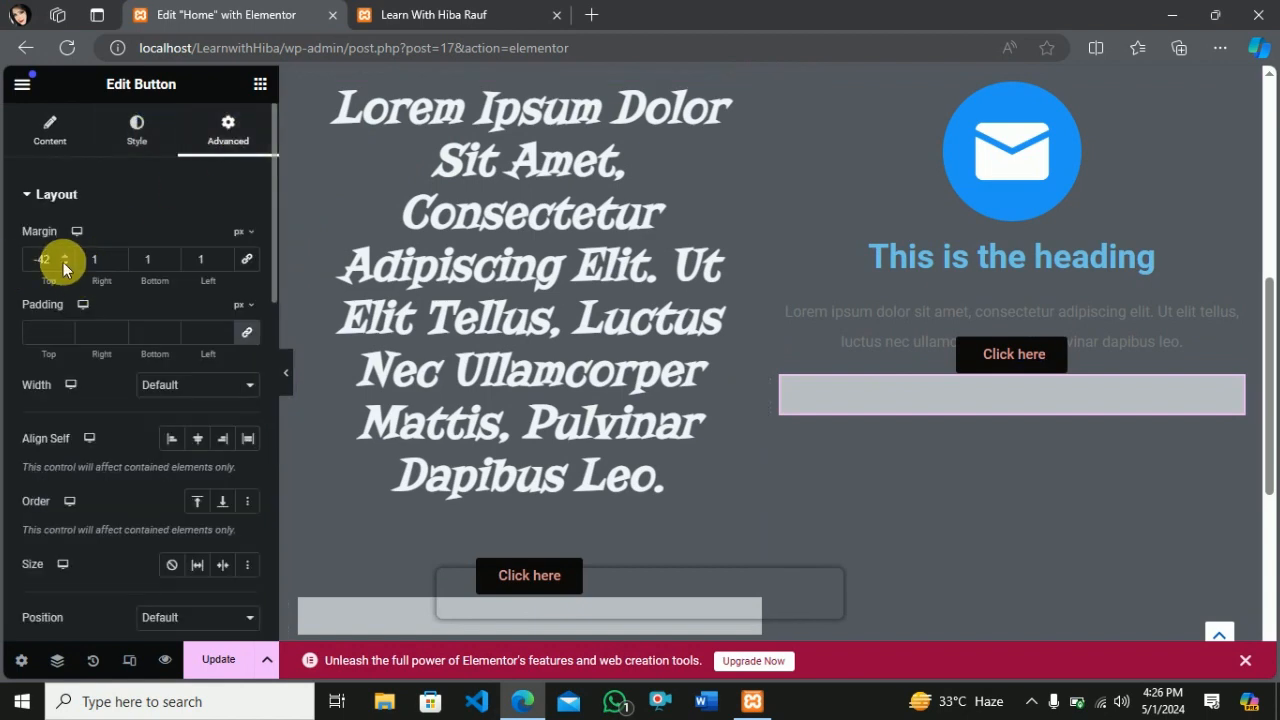
{"action": "key", "text": "BackSpace"}
{"action": "key", "text": "BackSpace"}
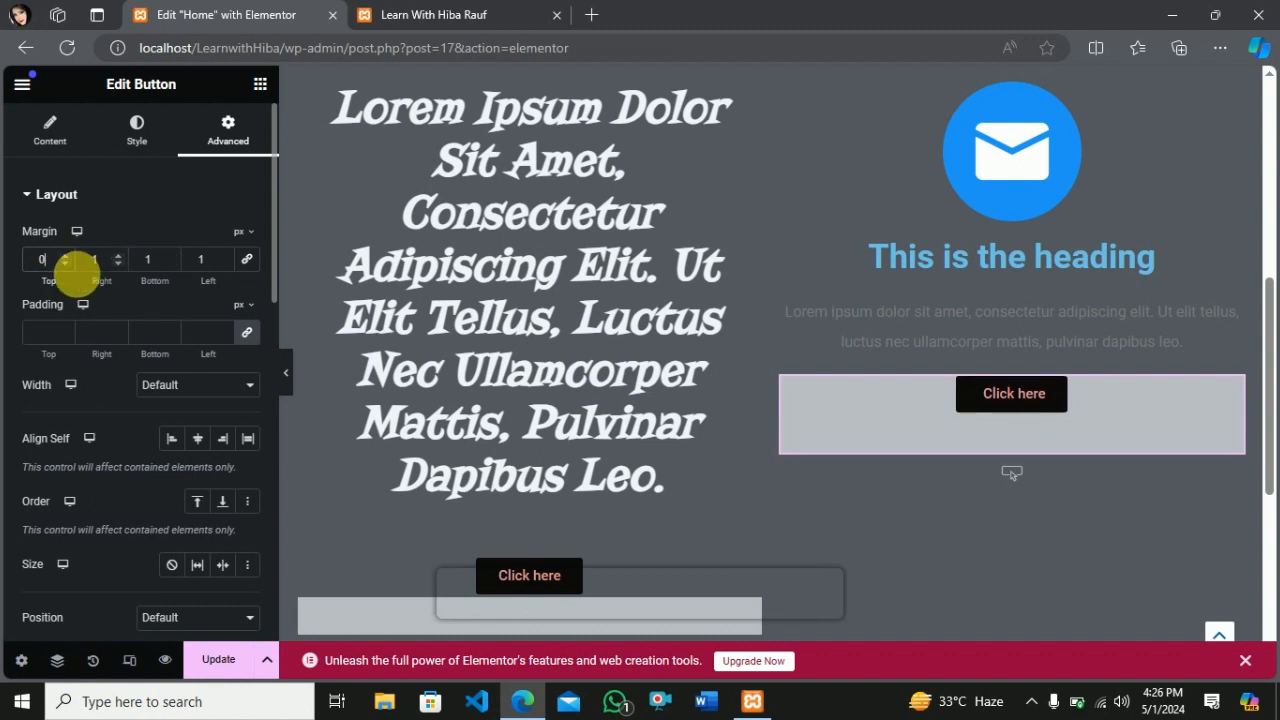
{"action": "left_click", "coordinate": [64, 255]}
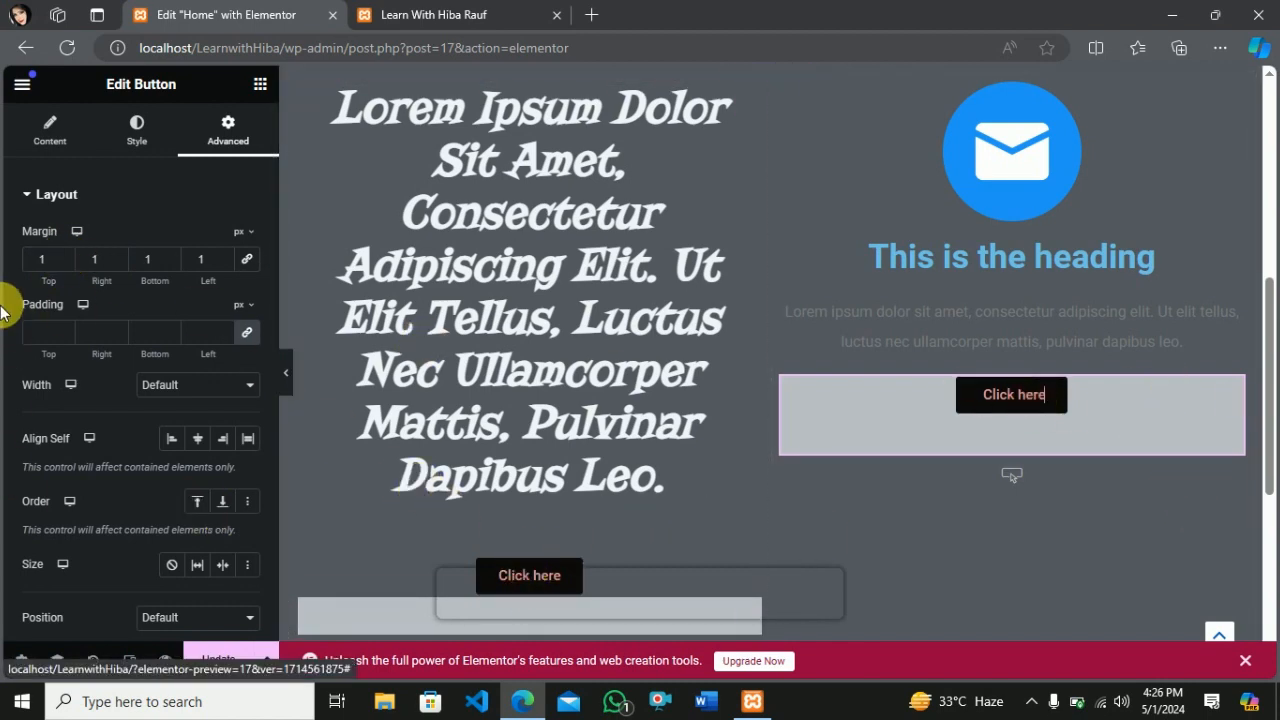
Save the current edits by updating the Home page
{"action": "left_click", "coordinate": [864, 436]}
{"action": "scroll", "coordinate": [652, 440], "scroll_direction": "down", "scroll_amount": 4}
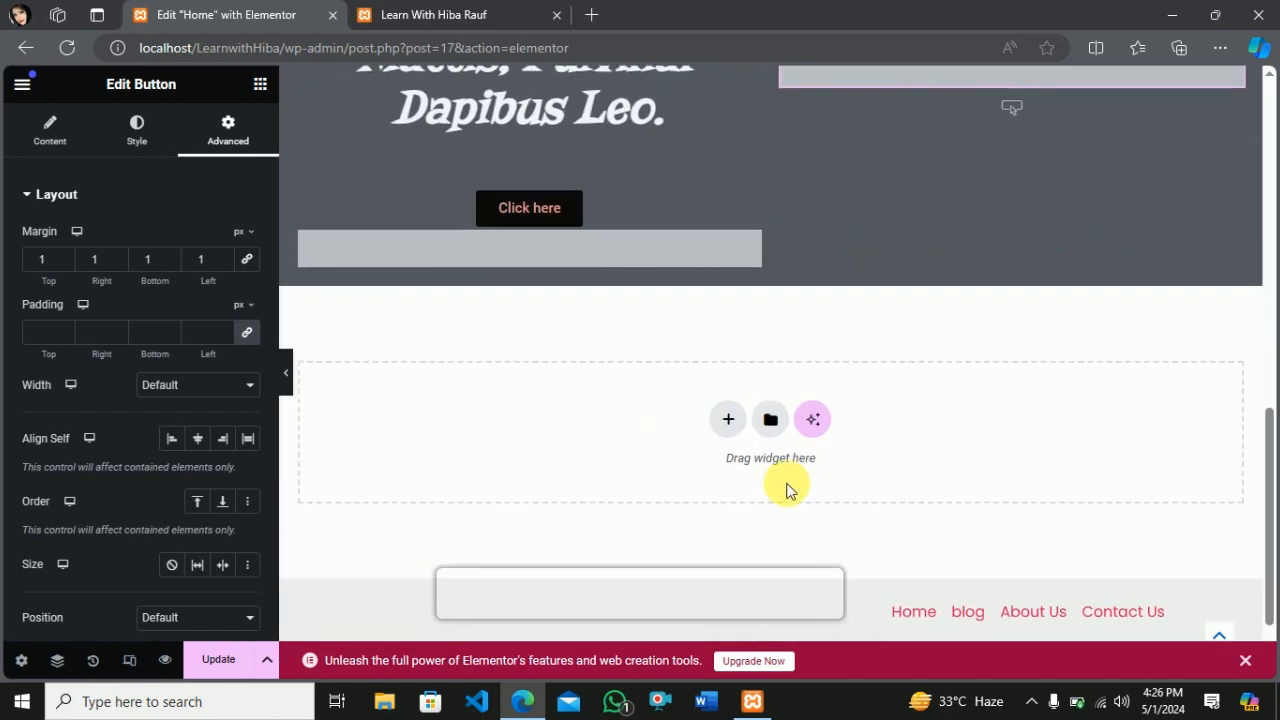
{"action": "scroll", "coordinate": [787, 486], "scroll_direction": "up", "scroll_amount": 6}
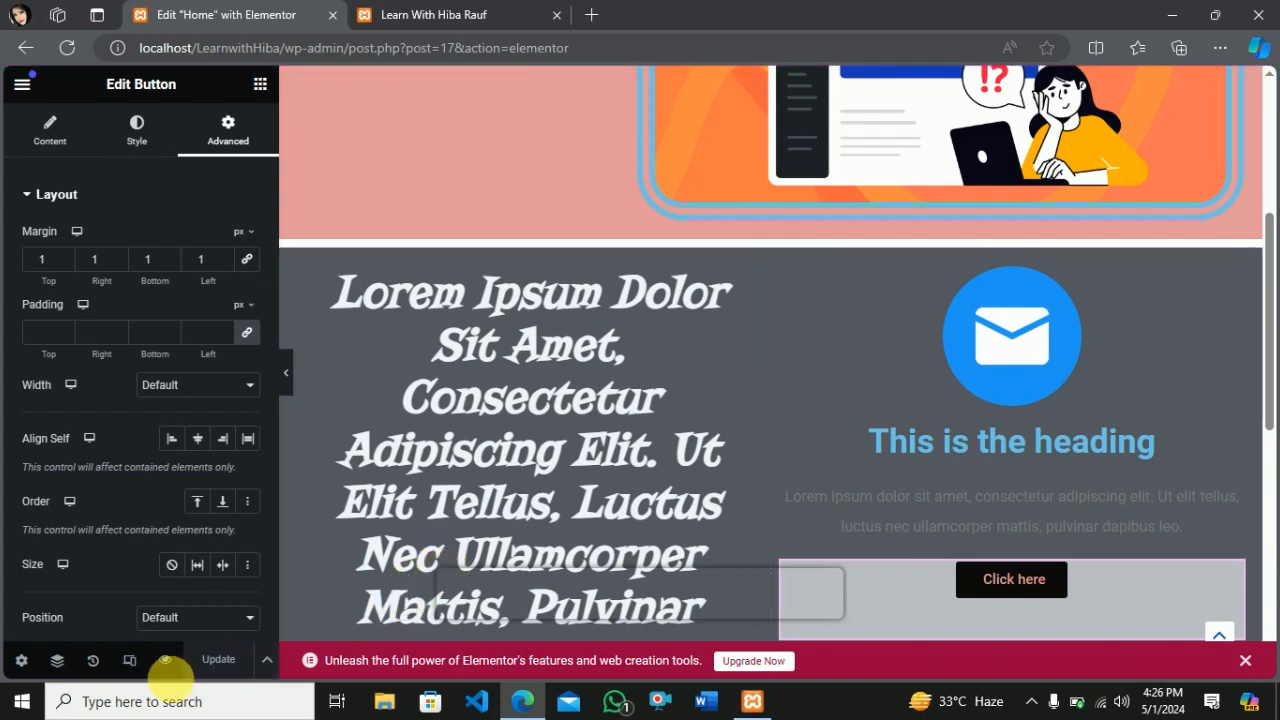
Reload the live site and examine the Home page from the welcome section down through the dark two-column container to the footer
{"action": "left_click", "coordinate": [484, 14]}
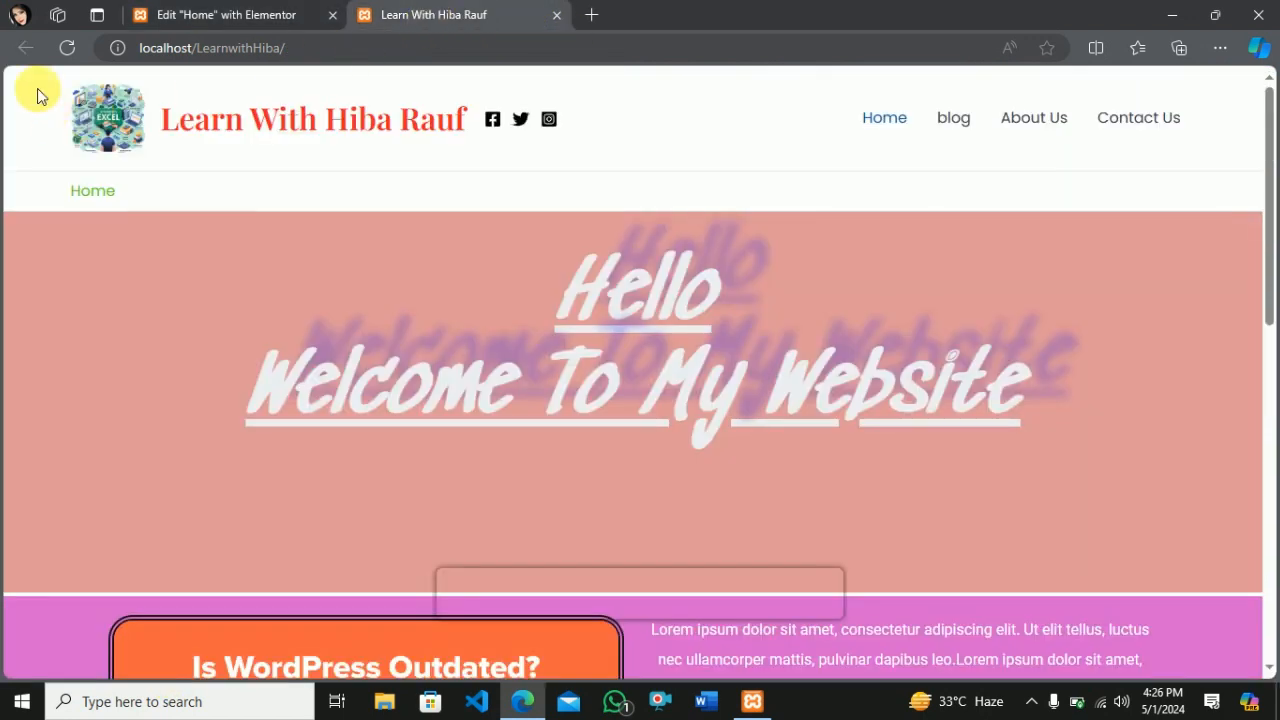
{"action": "left_click", "coordinate": [61, 50]}
{"action": "scroll", "coordinate": [909, 363], "scroll_direction": "down", "scroll_amount": 8}
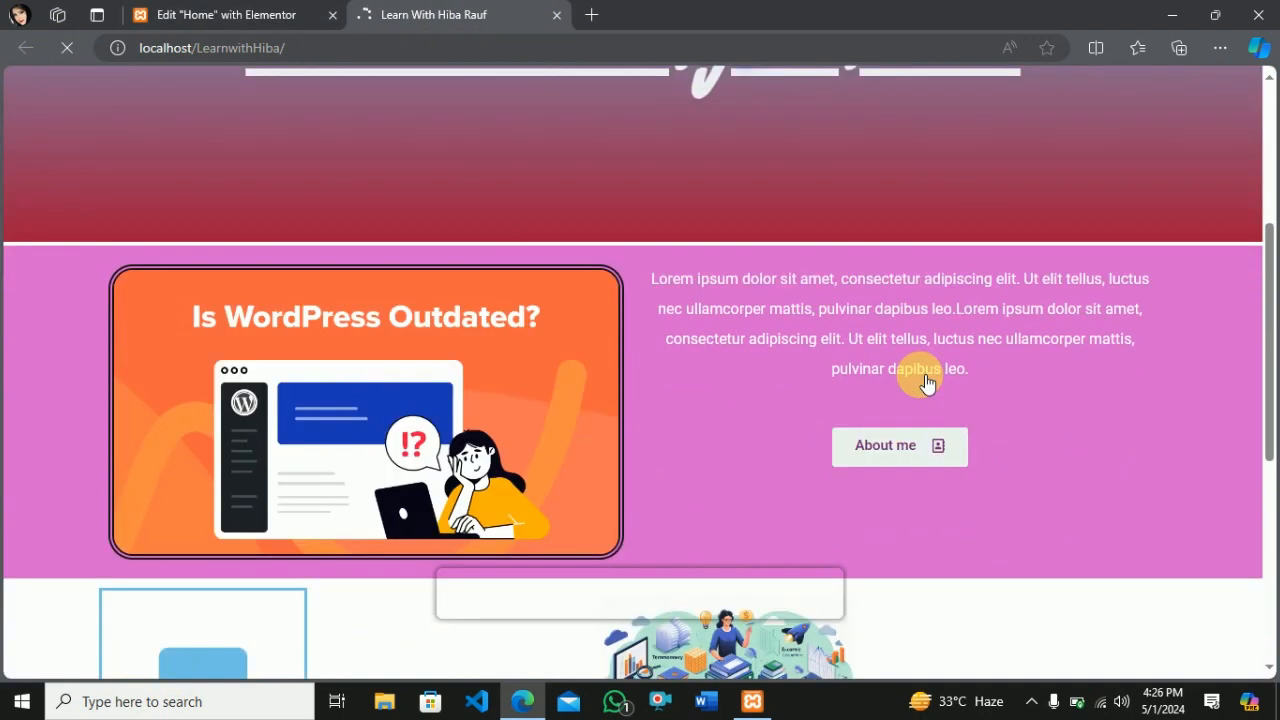
{"action": "scroll", "coordinate": [922, 387], "scroll_direction": "up", "scroll_amount": 10}
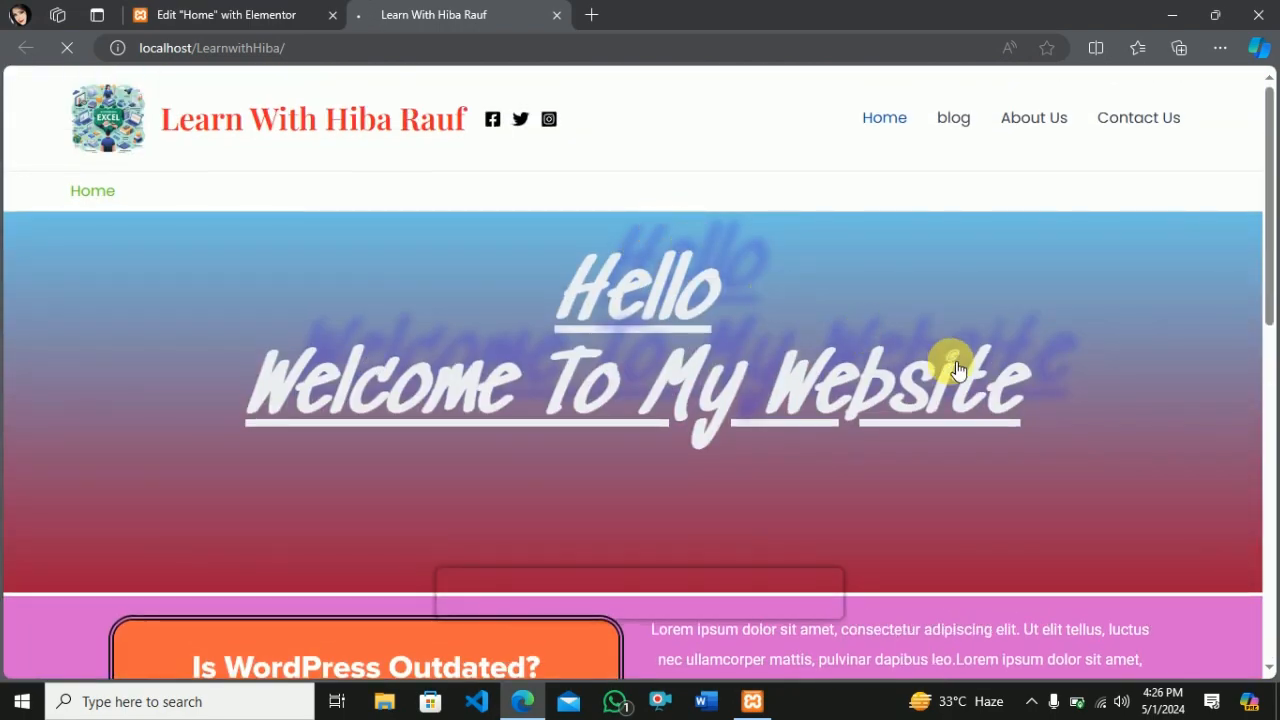
{"action": "scroll", "coordinate": [747, 354], "scroll_direction": "down", "scroll_amount": 6}
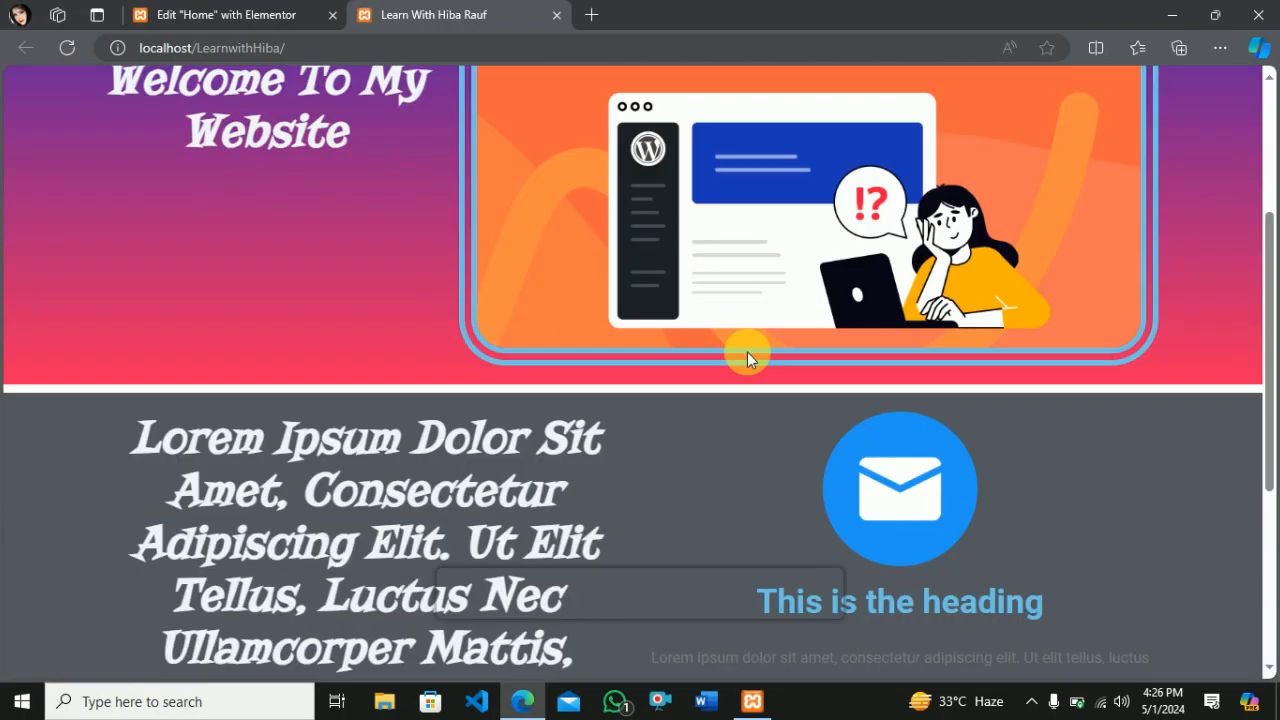
{"action": "scroll", "coordinate": [747, 355], "scroll_direction": "up", "scroll_amount": 6}
{"action": "scroll", "coordinate": [748, 360], "scroll_direction": "down", "scroll_amount": 6}
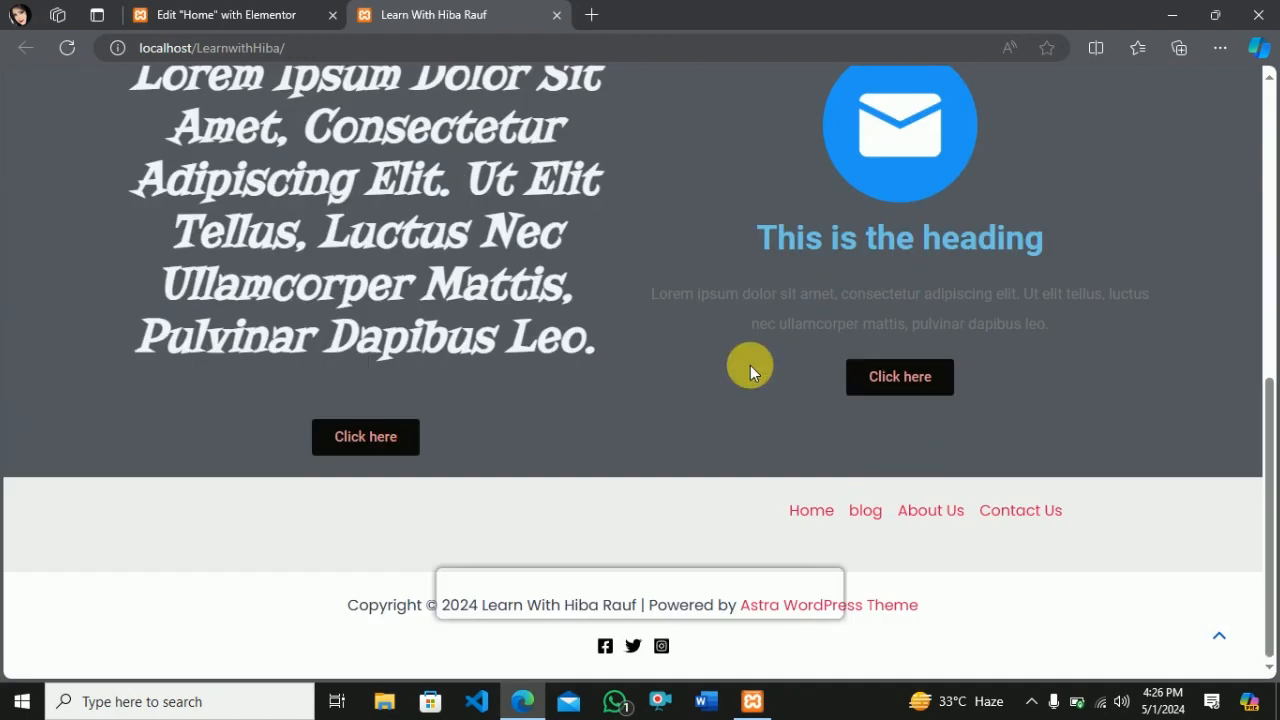
{"action": "scroll", "coordinate": [750, 365], "scroll_direction": "up", "scroll_amount": 6}
{"action": "scroll", "coordinate": [555, 296], "scroll_direction": "down", "scroll_amount": 5}
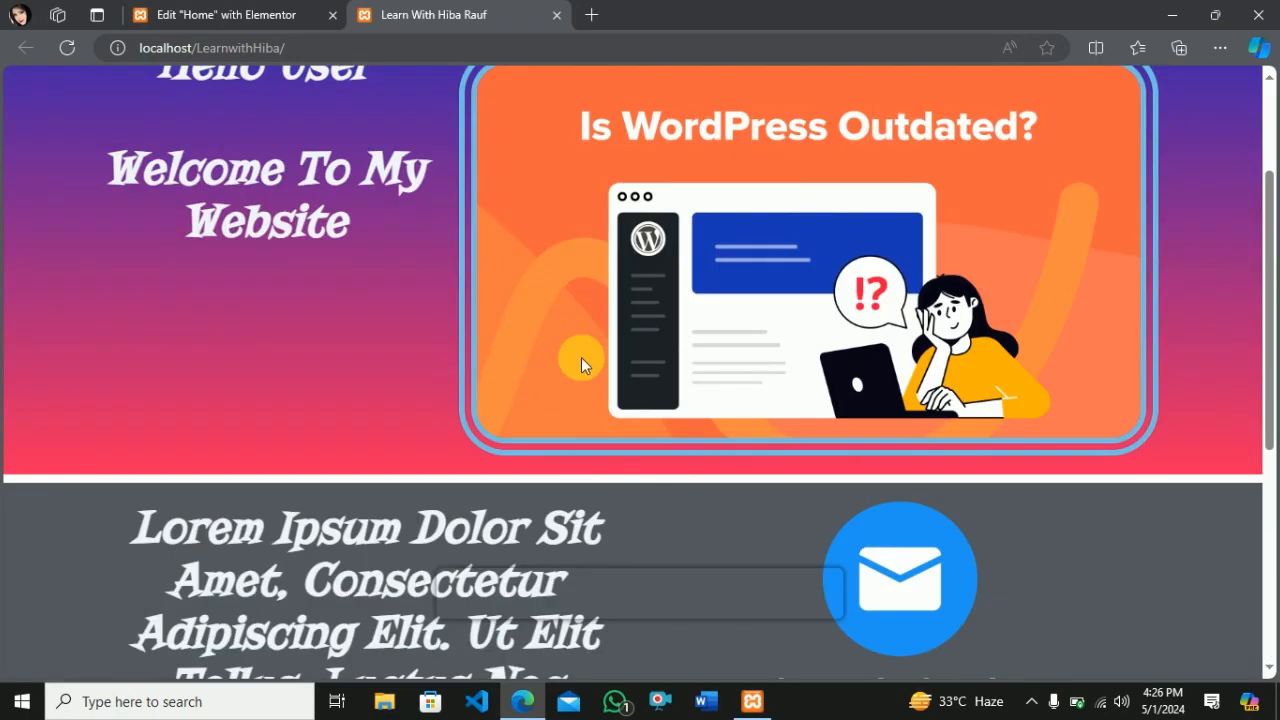
{"action": "scroll", "coordinate": [600, 441], "scroll_direction": "up", "scroll_amount": 5}
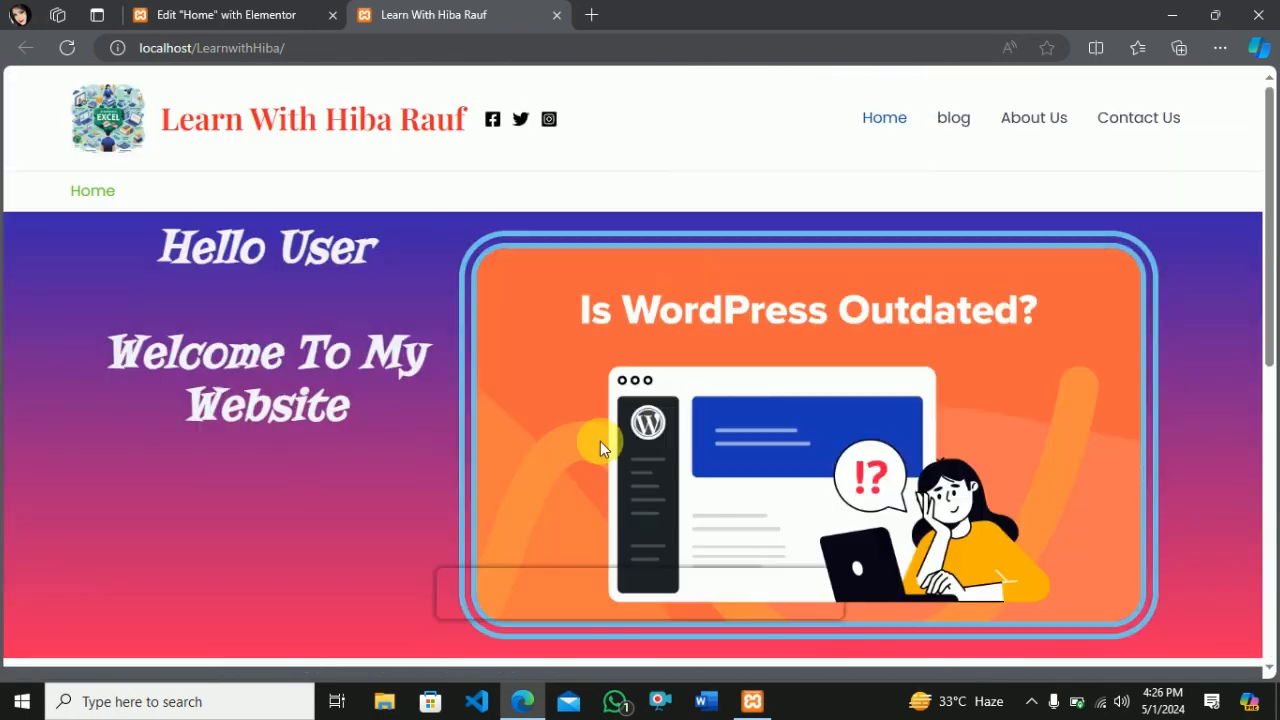
Return to the Elementor editor and add the Bell icon after the text of the second column's button, with wider icon spacing
{"action": "left_click", "coordinate": [243, 17]}
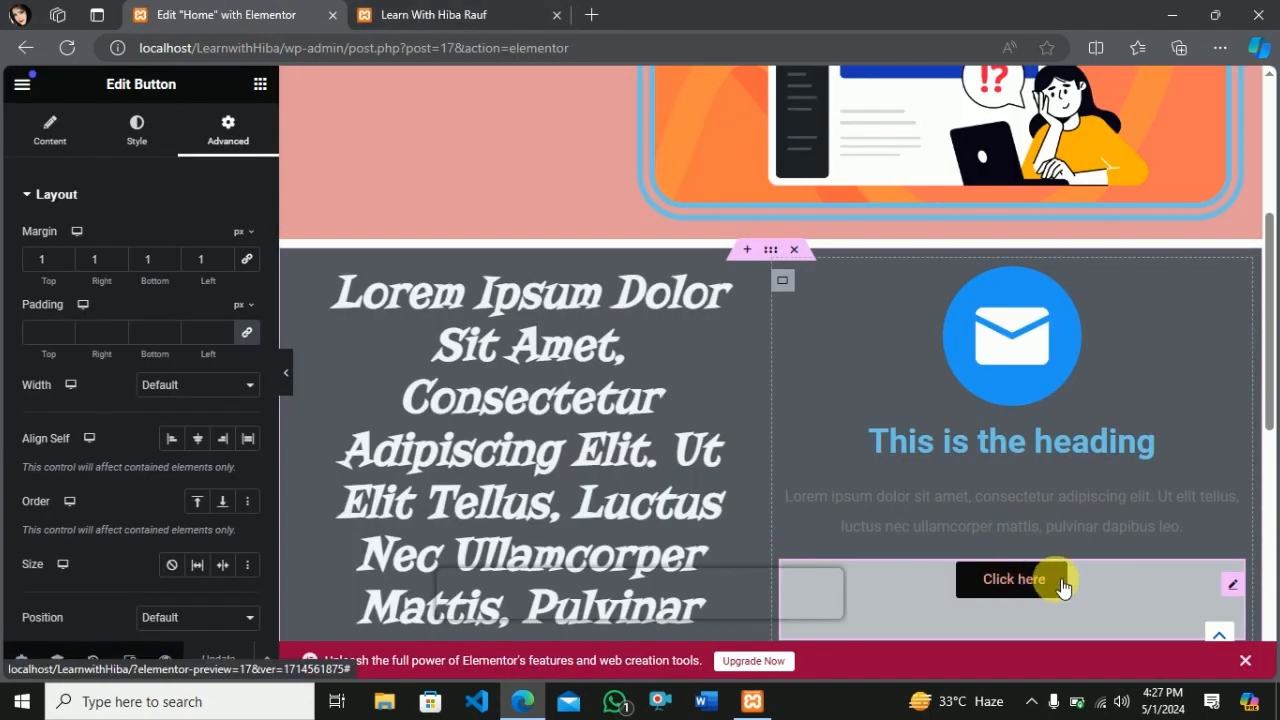
{"action": "left_click", "coordinate": [52, 128]}
{"action": "left_click", "coordinate": [140, 128]}
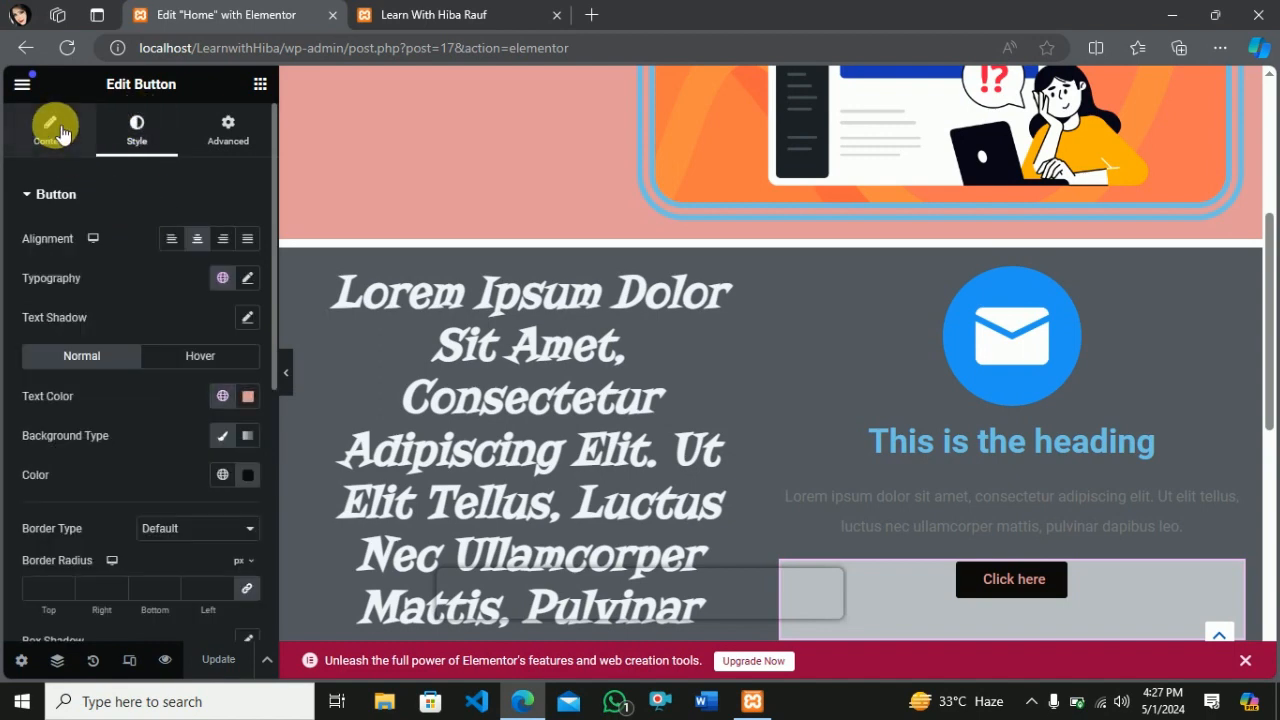
{"action": "left_click", "coordinate": [55, 128]}
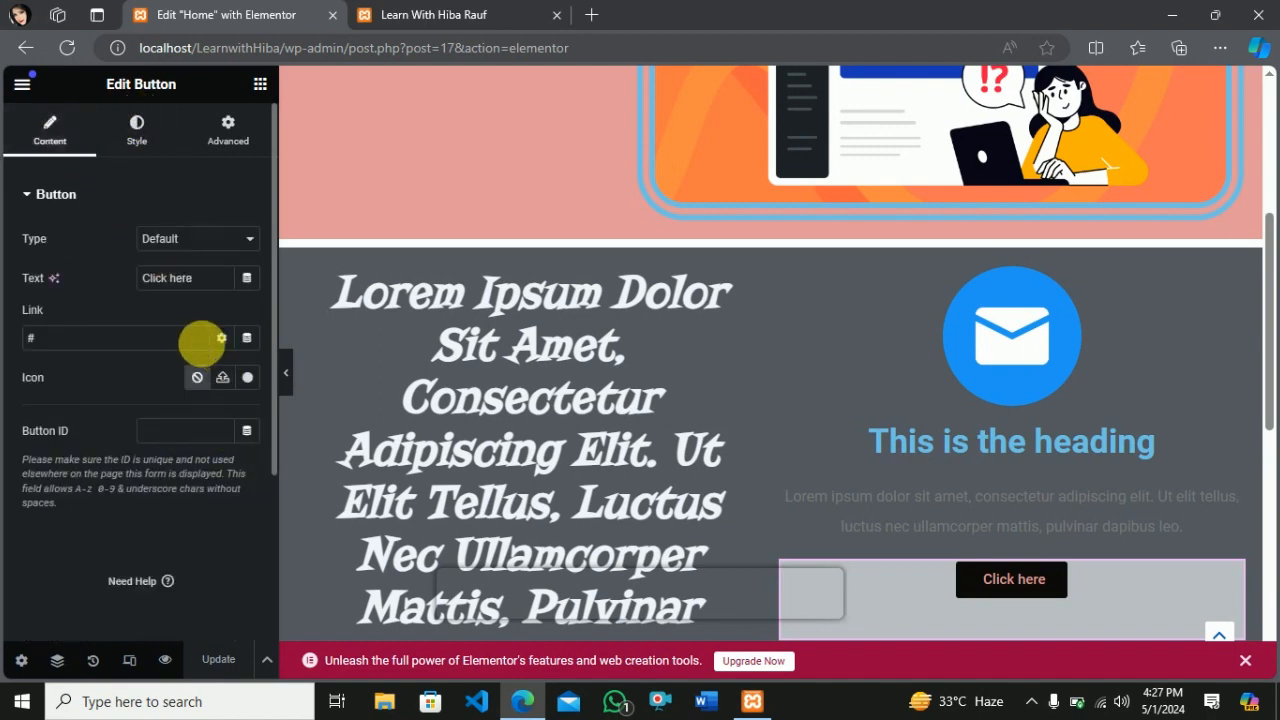
{"action": "left_click", "coordinate": [248, 379]}
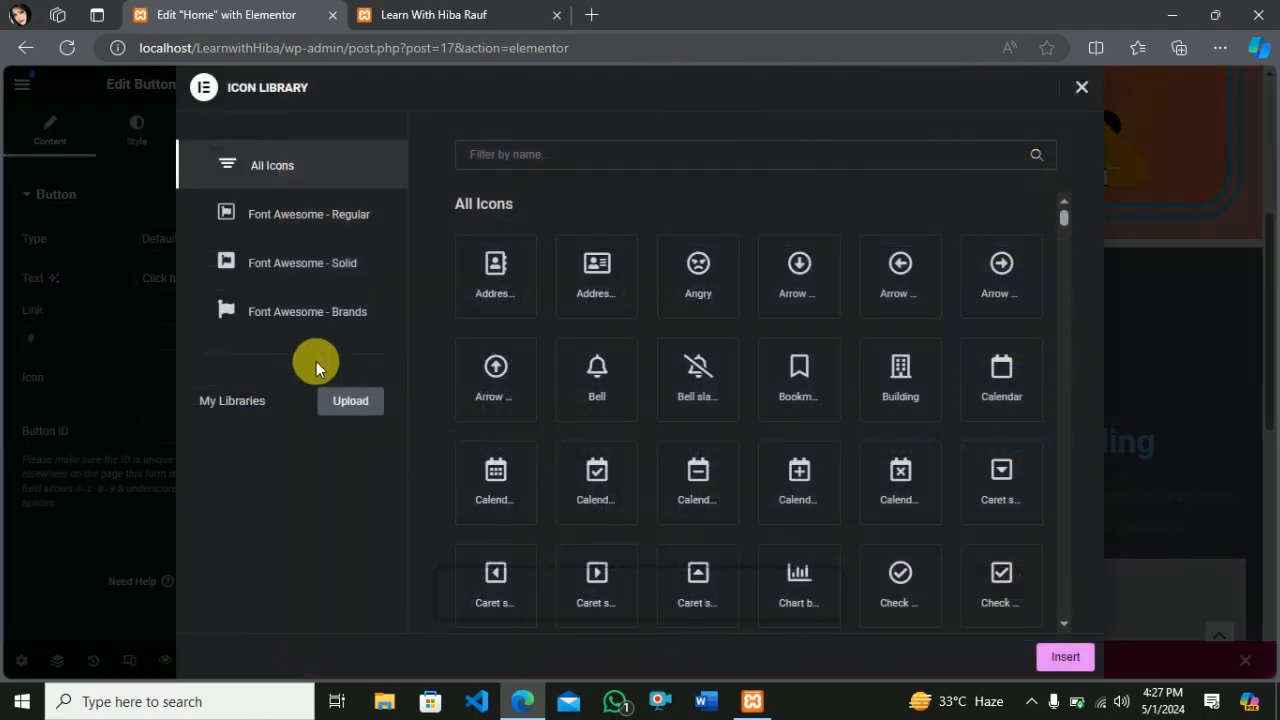
{"action": "left_click", "coordinate": [597, 380]}
{"action": "left_click", "coordinate": [1068, 660]}
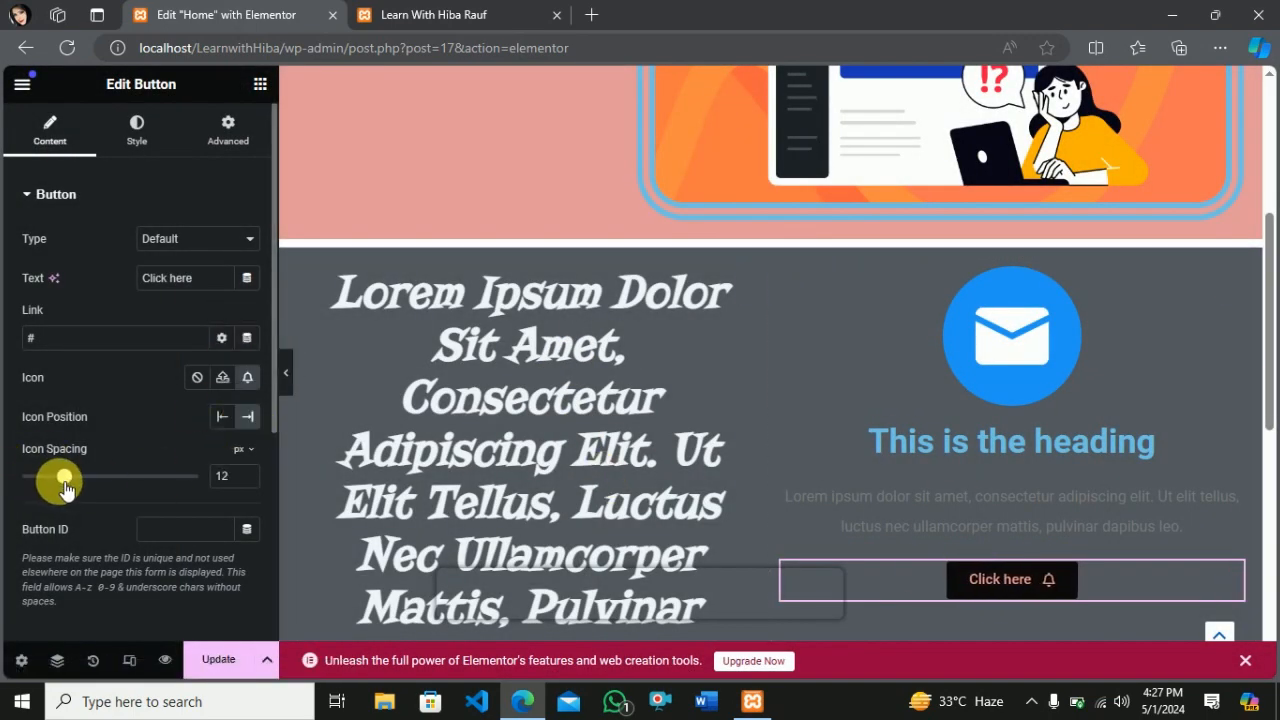
Apply the Primary global font to the typography of the second column's button
{"action": "left_click", "coordinate": [136, 128]}
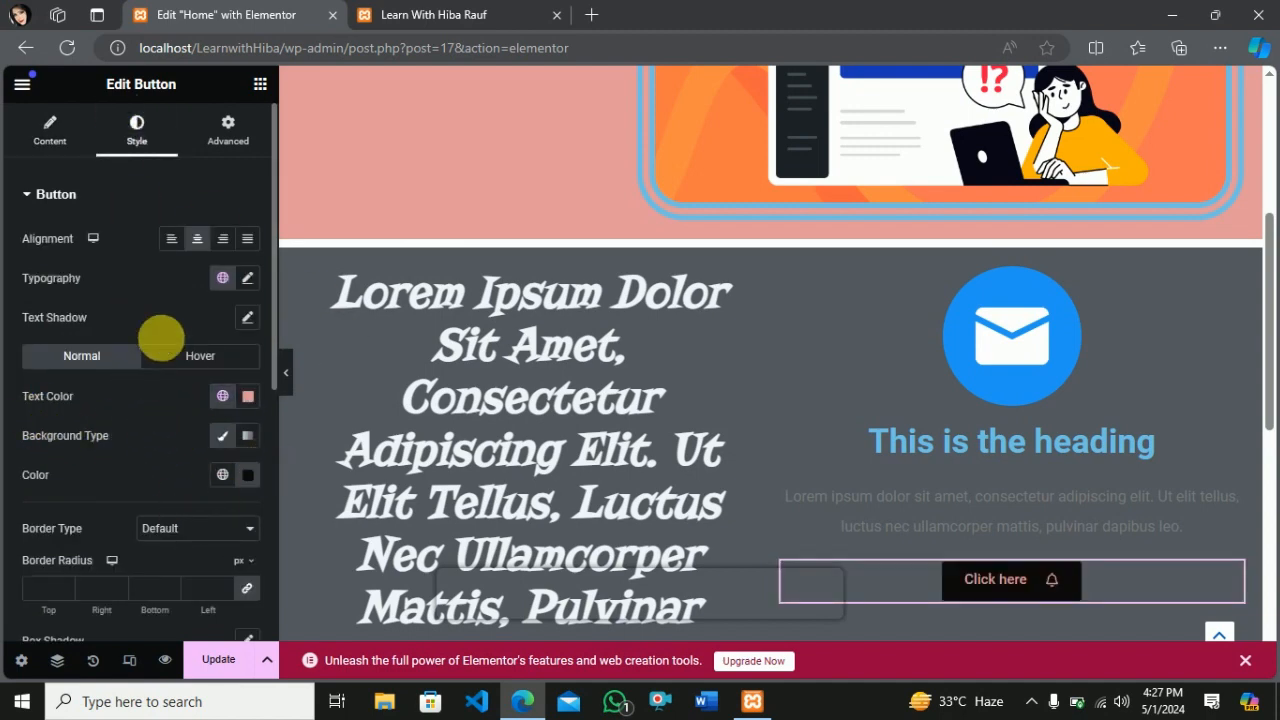
{"action": "left_click", "coordinate": [248, 280]}
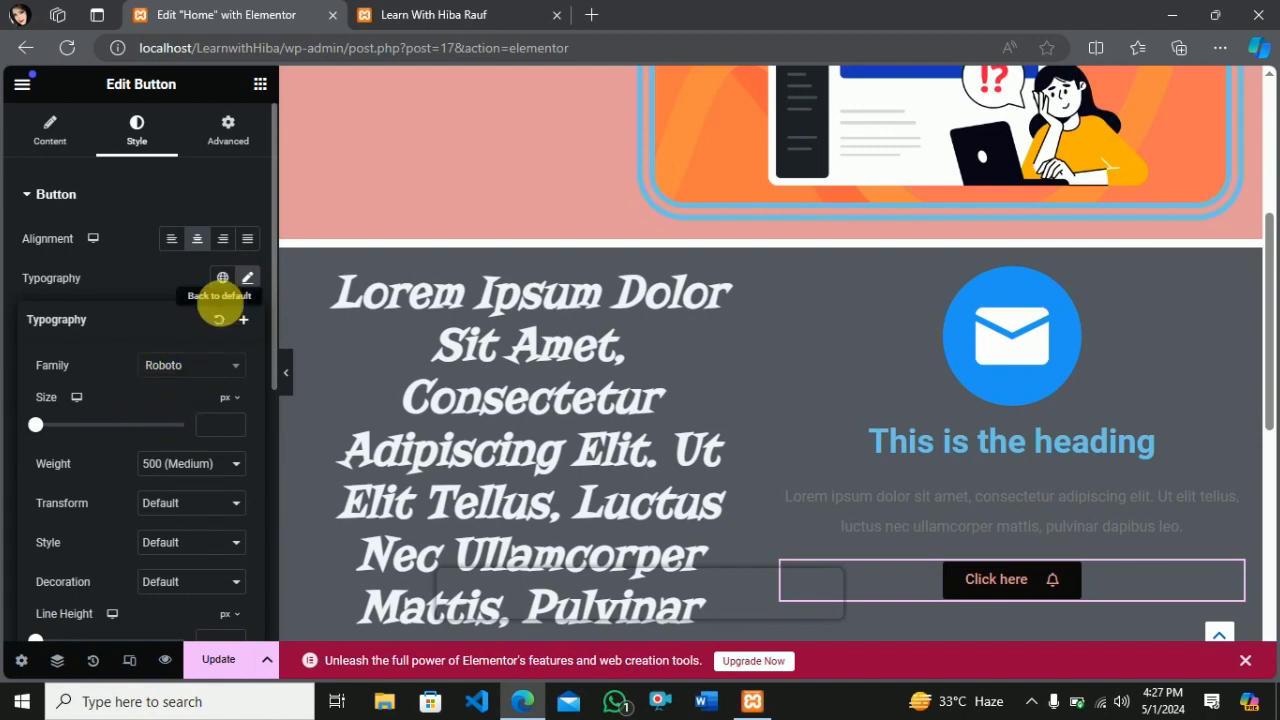
{"action": "left_click", "coordinate": [224, 280]}
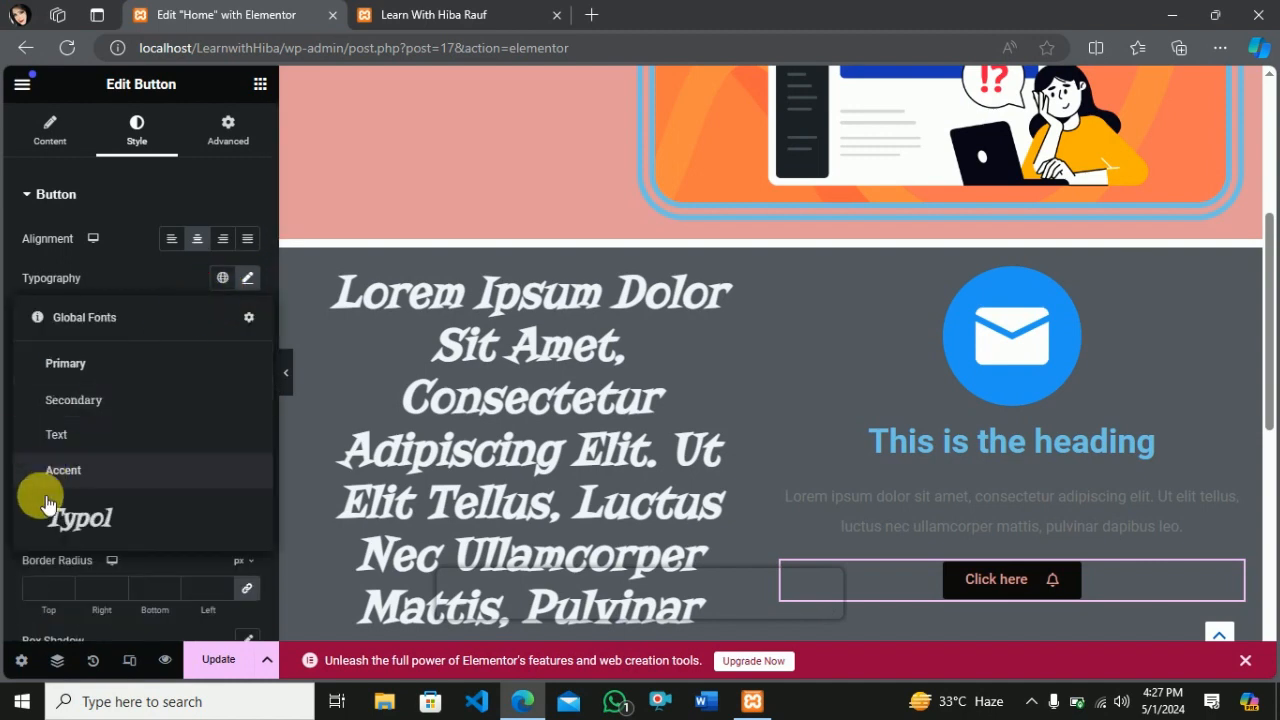
{"action": "left_click", "coordinate": [86, 364]}
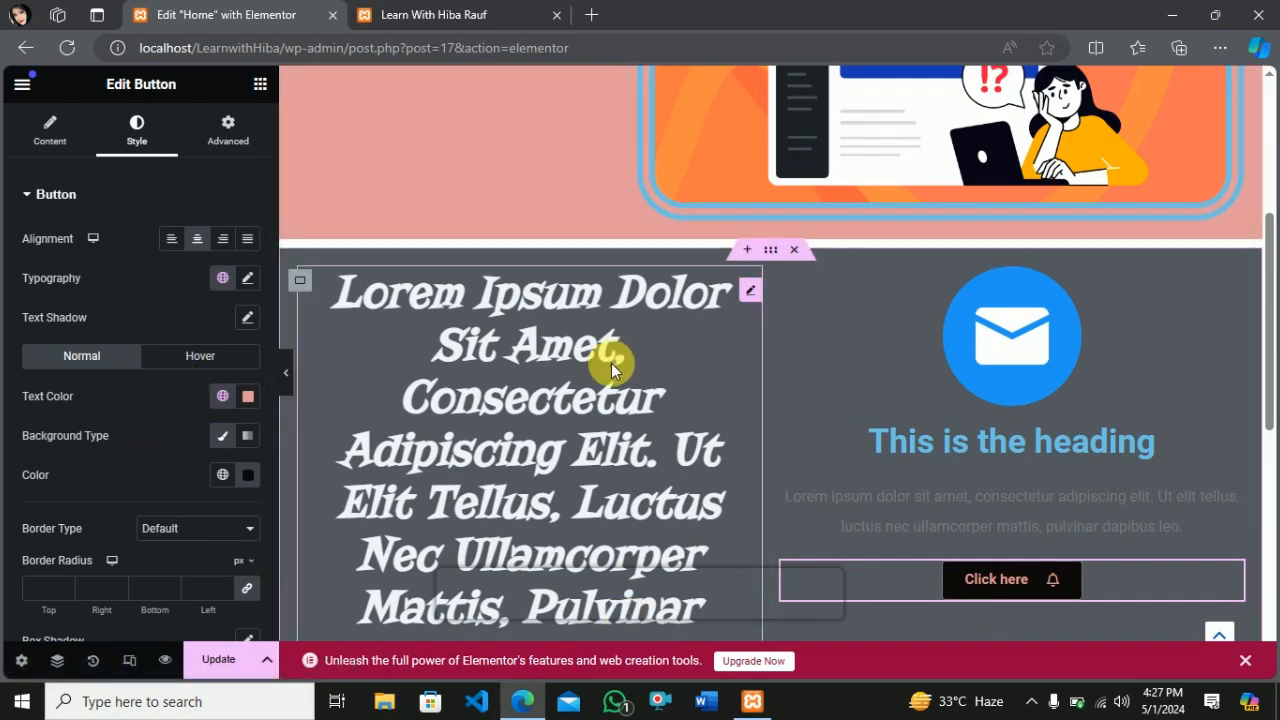
{"action": "scroll", "coordinate": [660, 437], "scroll_direction": "down", "scroll_amount": 5}
{"action": "scroll", "coordinate": [660, 437], "scroll_direction": "up", "scroll_amount": 10}
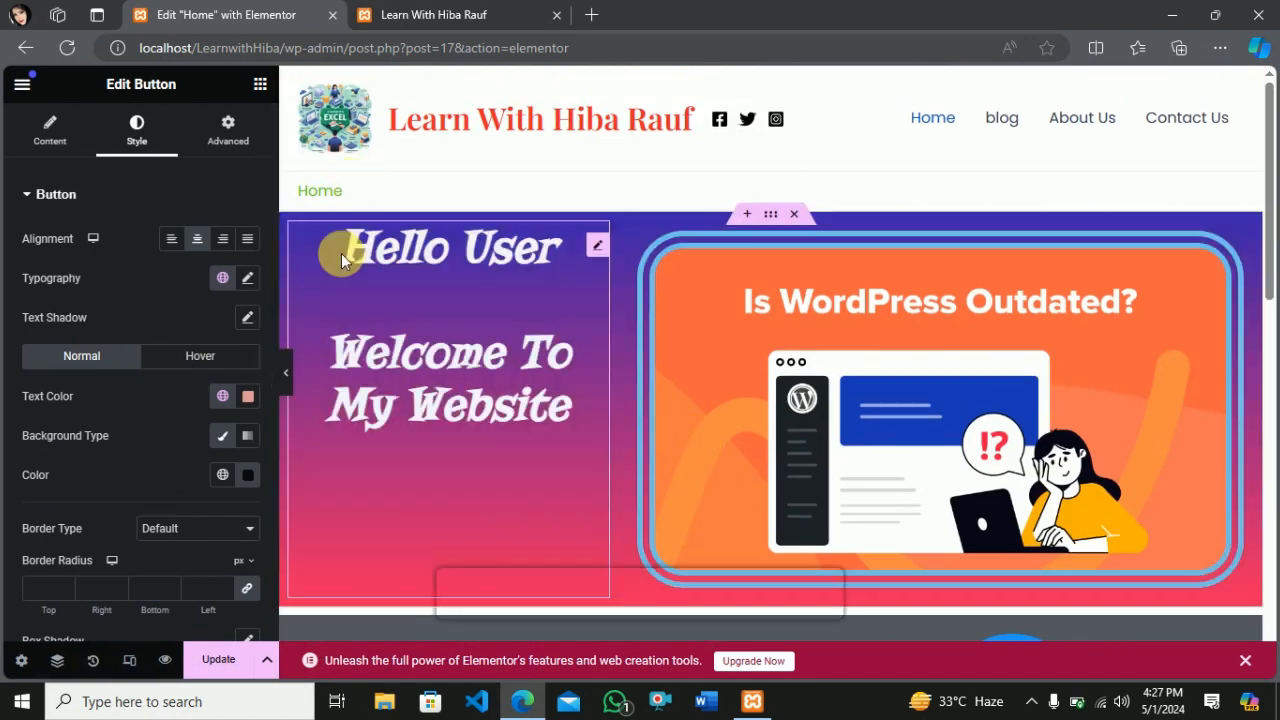